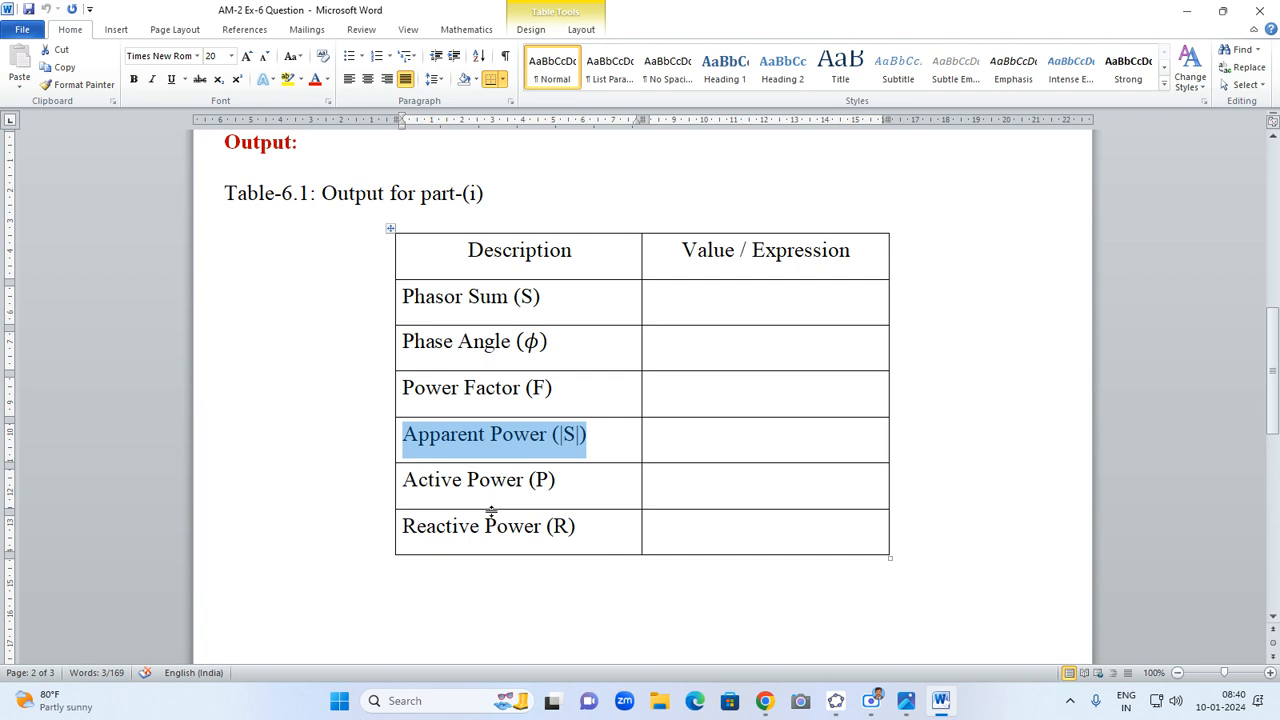
- Examine the quantities required in Table-6.1 for part (i) and Table-6.2 for part (ii)
{"action": "left_click", "coordinate": [515, 438]}
{"action": "left_click_drag", "start_coordinate": [403, 479], "coordinate": [581, 527]}
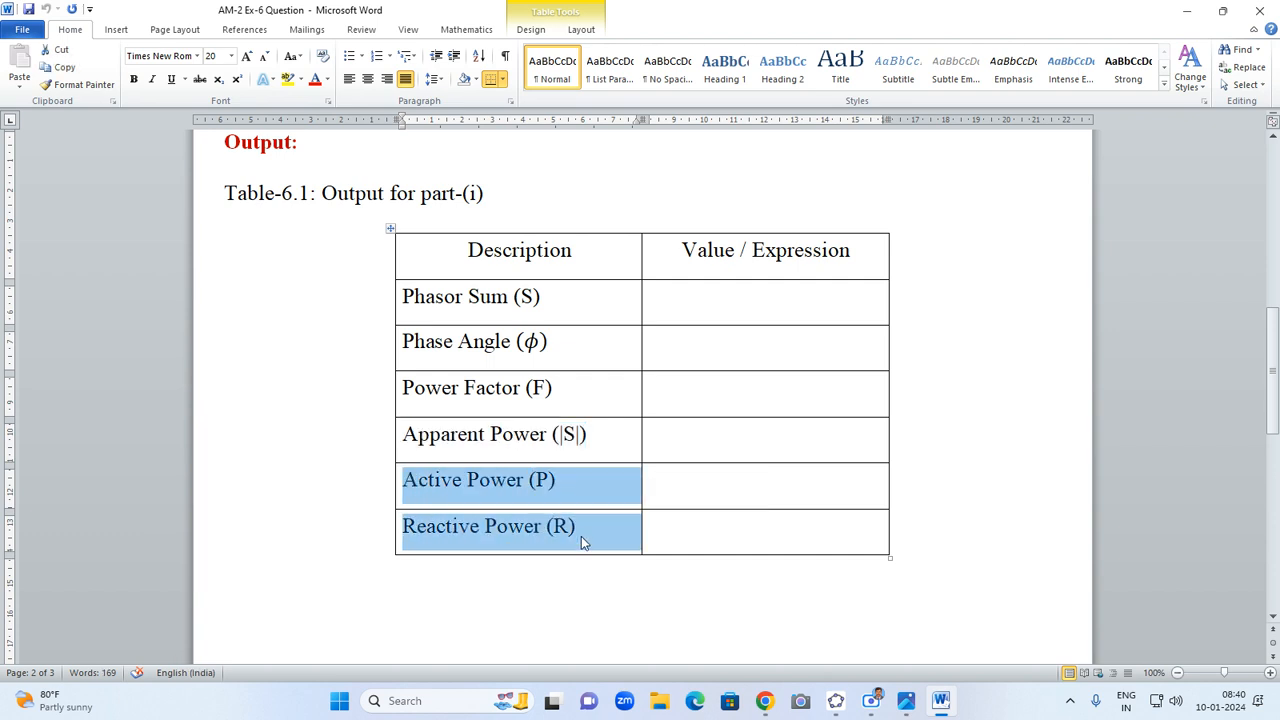
{"action": "left_click", "coordinate": [788, 489]}
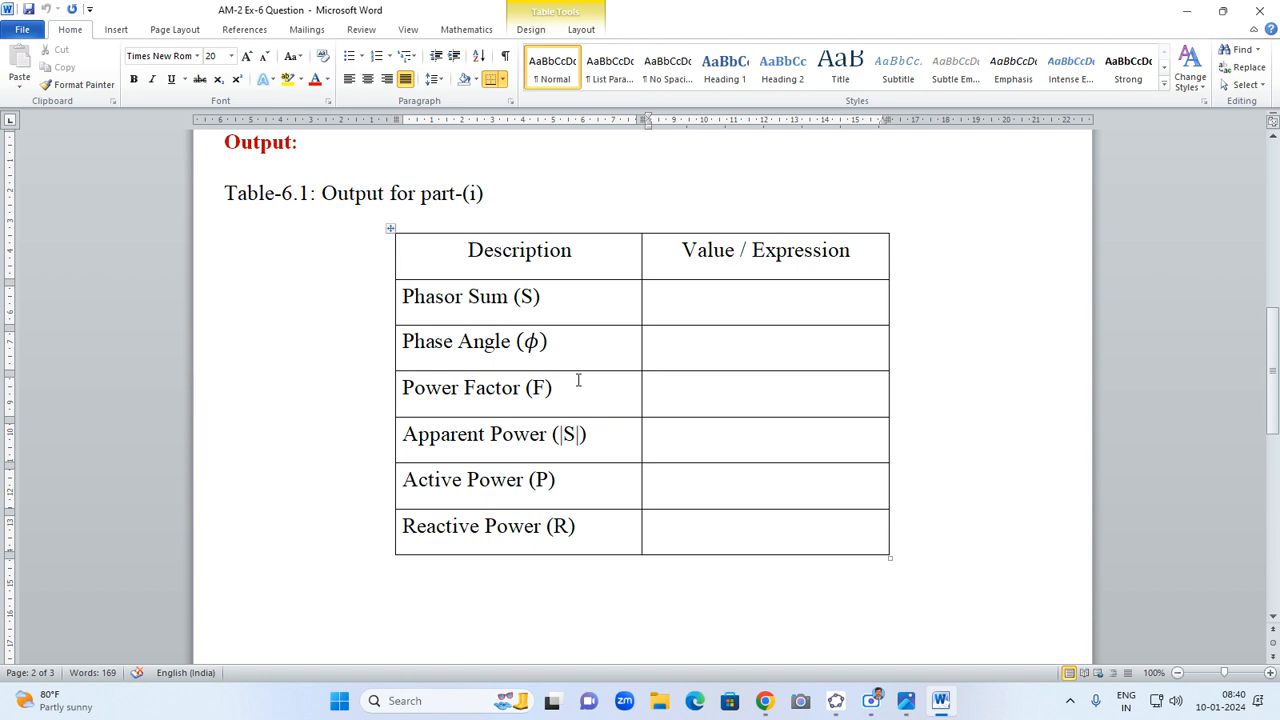
{"action": "scroll", "coordinate": [577, 380], "scroll_direction": "down", "scroll_amount": 10}
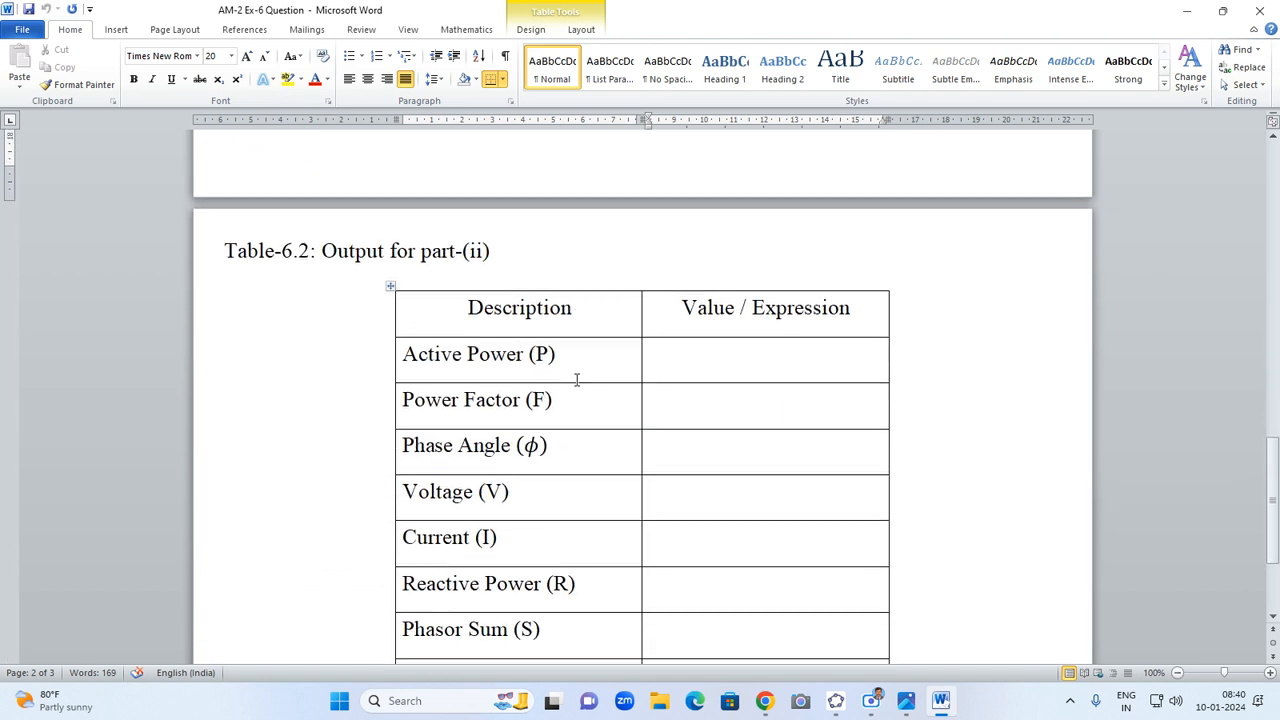
{"action": "scroll", "coordinate": [577, 380], "scroll_direction": "down", "scroll_amount": 1}
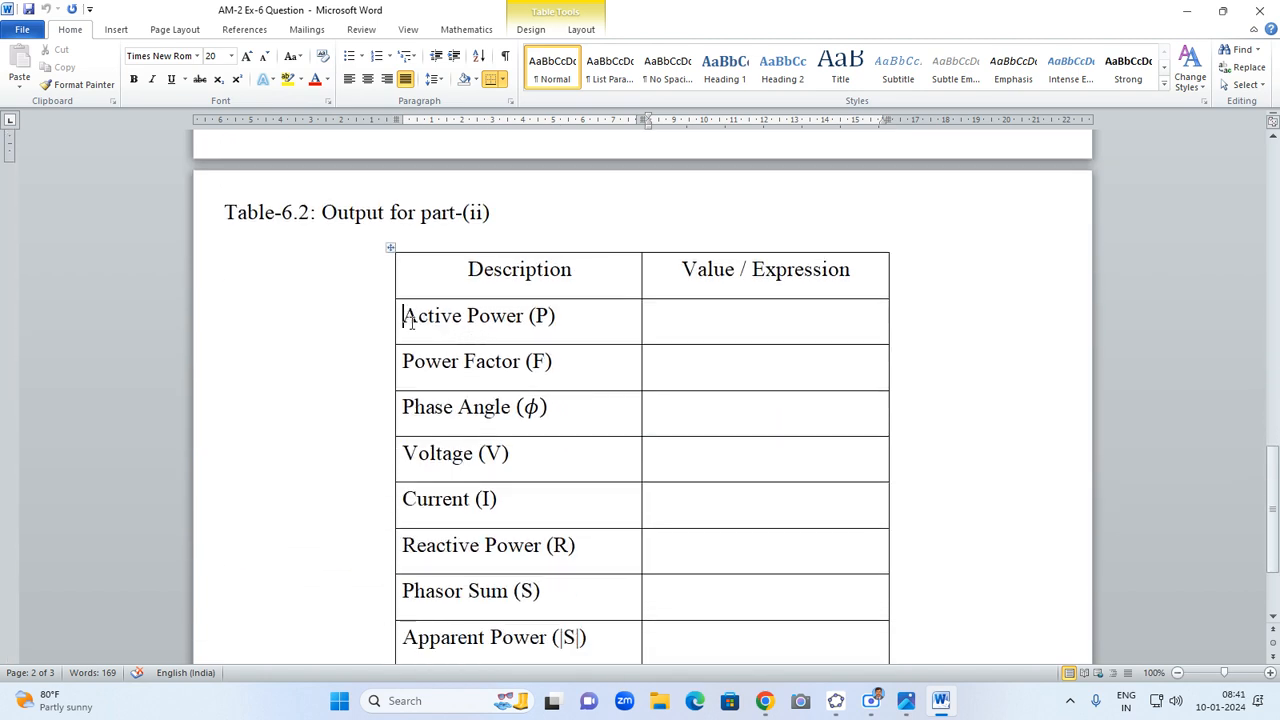
{"action": "left_click_drag", "start_coordinate": [407, 316], "coordinate": [547, 364]}
{"action": "left_click_drag", "start_coordinate": [404, 454], "coordinate": [529, 466]}
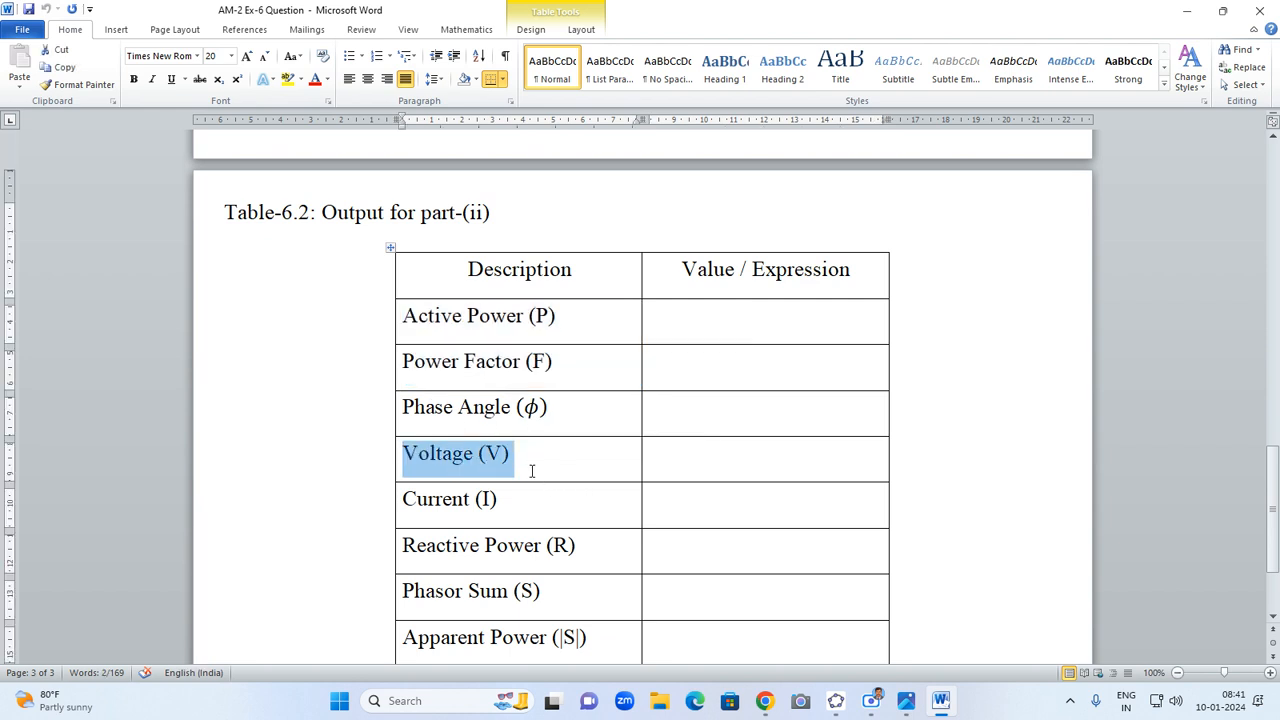
{"action": "left_click_drag", "start_coordinate": [405, 407], "coordinate": [550, 408]}
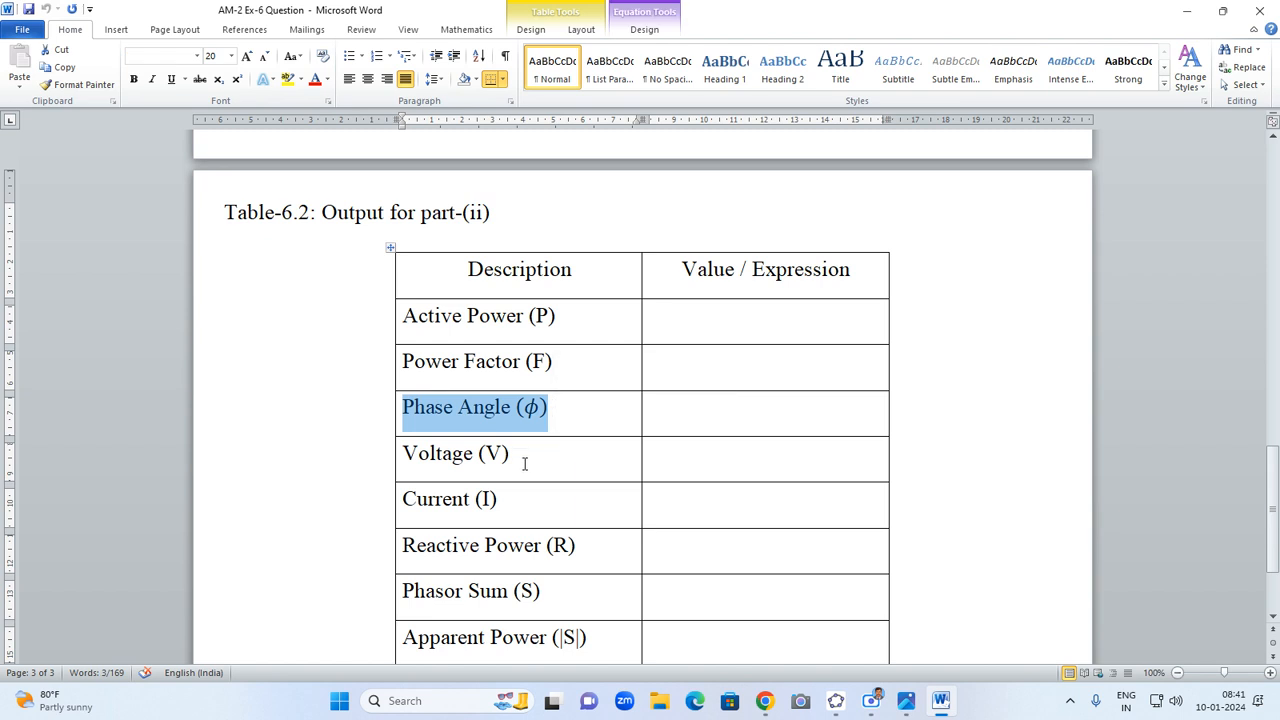
{"action": "left_click_drag", "start_coordinate": [437, 500], "coordinate": [565, 546]}
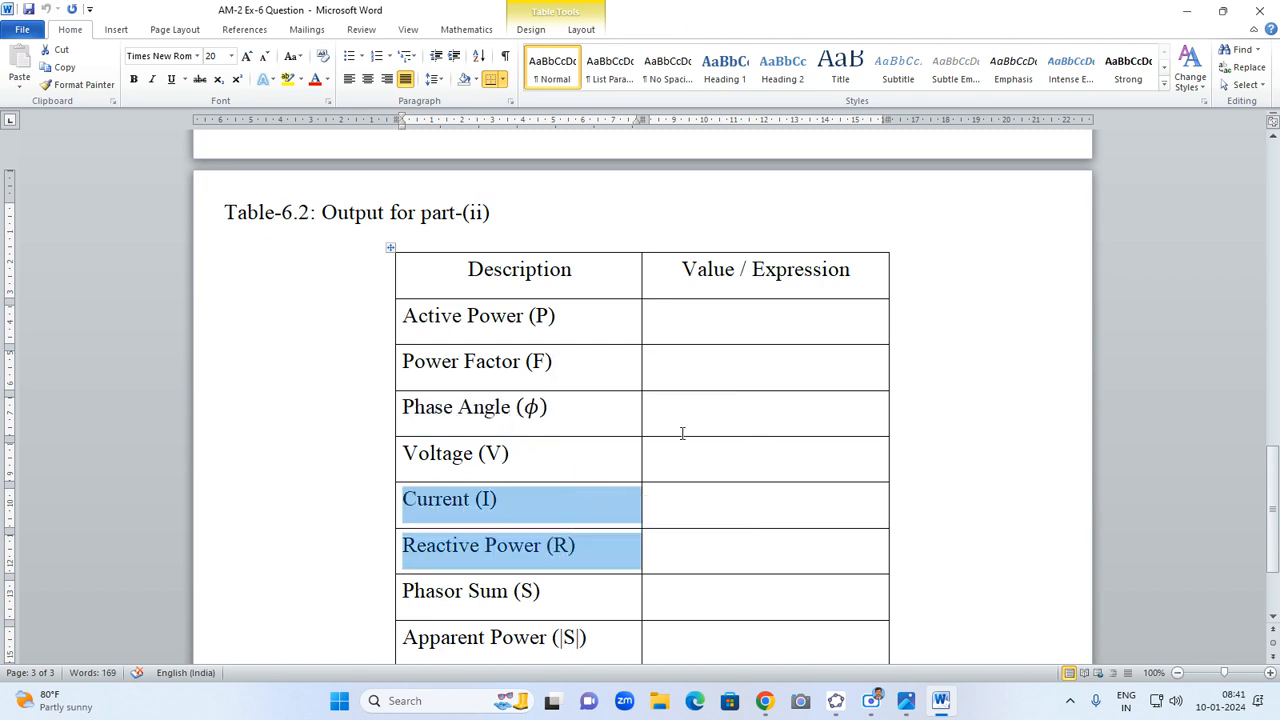
{"action": "scroll", "coordinate": [583, 452], "scroll_direction": "down", "scroll_amount": 1}
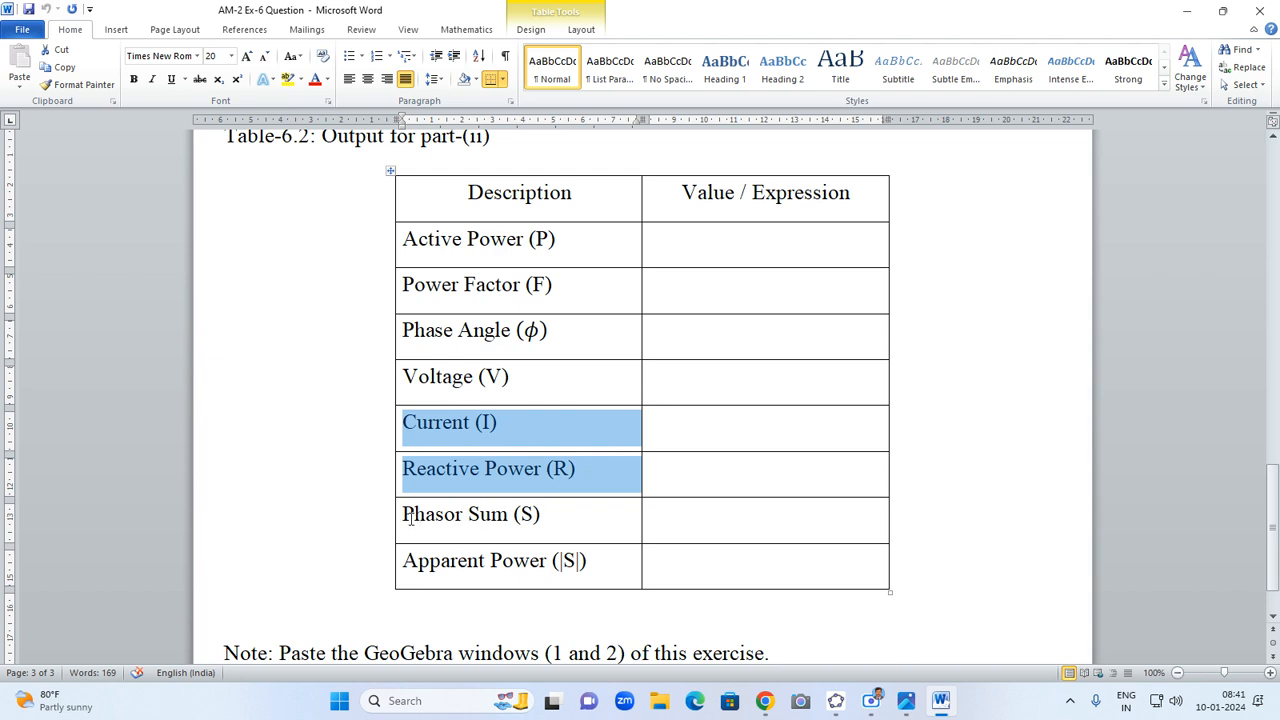
{"action": "left_click_drag", "start_coordinate": [403, 517], "coordinate": [546, 520]}
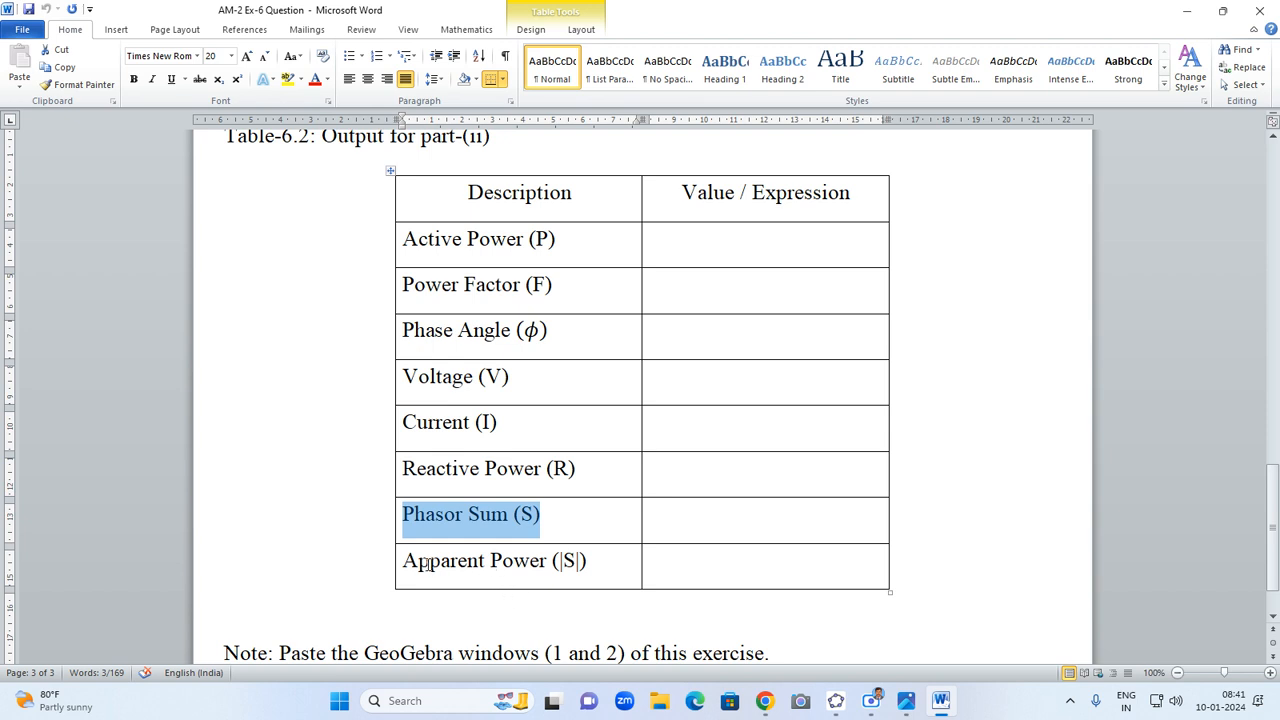
{"action": "left_click_drag", "start_coordinate": [404, 563], "coordinate": [590, 563]}
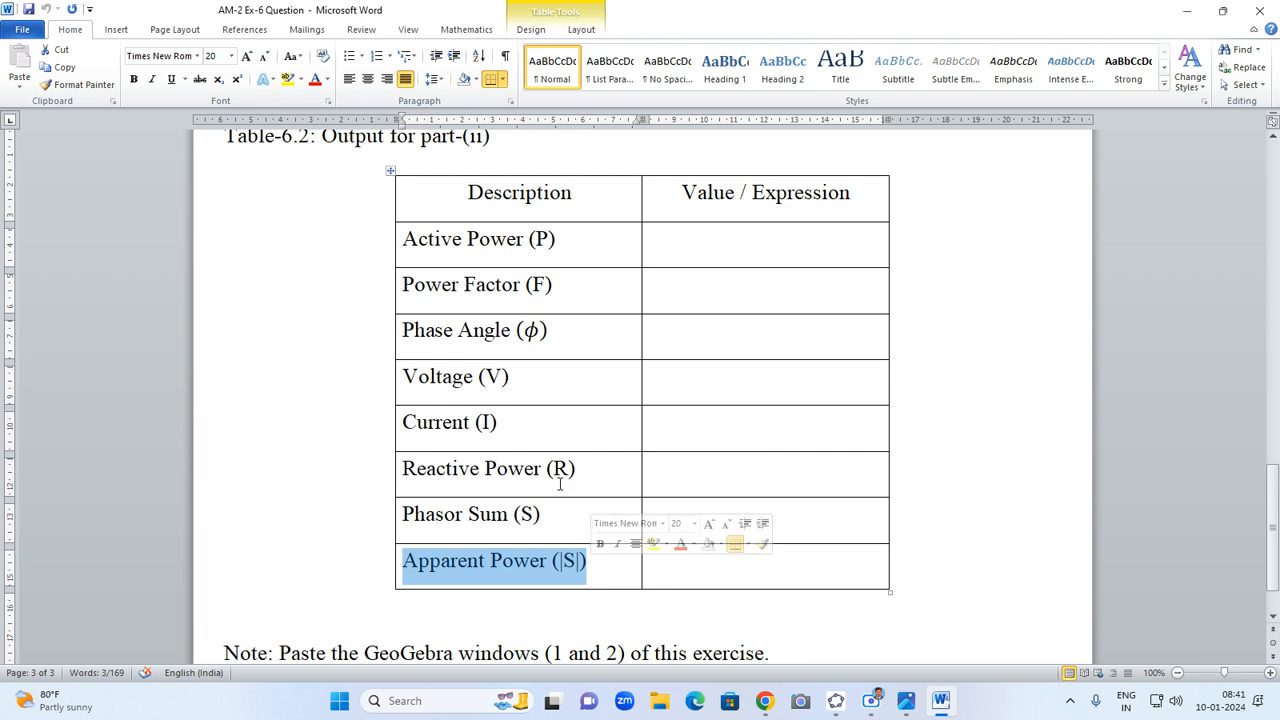
- Return to the exercise question on the first page and switch to the GeoGebra window AM-2 Ex-6 Part-1.ggb
{"action": "scroll", "coordinate": [558, 475], "scroll_direction": "down", "scroll_amount": 2}
{"action": "scroll", "coordinate": [558, 472], "scroll_direction": "up", "scroll_amount": 3}
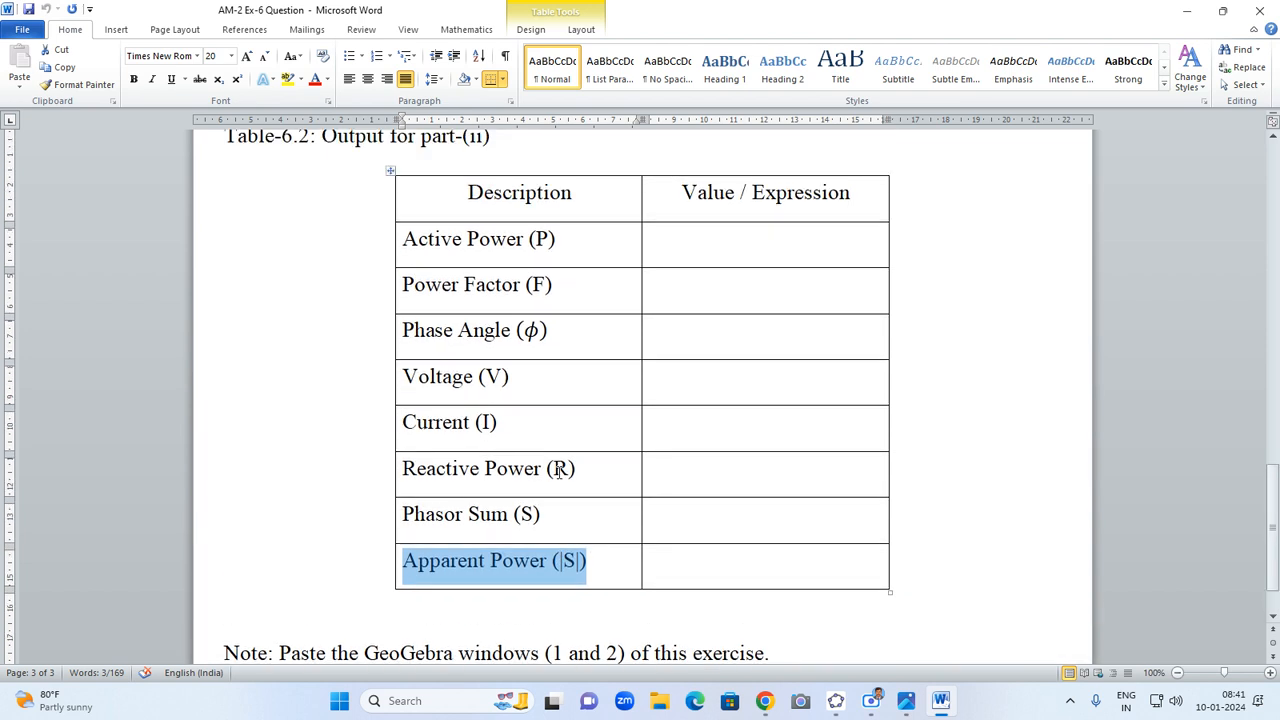
{"action": "scroll", "coordinate": [559, 472], "scroll_direction": "up", "scroll_amount": 20}
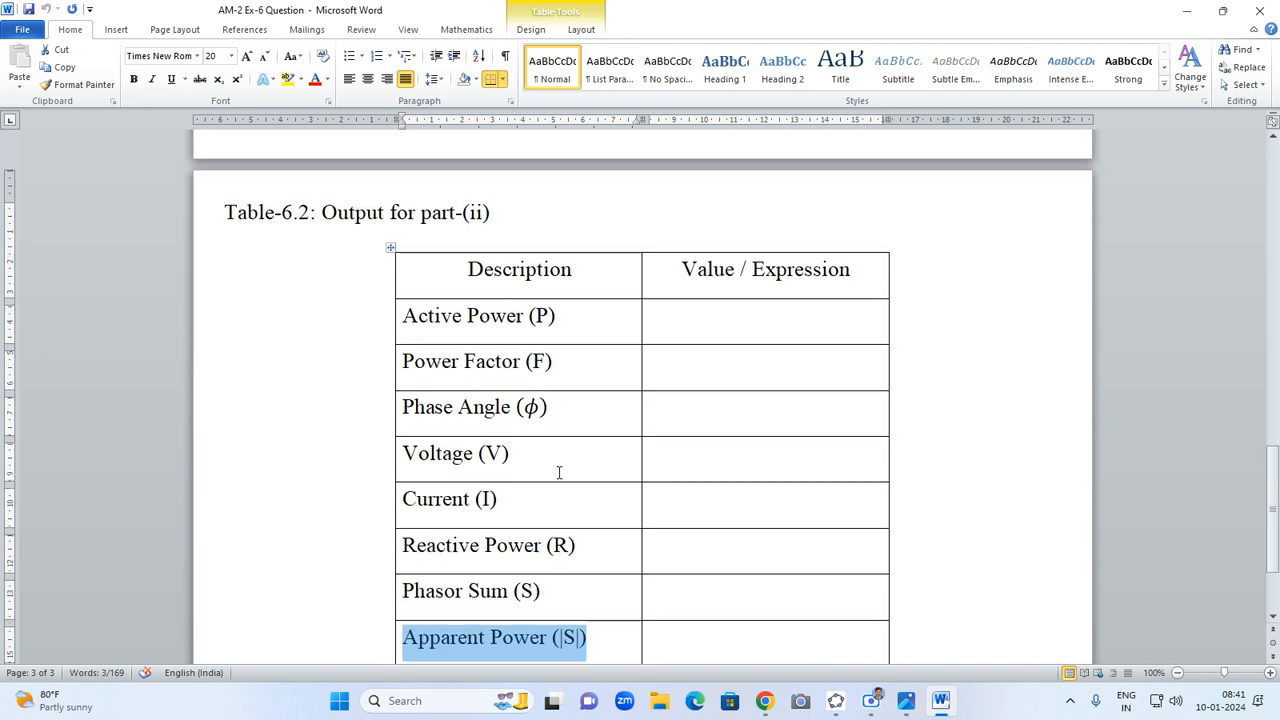
{"action": "scroll", "coordinate": [559, 472], "scroll_direction": "up", "scroll_amount": 6}
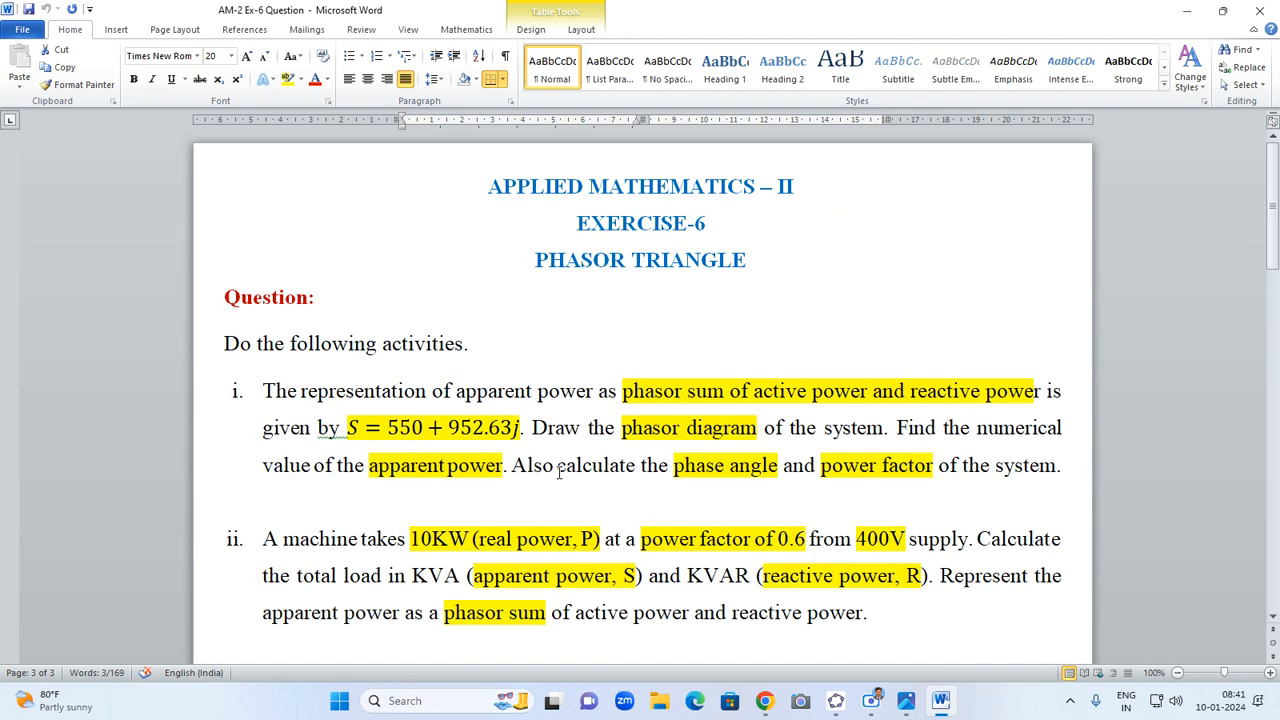
{"action": "scroll", "coordinate": [559, 472], "scroll_direction": "down", "scroll_amount": 2}
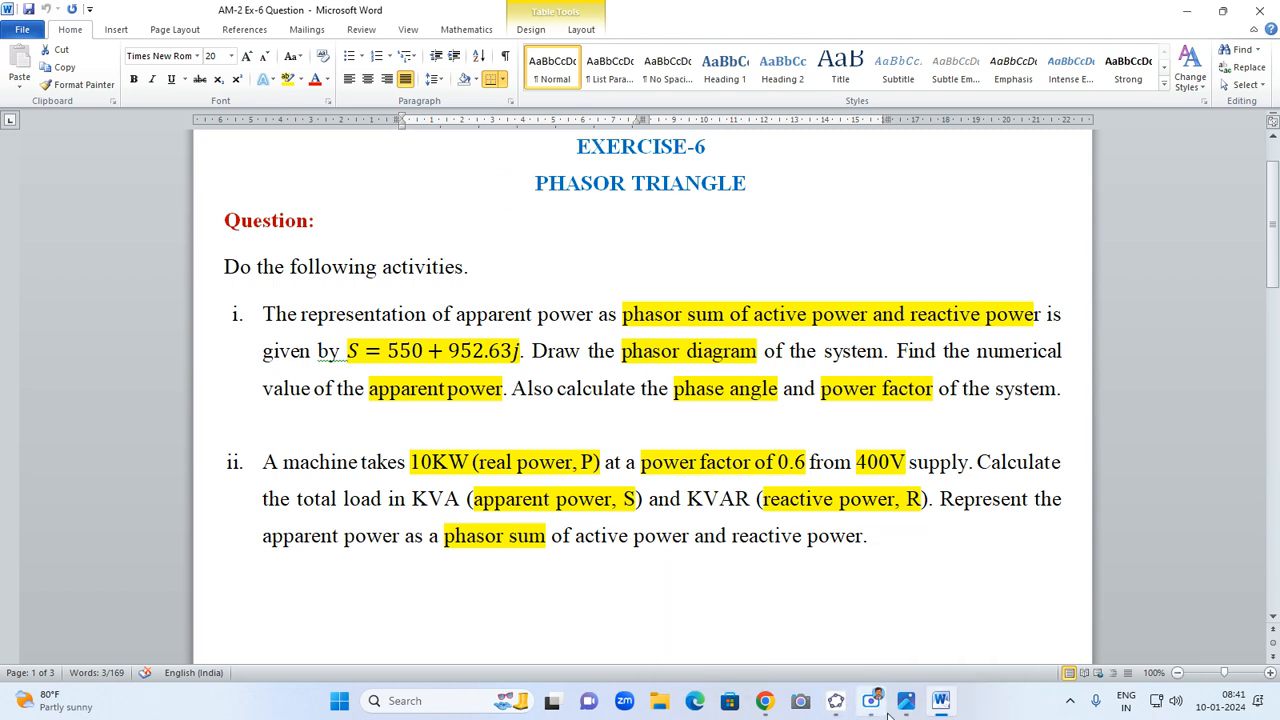
{"action": "mouse_move", "coordinate": [831, 708]}
{"action": "left_click", "coordinate": [584, 388]}
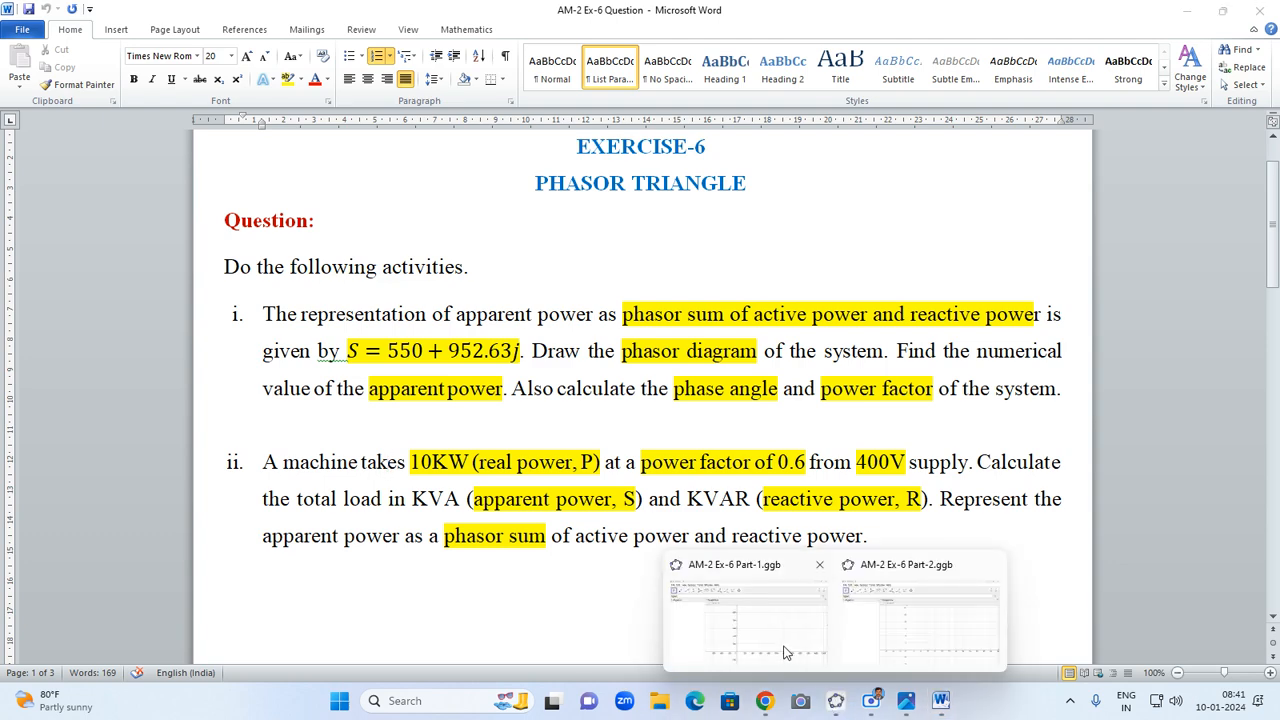
{"action": "left_click", "coordinate": [769, 636]}
{"action": "left_click", "coordinate": [199, 126]}
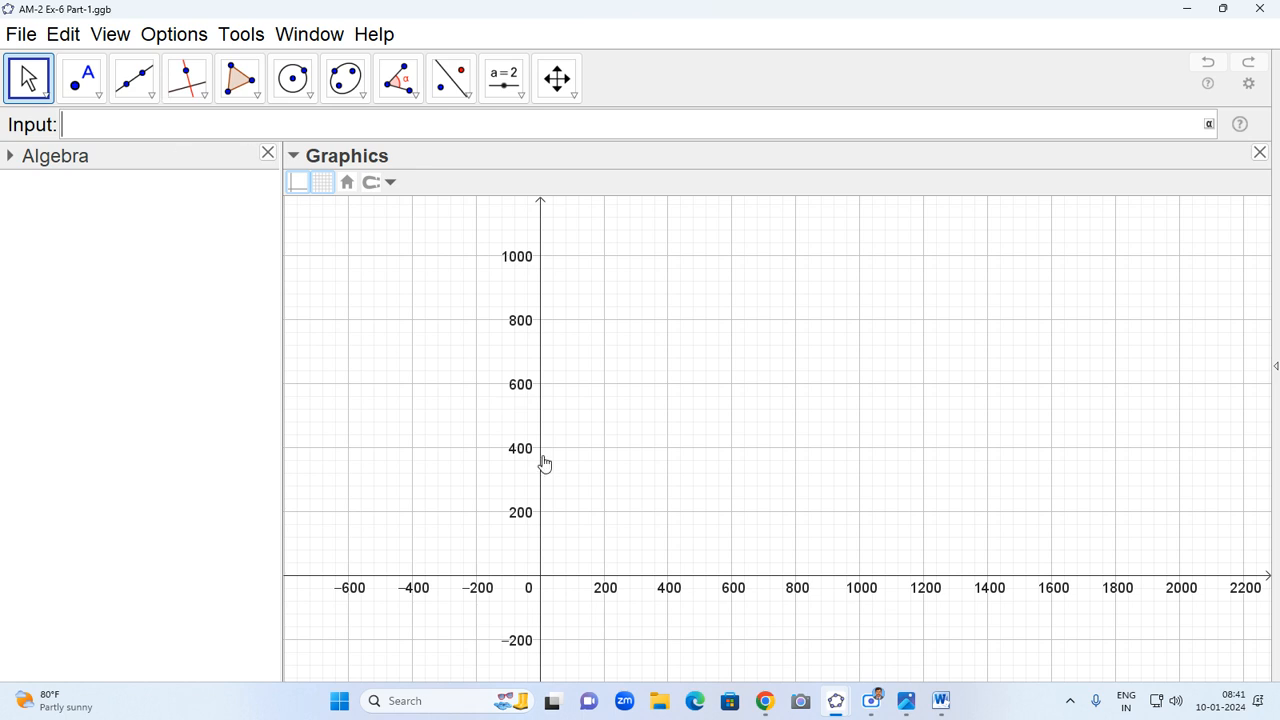
- Switch back to the Word document and examine the phasor sum expression given in part (i)
{"action": "left_click", "coordinate": [941, 702]}
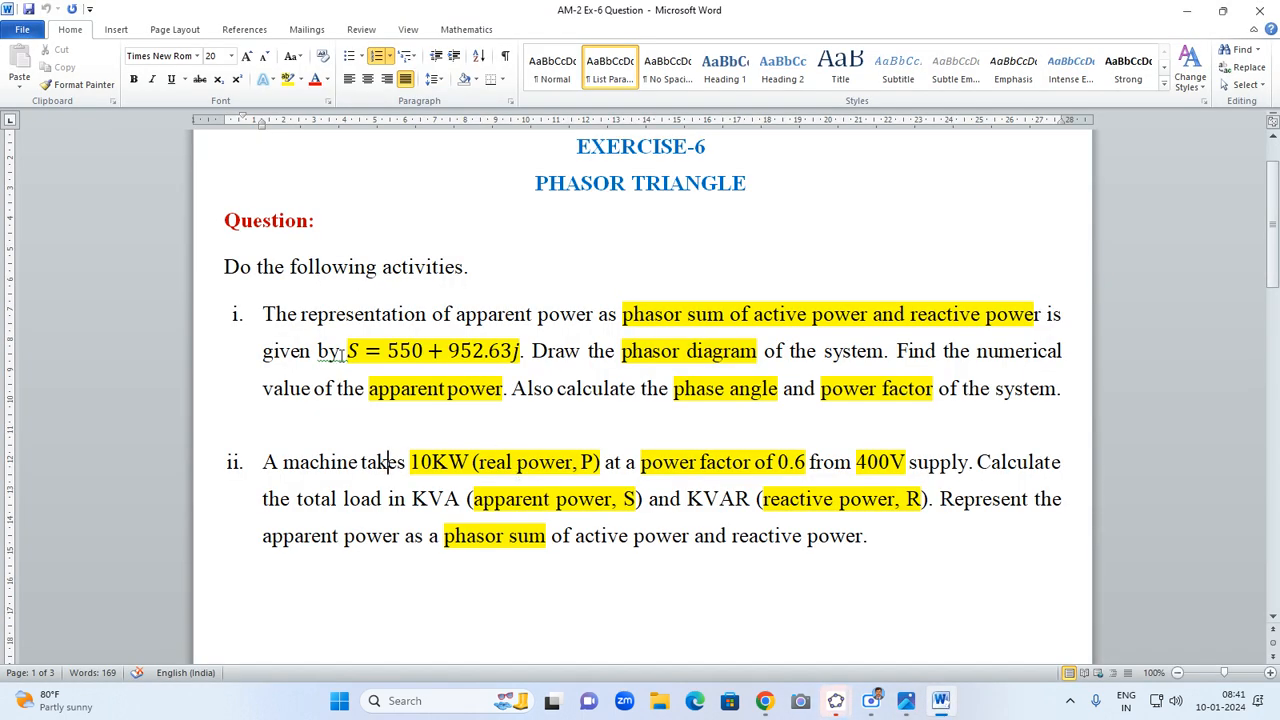
{"action": "left_click", "coordinate": [344, 352]}
{"action": "left_click_drag", "start_coordinate": [347, 352], "coordinate": [522, 358]}
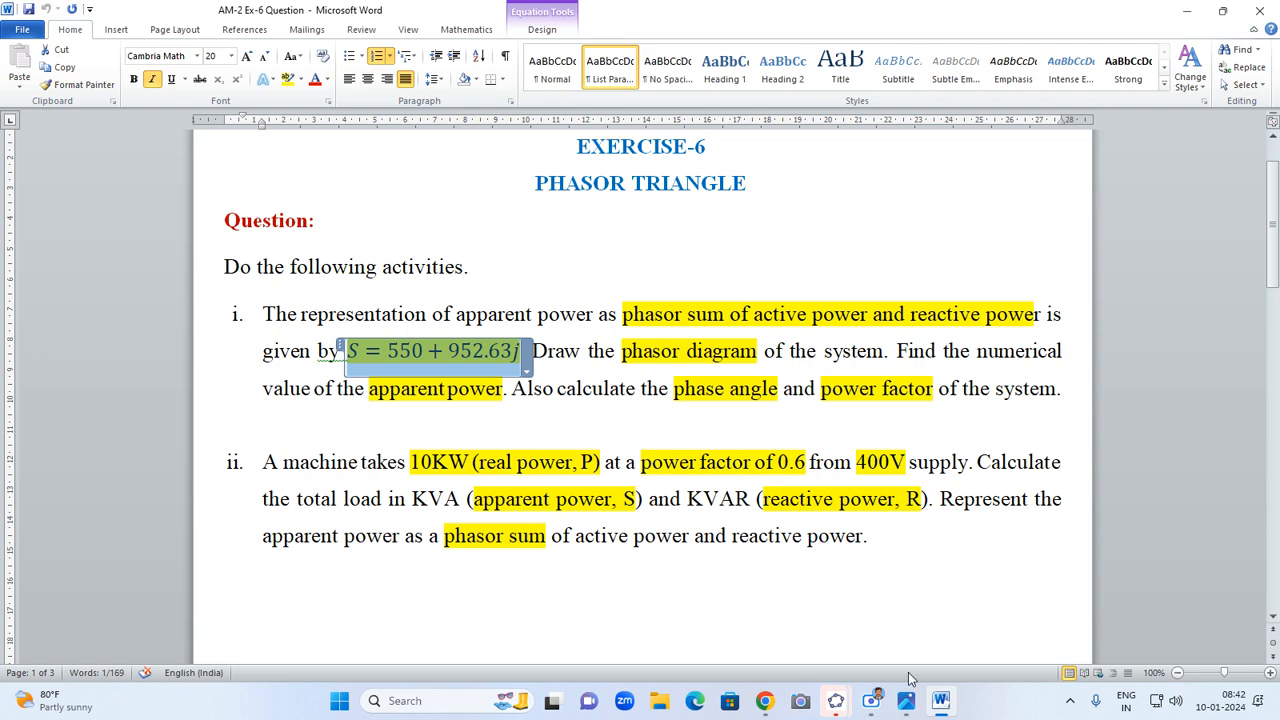
- Switch to the GeoGebra window AM-2 Ex-6 Part-1.ggb and define the complex number S = 550 + 952.63i
{"action": "left_click", "coordinate": [840, 704]}
{"action": "left_click", "coordinate": [786, 640]}
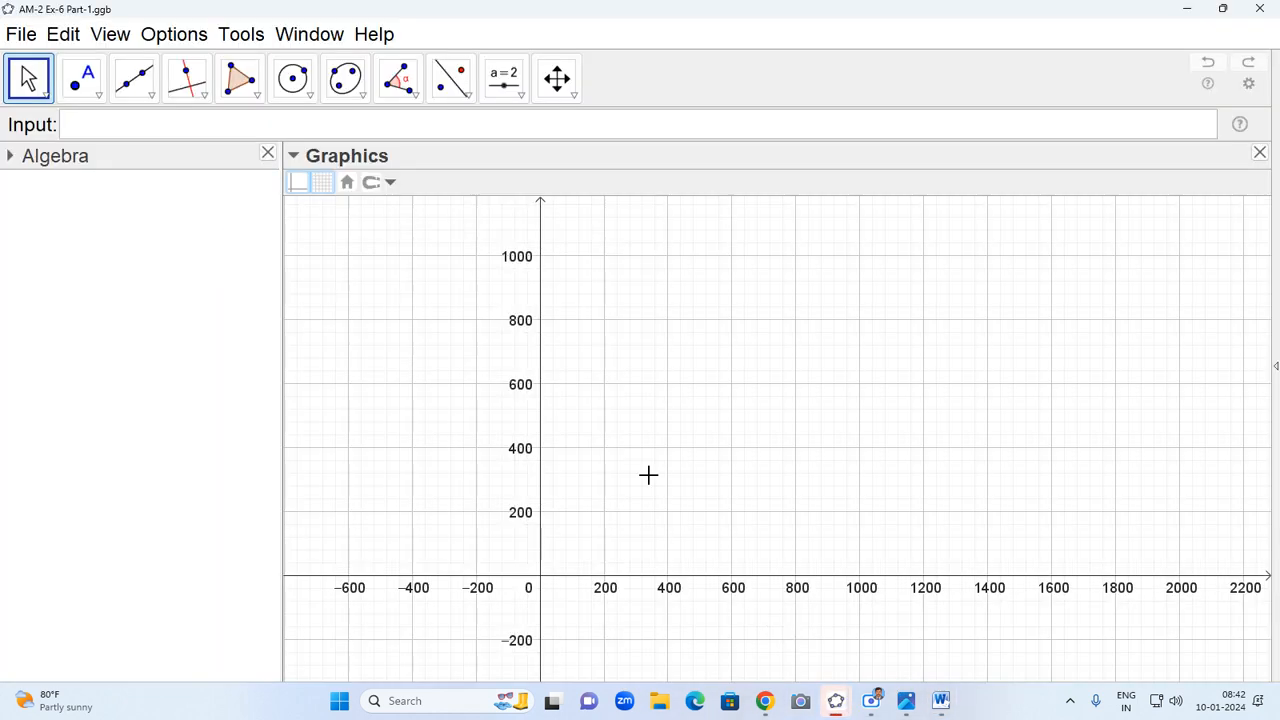
{"action": "type", "text": "S="}
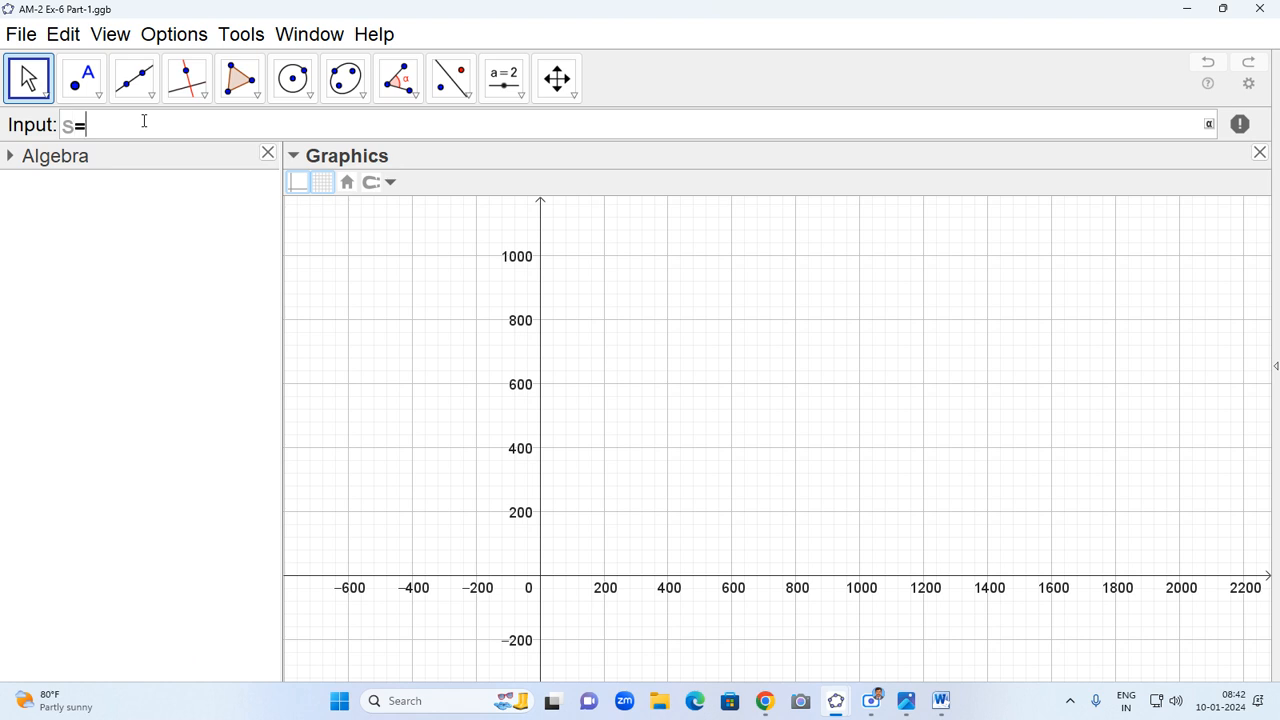
{"action": "type", "text": "550+952"}
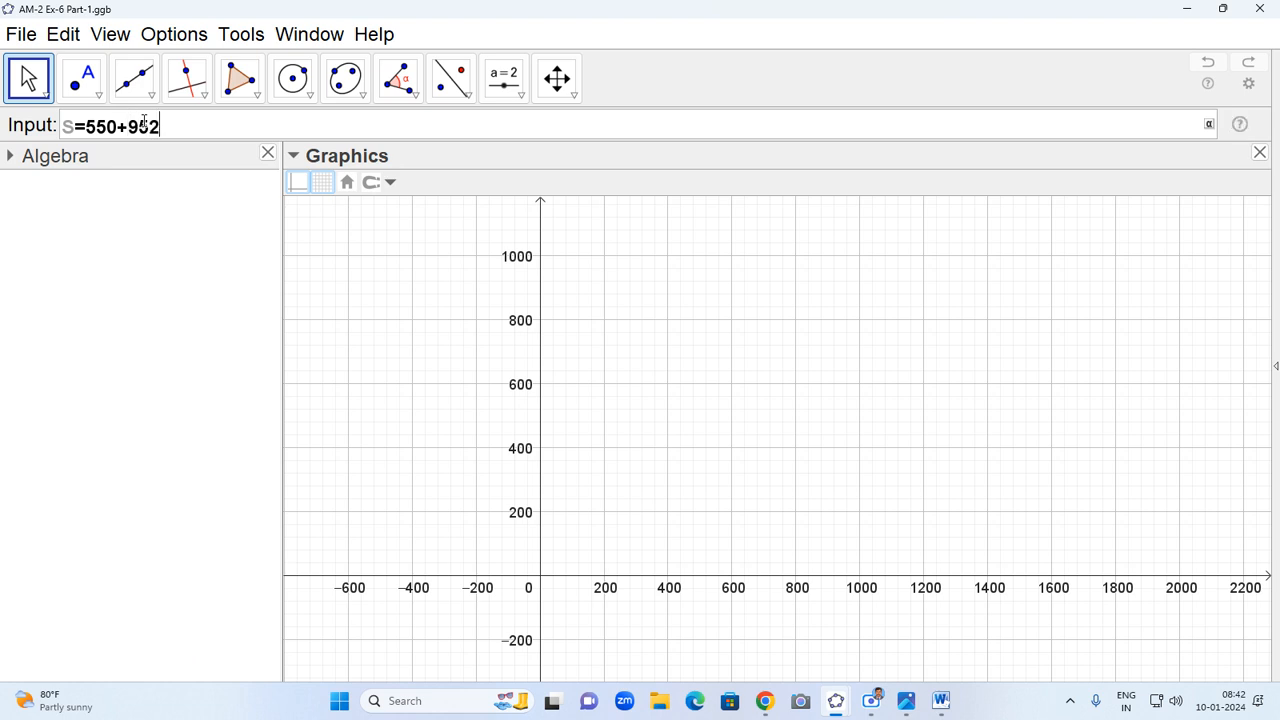
{"action": "type", "text": " i"}
{"action": "key", "text": "Left"}
{"action": "key", "text": "Left"}
{"action": "type", "text": ".63"}
{"action": "key", "text": "Return"}
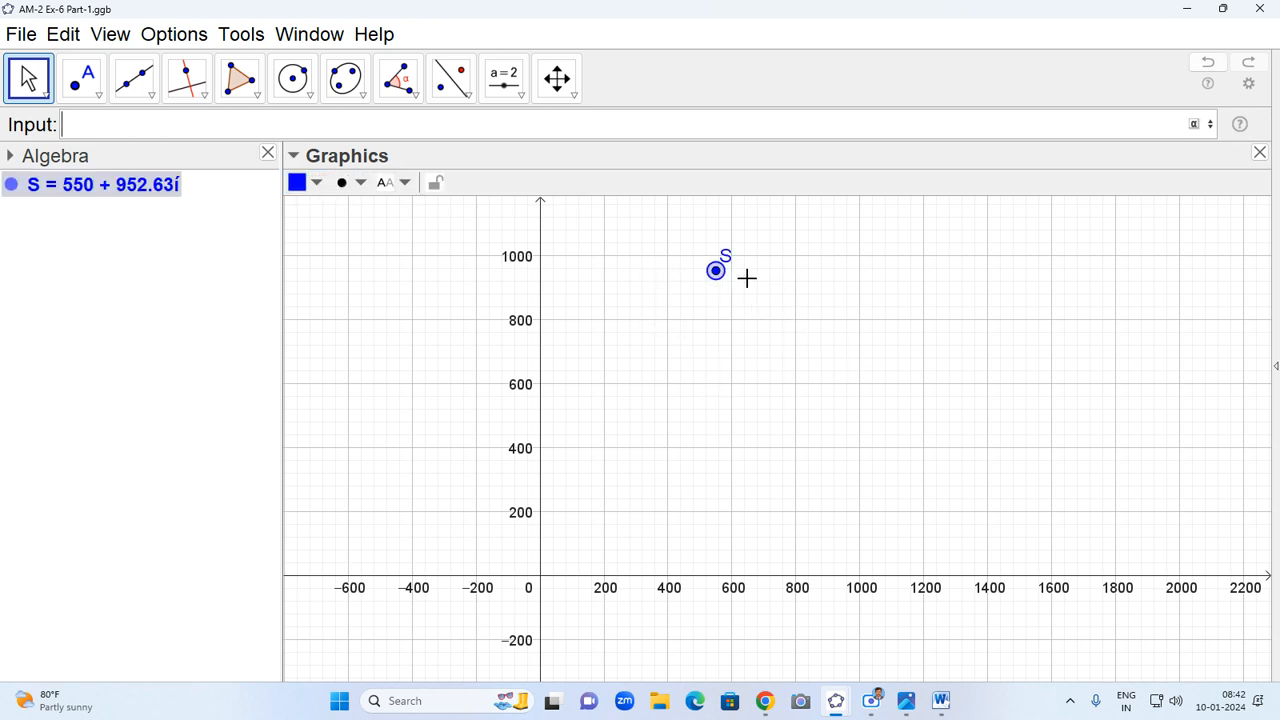
- Set the label of point S to Name & Value in its properties and close the properties view
{"action": "mouse_move", "coordinate": [720, 276]}
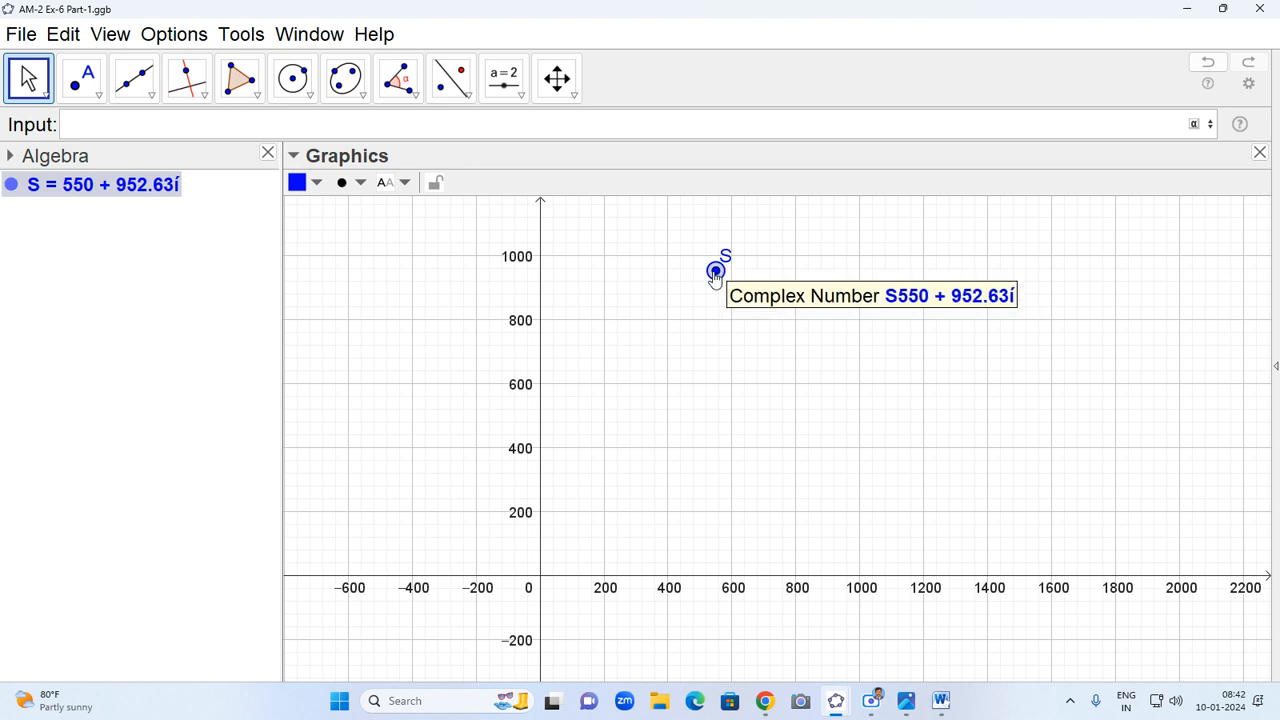
{"action": "right_click", "coordinate": [718, 274]}
{"action": "left_click", "coordinate": [778, 493]}
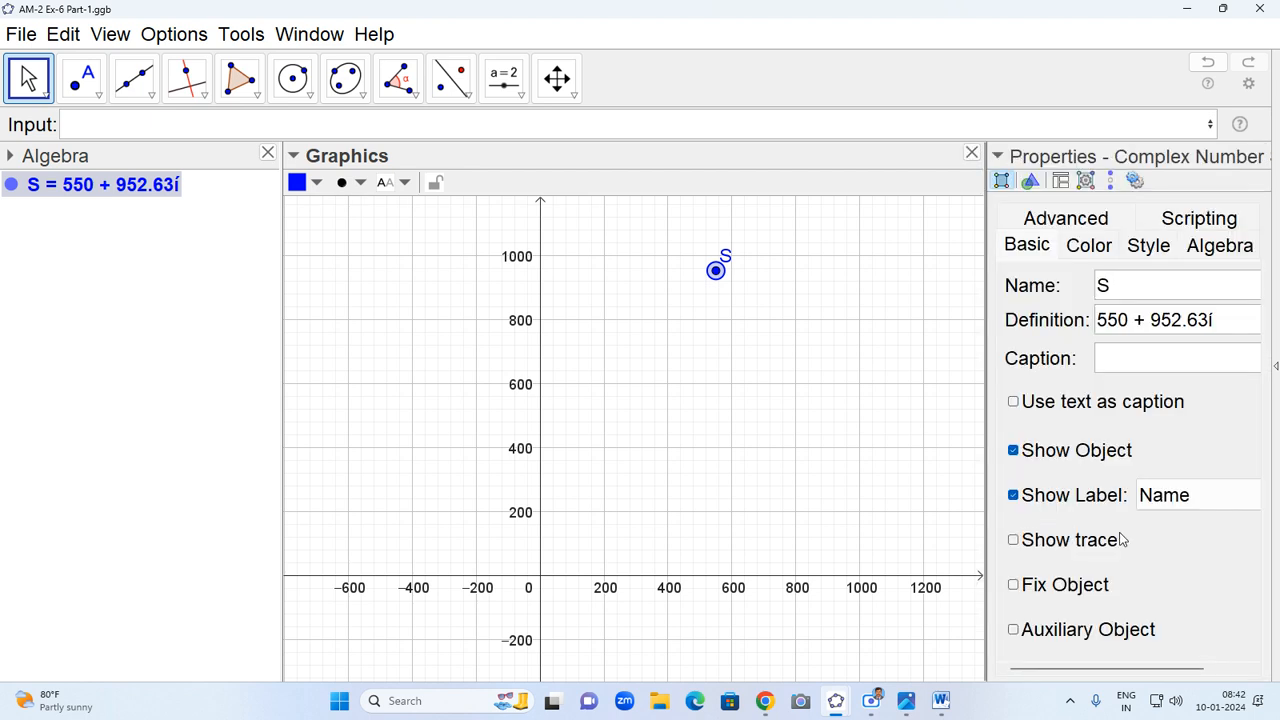
{"action": "left_click", "coordinate": [1187, 508]}
{"action": "left_click", "coordinate": [1215, 554]}
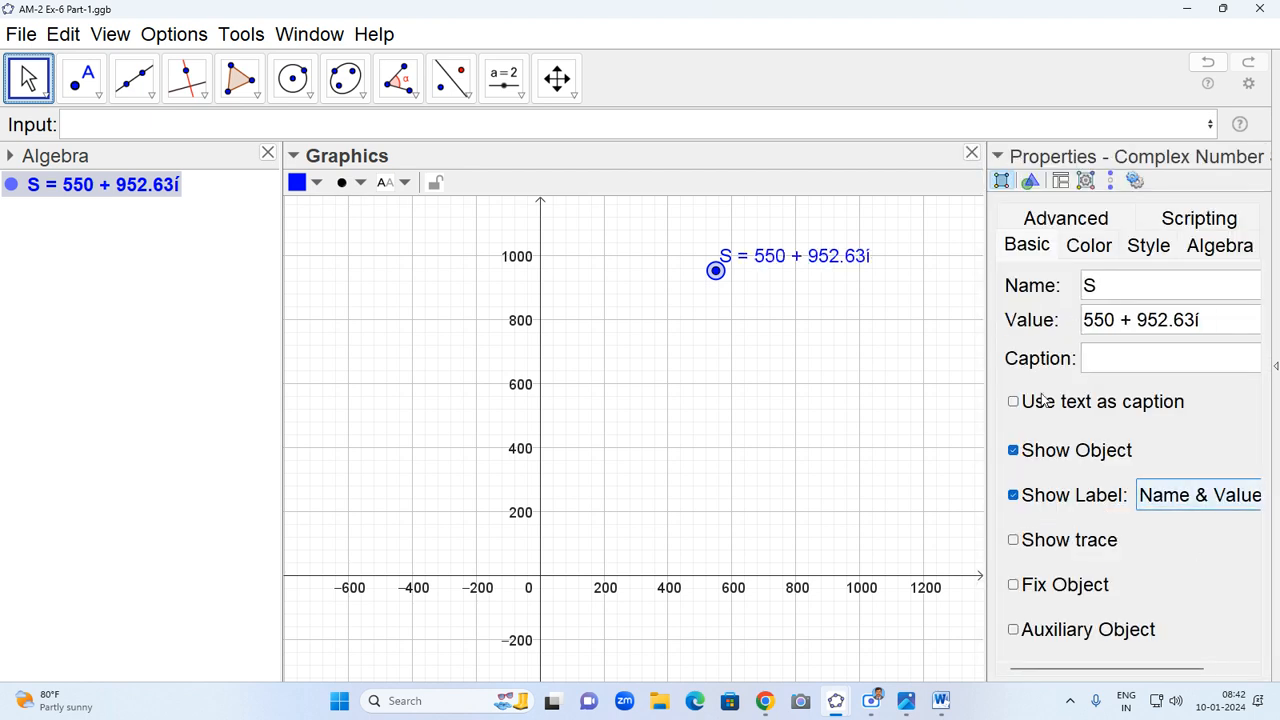
{"action": "left_click", "coordinate": [912, 245]}
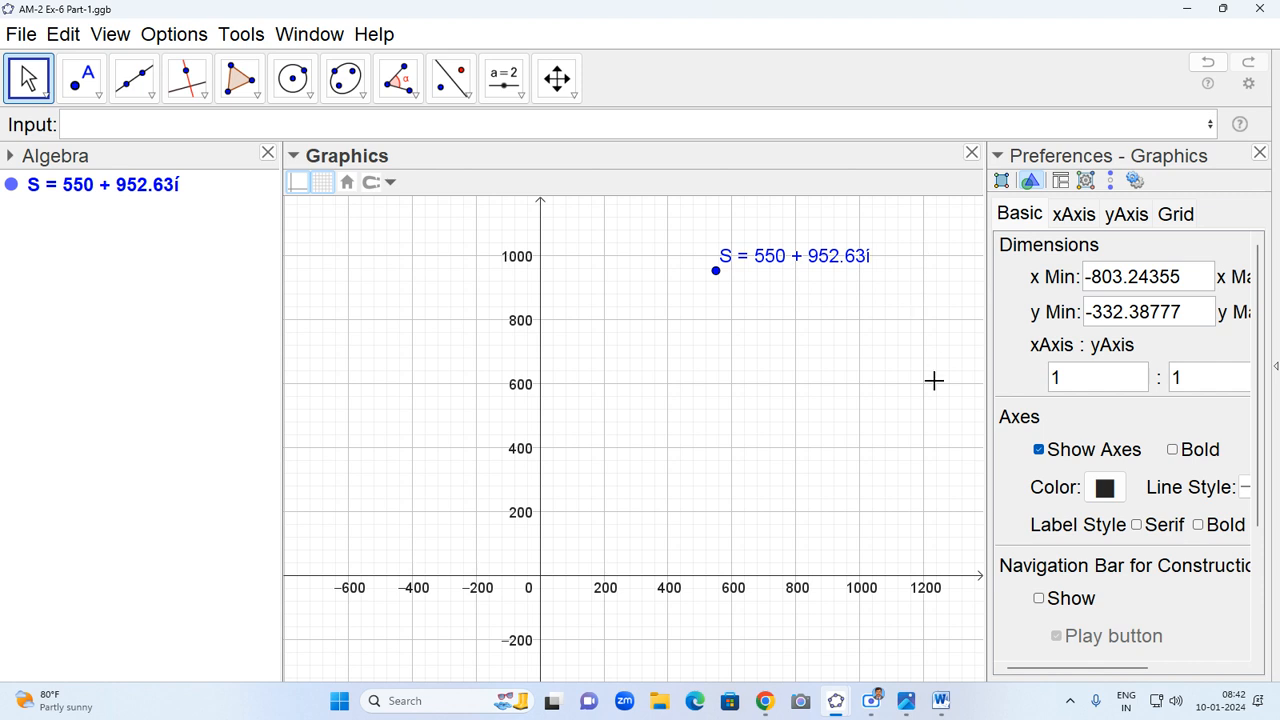
{"action": "left_click", "coordinate": [1259, 152]}
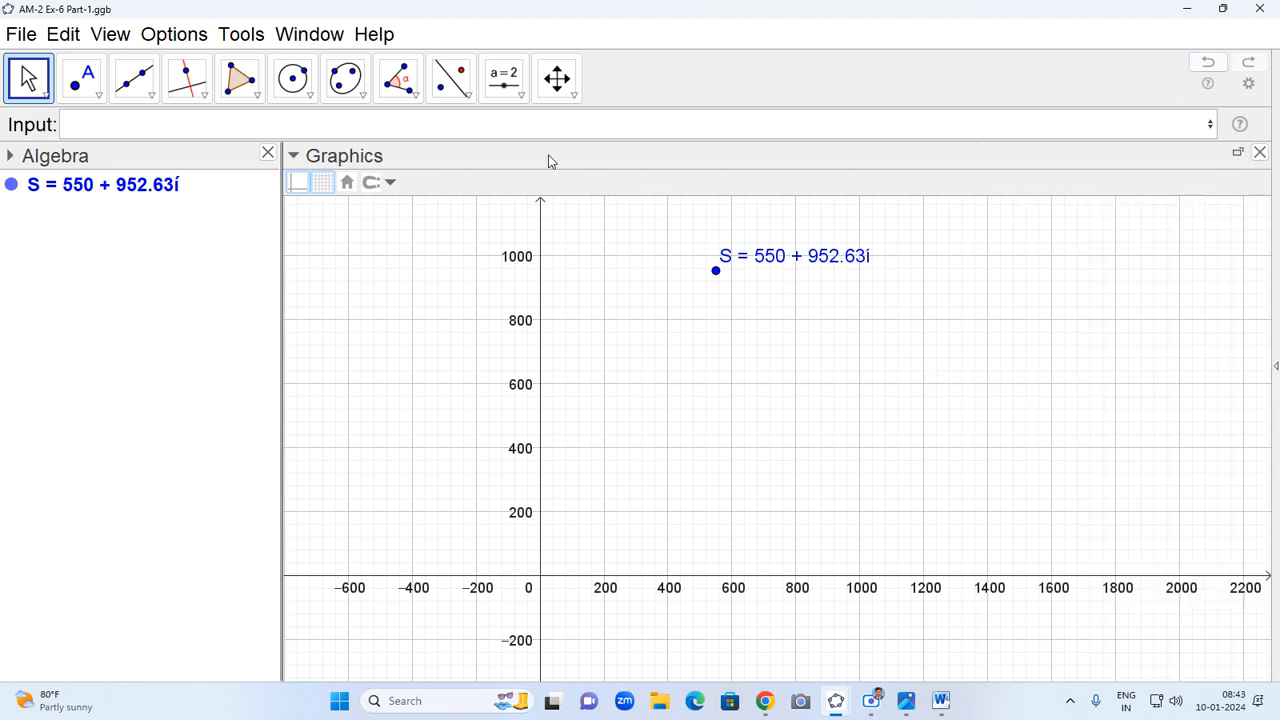
- Define the origin point O = (0, 0) and move its label to the upper left of the point
{"action": "left_click", "coordinate": [420, 125]}
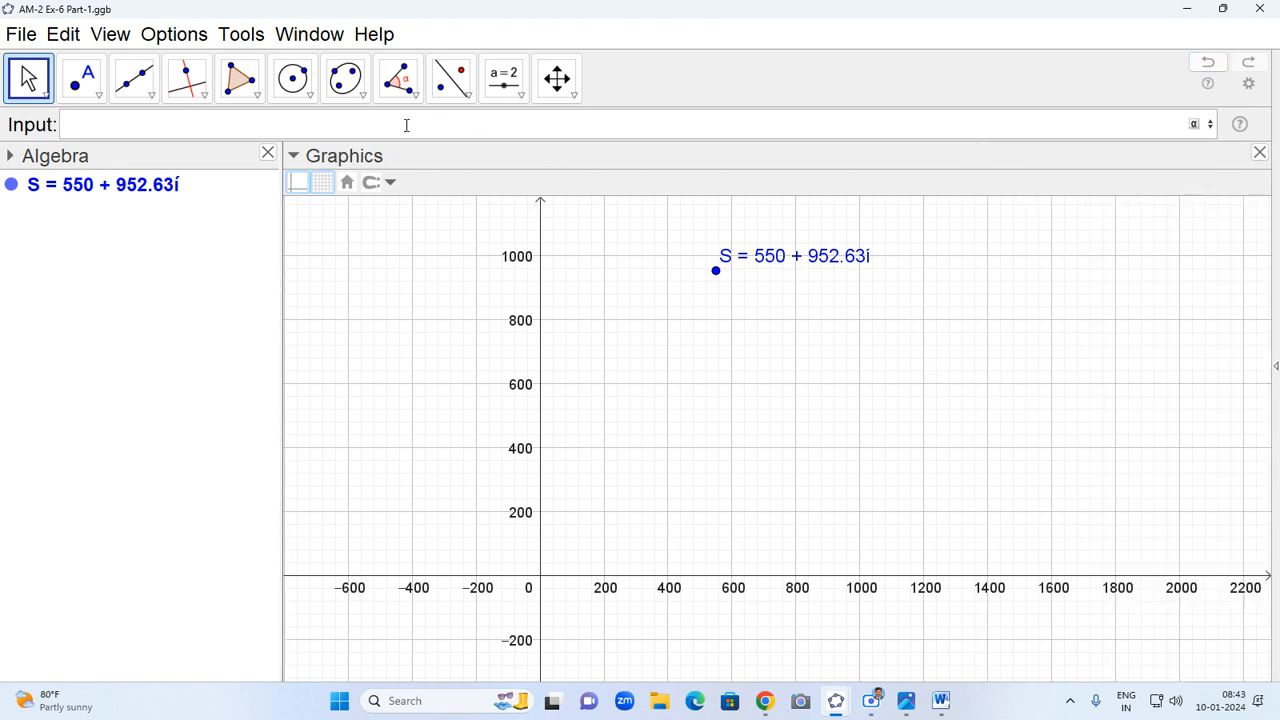
{"action": "type", "text": "O=(0,"}
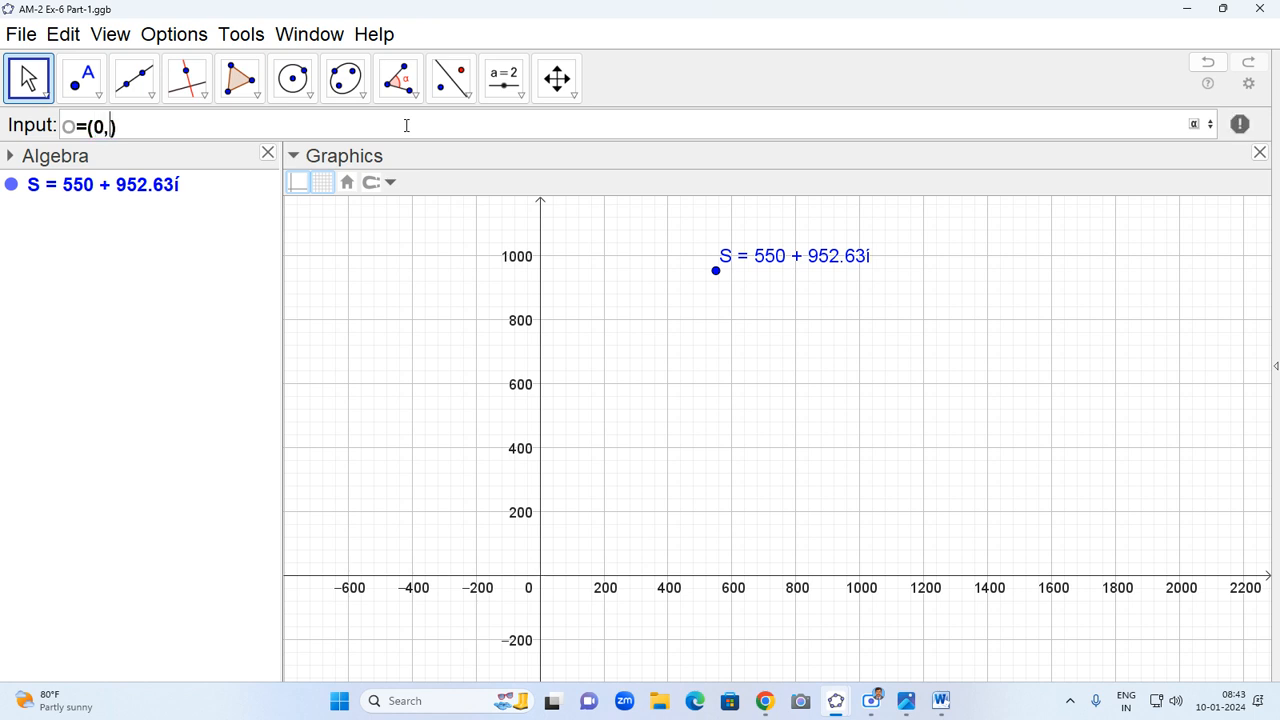
{"action": "type", "text": "0"}
{"action": "key", "text": "Return"}
{"action": "left_click_drag", "start_coordinate": [550, 562], "coordinate": [522, 559]}
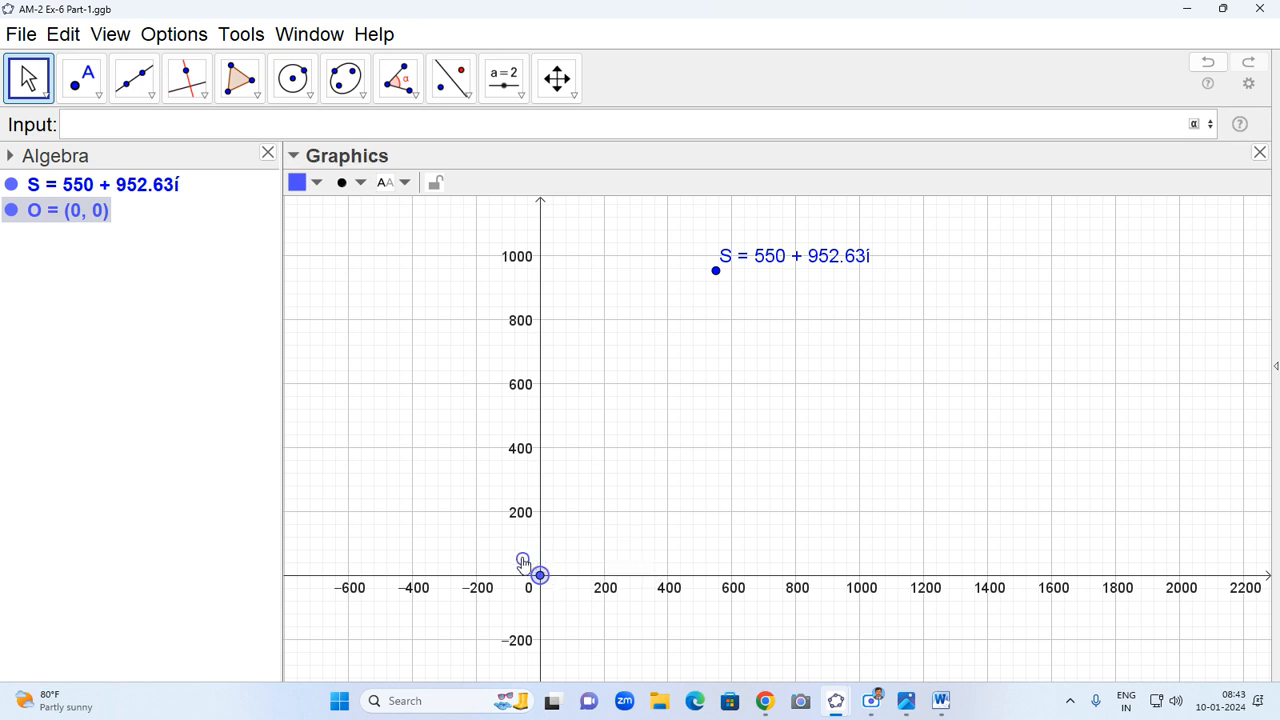
- Define point P = (real(S), 0) on the x-axis from the real part of S
{"action": "left_click", "coordinate": [176, 126]}
{"action": "type", "text": "P=("}
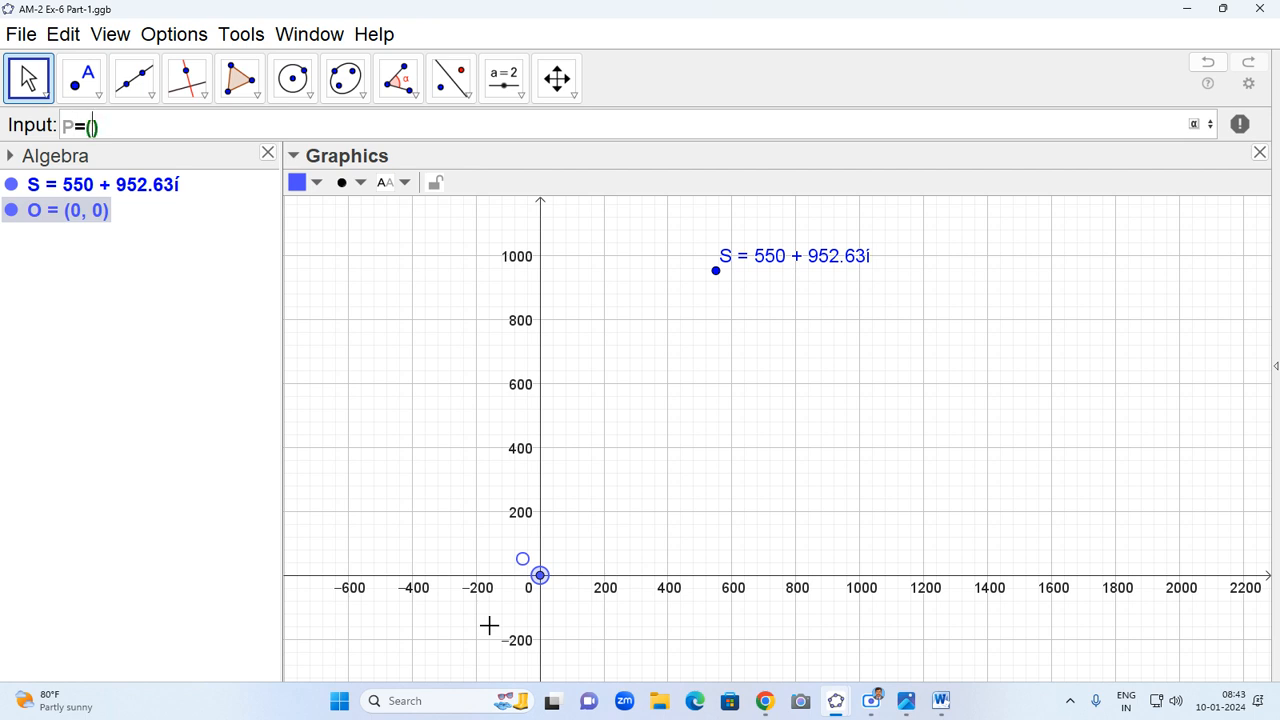
{"action": "type", "text": "(rea"}
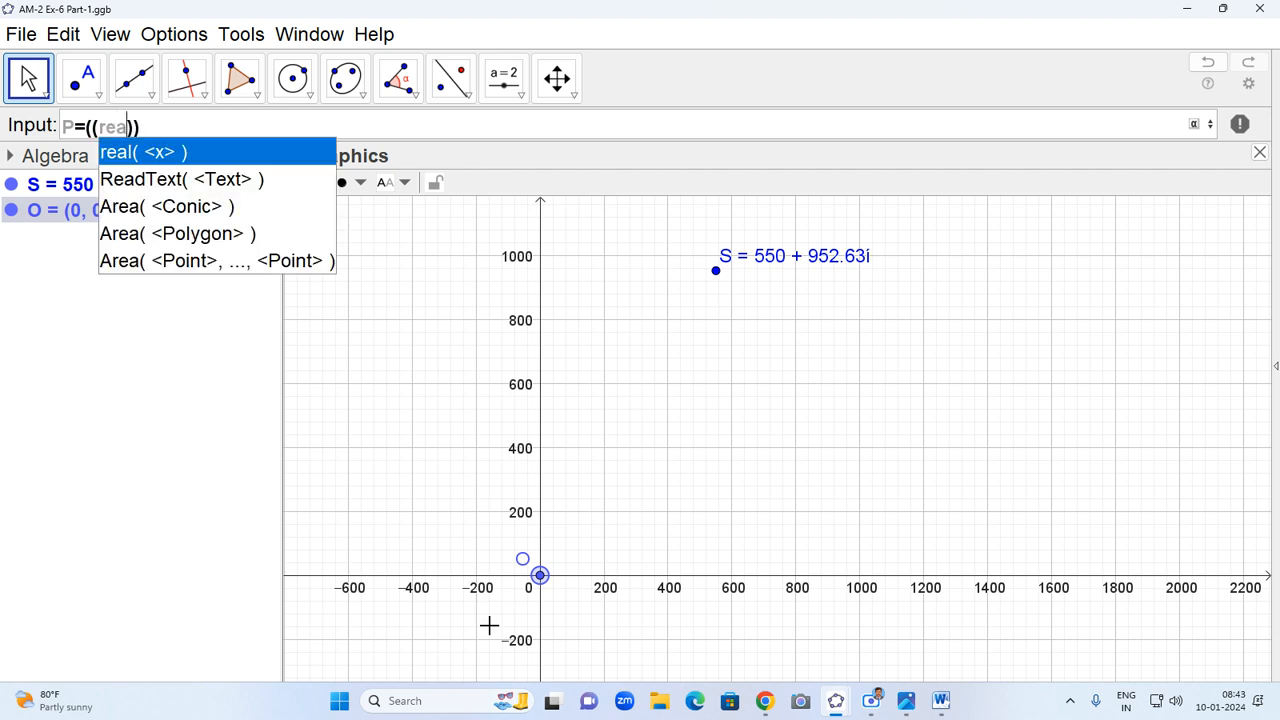
{"action": "key", "text": "BackSpace"}
{"action": "key", "text": "BackSpace"}
{"action": "key", "text": "BackSpace"}
{"action": "key", "text": "BackSpace"}
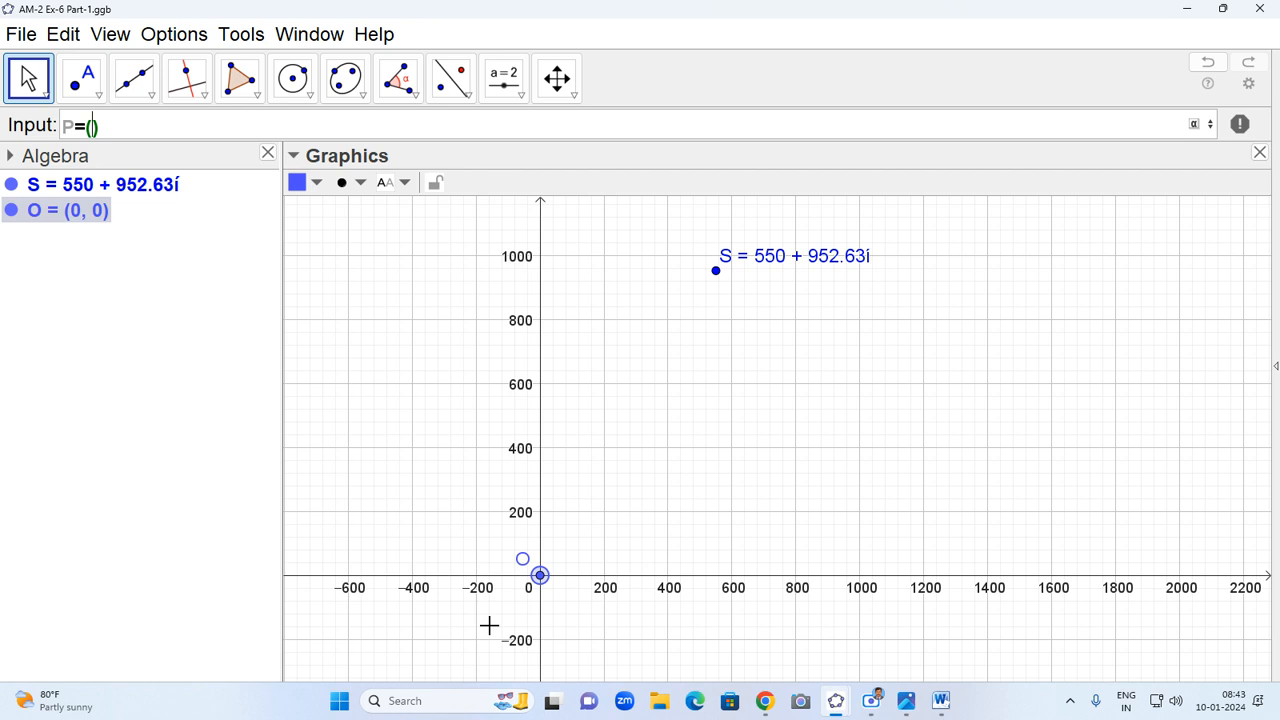
{"action": "type", "text": "real"}
{"action": "key", "text": "Return"}
{"action": "type", "text": "S"}
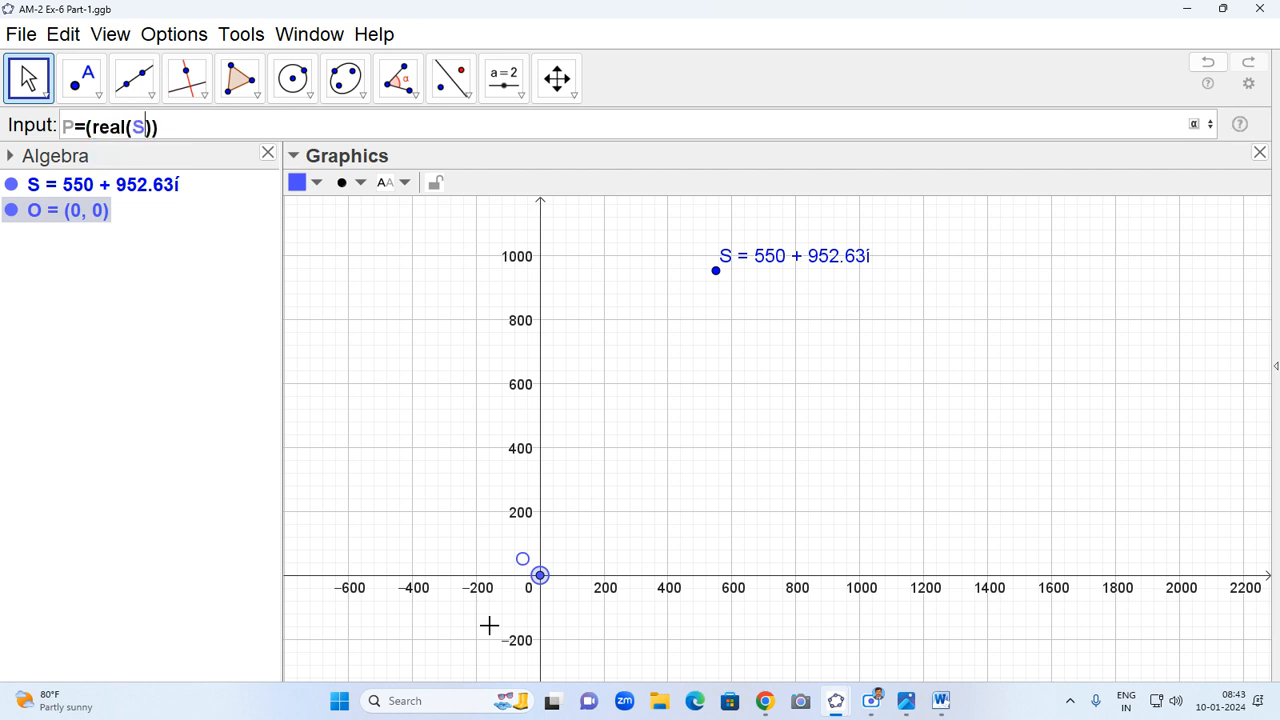
{"action": "key", "text": "Right"}
{"action": "type", "text": ",0"}
{"action": "key", "text": "Return"}
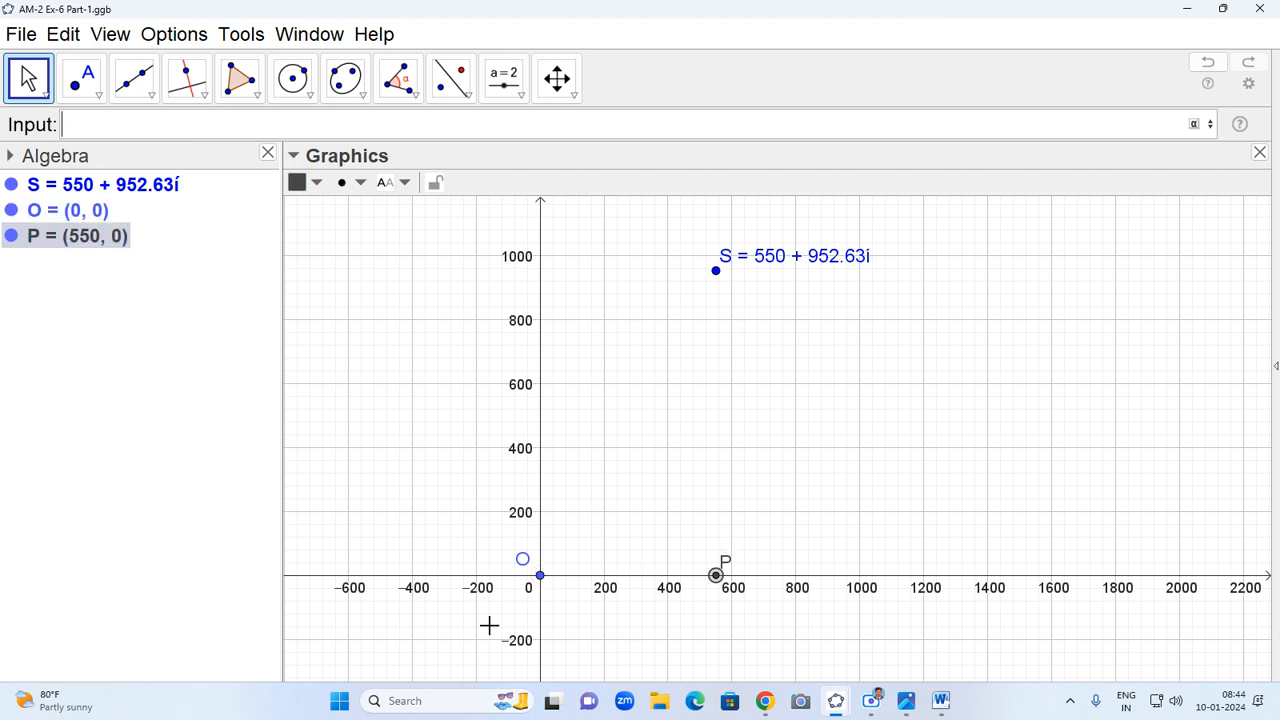
- Set the label of point P to Name & Value in its properties and close the properties view
{"action": "right_click", "coordinate": [724, 566]}
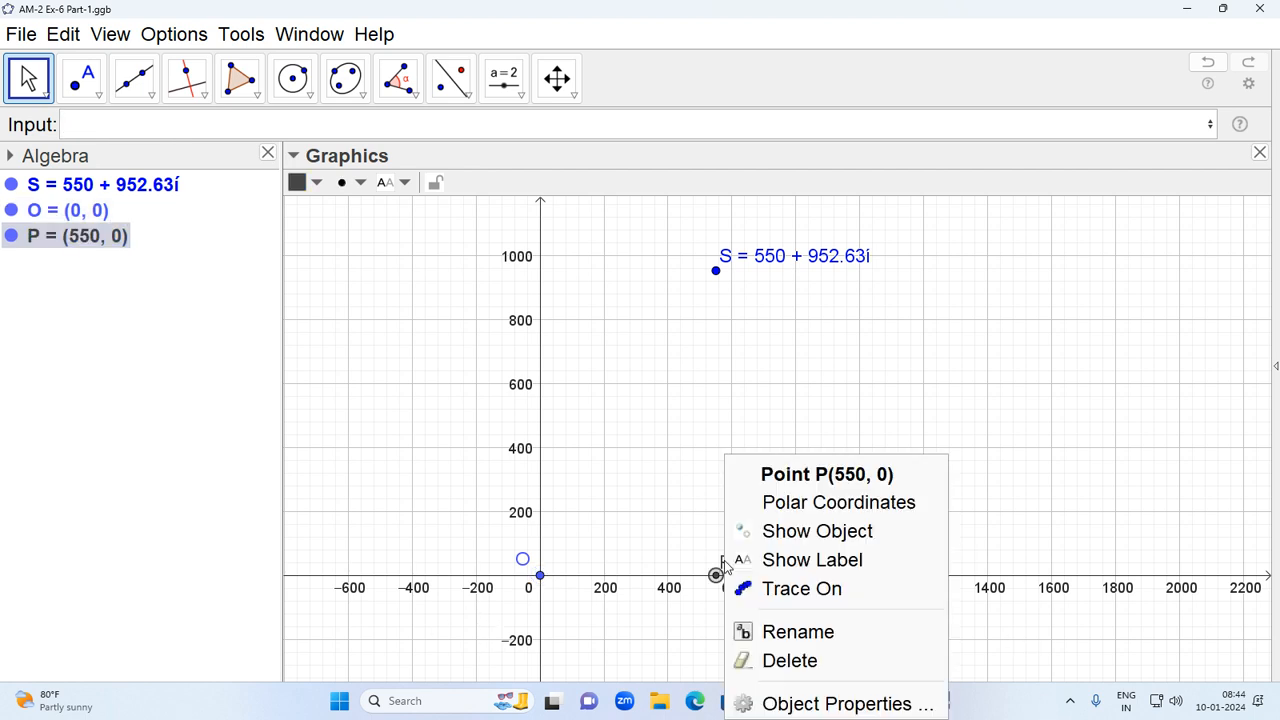
{"action": "left_click", "coordinate": [834, 704]}
{"action": "left_click", "coordinate": [1155, 505]}
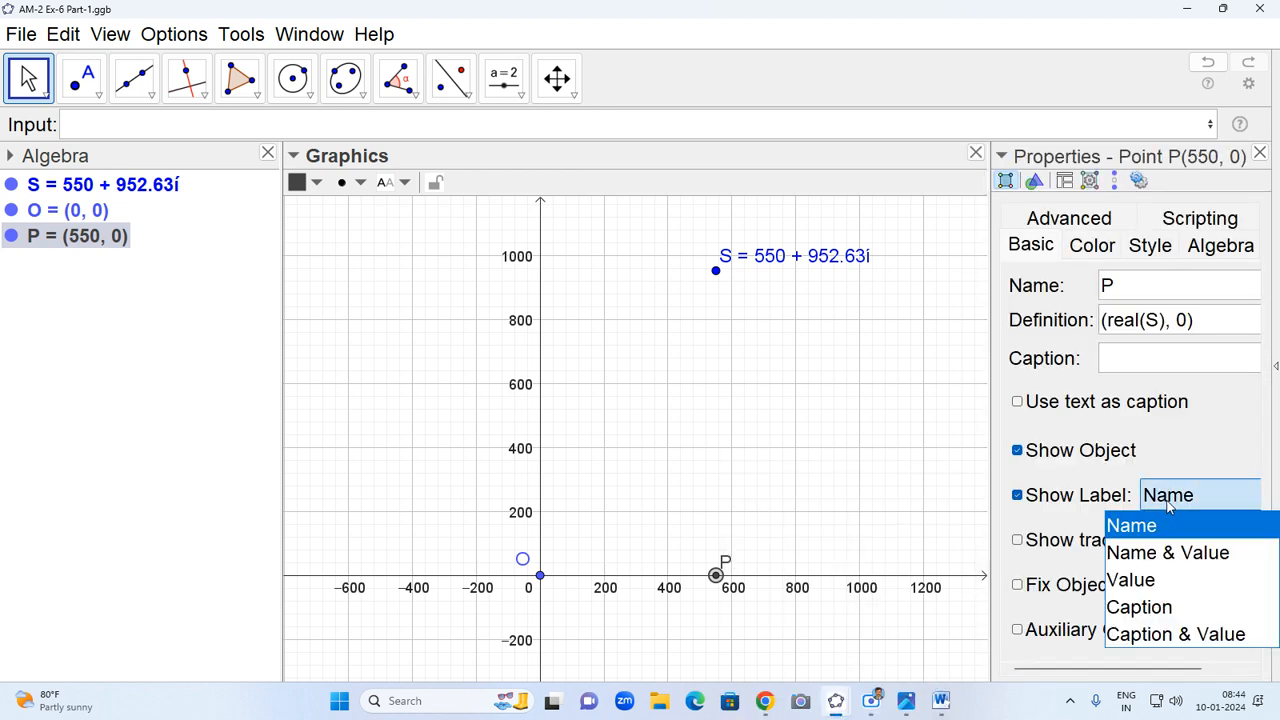
{"action": "left_click", "coordinate": [1150, 551]}
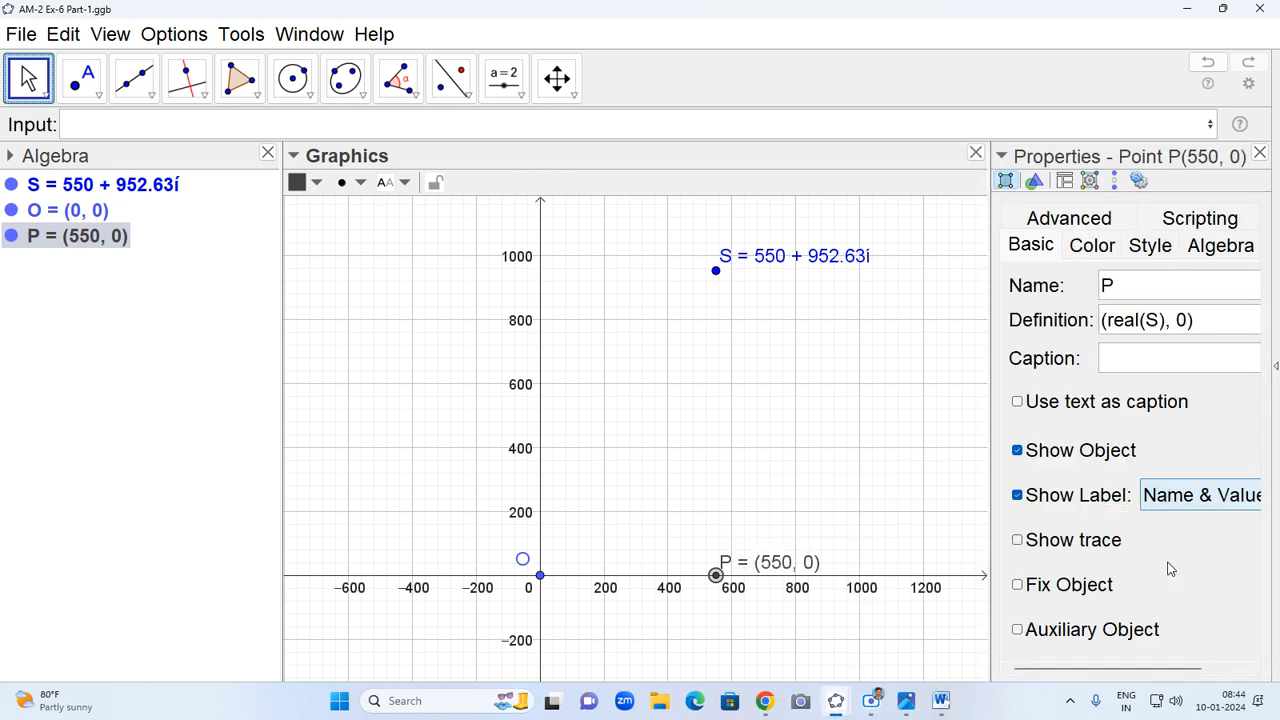
{"action": "left_click", "coordinate": [1260, 153]}
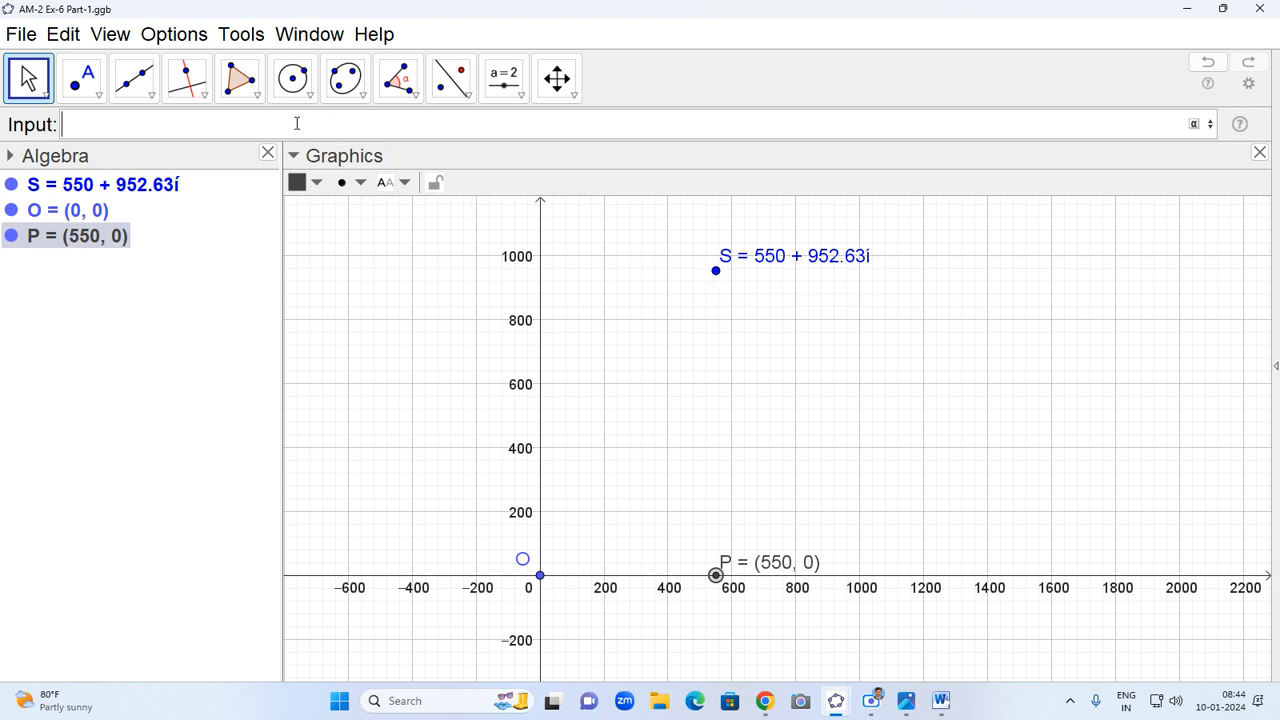
- Define the segment ApparentPower = Segment(O,S) from the origin to point S
{"action": "type", "text": "Apparent"}
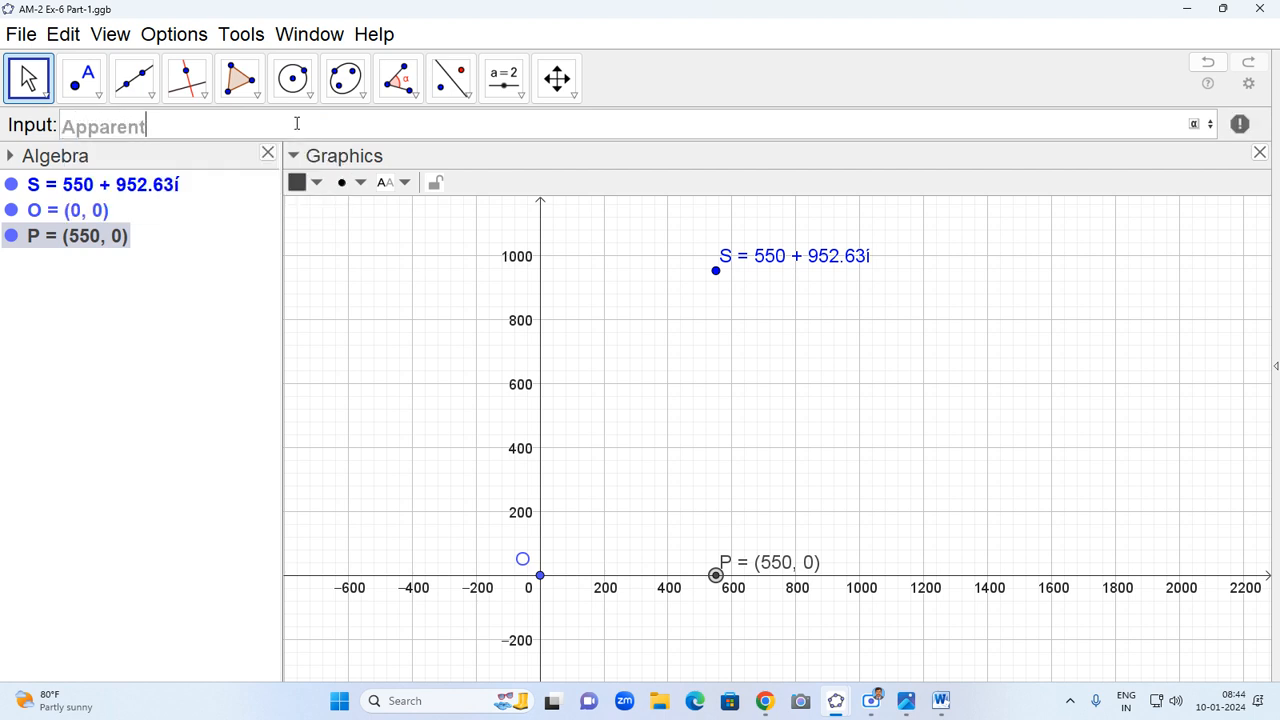
{"action": "type", "text": "Power=Segment"}
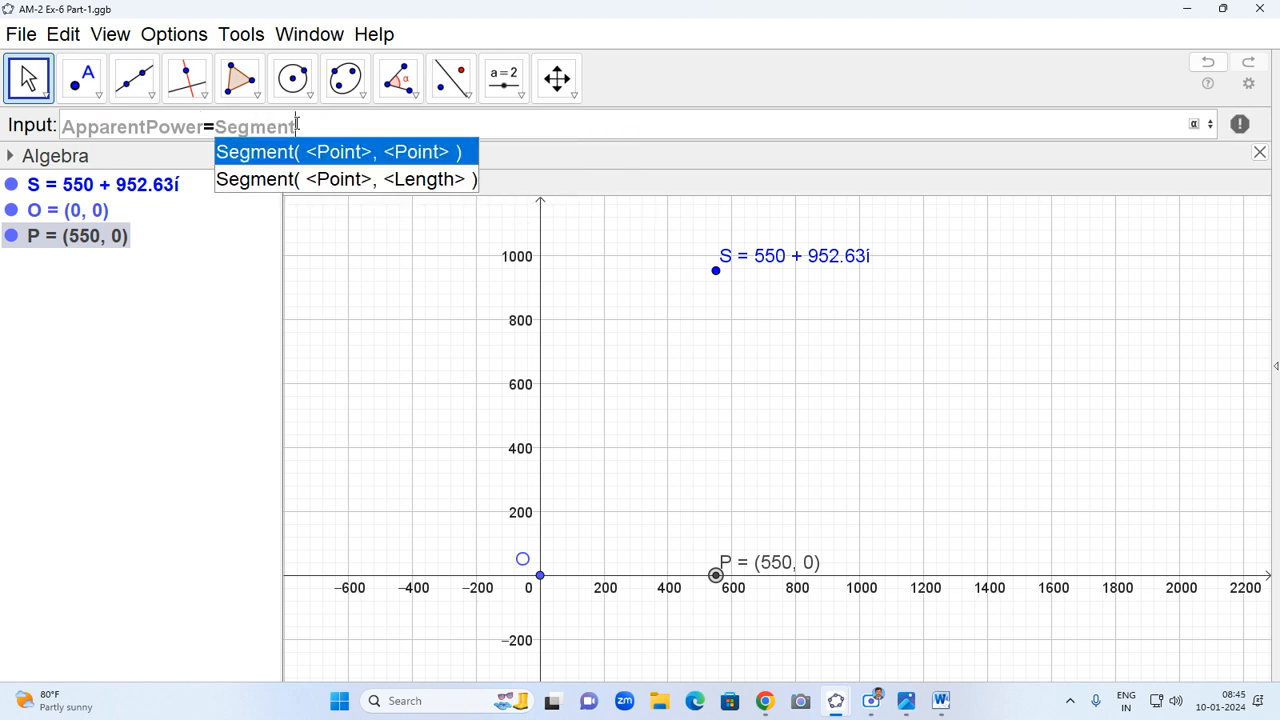
{"action": "key", "text": "Escape"}
{"action": "type", "text": "(O,"}
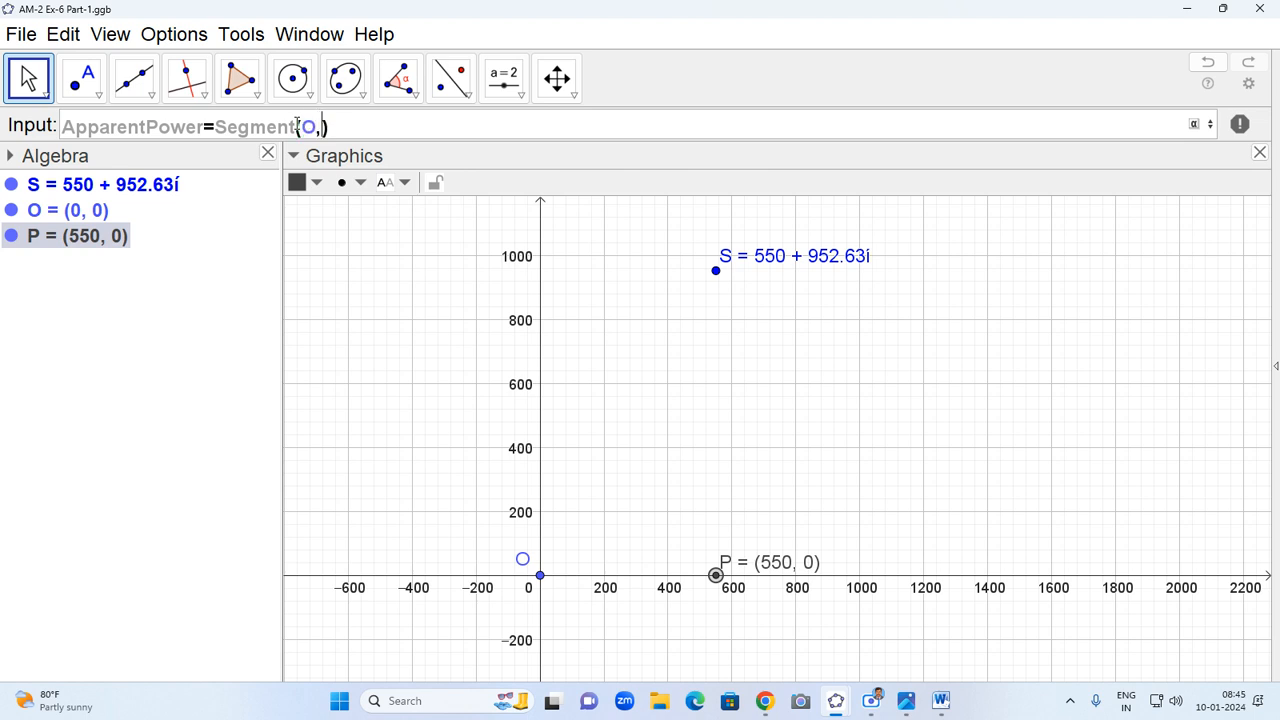
{"action": "type", "text": "S"}
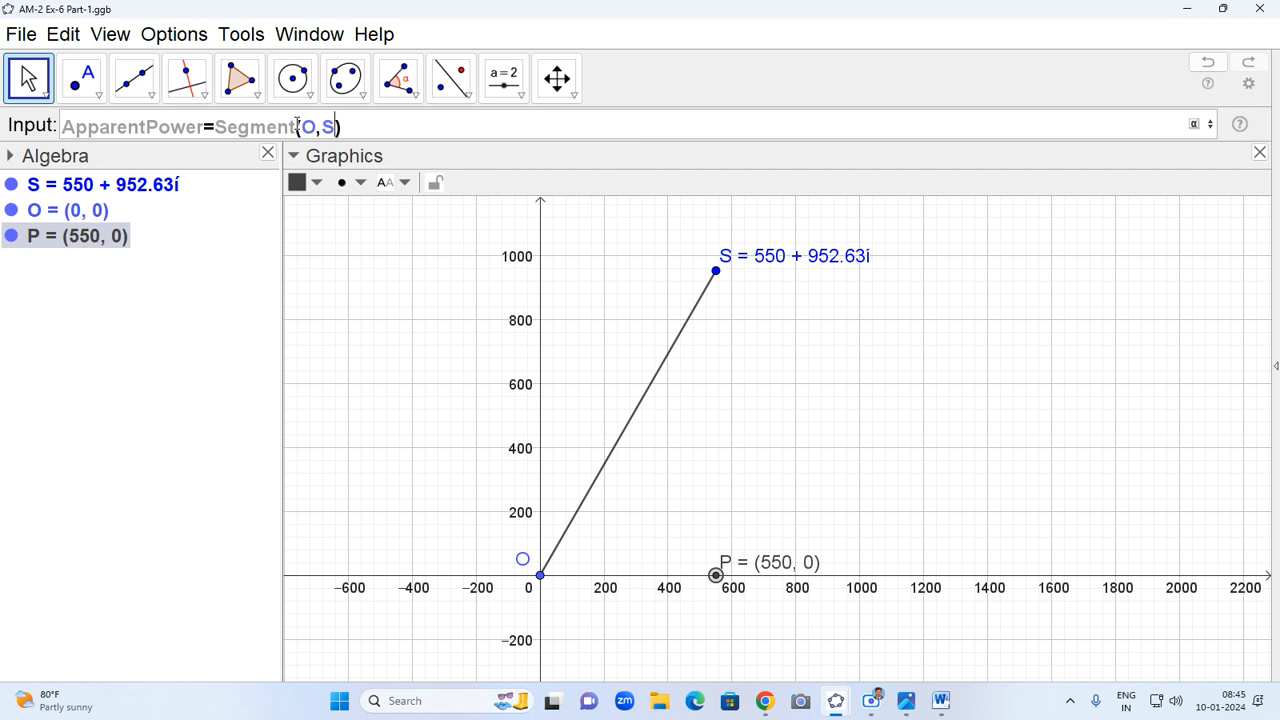
{"action": "key", "text": "Return"}
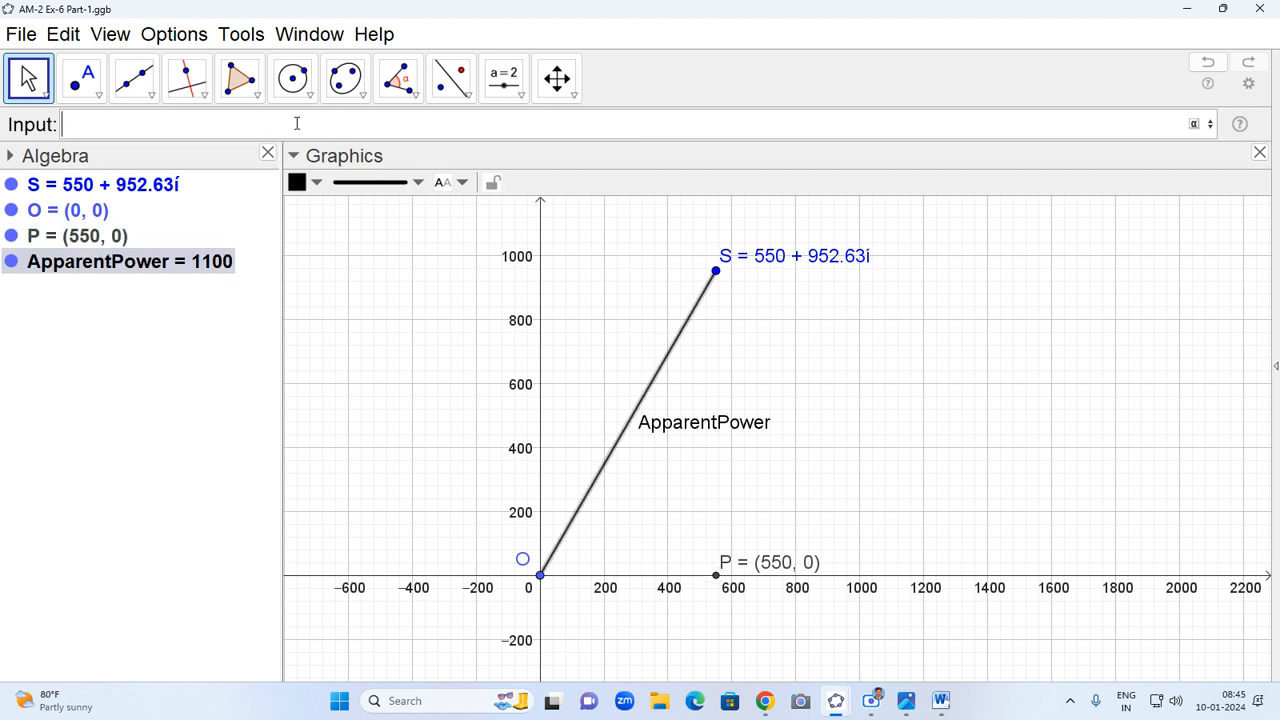
- Color the ApparentPower segment blue and set its label to Name & Value
{"action": "right_click", "coordinate": [663, 429]}
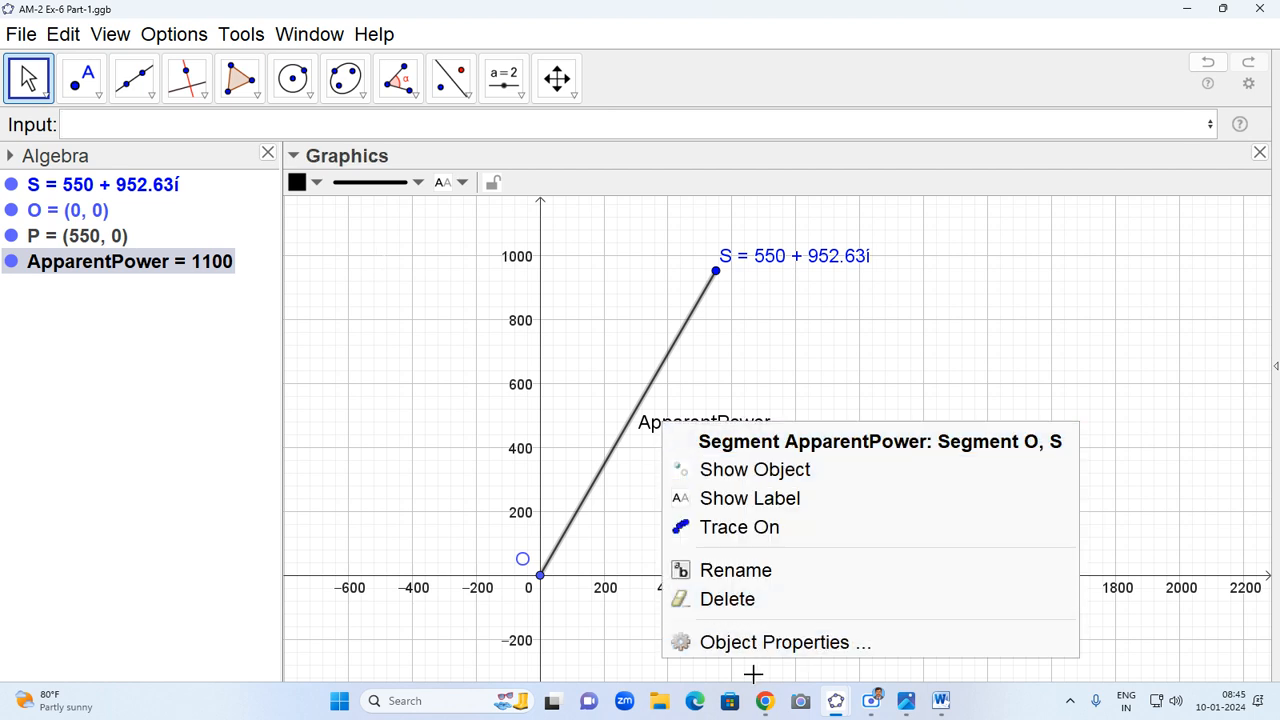
{"action": "left_click", "coordinate": [757, 642]}
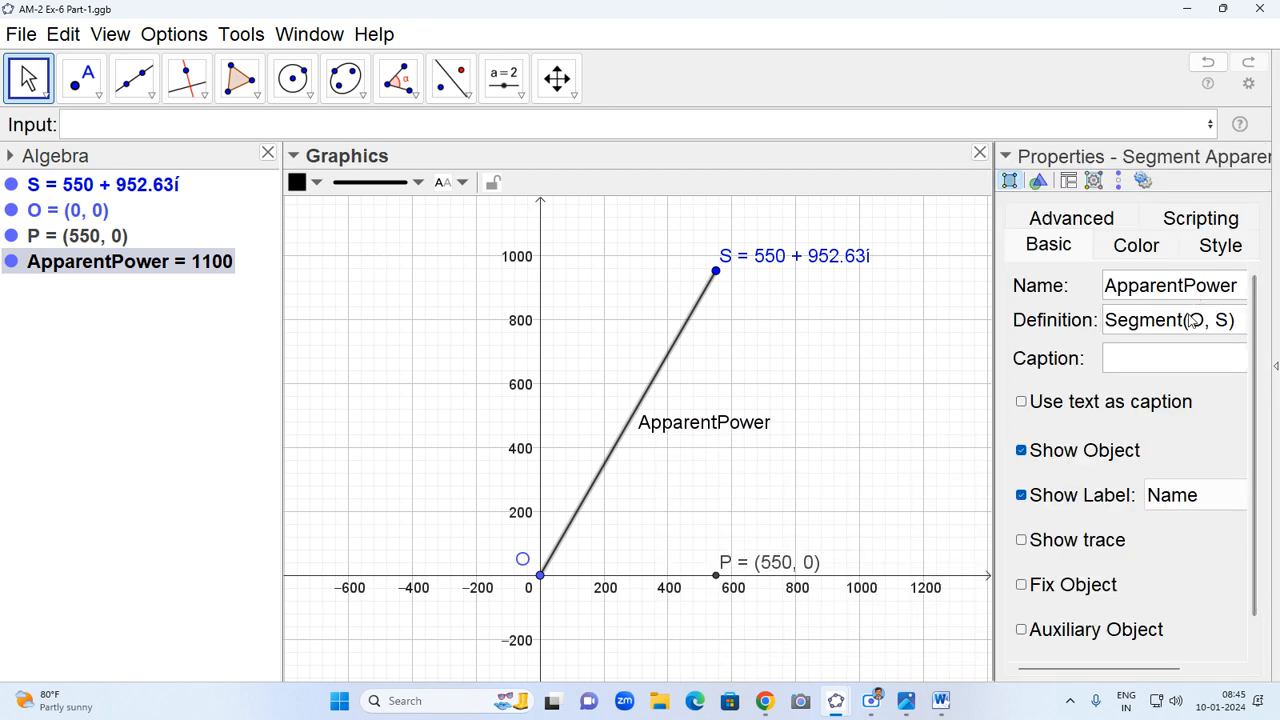
{"action": "left_click", "coordinate": [1140, 246]}
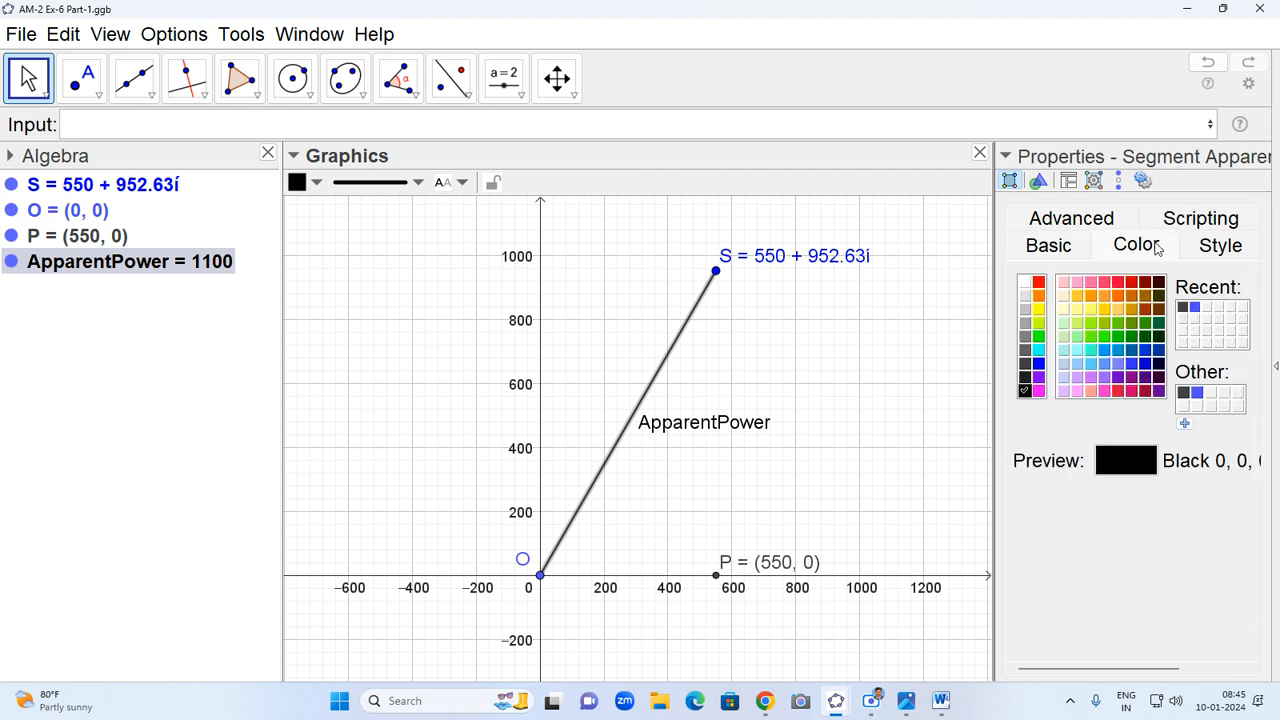
{"action": "left_click", "coordinate": [1038, 364]}
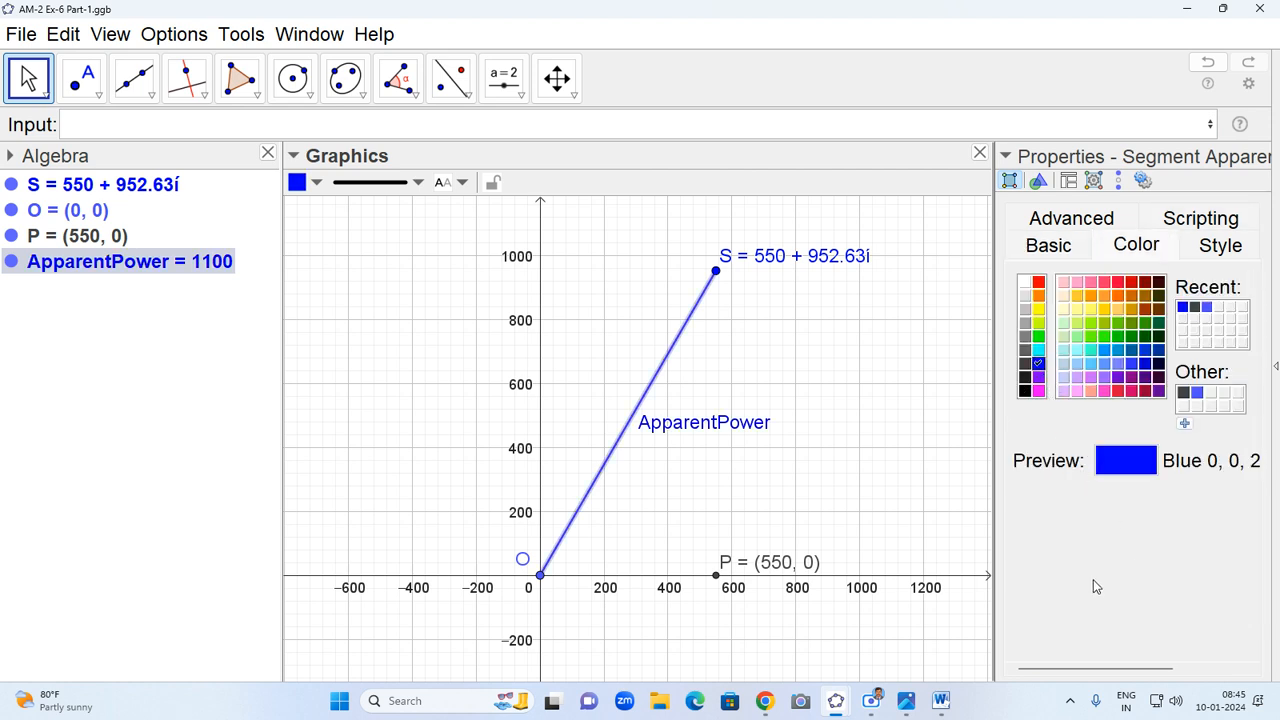
{"action": "left_click", "coordinate": [1048, 245]}
{"action": "left_click", "coordinate": [1194, 505]}
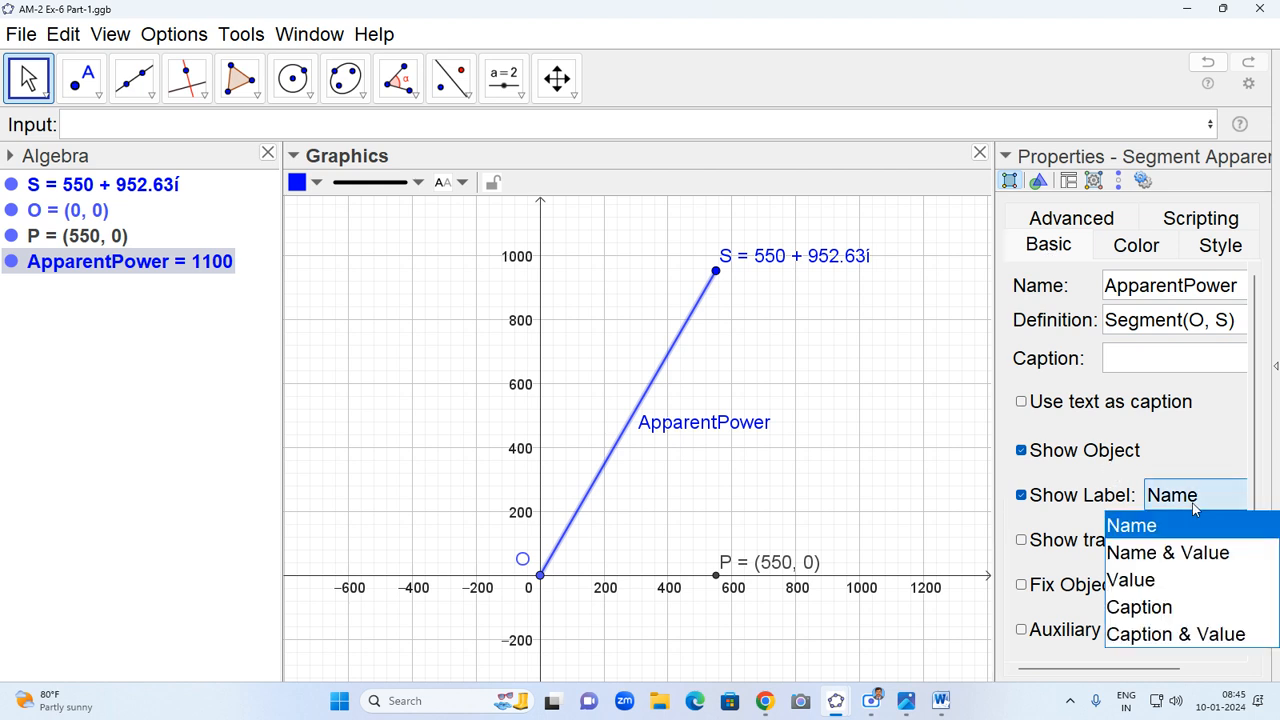
{"action": "left_click", "coordinate": [1167, 552]}
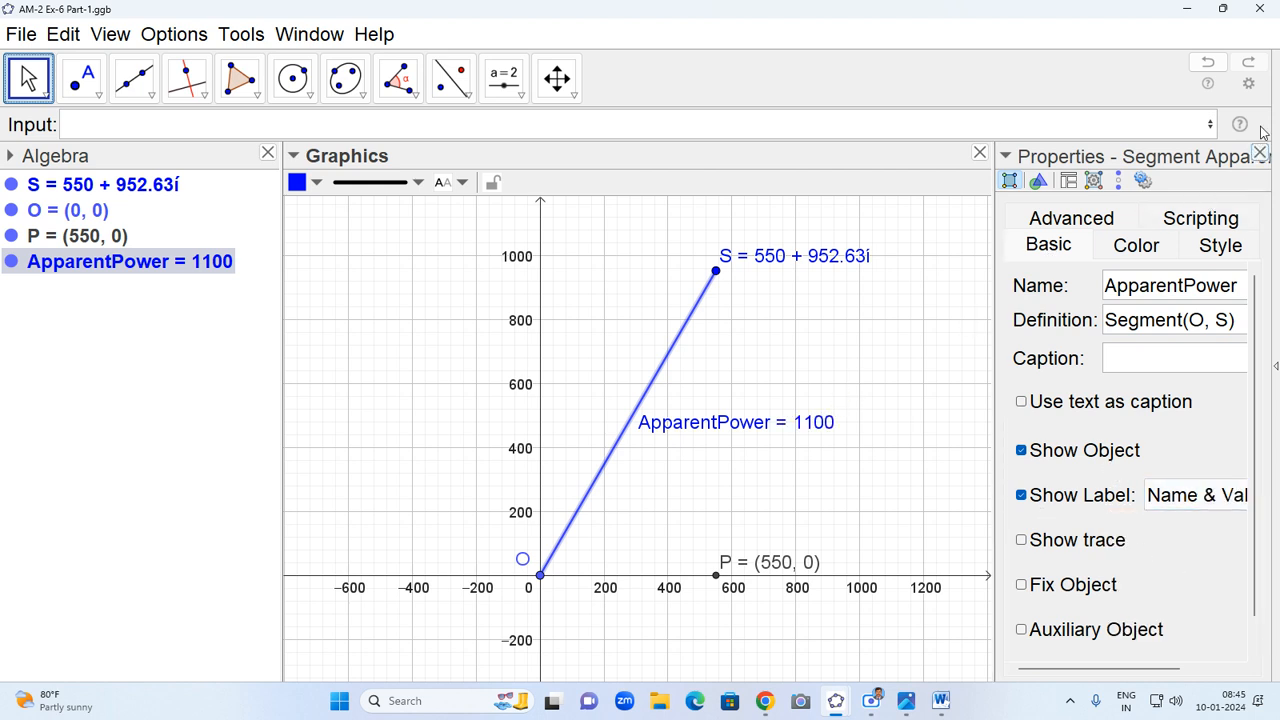
- Close the properties and Algebra views and move the ApparentPower label up and to the left, across its segment
{"action": "left_click", "coordinate": [1260, 154]}
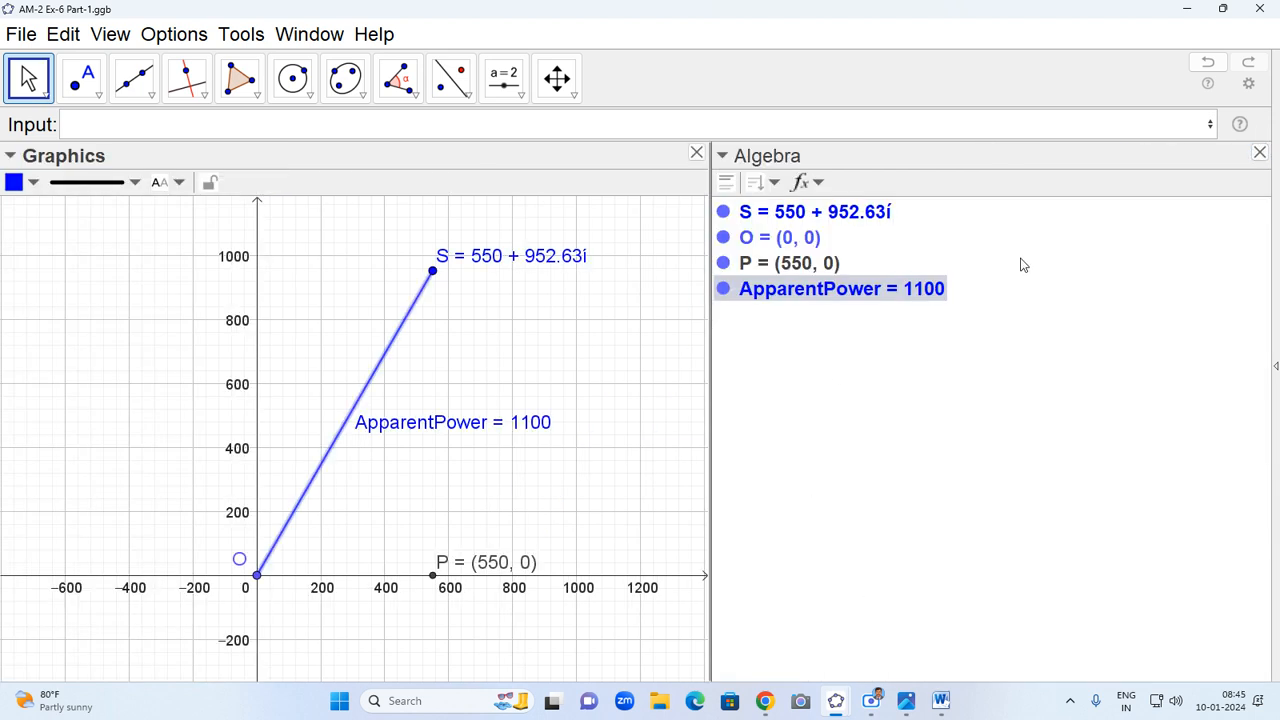
{"action": "left_click", "coordinate": [1260, 154]}
{"action": "left_click_drag", "start_coordinate": [434, 396], "coordinate": [361, 356]}
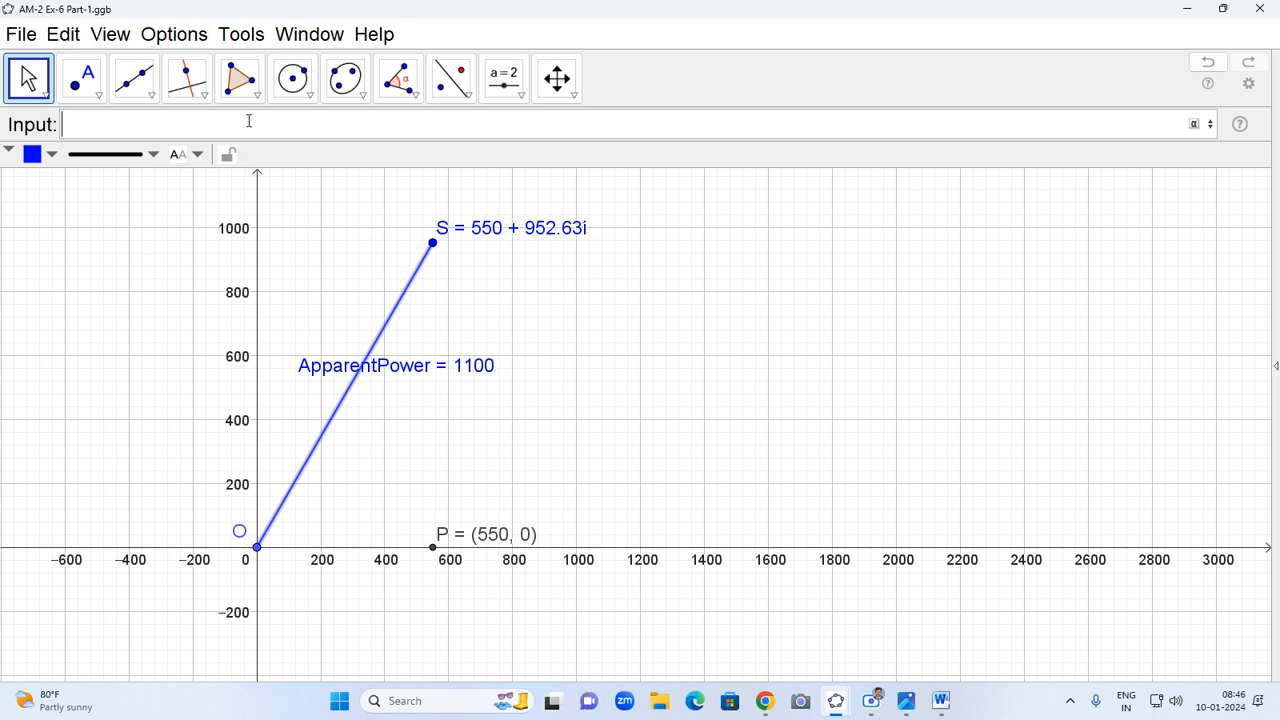
- Define the segment ActivePower = Segment(O,P) from the origin to point P
{"action": "left_click", "coordinate": [249, 121]}
{"action": "type", "text": "ActivePowe"}
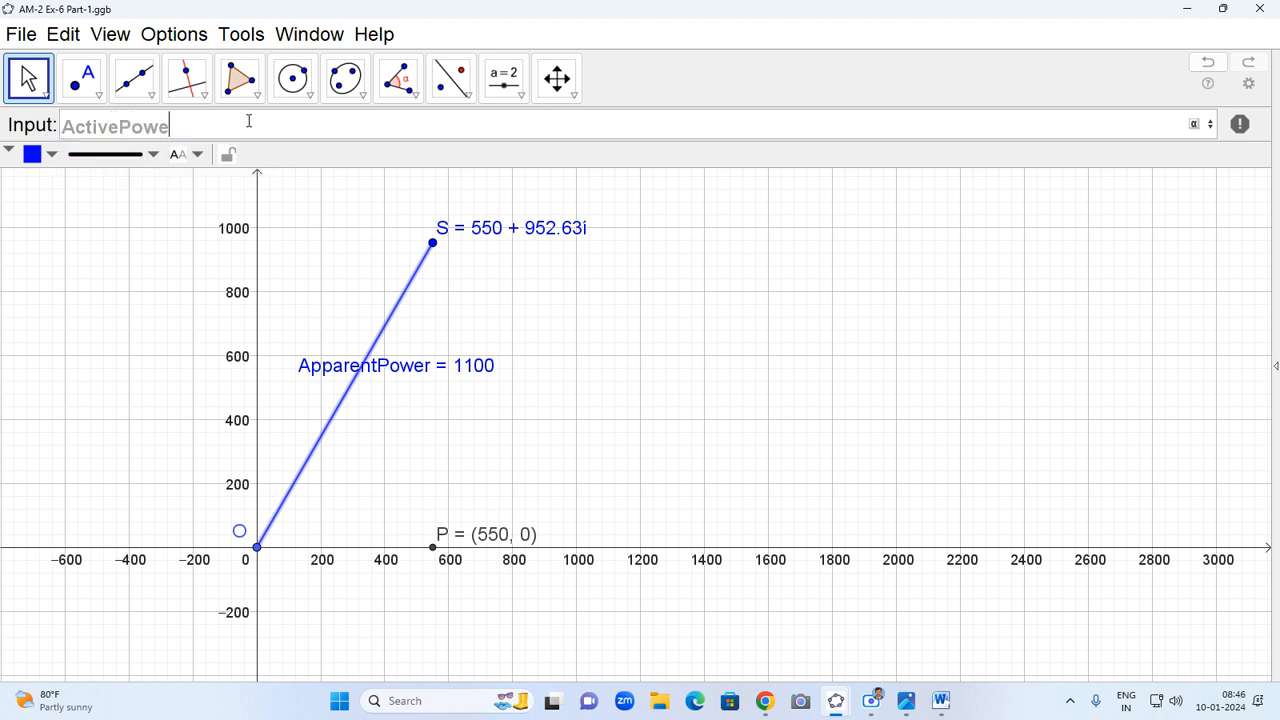
{"action": "type", "text": "r=Segment("}
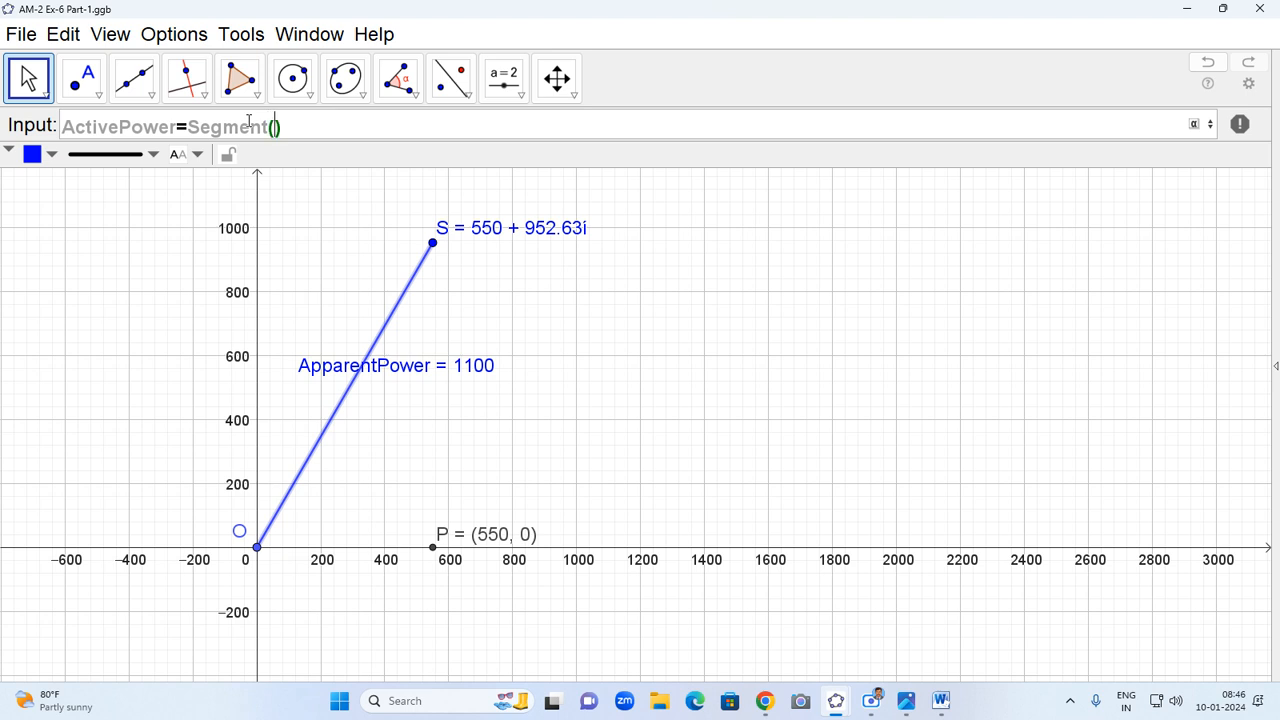
{"action": "type", "text": "O,P"}
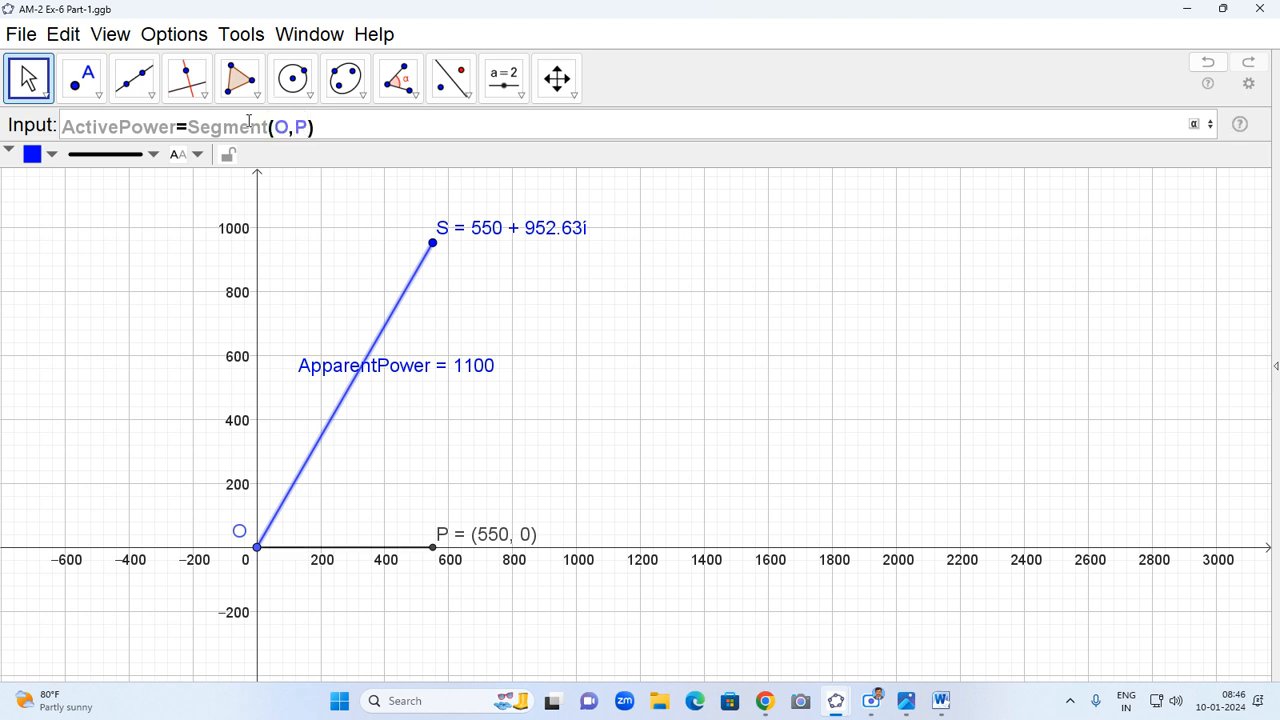
{"action": "key", "text": "Return"}
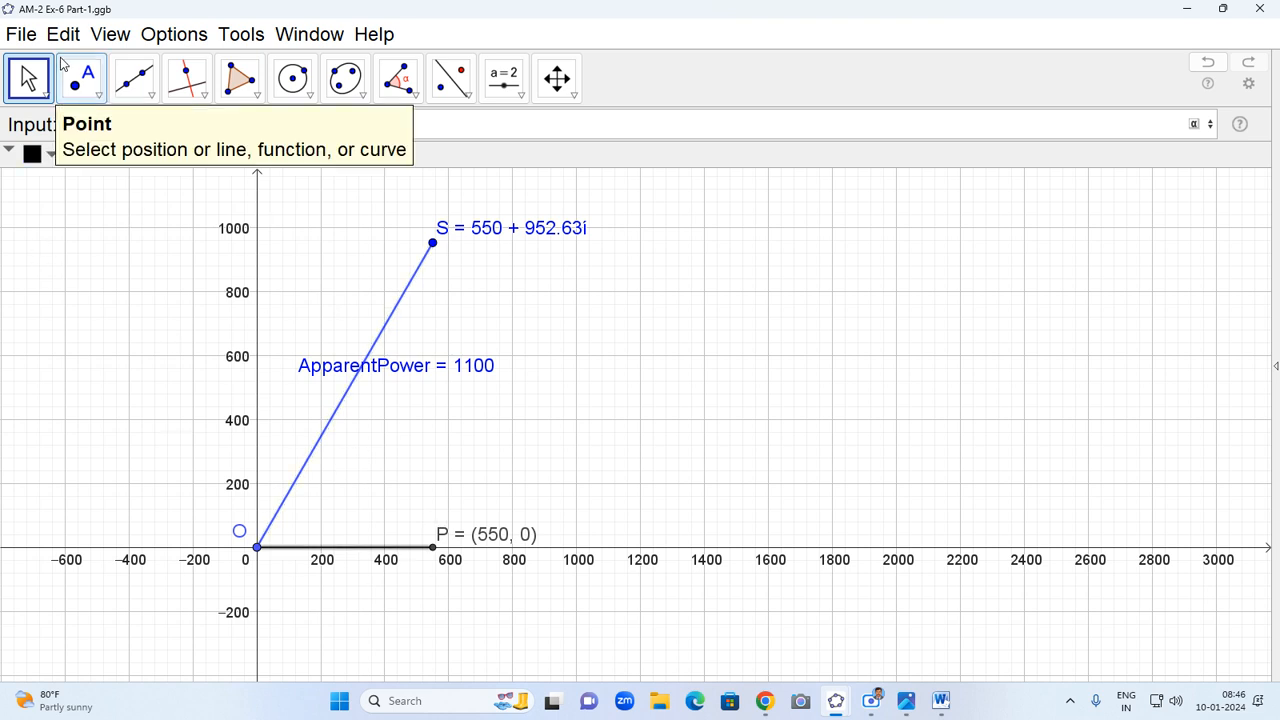
- Show the Algebra view again, then set the ActivePower segment's label to Name & Value and its color to Dark Green
{"action": "left_click", "coordinate": [112, 34]}
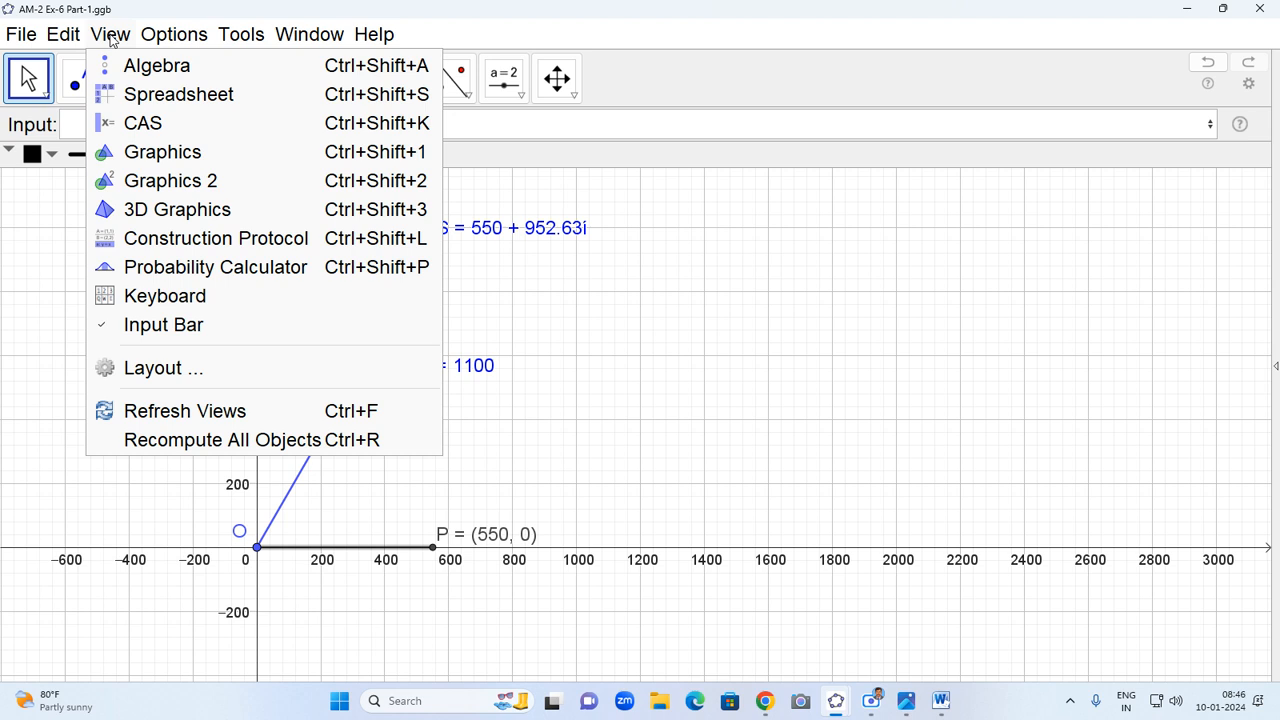
{"action": "left_click", "coordinate": [172, 68]}
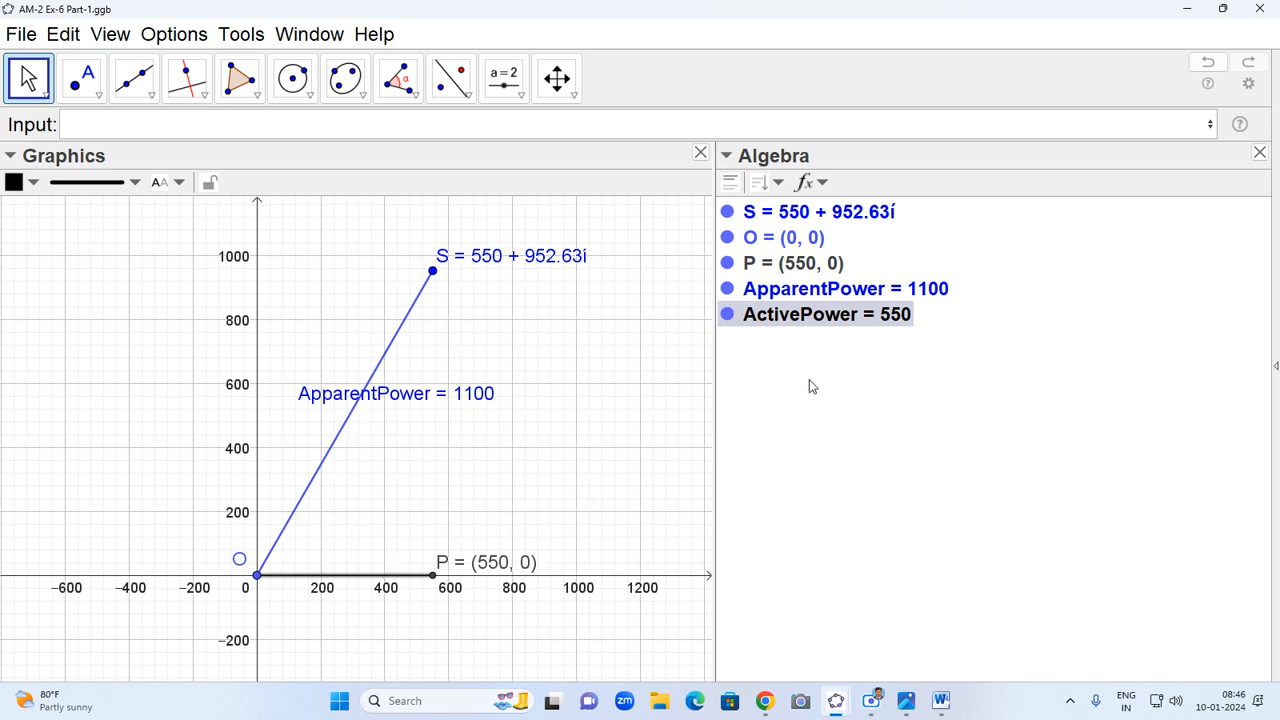
{"action": "right_click", "coordinate": [783, 318]}
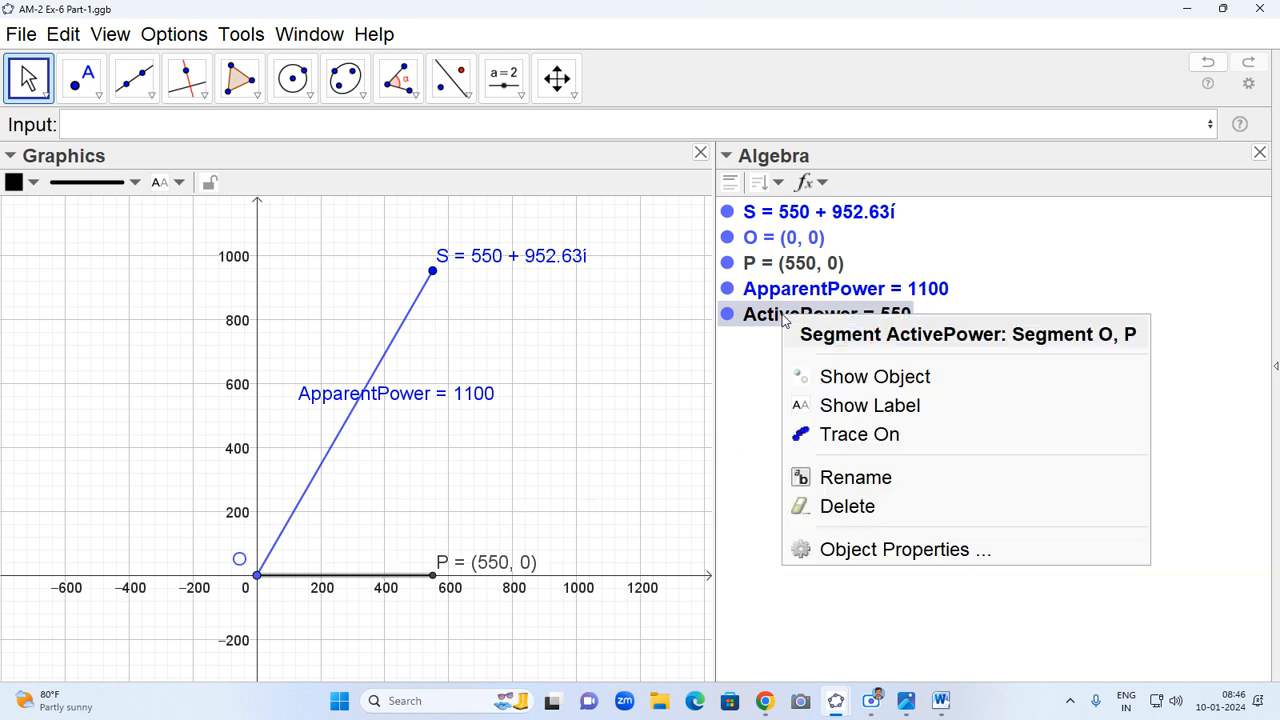
{"action": "left_click", "coordinate": [905, 557]}
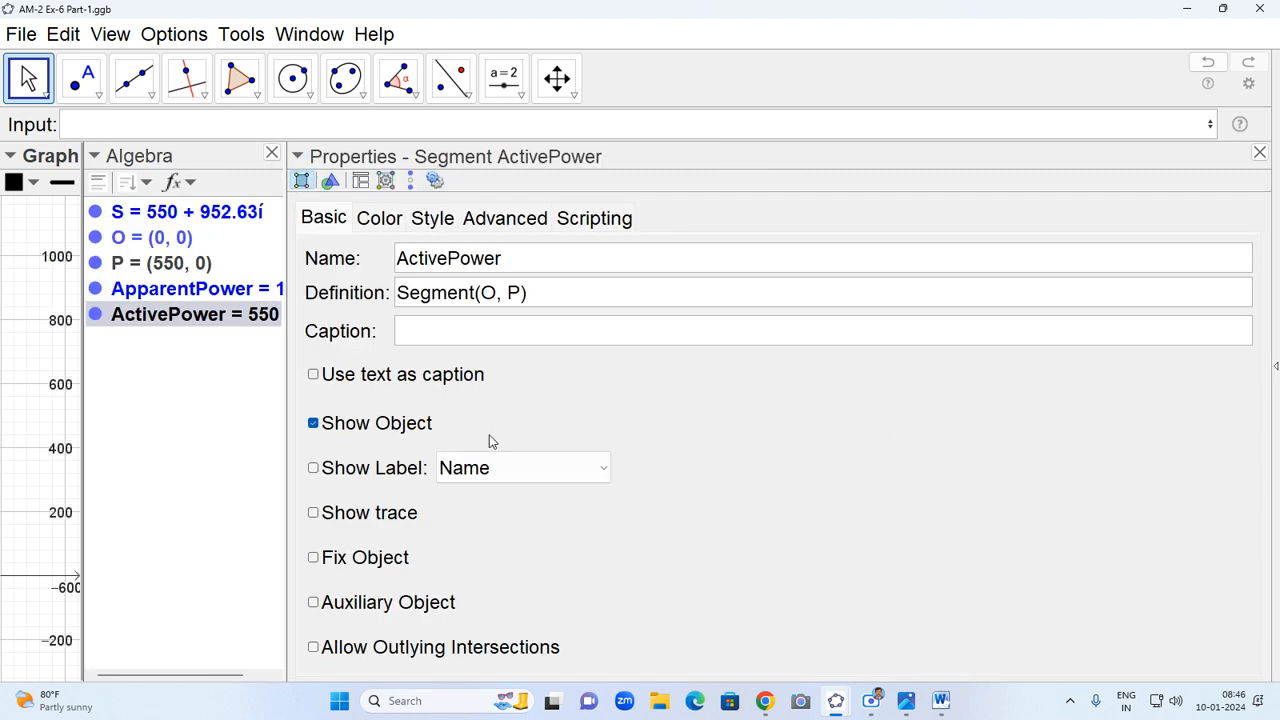
{"action": "left_click", "coordinate": [557, 472]}
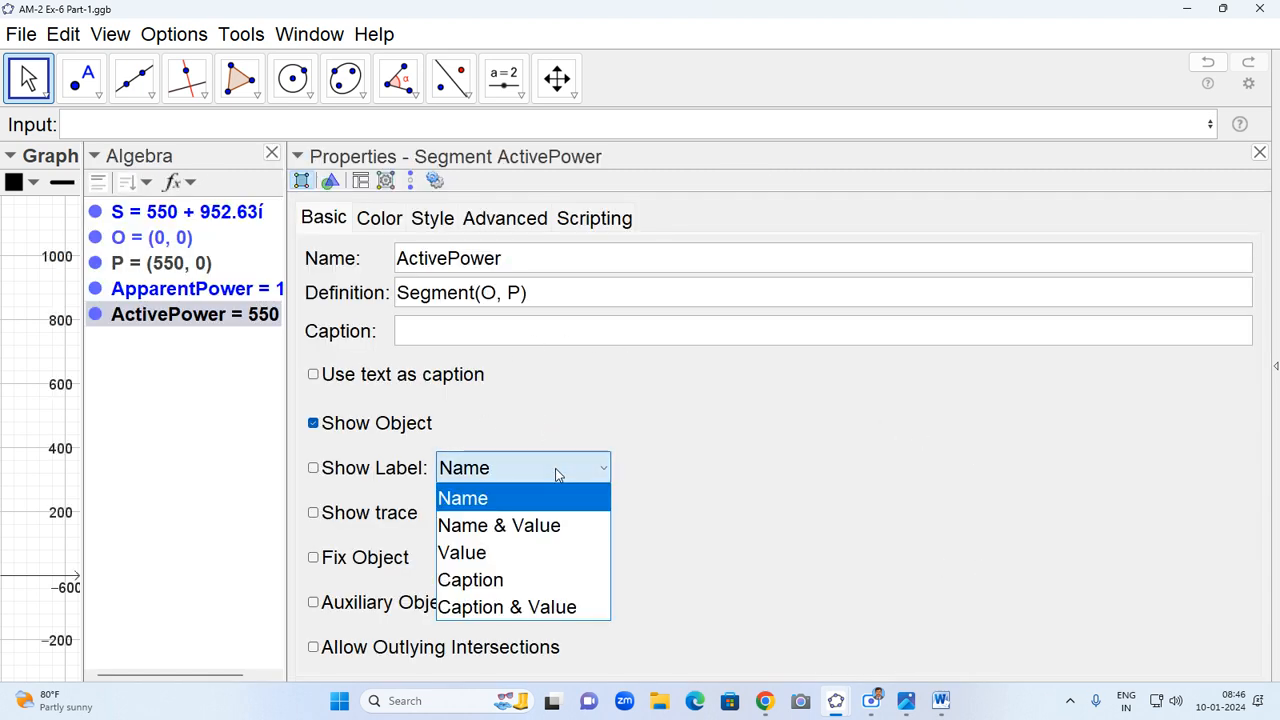
{"action": "left_click", "coordinate": [540, 527]}
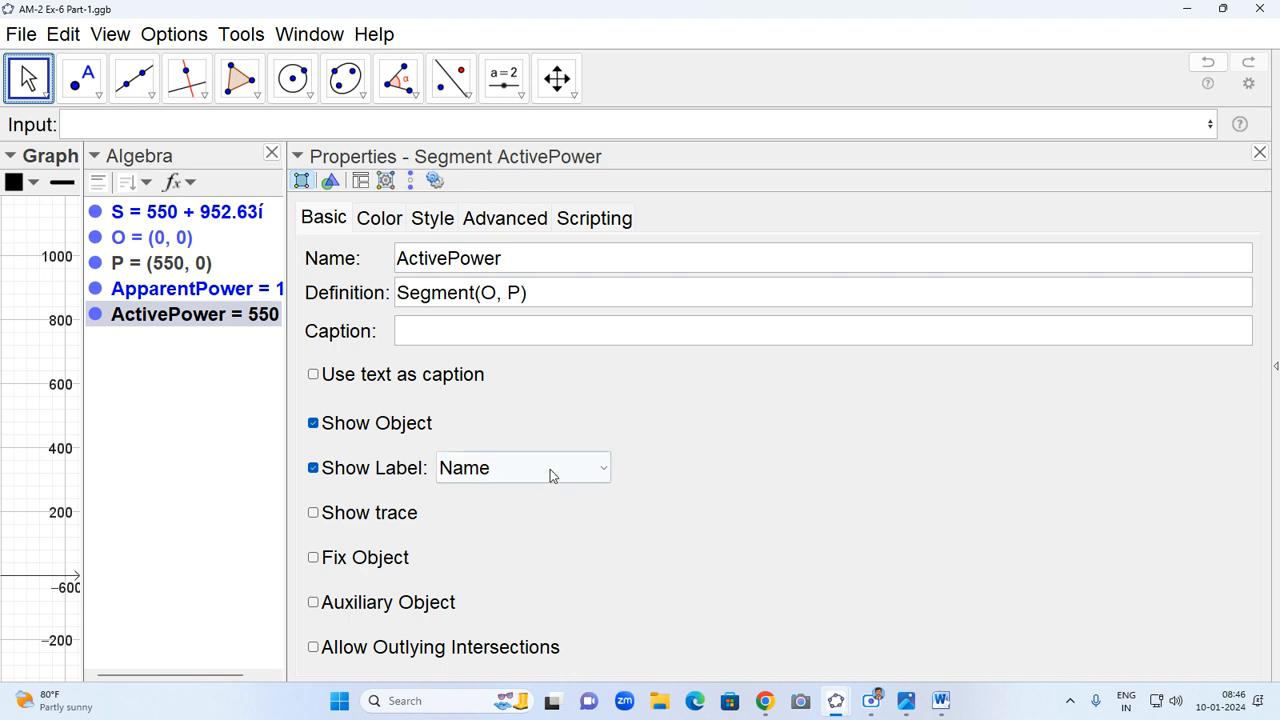
{"action": "left_click", "coordinate": [546, 481]}
{"action": "left_click", "coordinate": [561, 528]}
{"action": "left_click", "coordinate": [388, 224]}
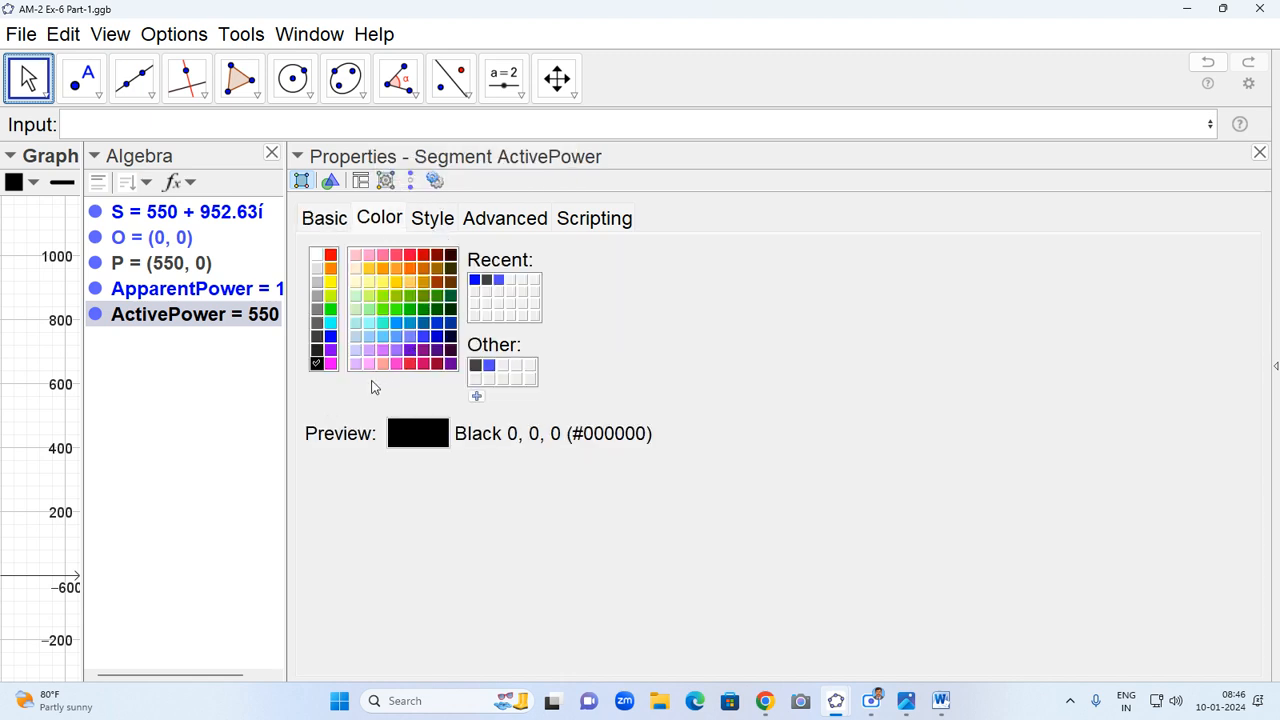
{"action": "left_click", "coordinate": [437, 309]}
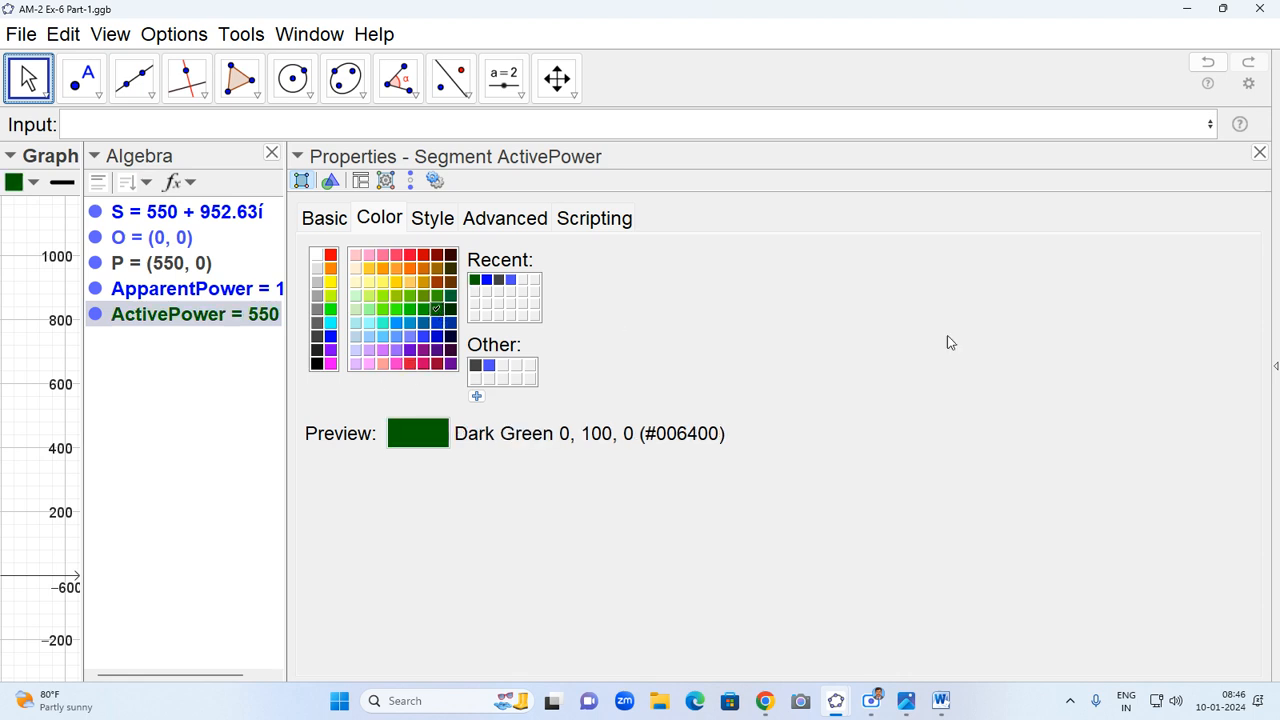
- Close the properties and Algebra views and move the ActivePower label below its segment and the x-axis numbers
{"action": "left_click", "coordinate": [1259, 153]}
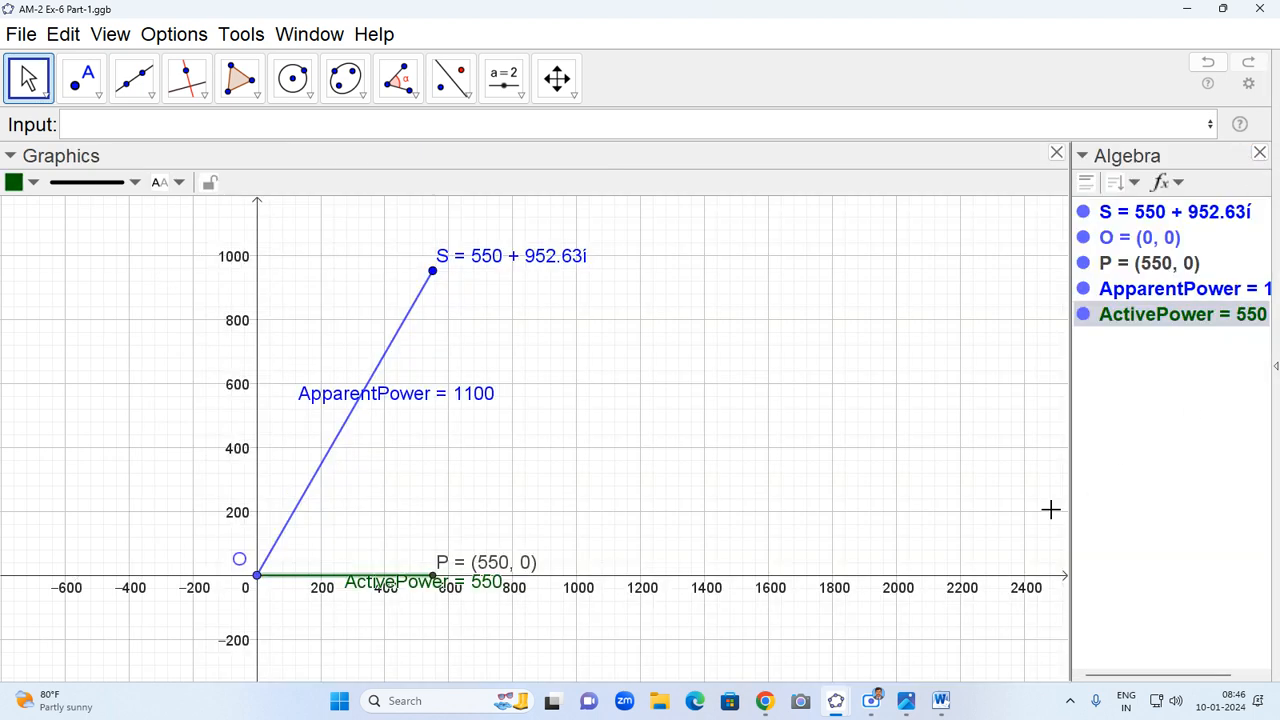
{"action": "left_click_drag", "start_coordinate": [413, 587], "coordinate": [319, 614]}
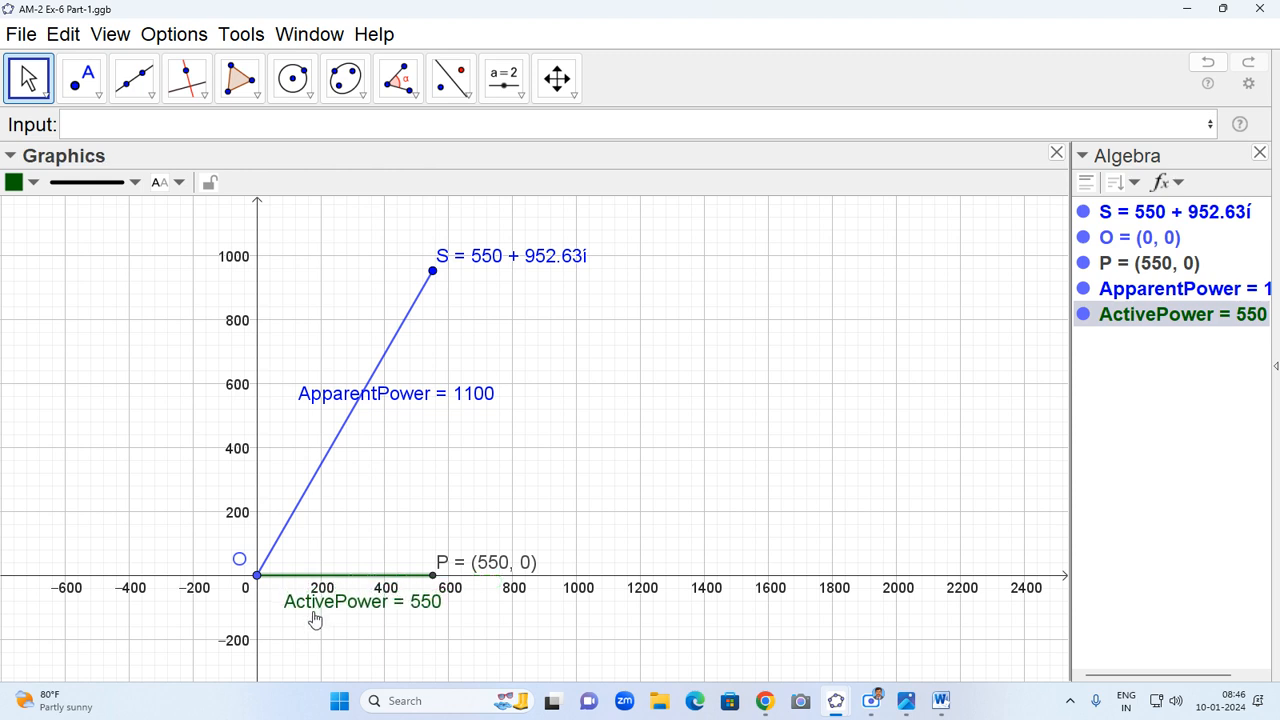
{"action": "left_click", "coordinate": [1259, 153]}
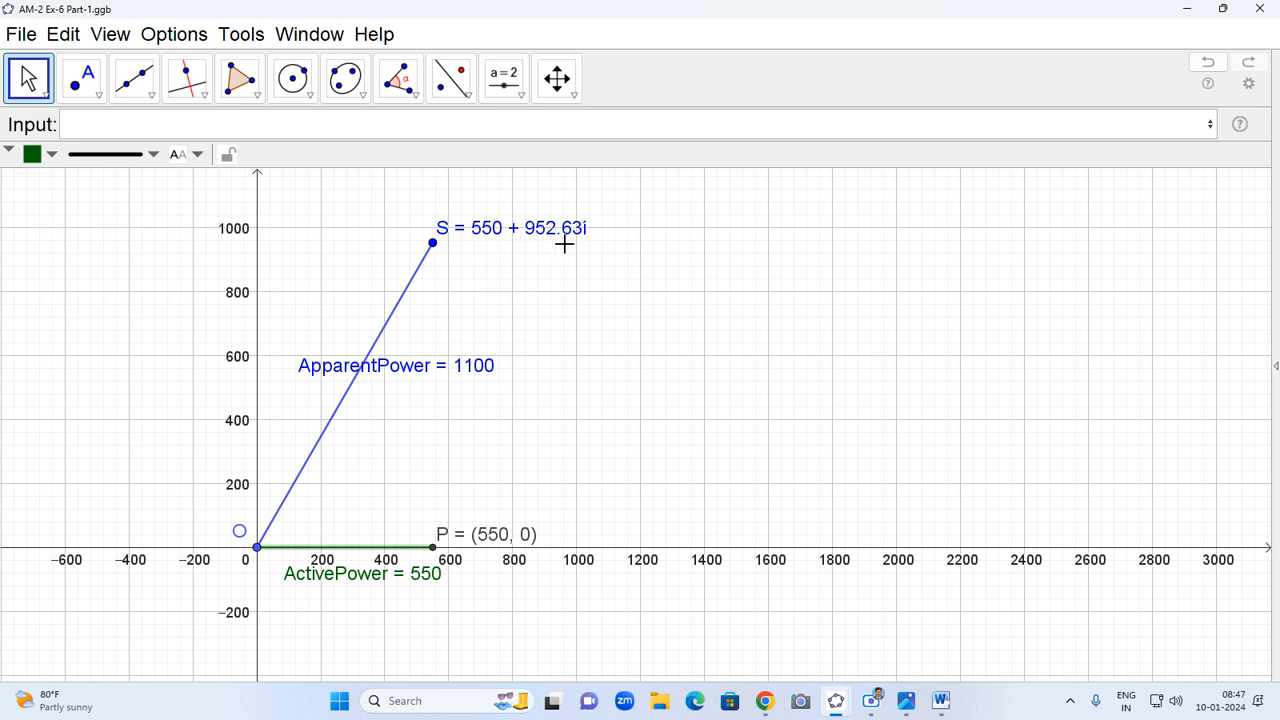
- Define the segment ReactivePower = Segment(S,P) between points S and P
{"action": "left_click", "coordinate": [115, 130]}
{"action": "type", "text": "Re"}
{"action": "type", "text": "activeP"}
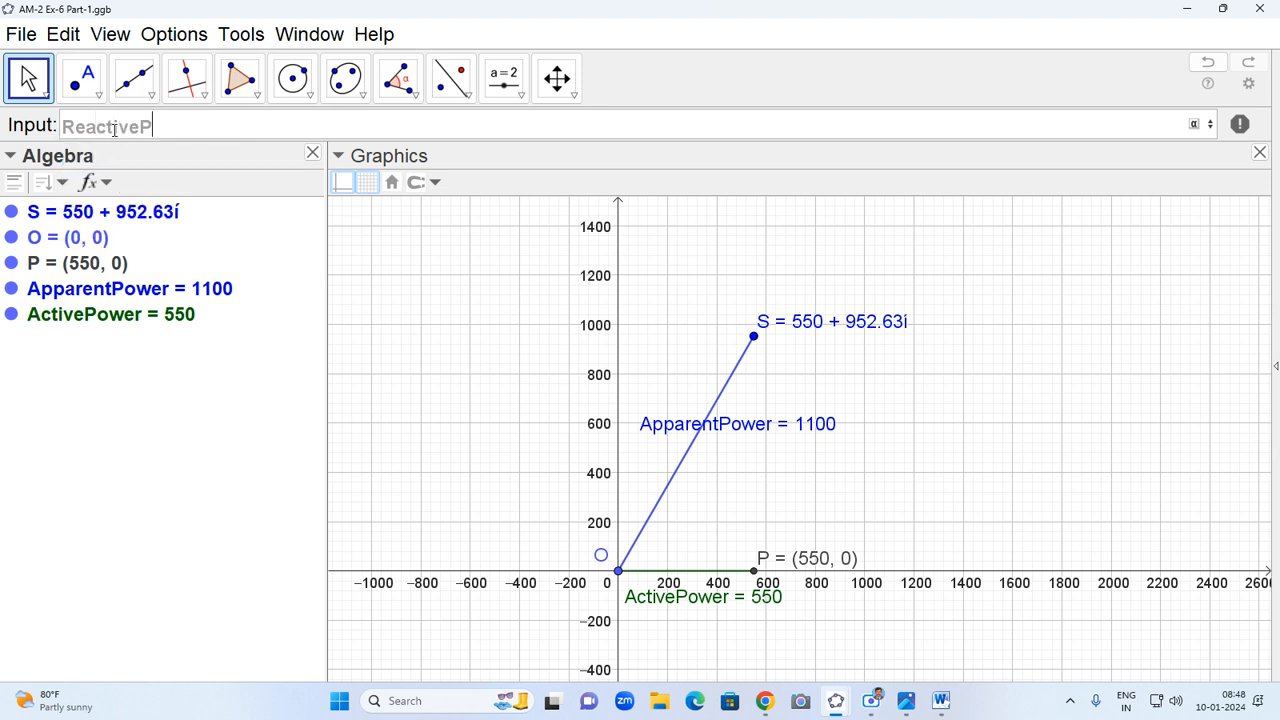
{"action": "type", "text": "ower=Segmen"}
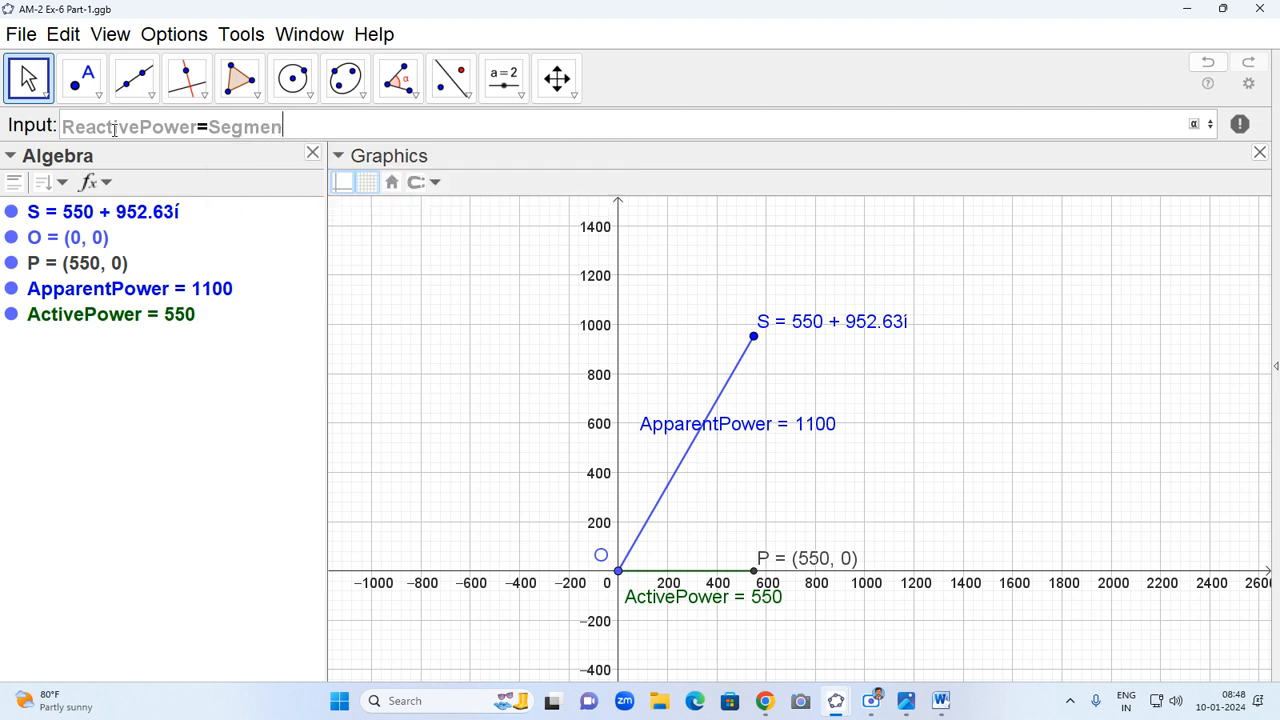
{"action": "type", "text": "t(S,P"}
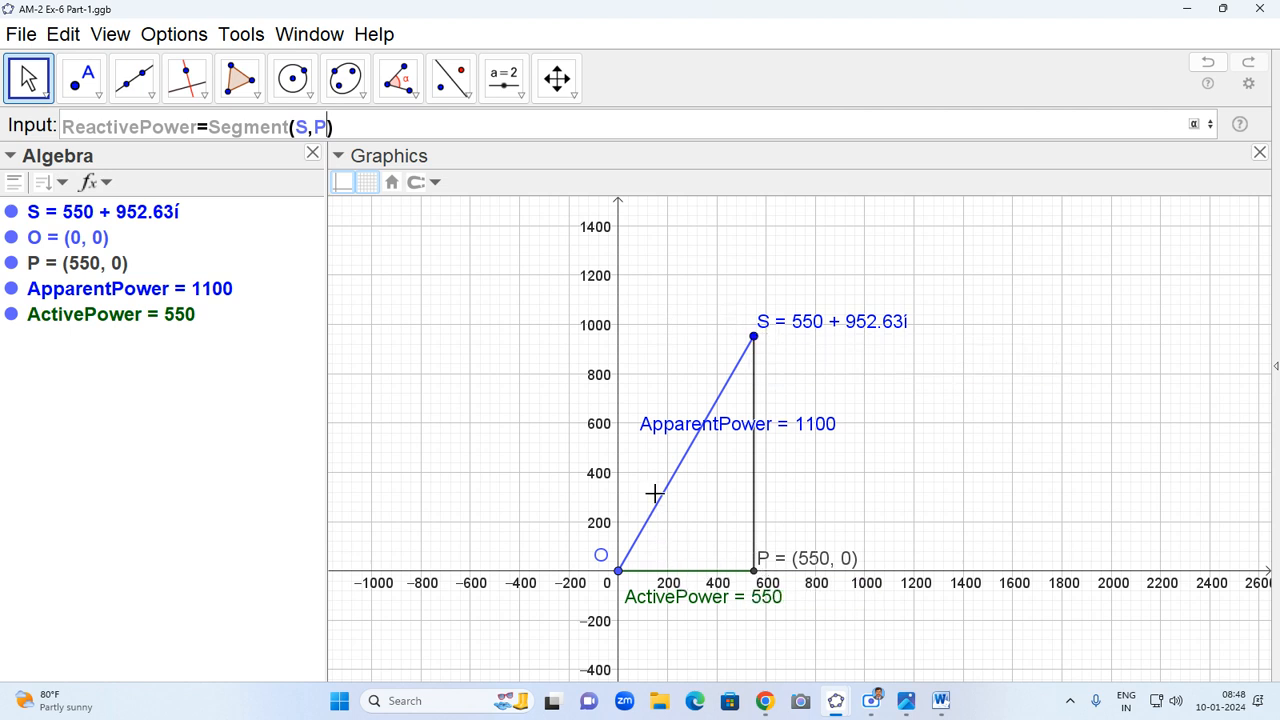
{"action": "key", "text": "Return"}
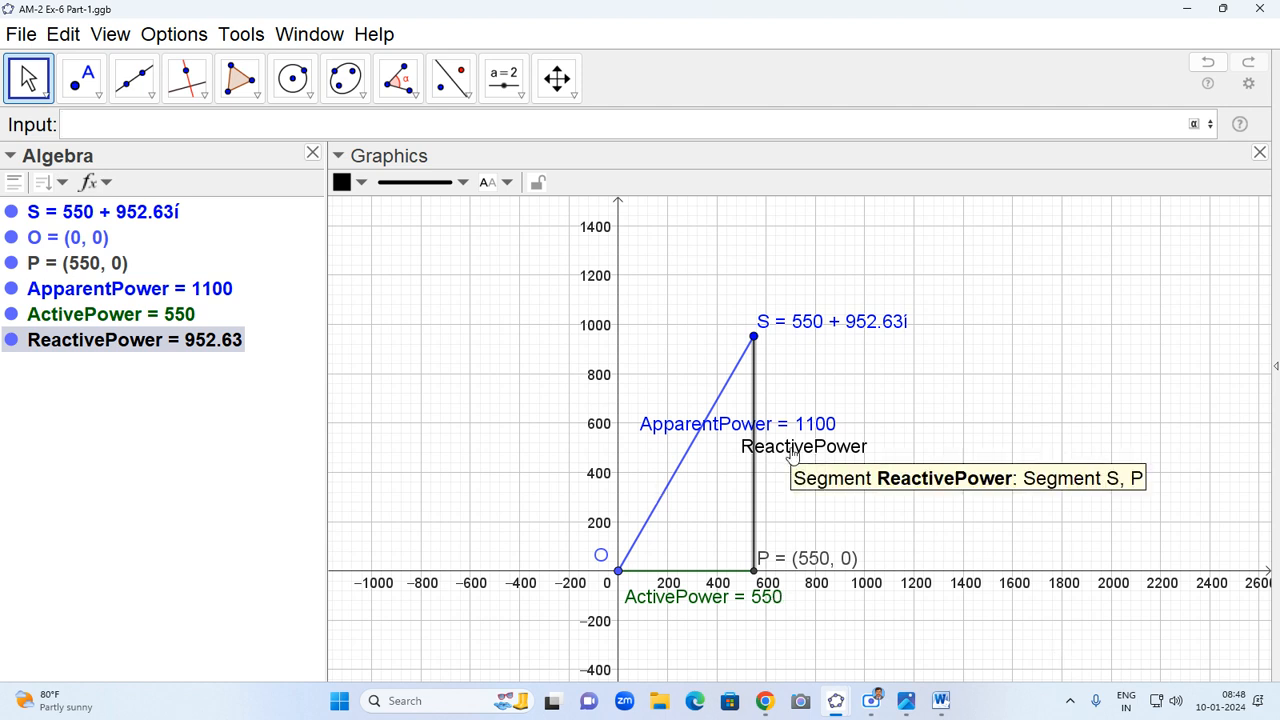
- Set the ReactivePower segment's color to Red and its label to Name & Value
{"action": "right_click", "coordinate": [791, 456]}
{"action": "left_click", "coordinate": [885, 672]}
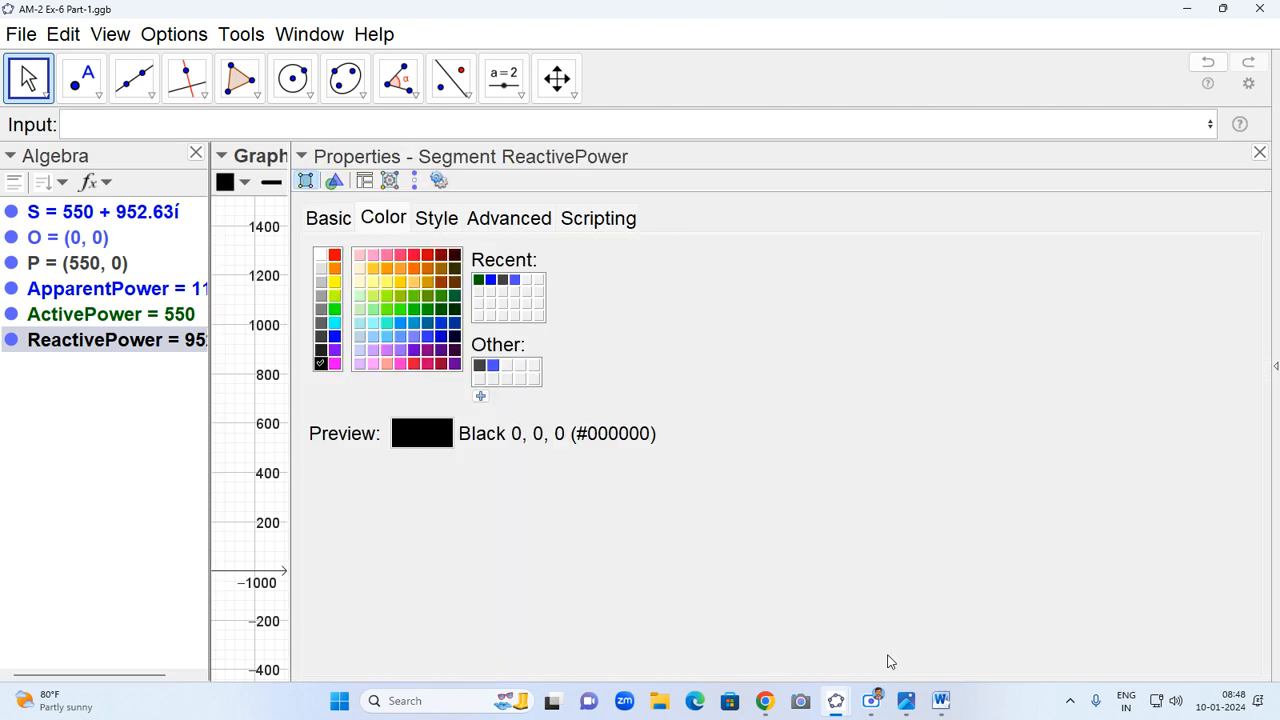
{"action": "left_click", "coordinate": [334, 255]}
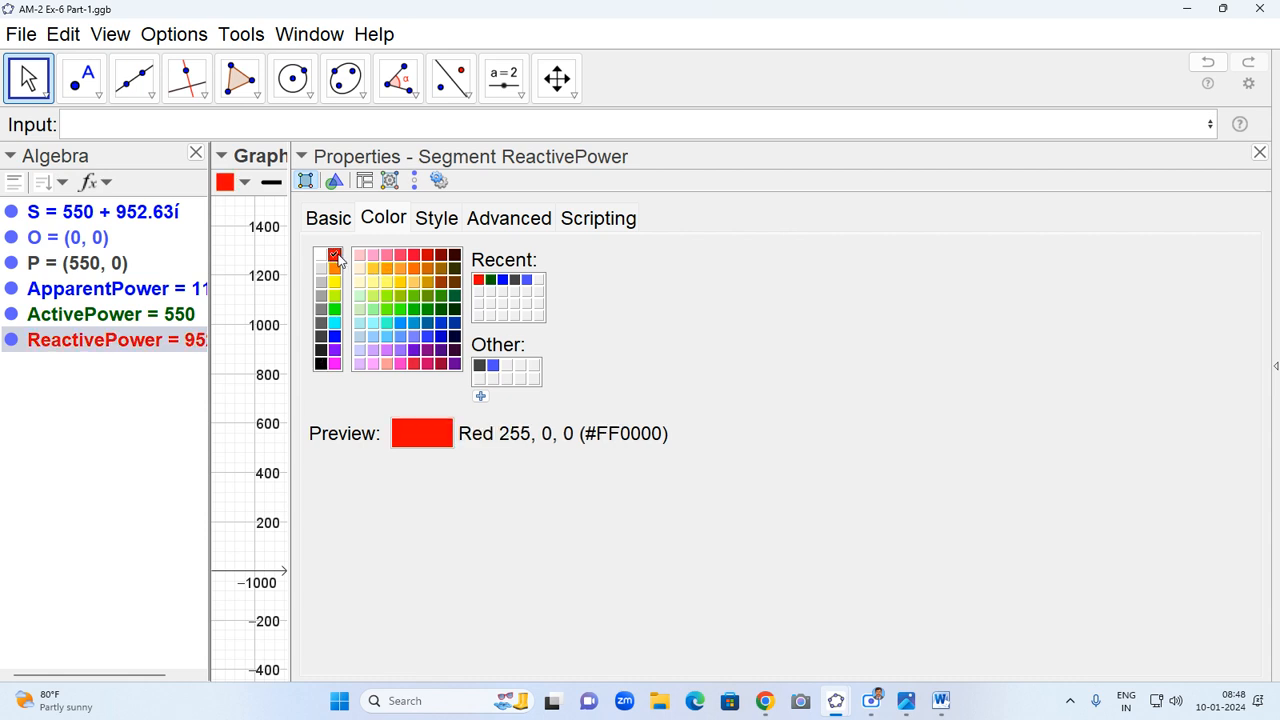
{"action": "left_click", "coordinate": [336, 224]}
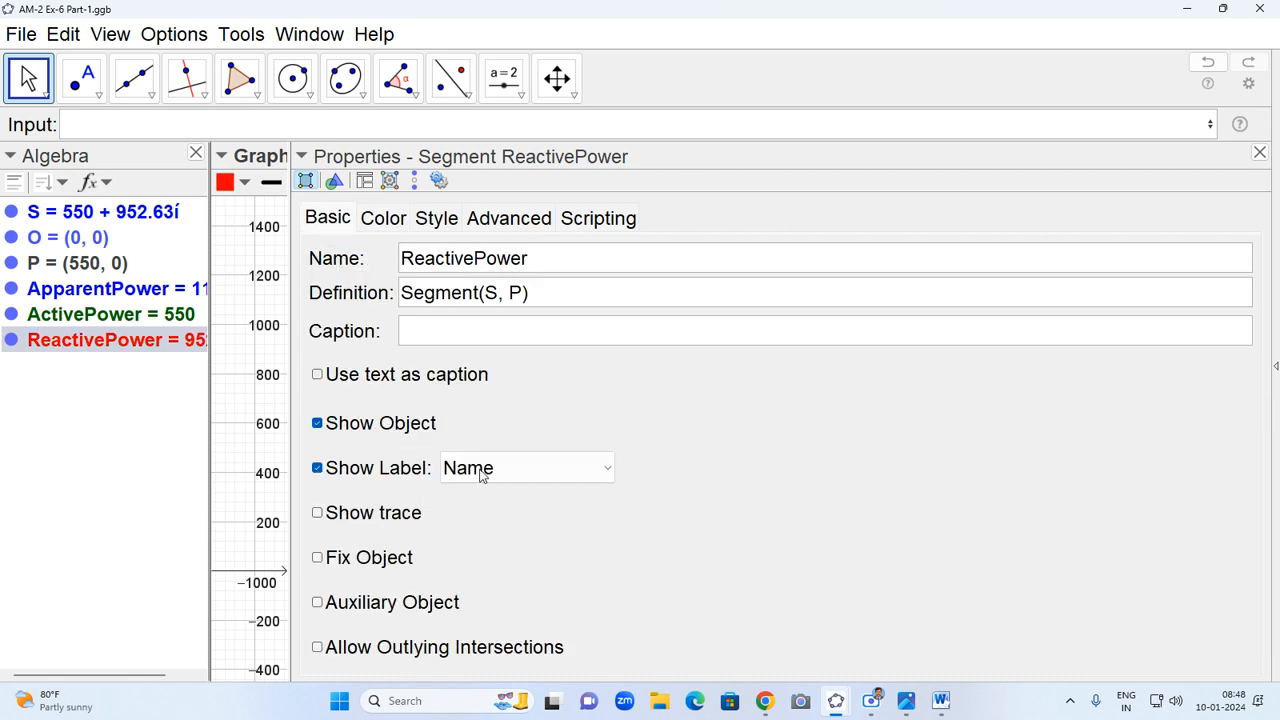
{"action": "left_click", "coordinate": [526, 469]}
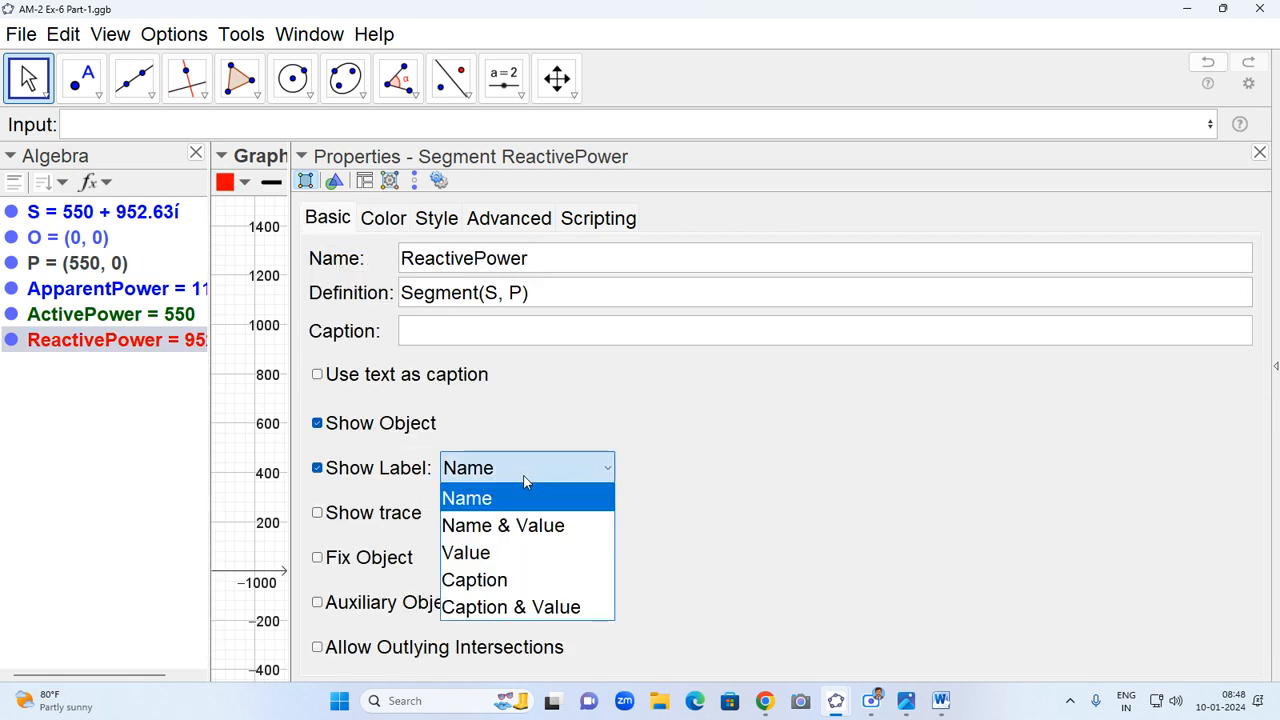
{"action": "left_click", "coordinate": [531, 526]}
- Close the properties view, then reposition the ApparentPower label across its segment and the ReactivePower label just right of the vertical segment
{"action": "left_click", "coordinate": [1260, 153]}
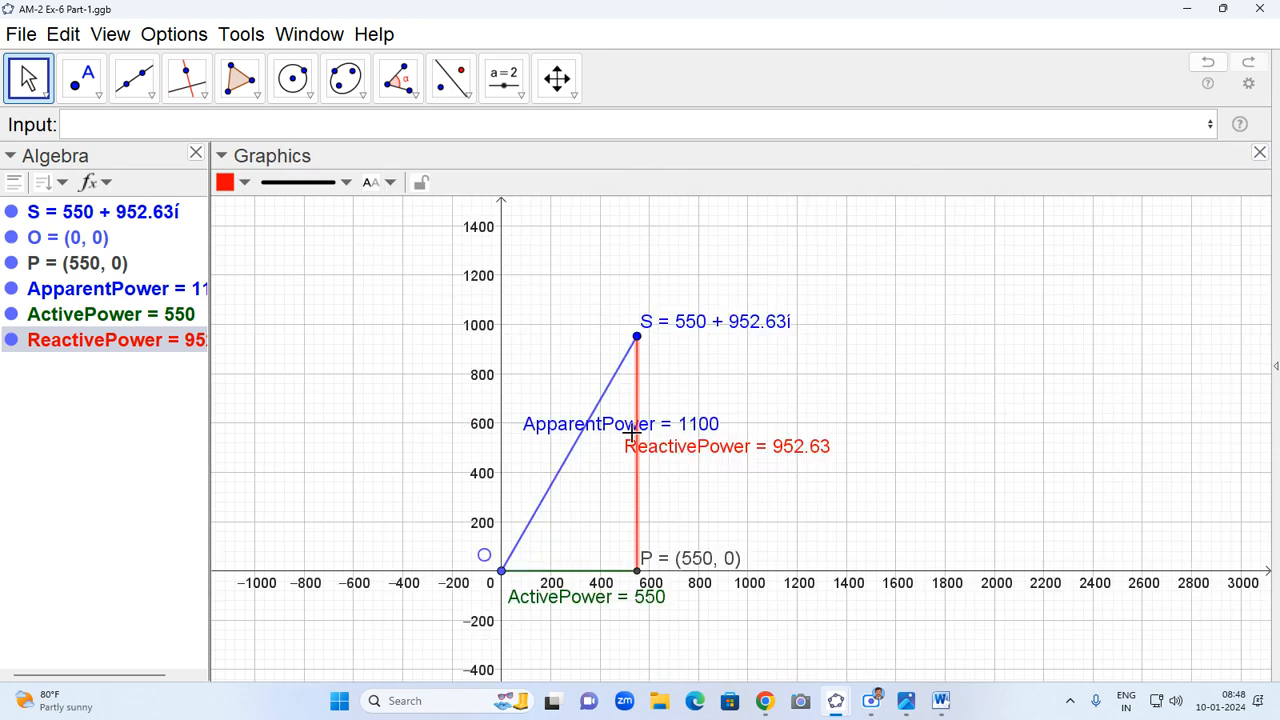
{"action": "left_click_drag", "start_coordinate": [622, 425], "coordinate": [637, 404]}
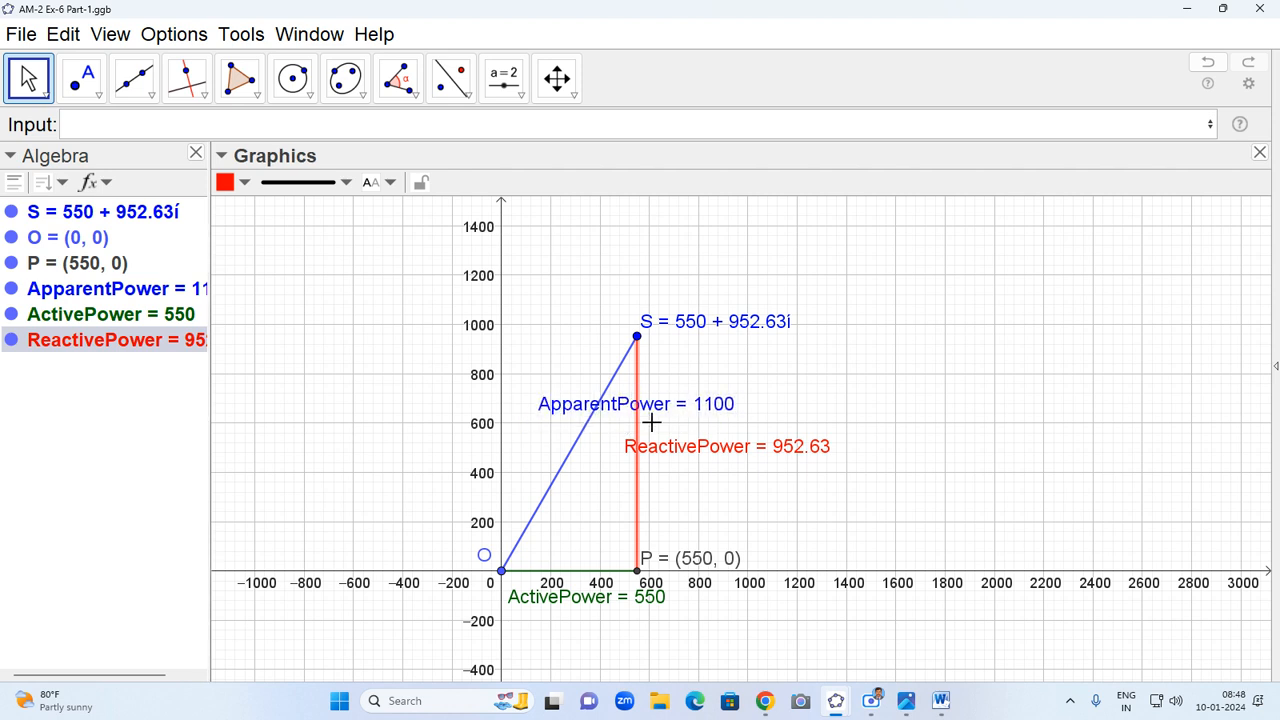
{"action": "left_click_drag", "start_coordinate": [668, 452], "coordinate": [687, 477]}
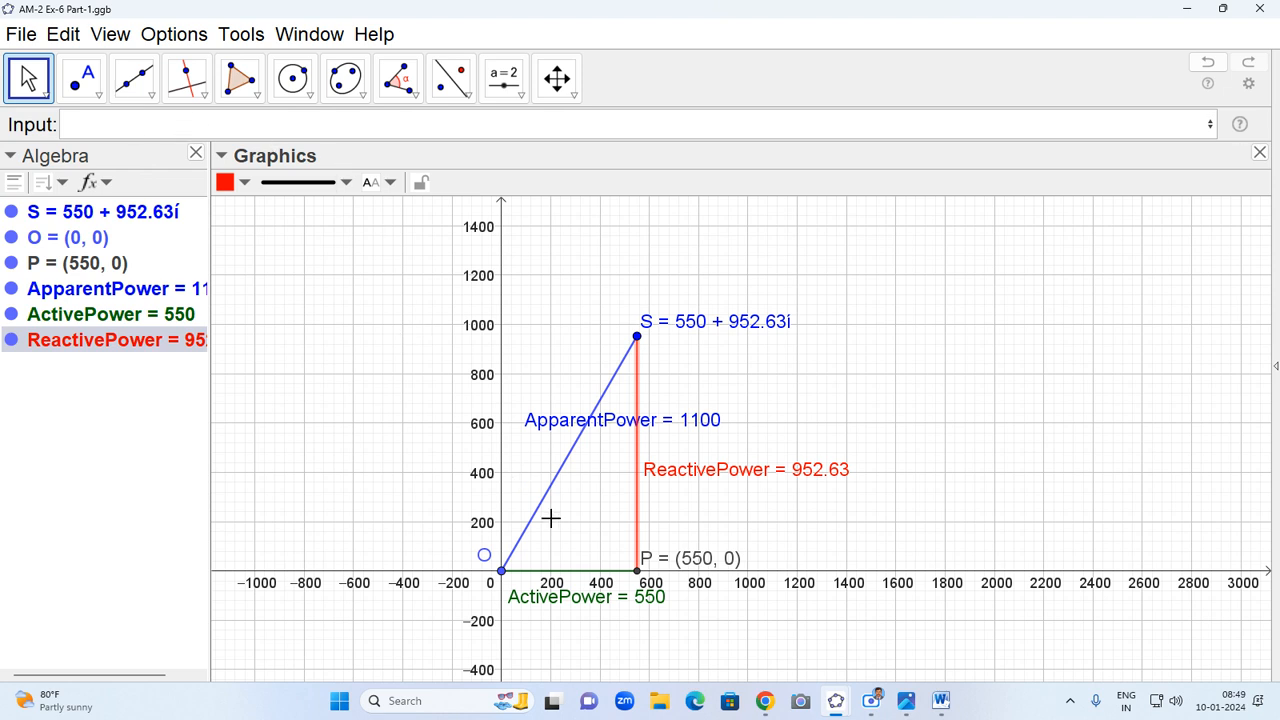
- Measure the angle from P to S with its vertex at O using the Angle tool
{"action": "left_click", "coordinate": [393, 80]}
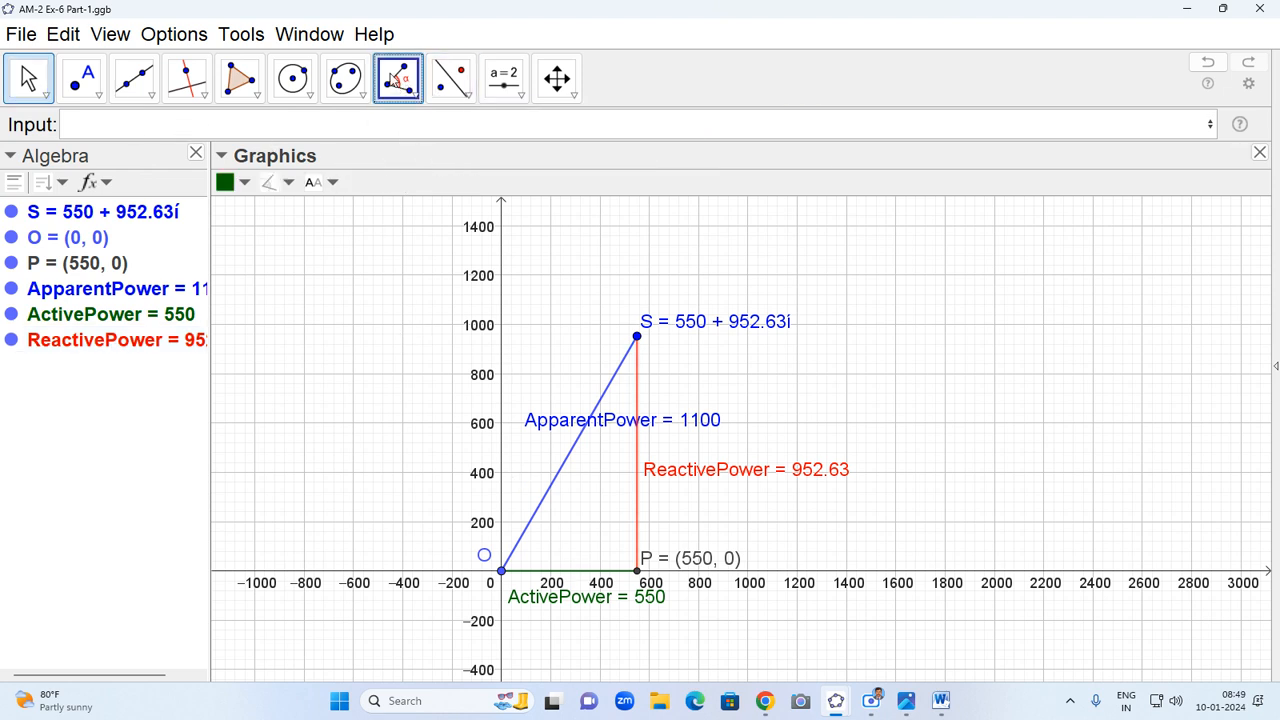
{"action": "left_click", "coordinate": [393, 80]}
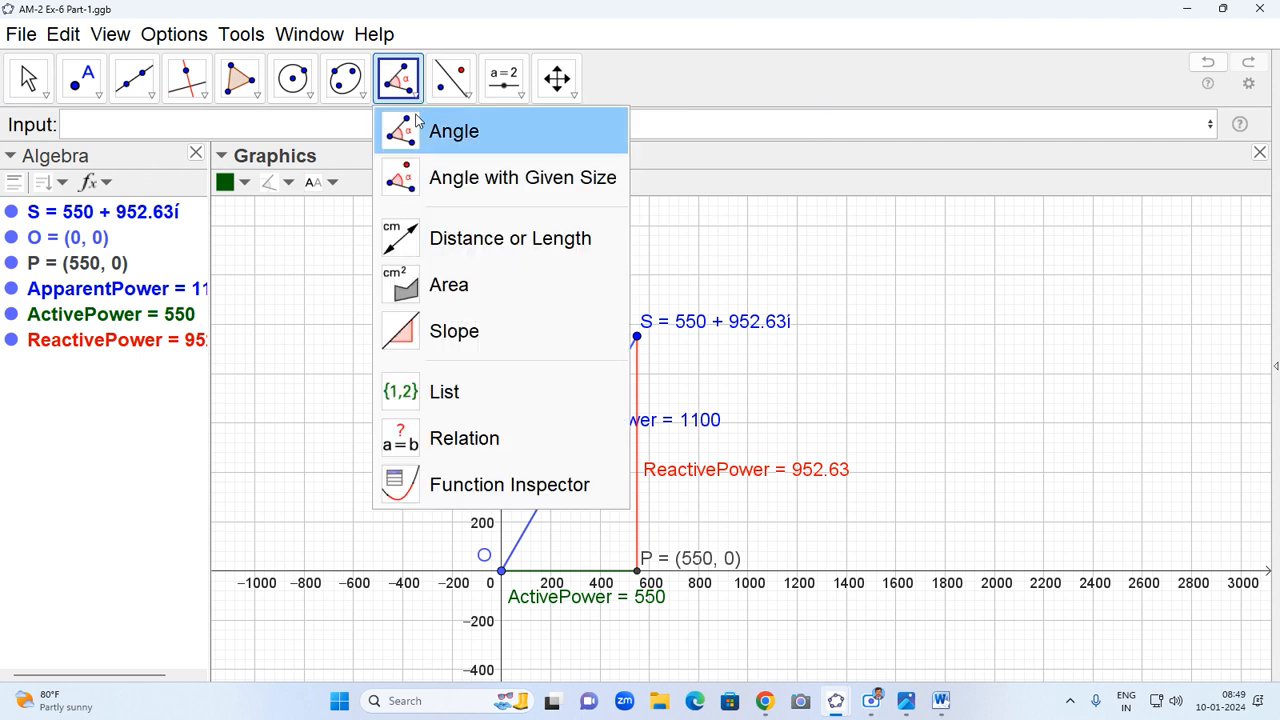
{"action": "left_click", "coordinate": [440, 133]}
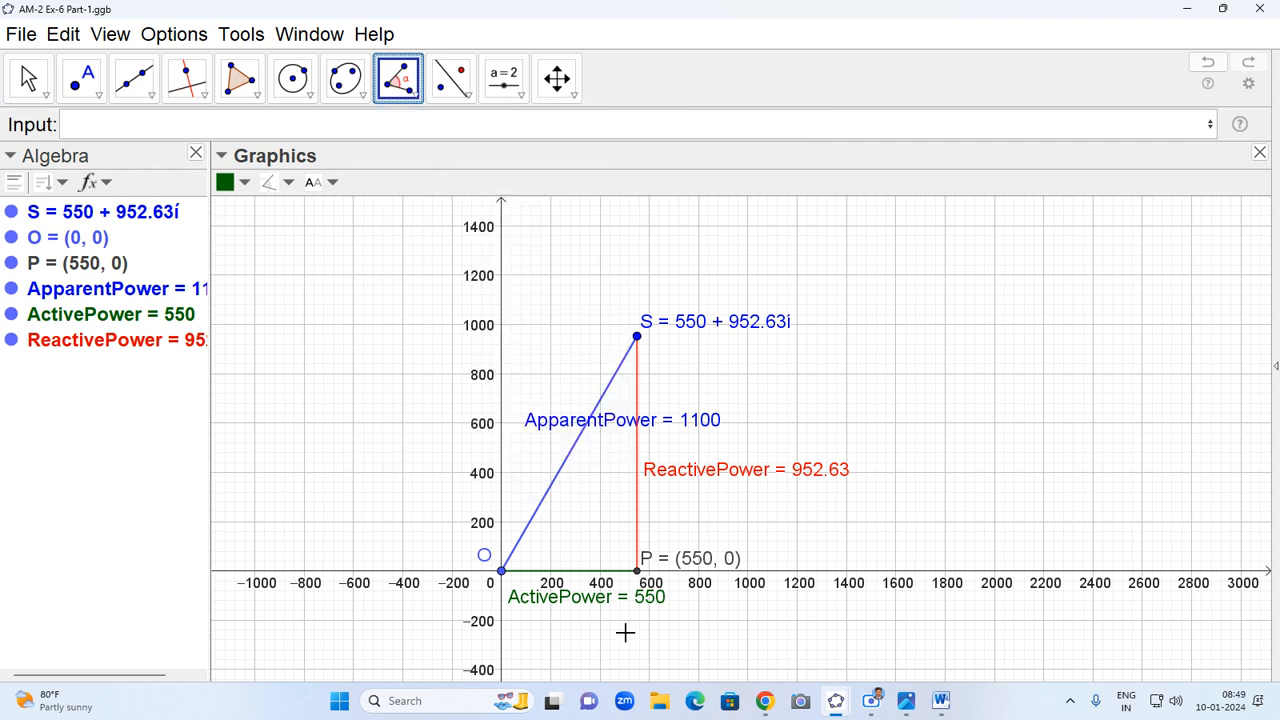
{"action": "left_click", "coordinate": [637, 572]}
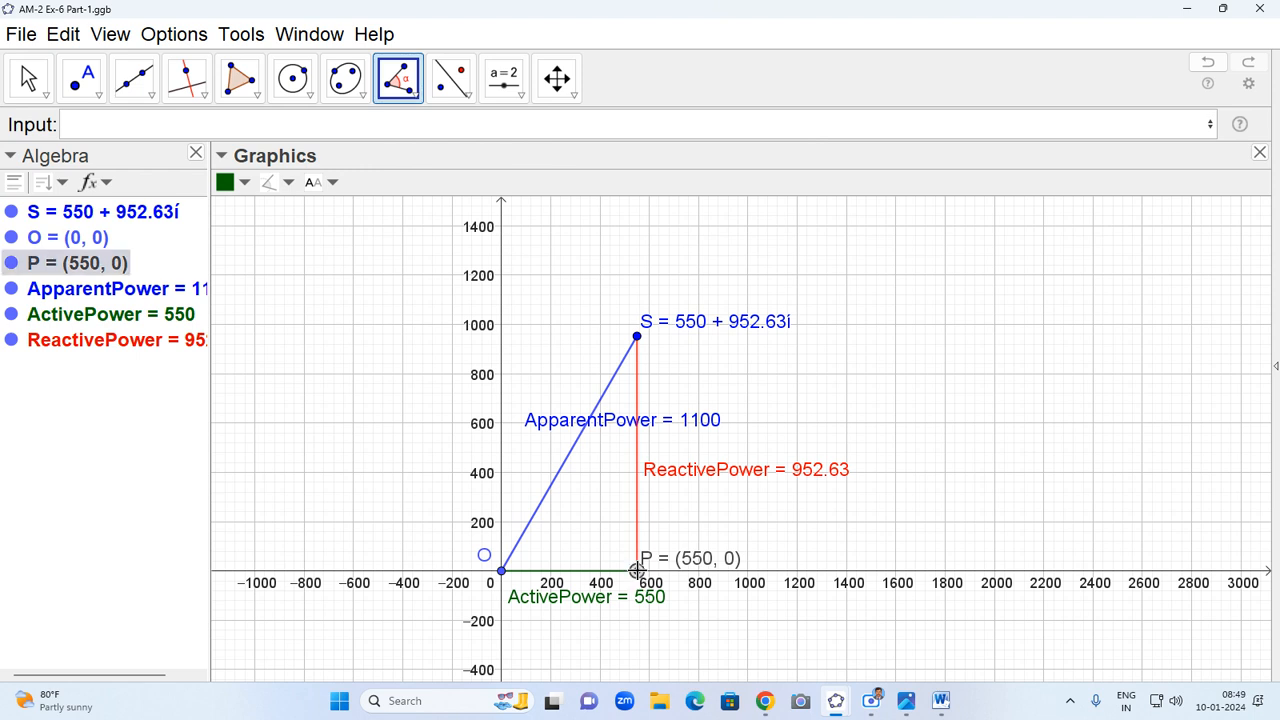
{"action": "left_click", "coordinate": [503, 573]}
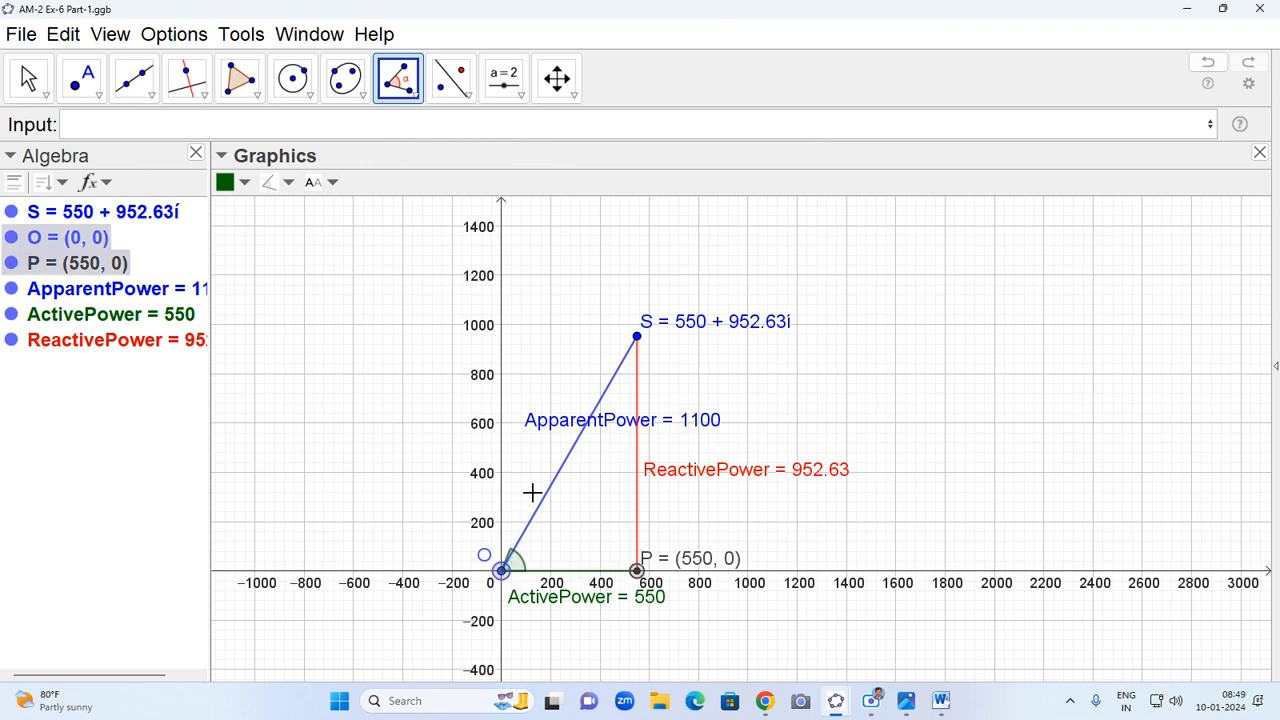
{"action": "left_click", "coordinate": [636, 340]}
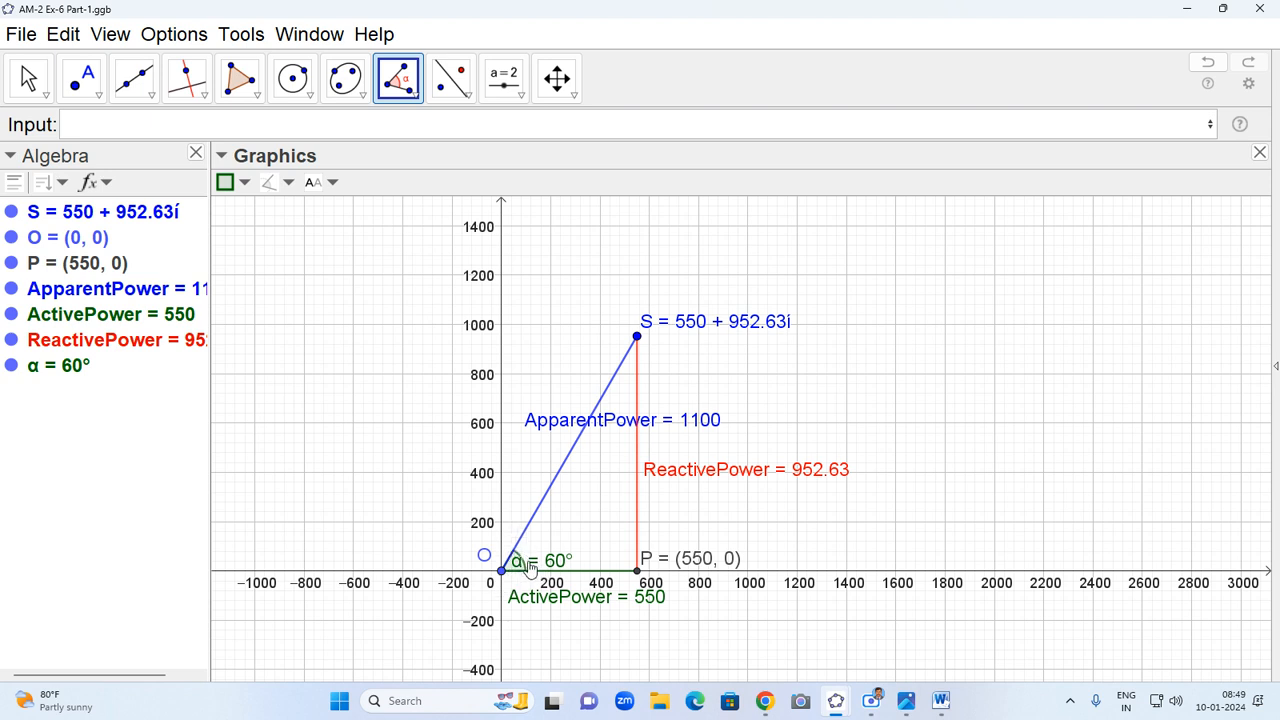
- Move the α label clear of the angle arc, then delete the angle α
{"action": "left_click", "coordinate": [35, 90]}
{"action": "left_click_drag", "start_coordinate": [549, 569], "coordinate": [564, 560]}
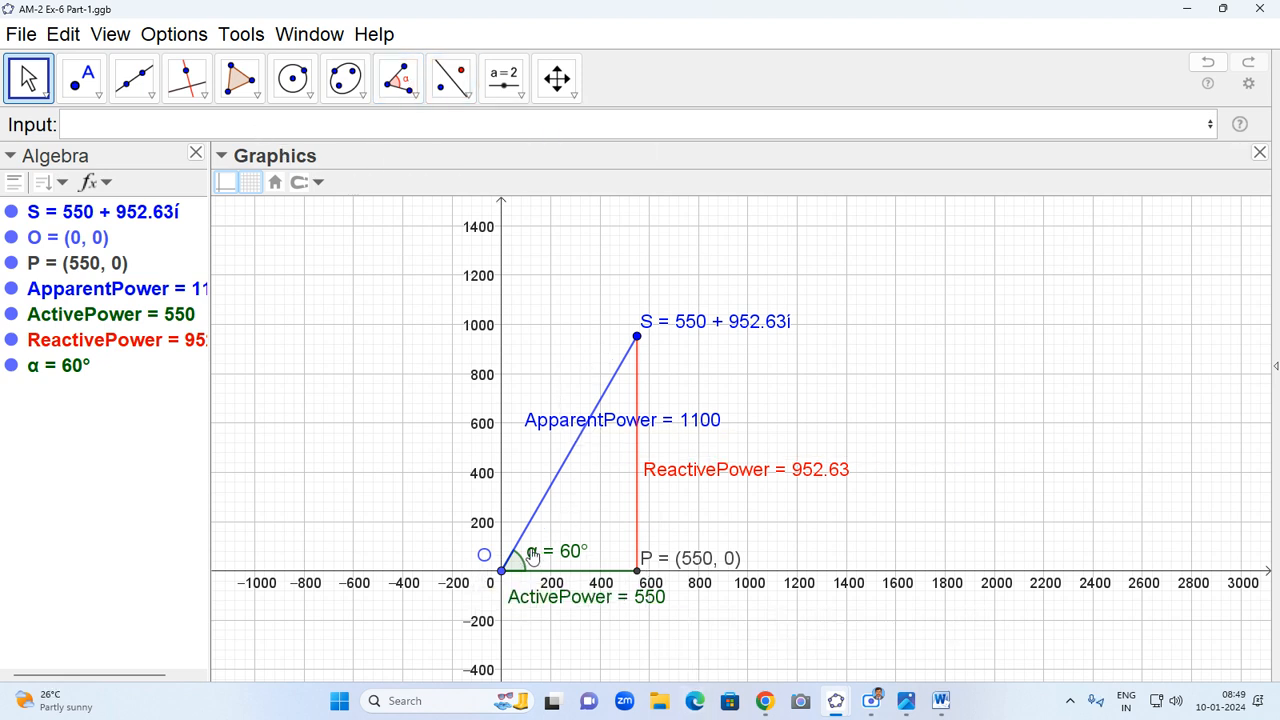
{"action": "right_click", "coordinate": [44, 375]}
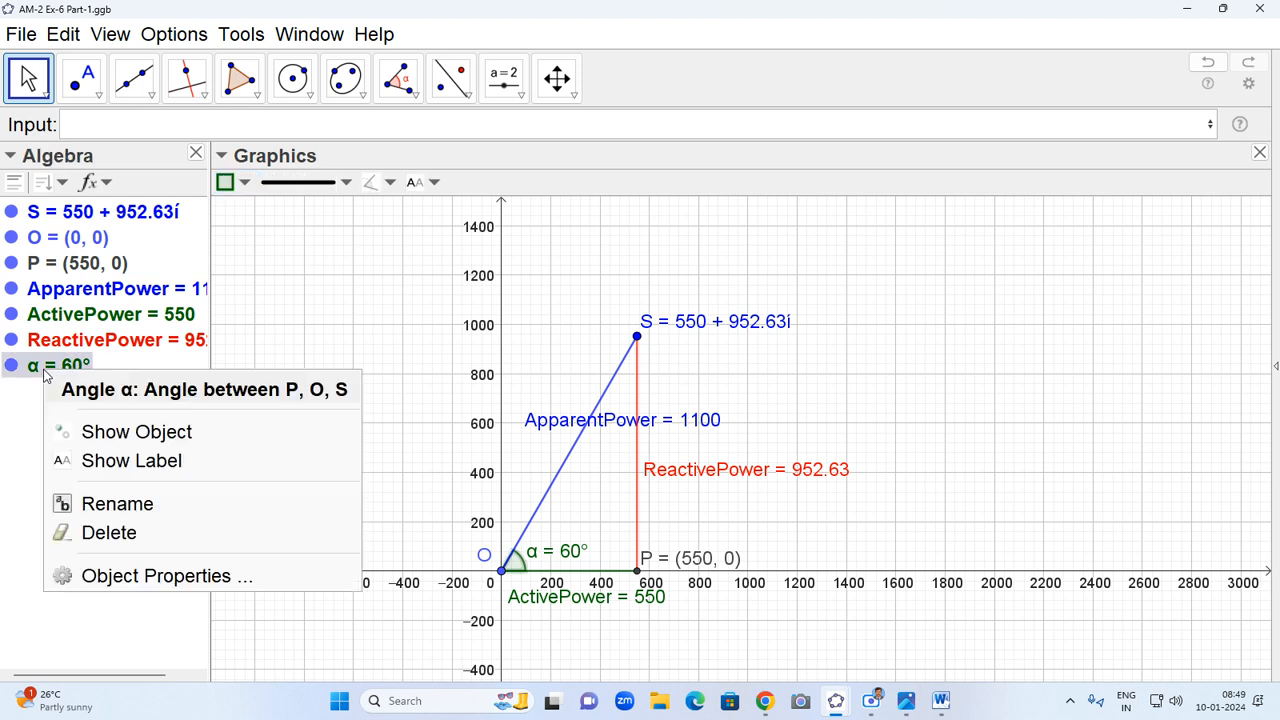
{"action": "left_click", "coordinate": [115, 537]}
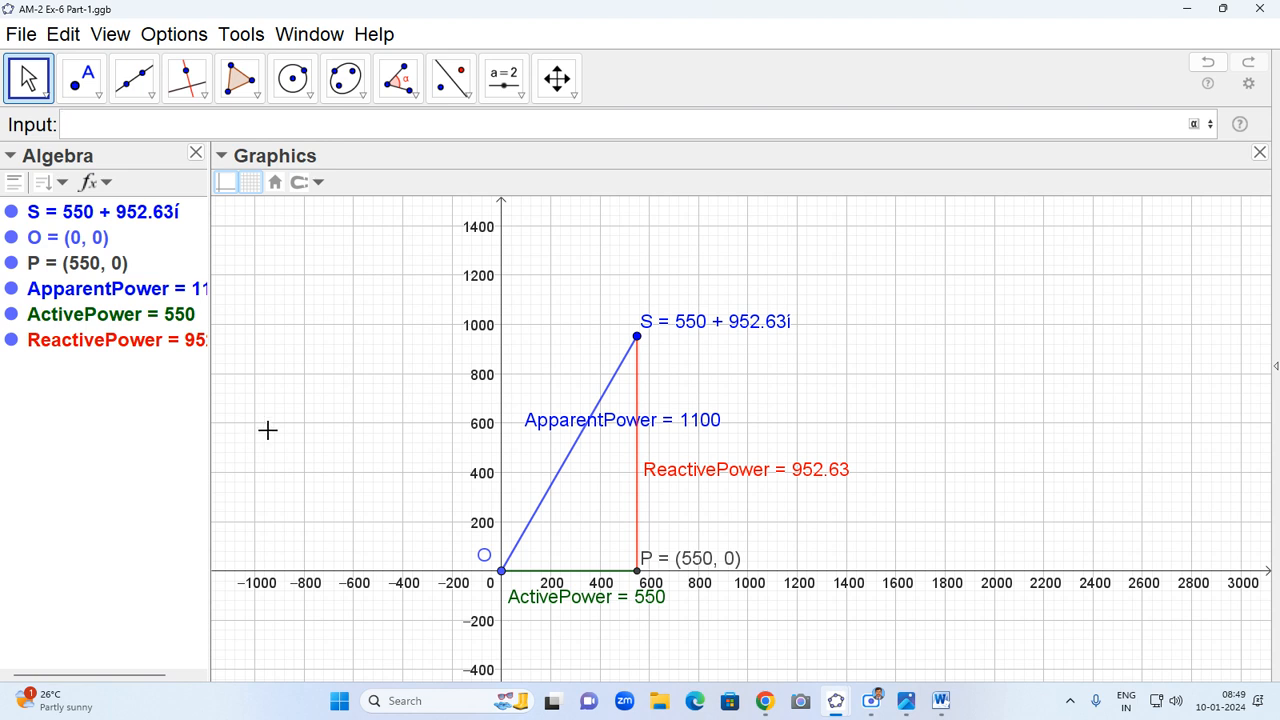
- Define the phase angle ϕ = Angle(P,O,S) and move its label up and to the right, clear of the arc
{"action": "left_click", "coordinate": [1193, 124]}
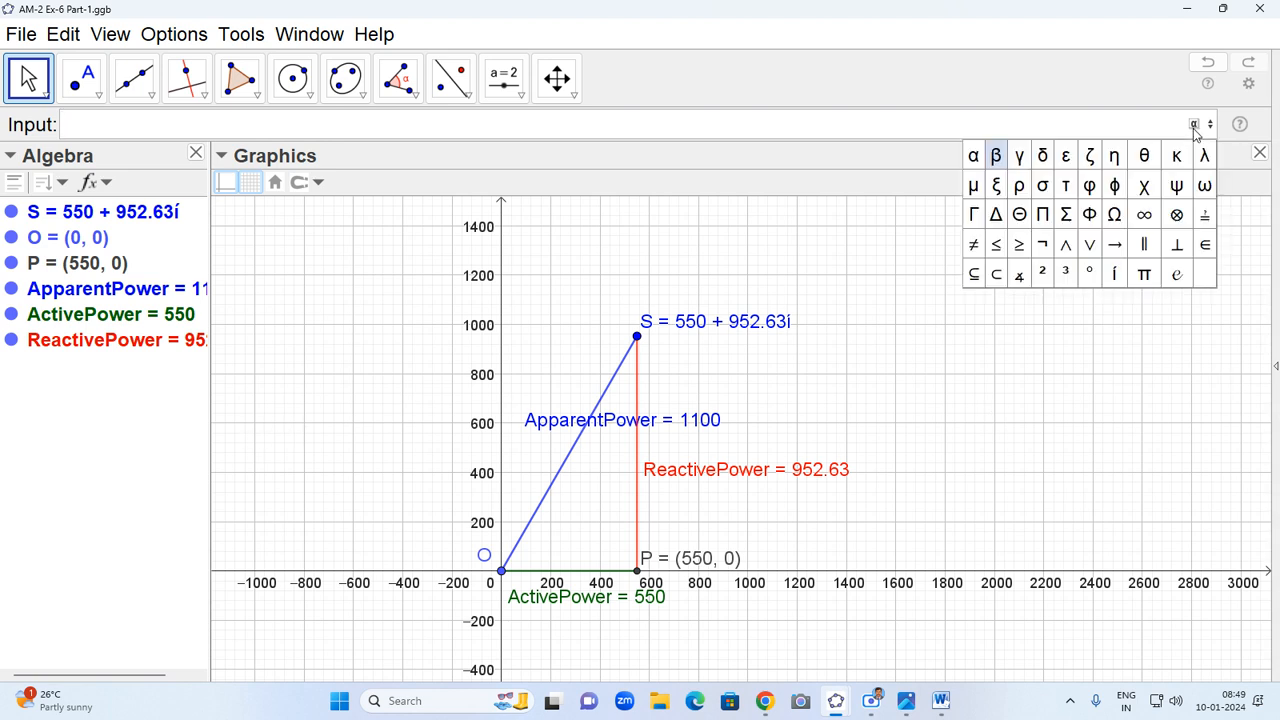
{"action": "left_click", "coordinate": [1111, 187]}
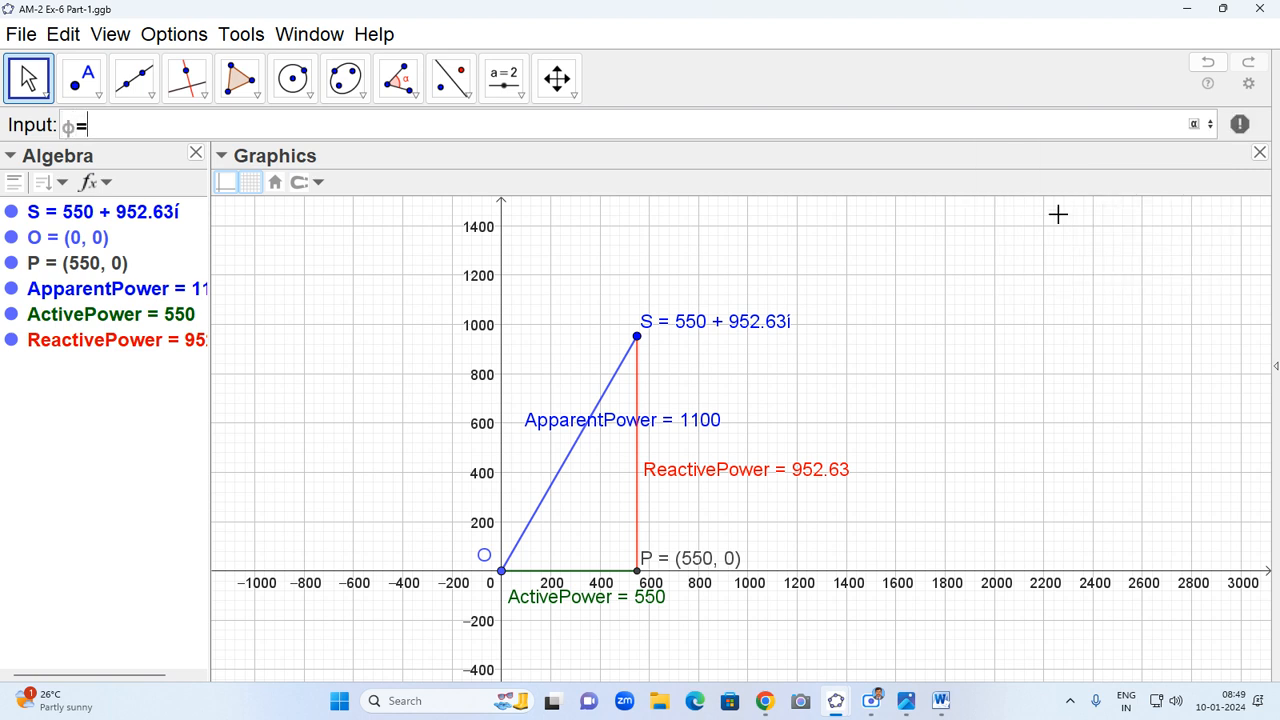
{"action": "type", "text": "=Angle(P,O,S"}
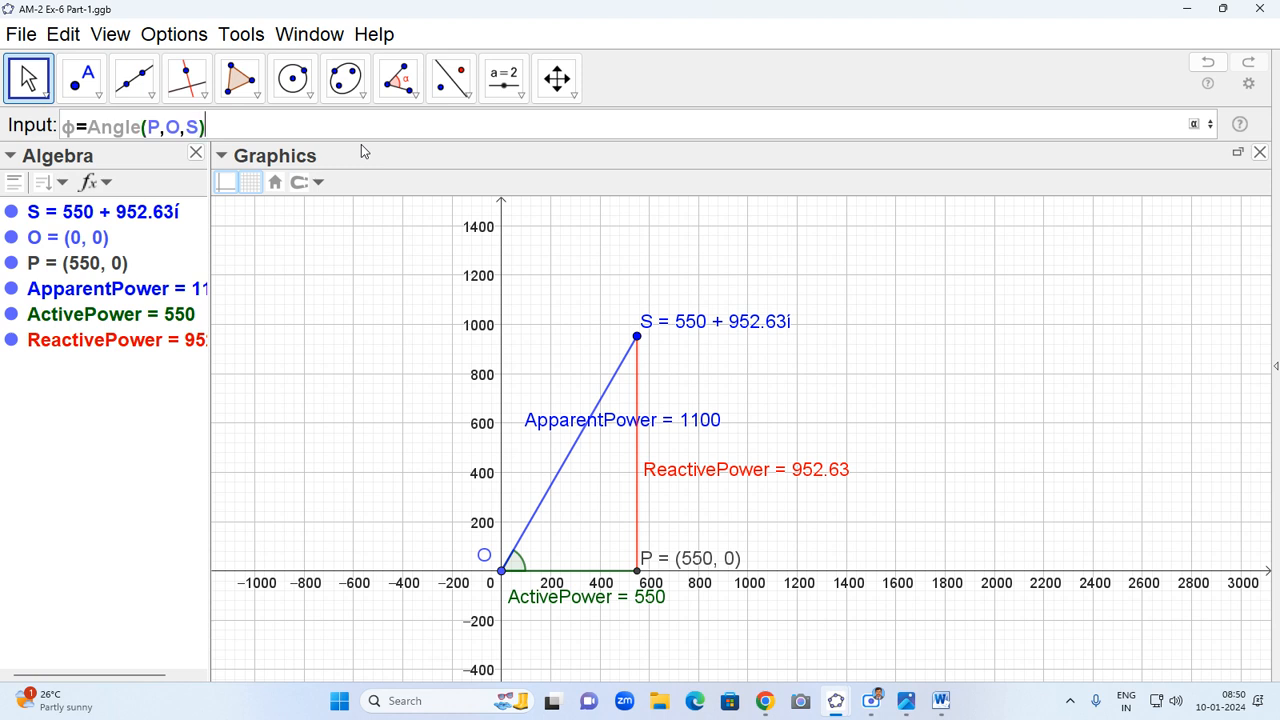
{"action": "key", "text": "Return"}
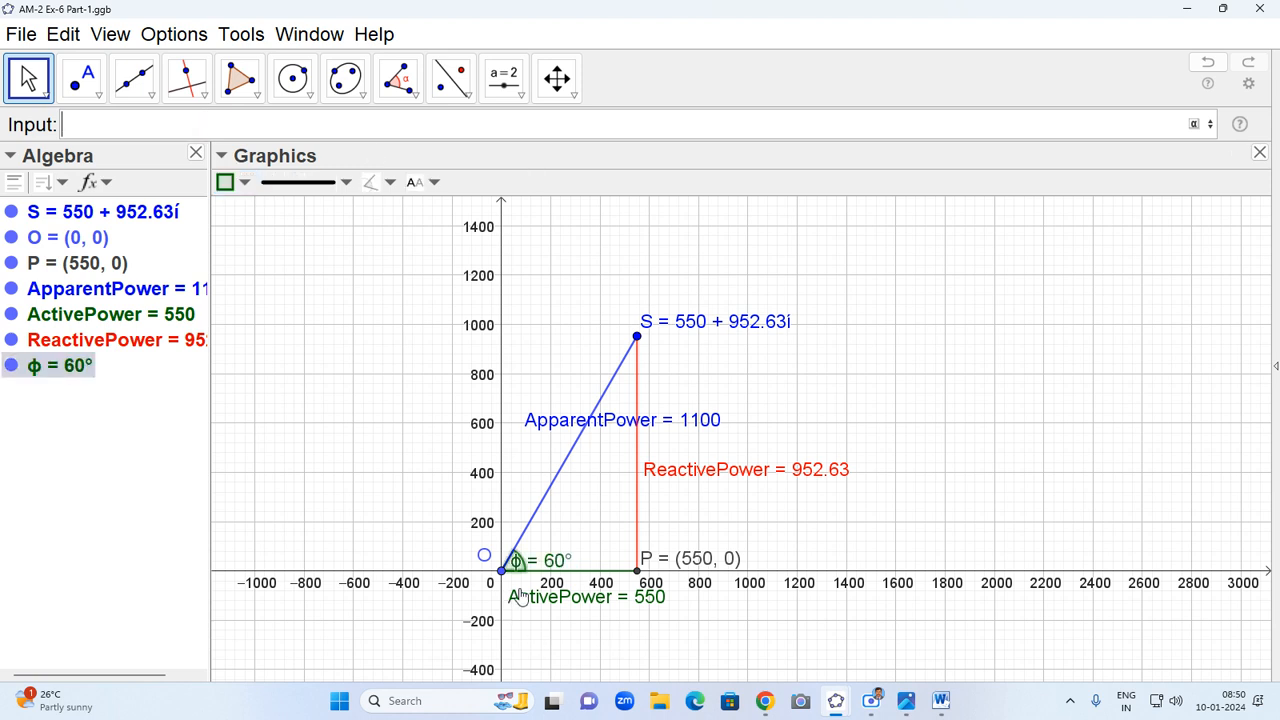
{"action": "left_click_drag", "start_coordinate": [541, 567], "coordinate": [558, 555]}
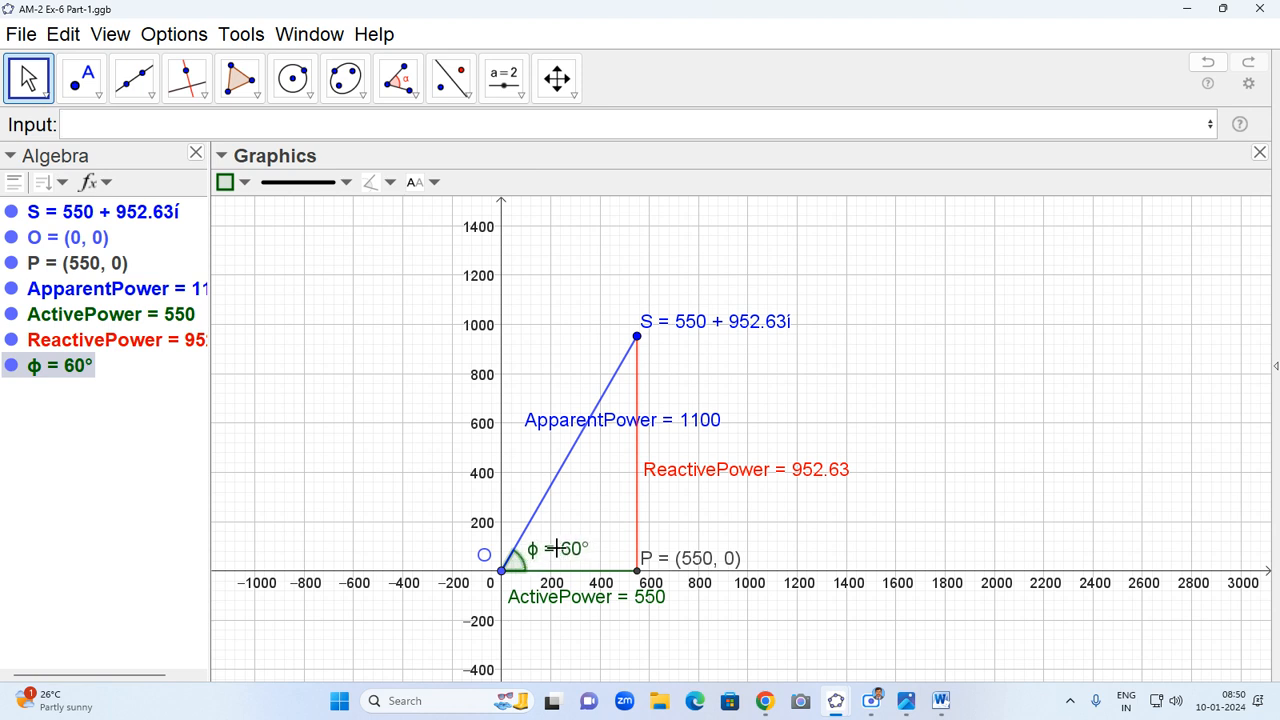
- Define the power factor as F=cos(ϕ)
{"action": "left_click", "coordinate": [119, 127]}
{"action": "type", "text": "P"}
{"action": "type", "text": "="}
{"action": "type", "text": "cos"}
{"action": "key", "text": "Escape"}
{"action": "type", "text": "("}
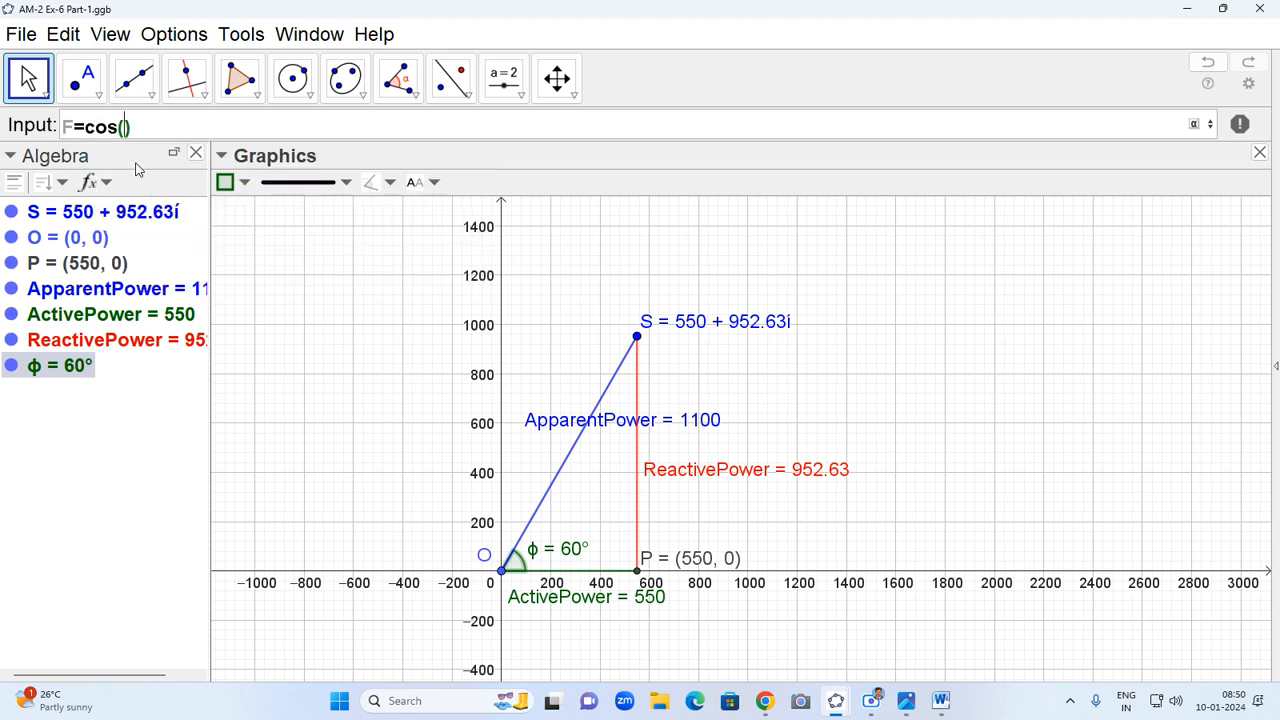
{"action": "left_click", "coordinate": [1195, 126]}
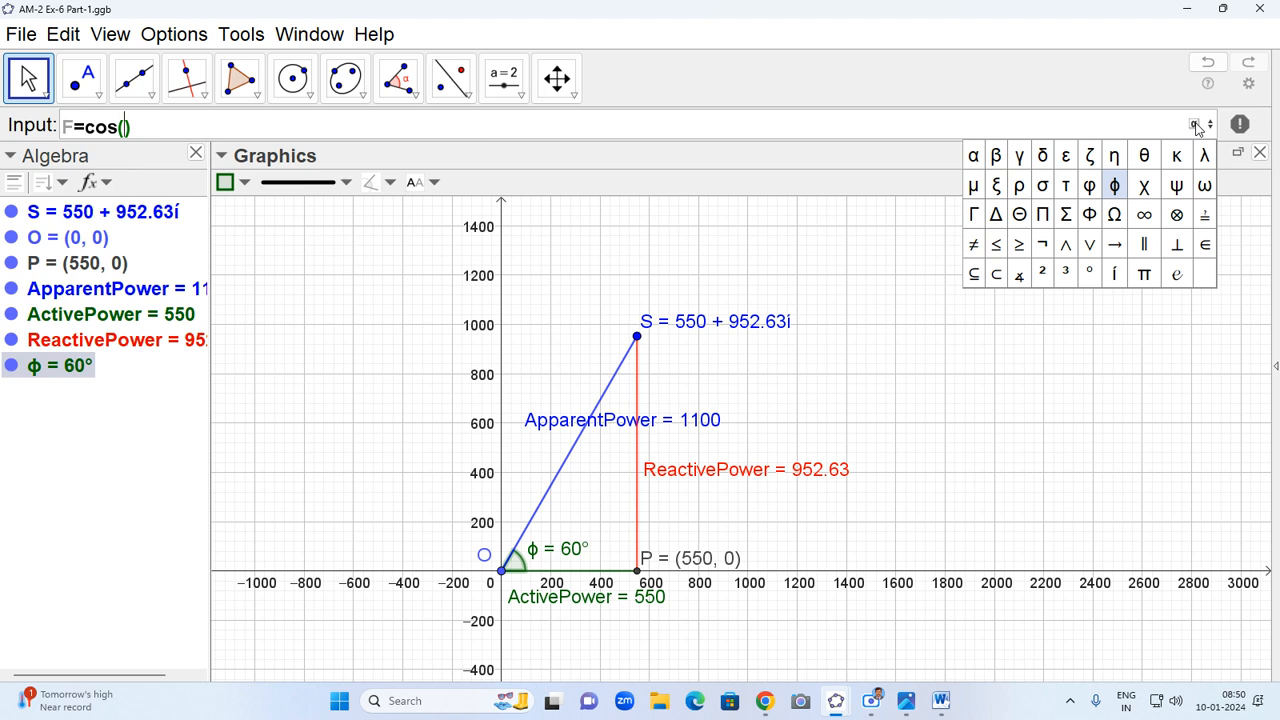
{"action": "left_click", "coordinate": [1114, 186]}
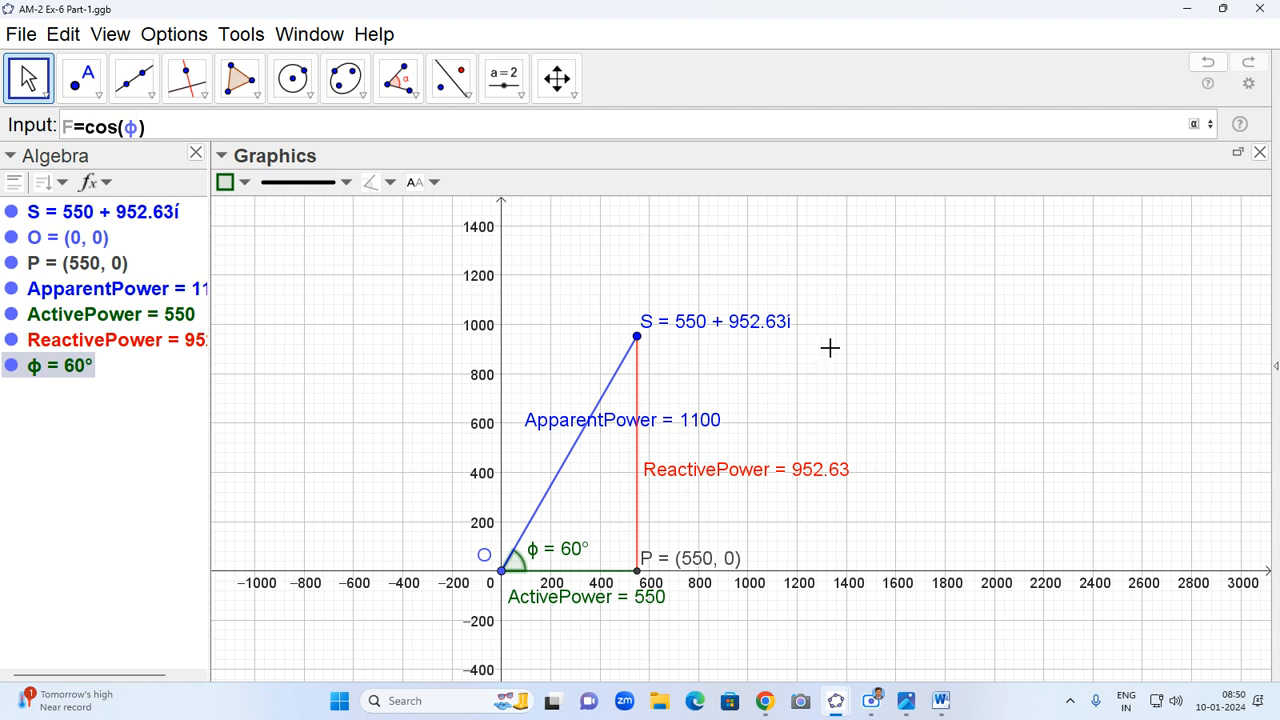
{"action": "key", "text": "Return"}
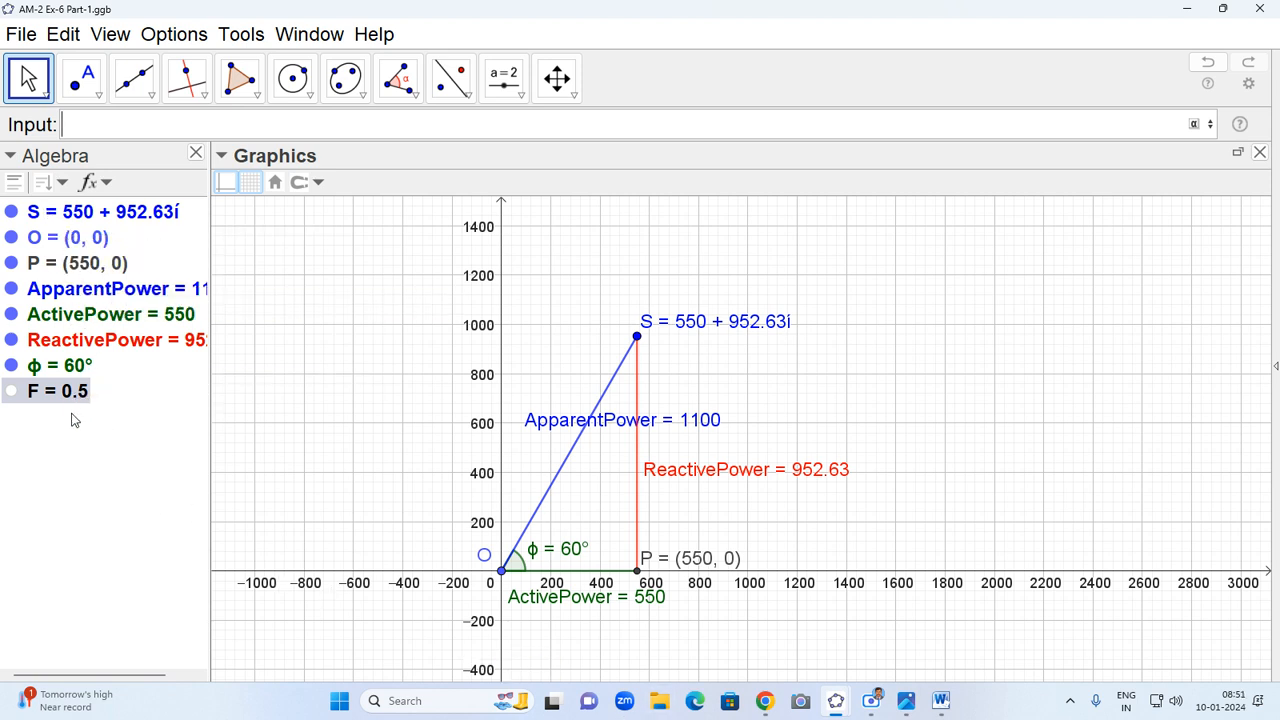
- Switch to Word and enter the equation S = 550 + 952.63 i as the Phasor Sum value in Table-6.1
{"action": "left_click", "coordinate": [939, 702]}
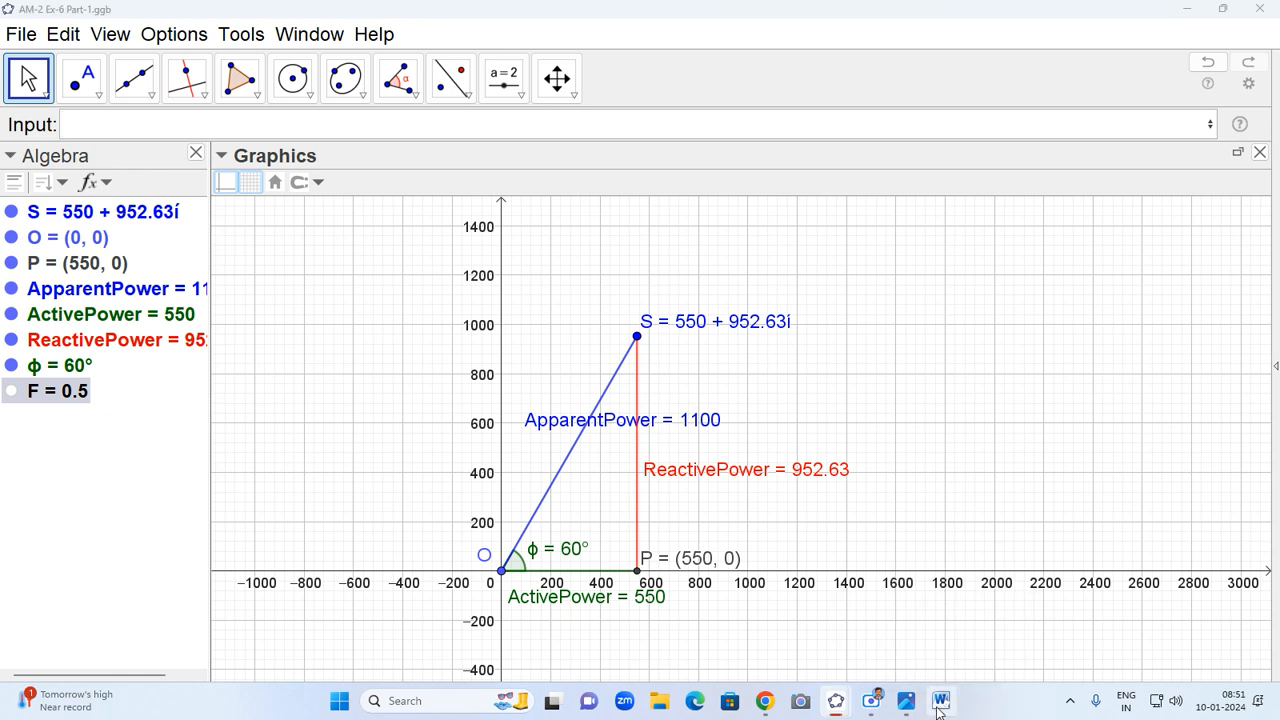
{"action": "scroll", "coordinate": [556, 412], "scroll_direction": "down", "scroll_amount": 10}
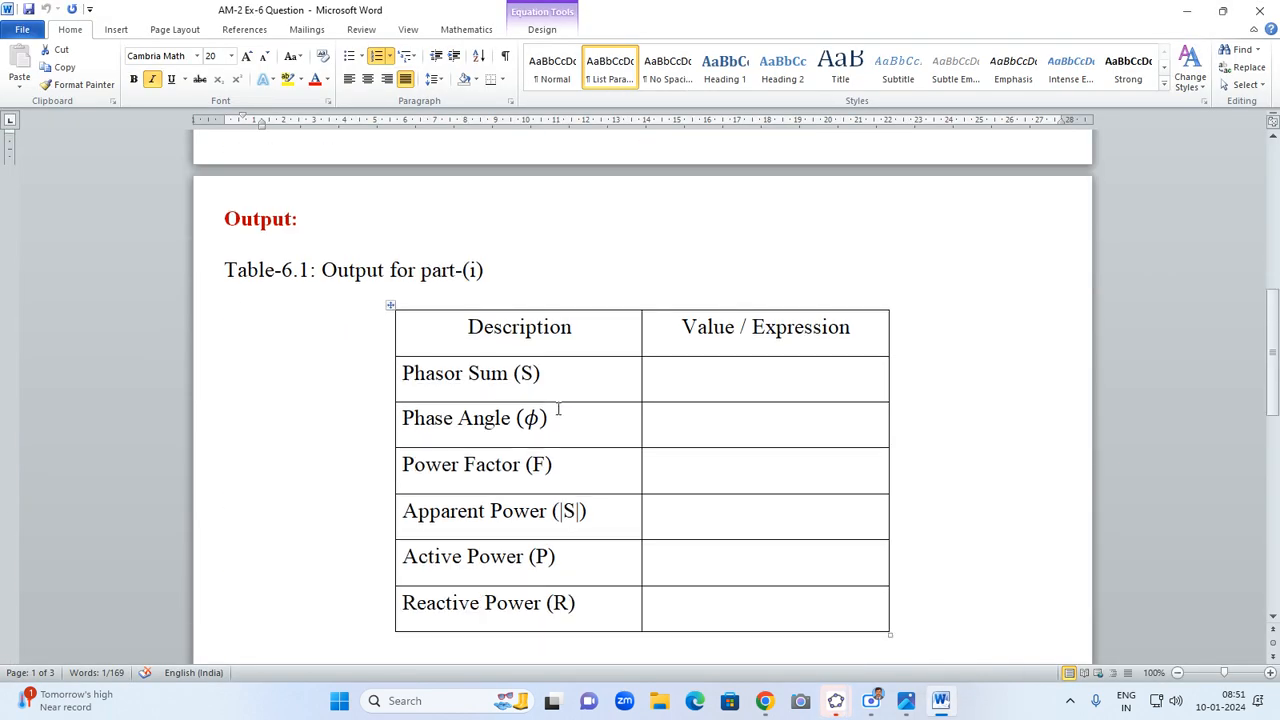
{"action": "left_click", "coordinate": [706, 338]}
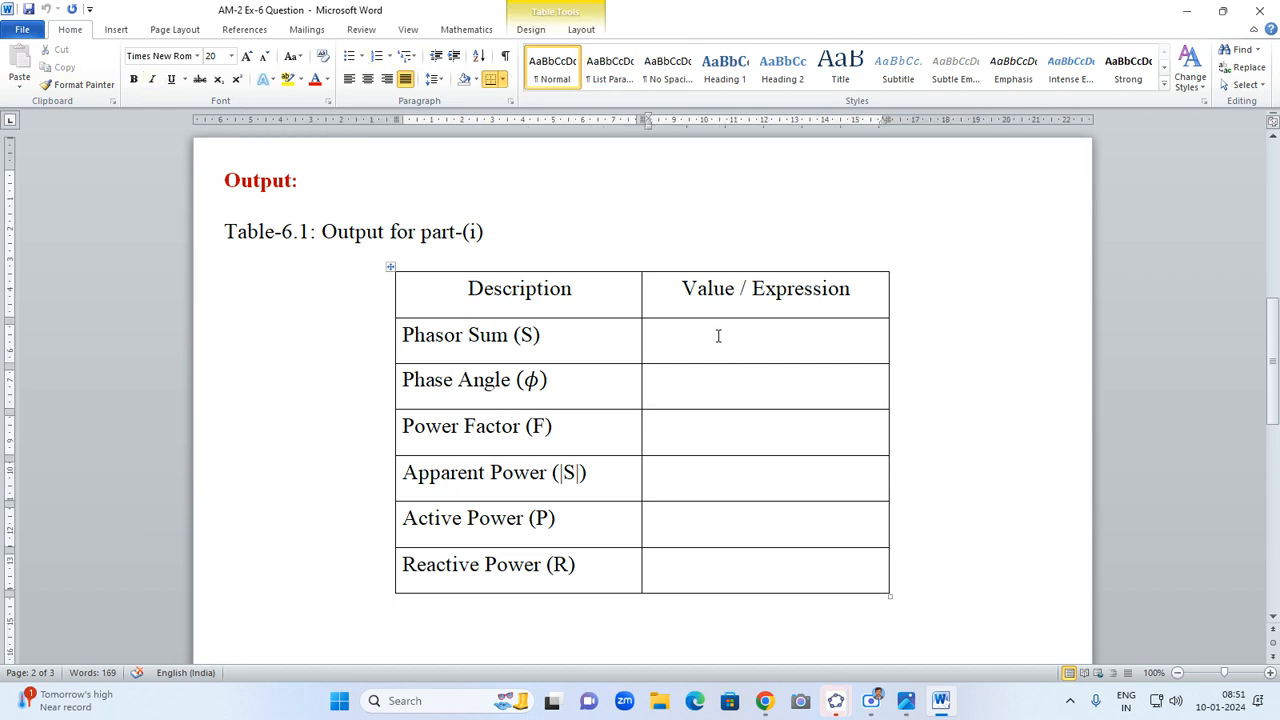
{"action": "key", "text": "alt+equal"}
{"action": "type", "text": "S "}
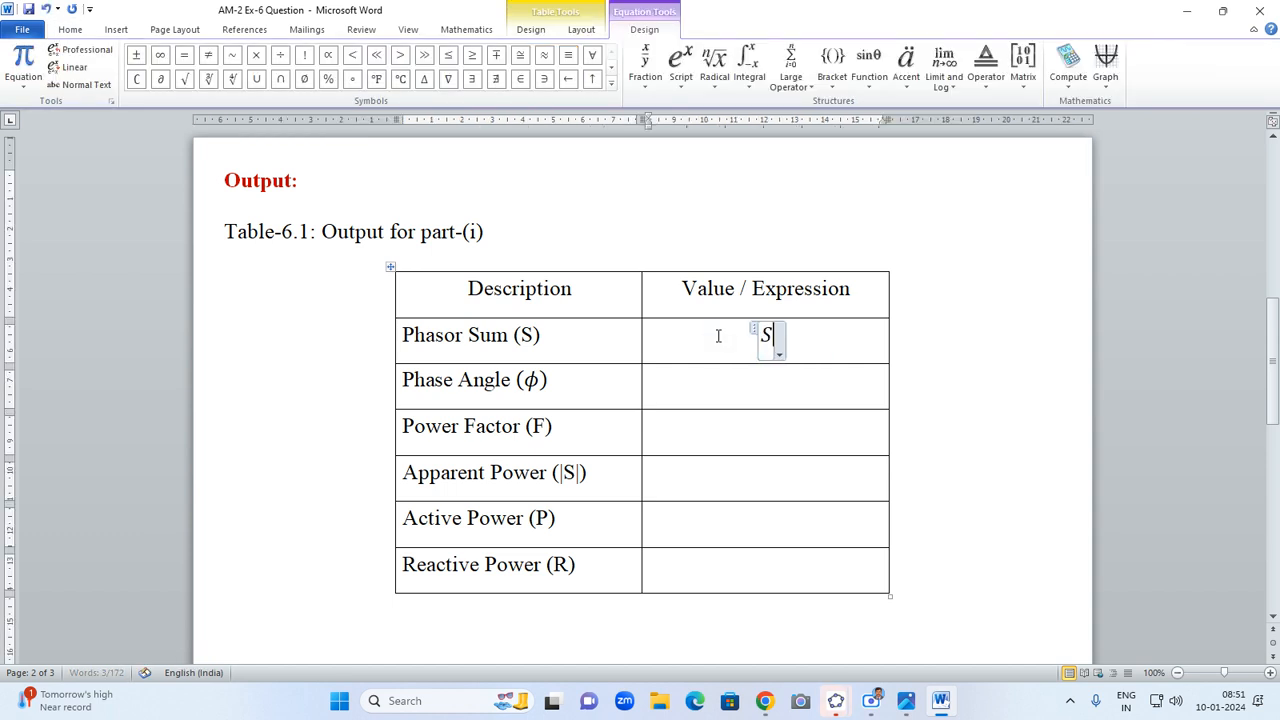
{"action": "type", "text": "= 550 +"}
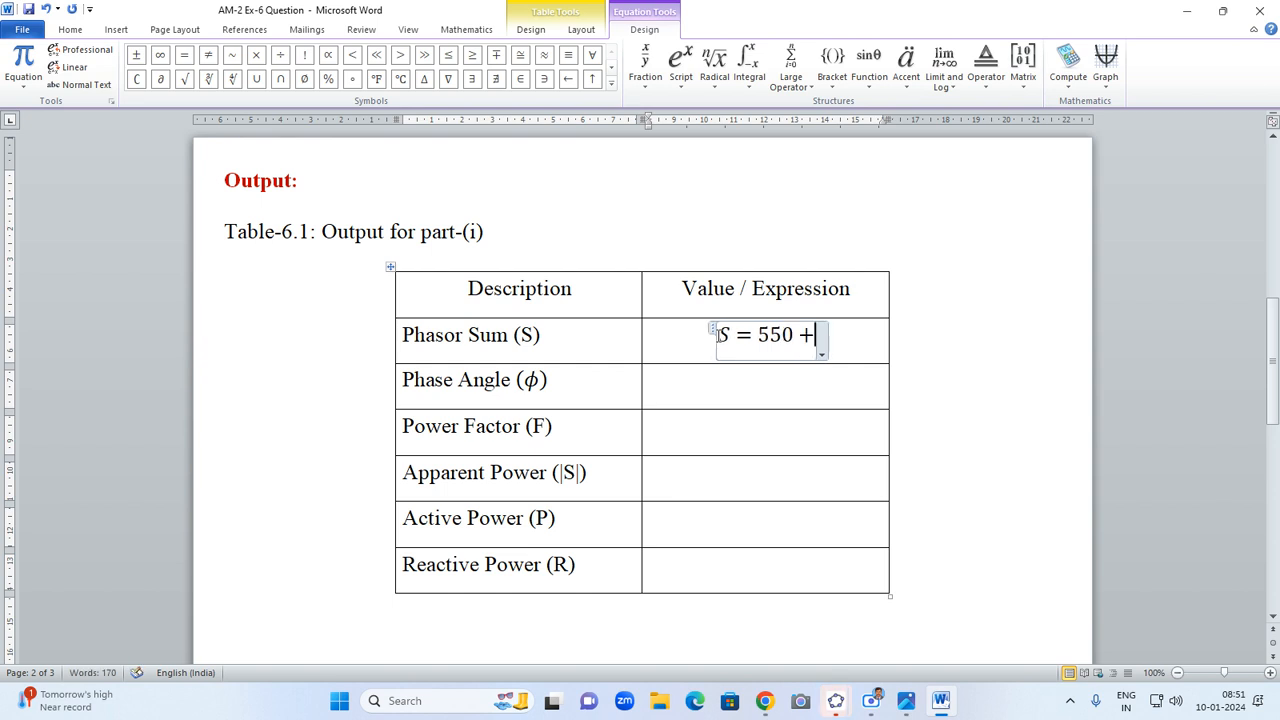
{"action": "type", "text": " 952.63 "}
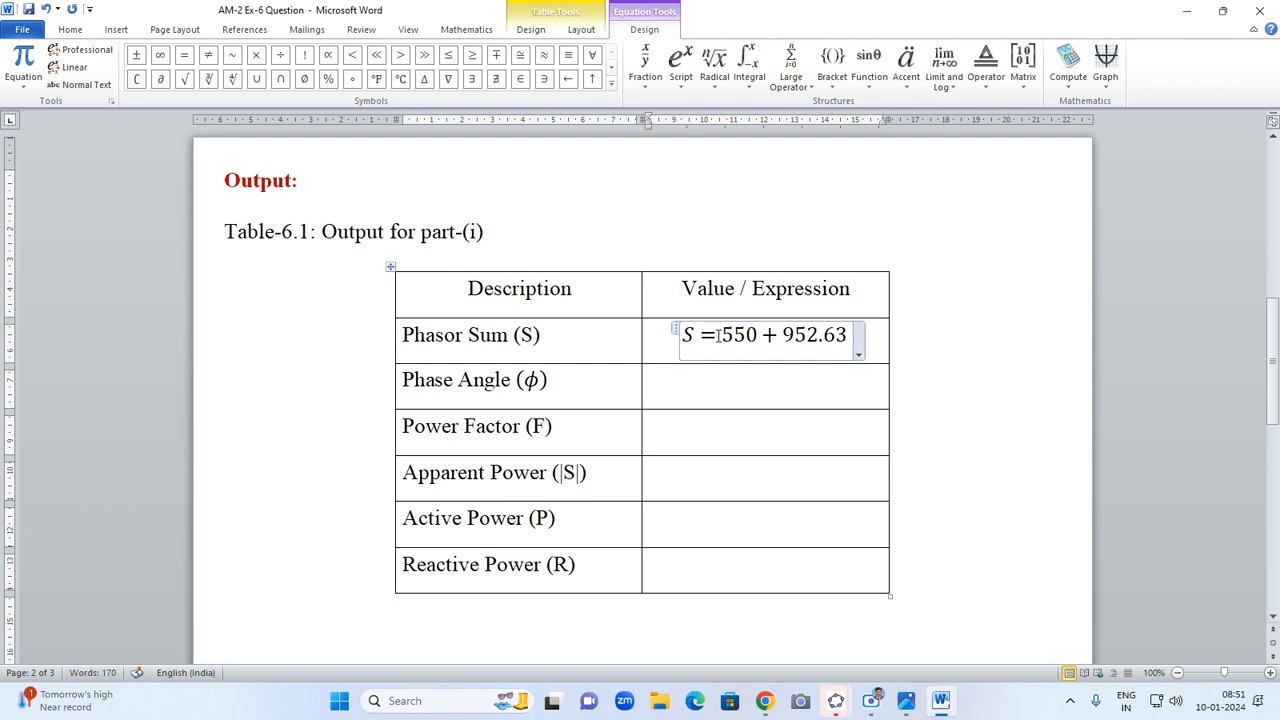
{"action": "type", "text": "i"}
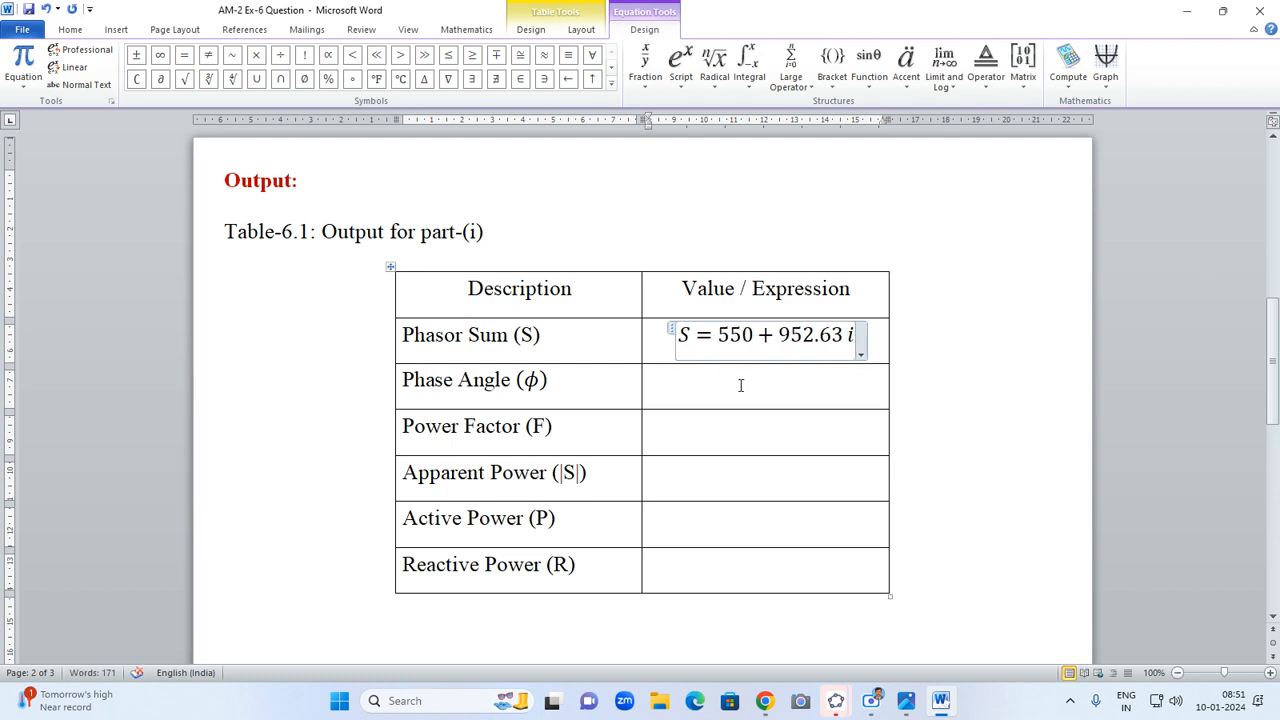
- Check ϕ in GeoGebra's AM-2 Ex-6 Part-1 window and enter 60° as an equation in Word for the Phase Angle
{"action": "left_click", "coordinate": [740, 384]}
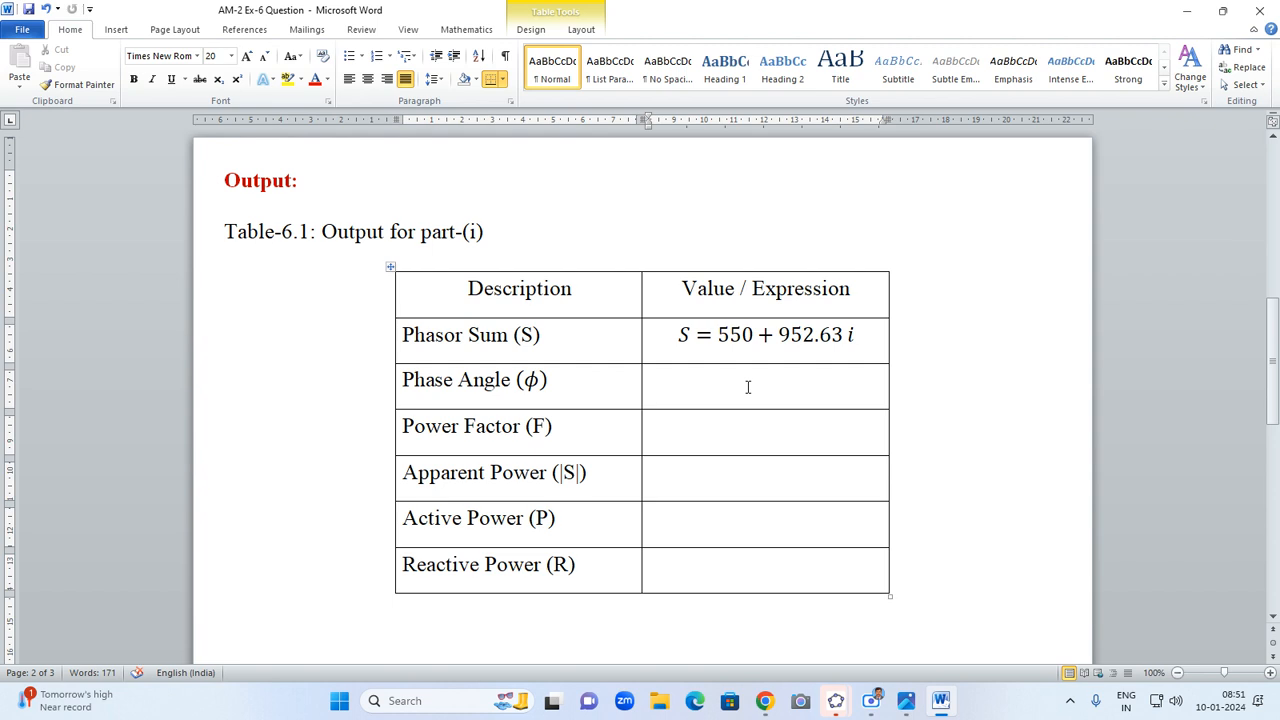
{"action": "key", "text": "alt+equal"}
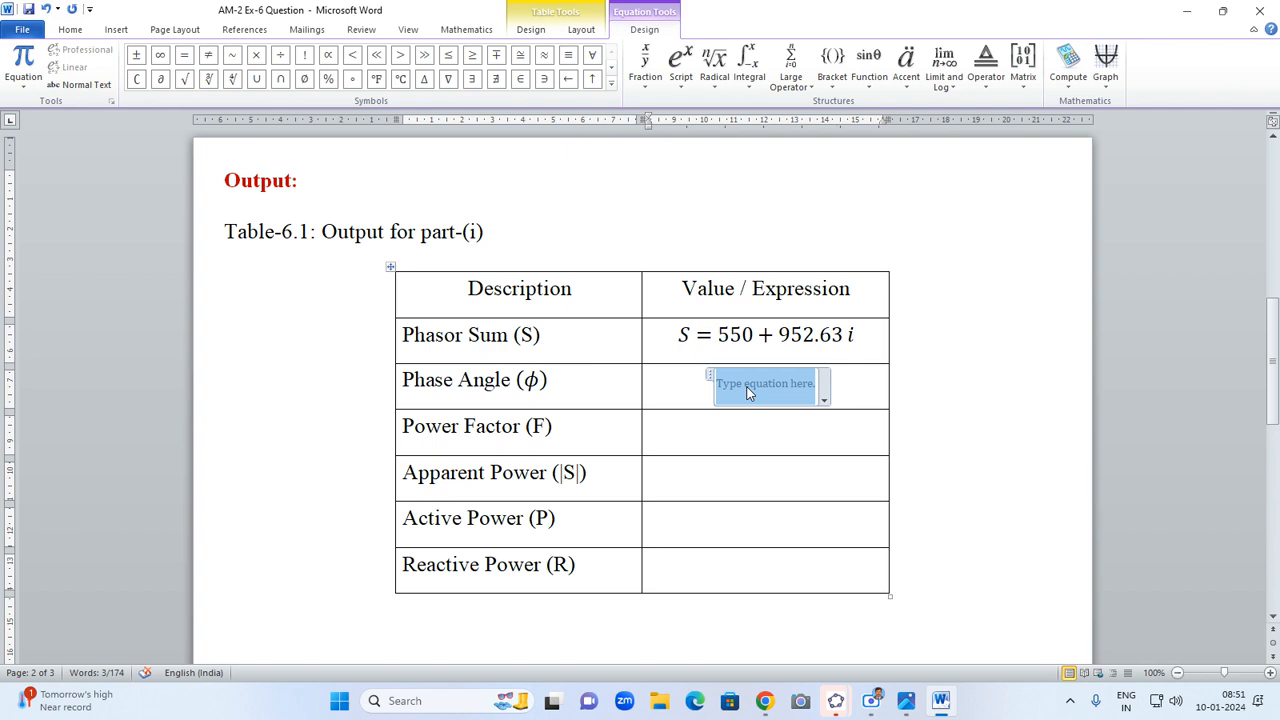
{"action": "left_click", "coordinate": [840, 706]}
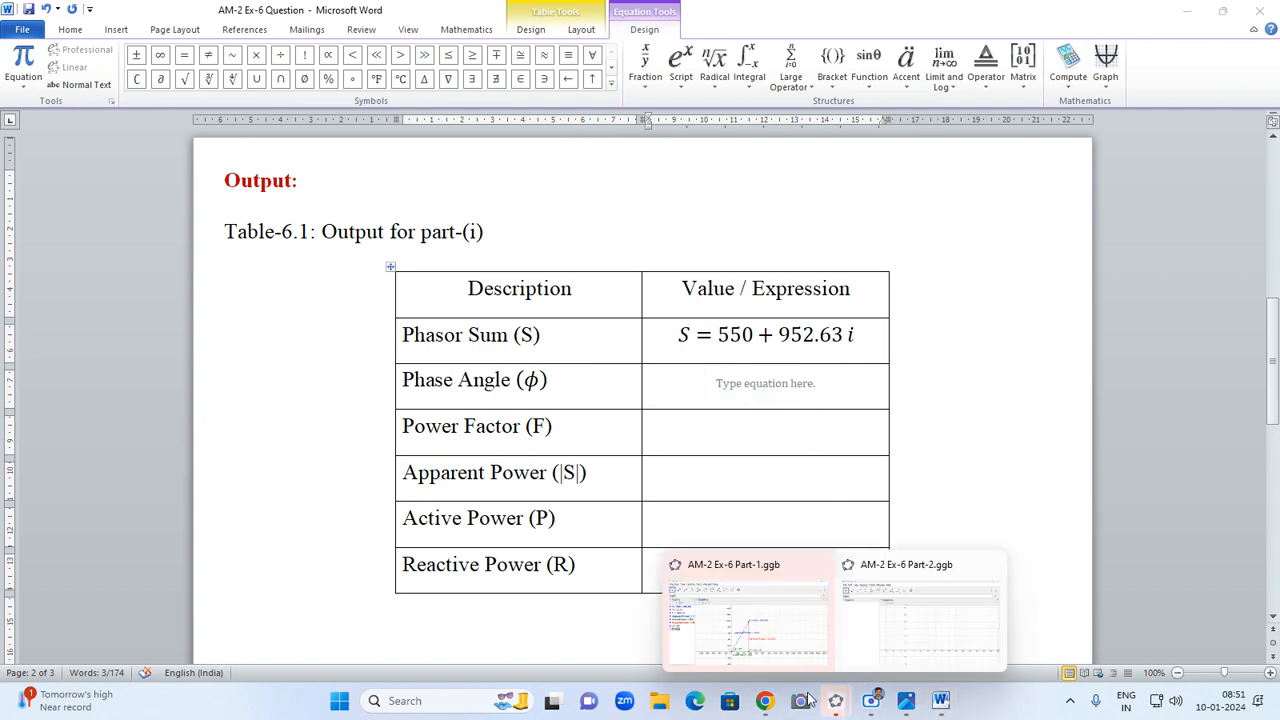
{"action": "left_click", "coordinate": [751, 666]}
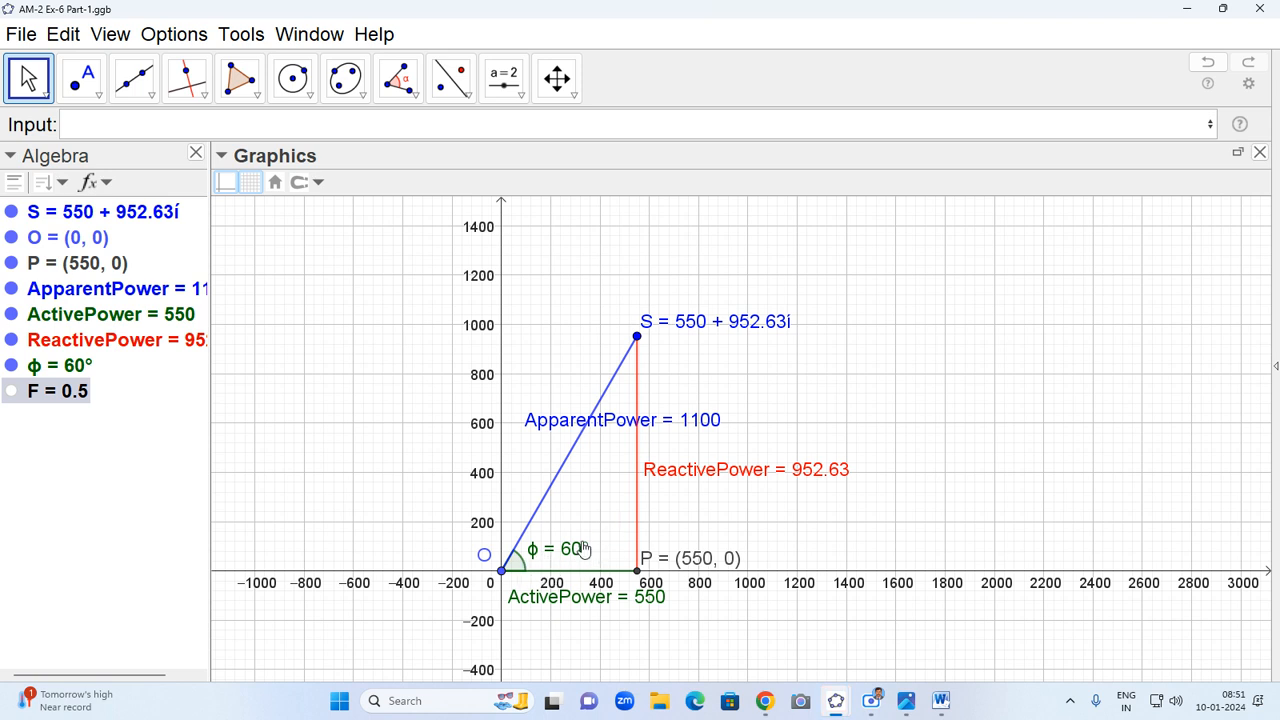
{"action": "left_click", "coordinate": [940, 700]}
{"action": "type", "text": "60"}
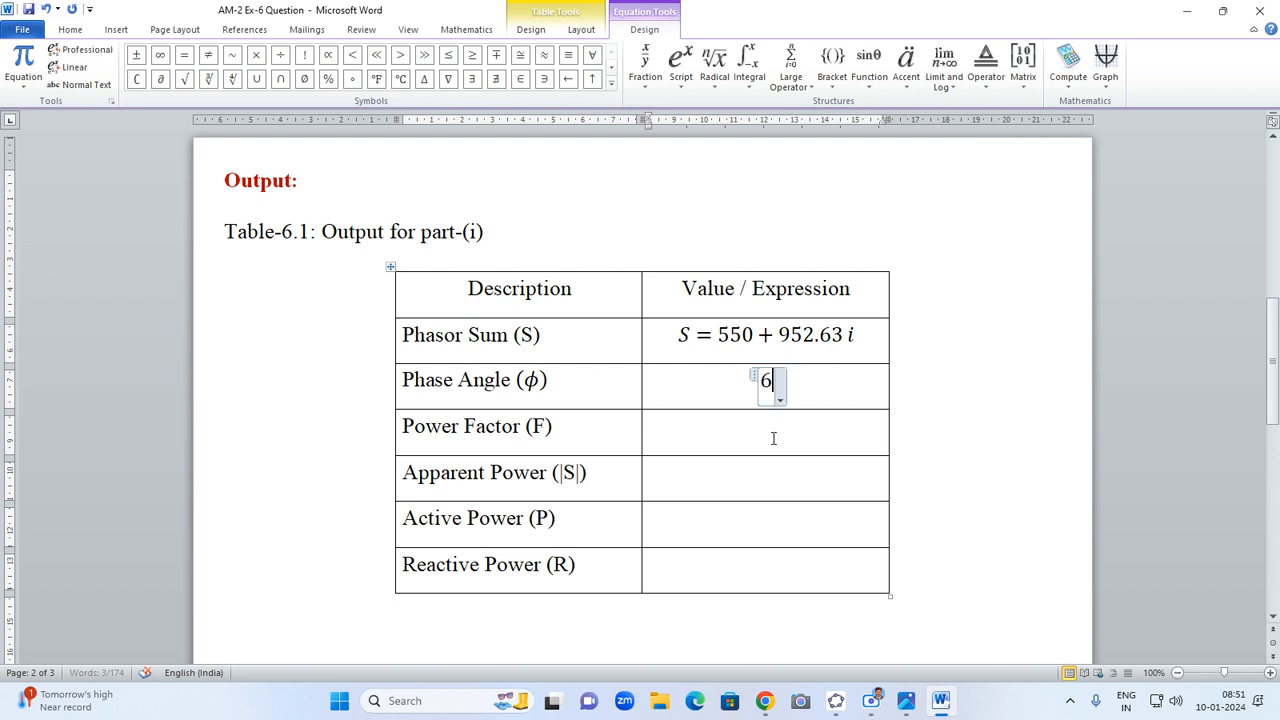
{"action": "left_click", "coordinate": [352, 78]}
- Look up F in the GeoGebra Part-1 window and enter the equation F = 0.5 for the Power Factor in Word
{"action": "left_click", "coordinate": [755, 421]}
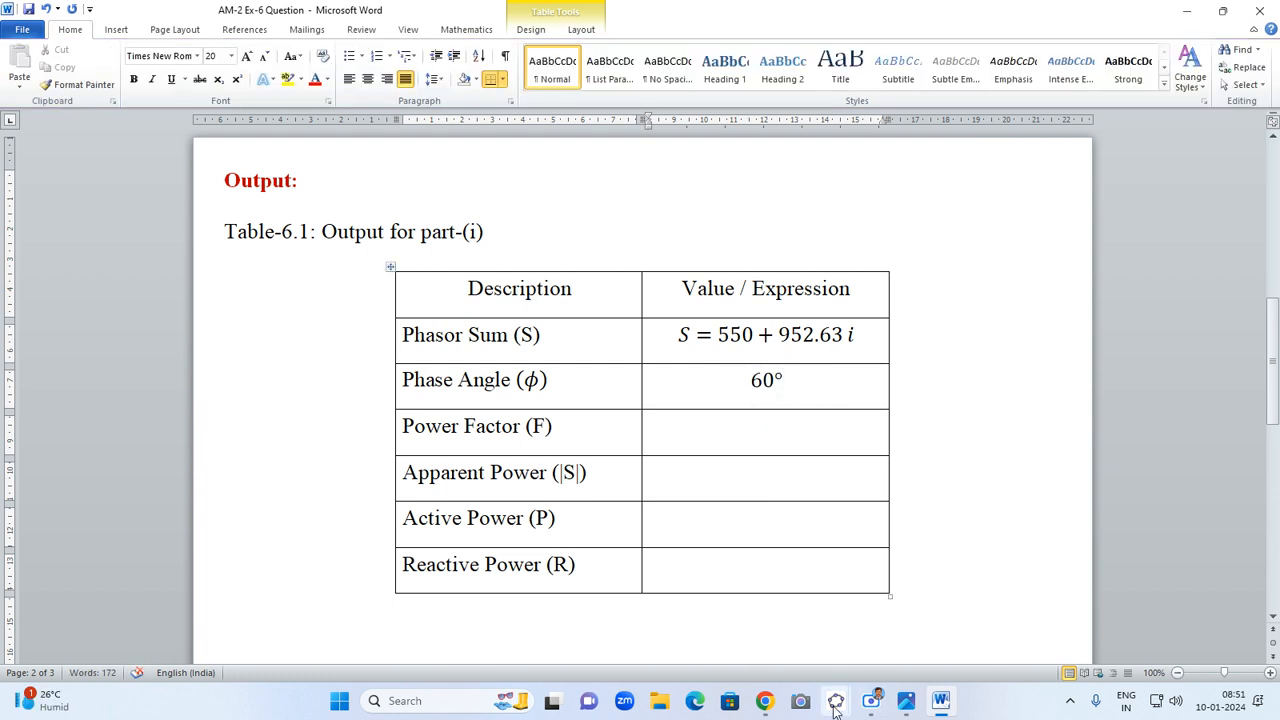
{"action": "mouse_move", "coordinate": [835, 702]}
{"action": "left_click", "coordinate": [772, 644]}
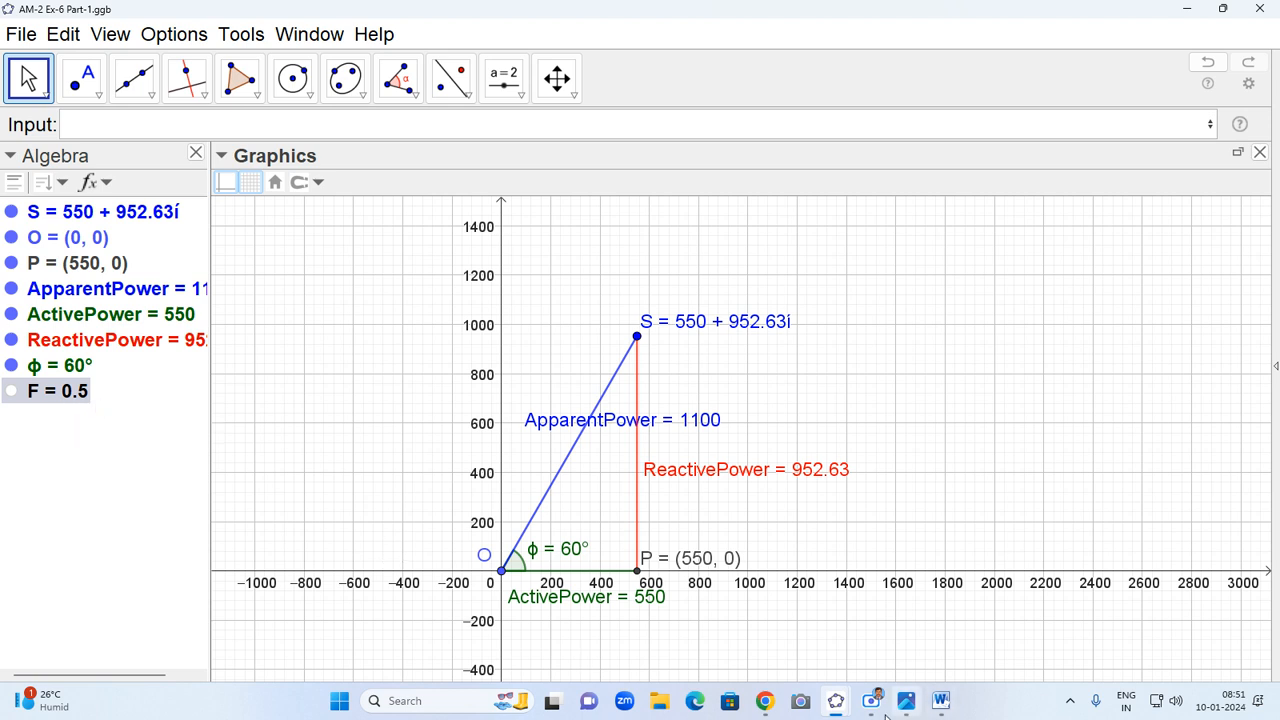
{"action": "left_click", "coordinate": [942, 702]}
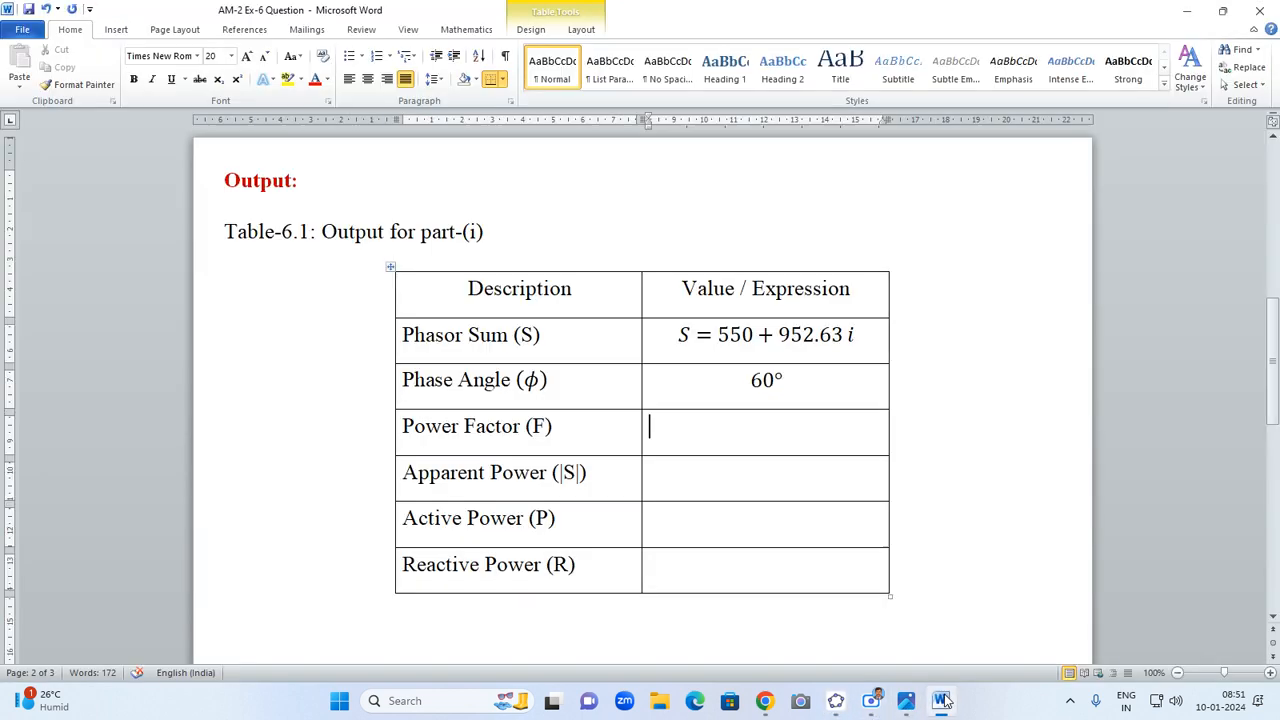
{"action": "key", "text": "alt+equal"}
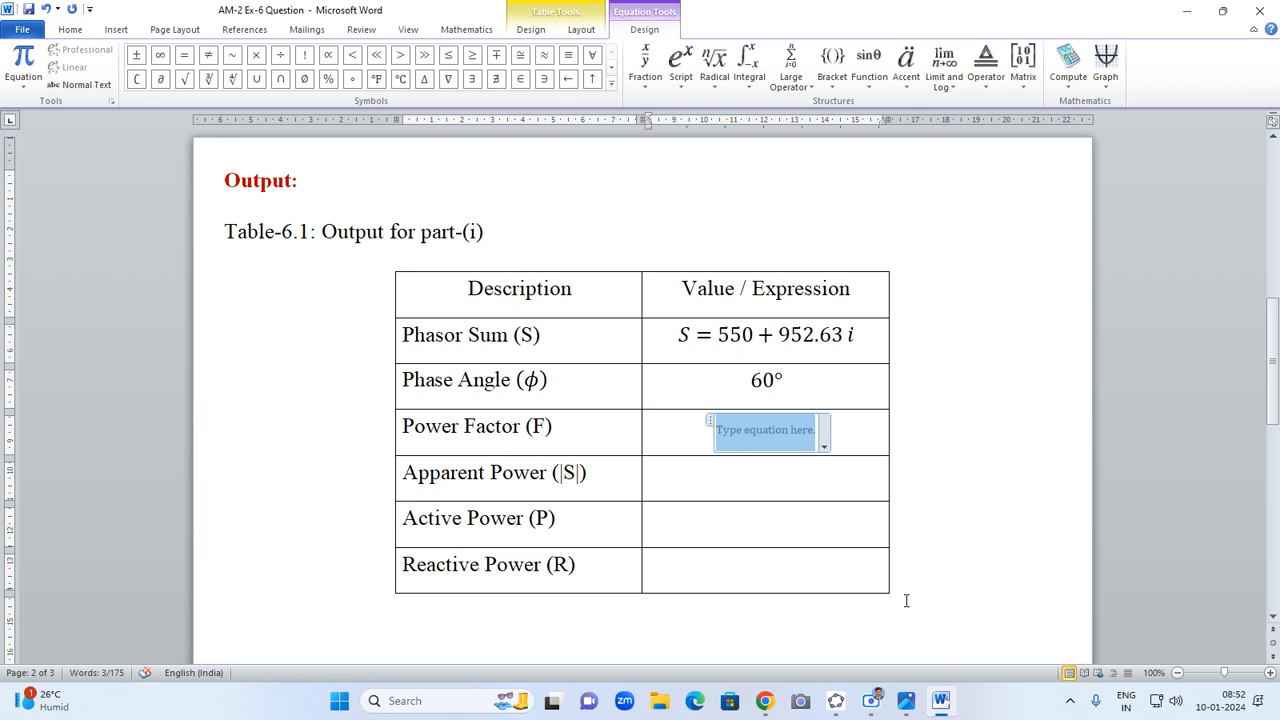
{"action": "type", "text": "F"}
{"action": "type", "text": "0.5"}
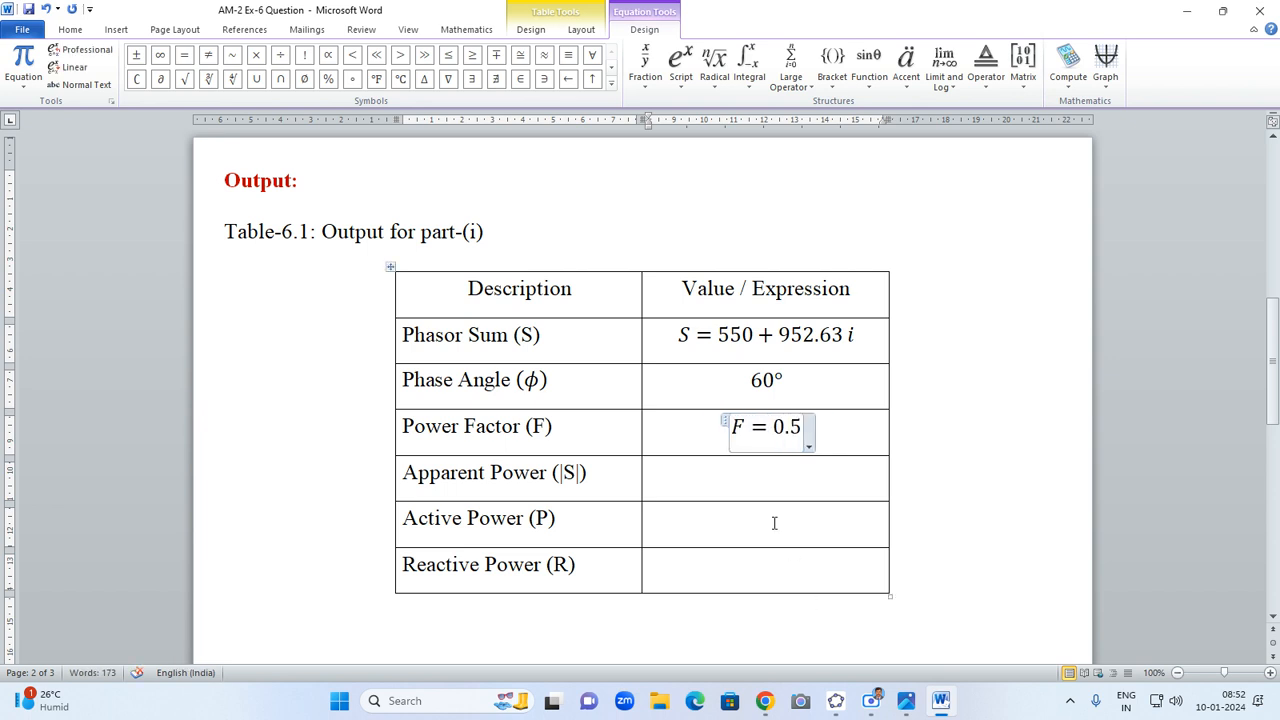
- Check the apparent power in the GeoGebra Part-1 window and enter 1100 as an equation for Apparent Power (|S|) in Word
{"action": "left_click", "coordinate": [737, 472]}
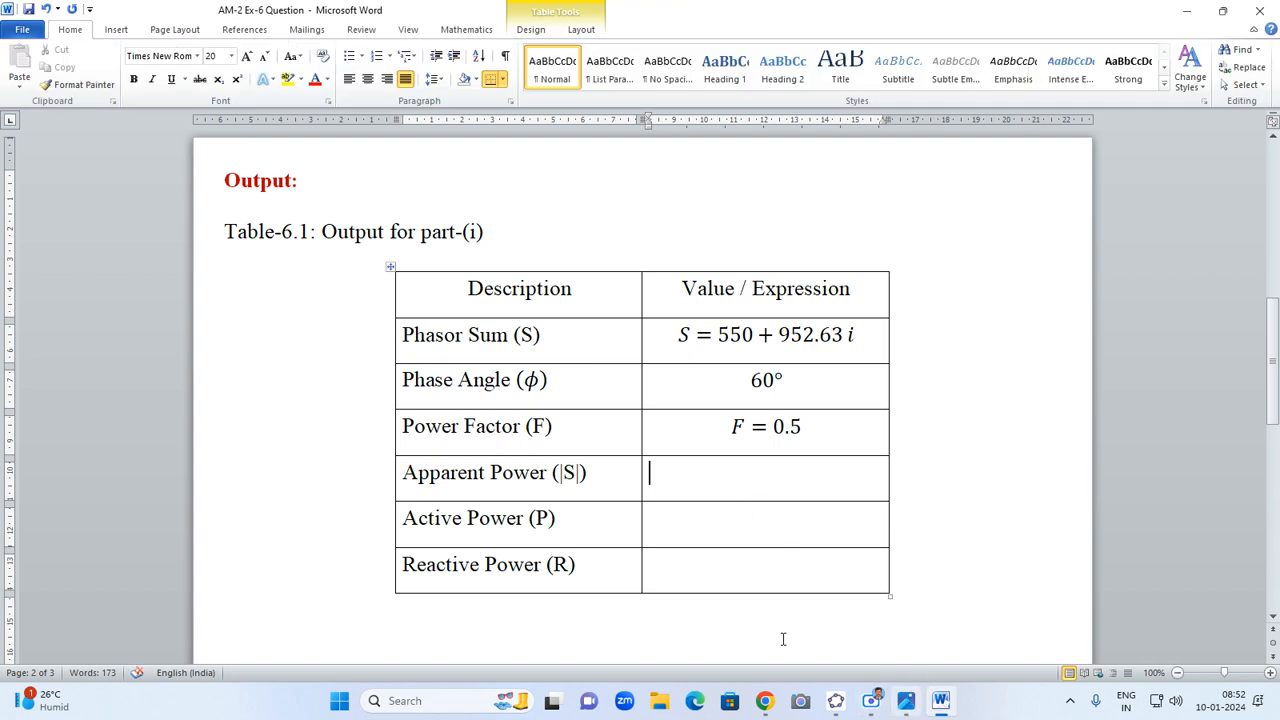
{"action": "mouse_move", "coordinate": [833, 703]}
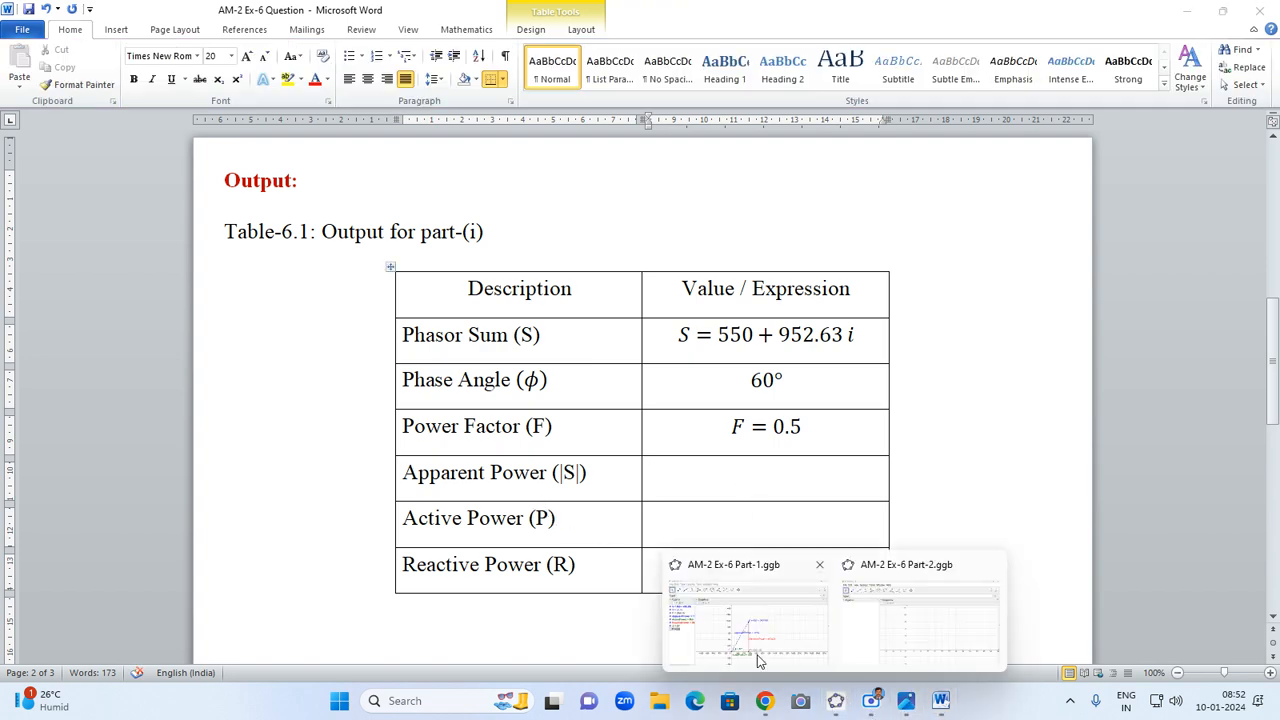
{"action": "left_click", "coordinate": [749, 650]}
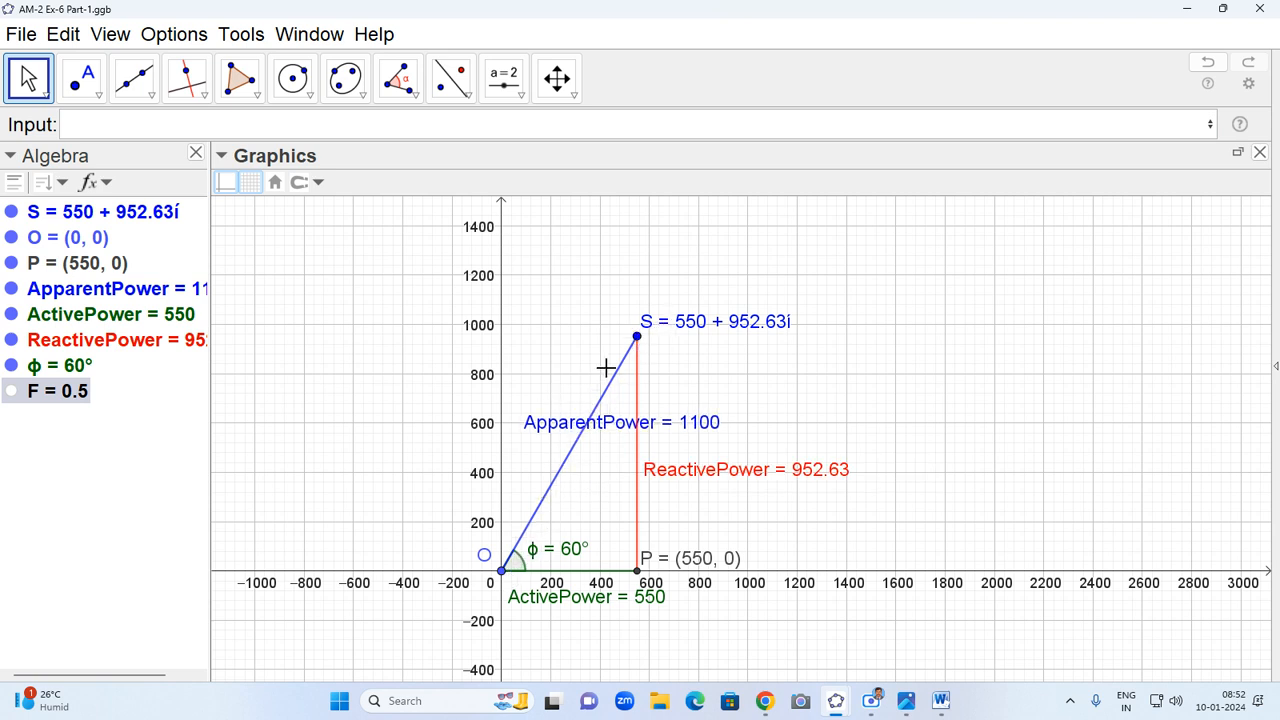
{"action": "left_click", "coordinate": [940, 700]}
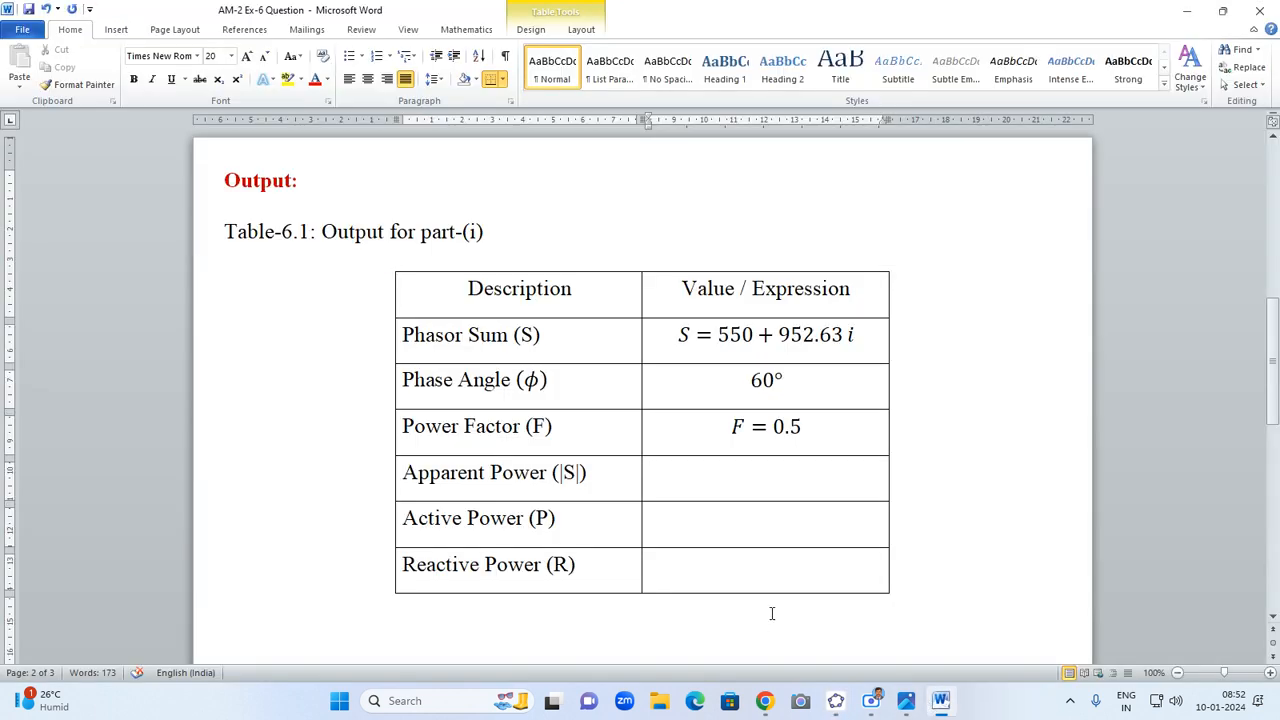
{"action": "key", "text": "alt+equal"}
{"action": "type", "text": "1100"}
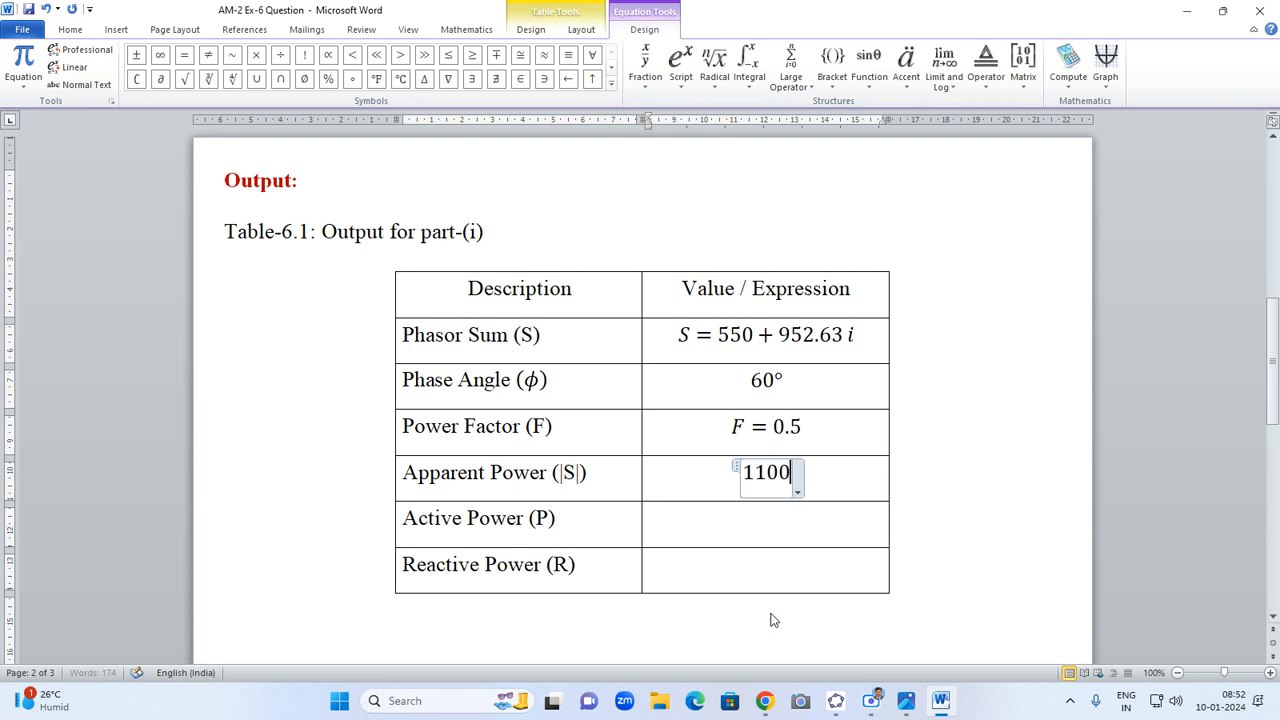
- Highlight the real part of the phasor sum S and enter 550 as an equation for Active Power (P)
{"action": "left_click", "coordinate": [748, 521]}
{"action": "left_click", "coordinate": [755, 571]}
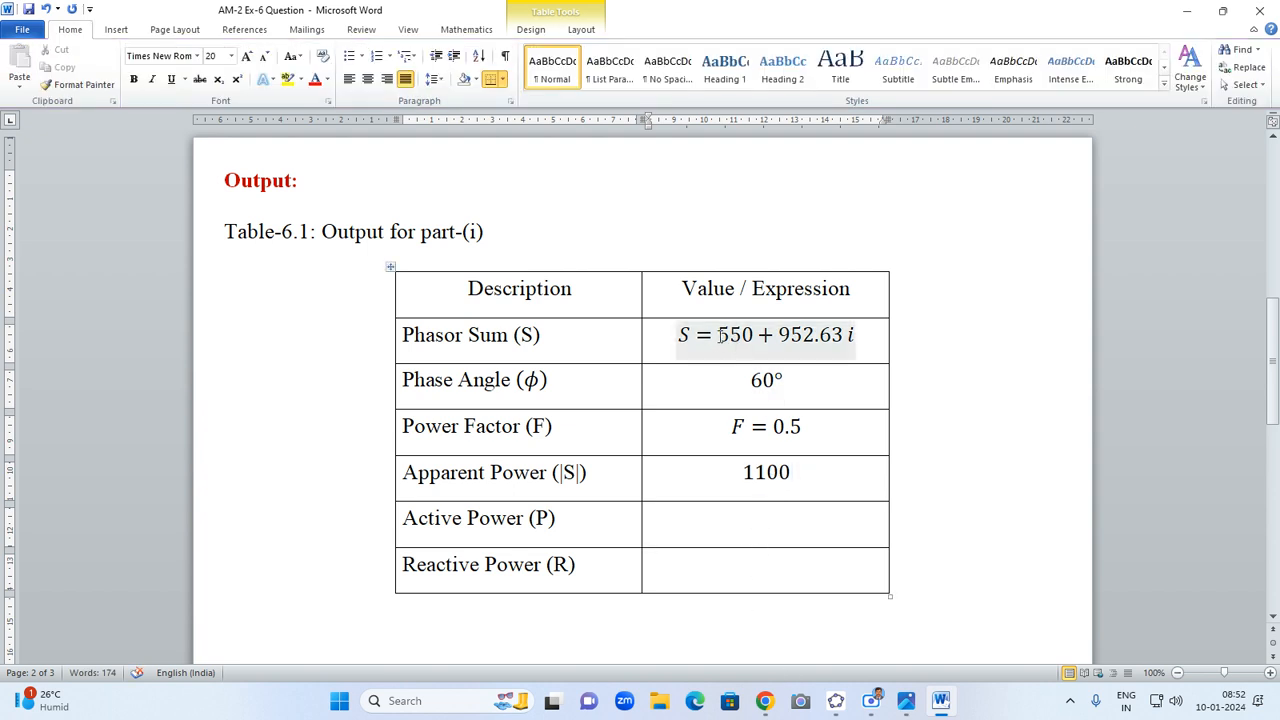
{"action": "left_click", "coordinate": [721, 335]}
{"action": "left_click_drag", "start_coordinate": [718, 335], "coordinate": [752, 335]}
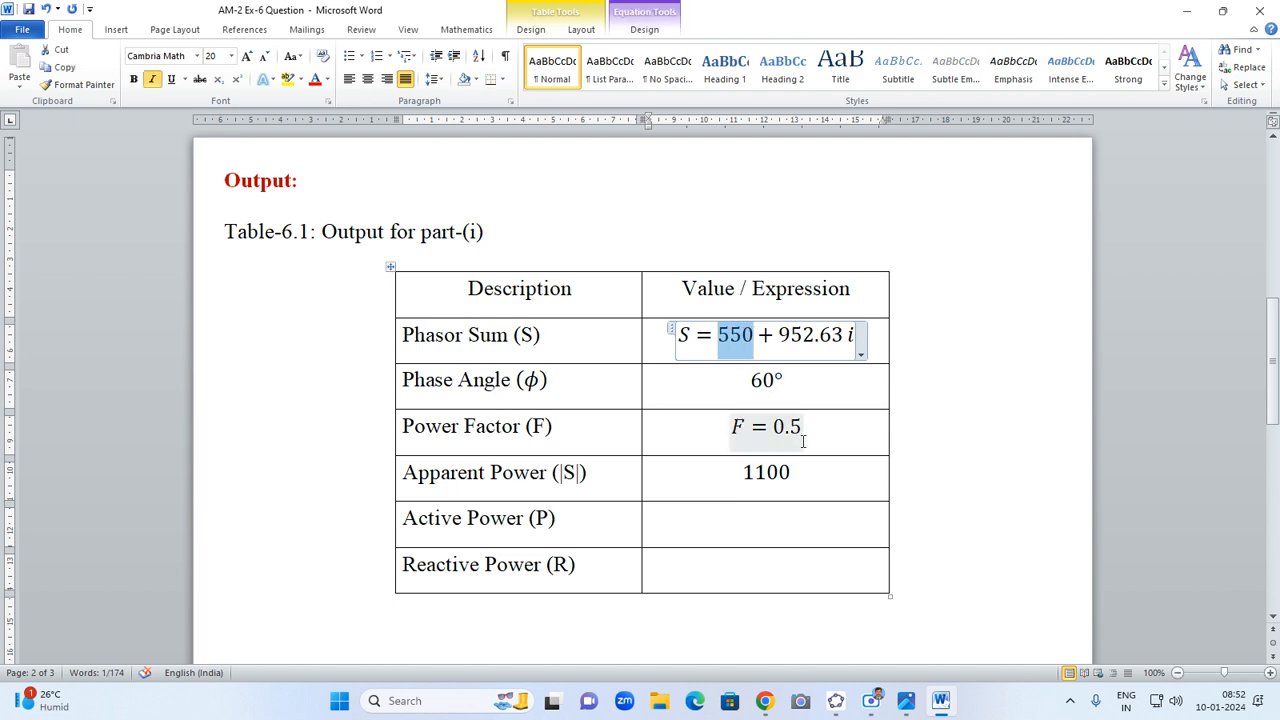
{"action": "left_click", "coordinate": [752, 520]}
{"action": "key", "text": "alt+equal"}
{"action": "type", "text": "550"}
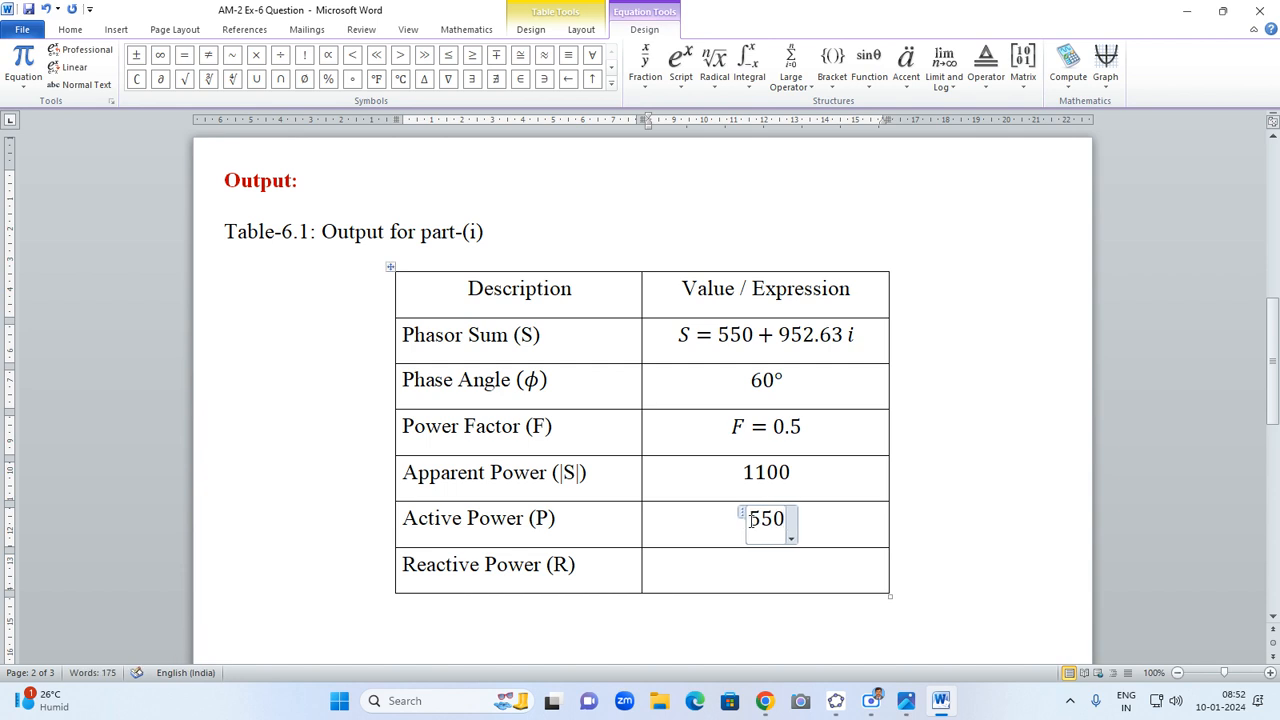
- Highlight the imaginary part of the phasor sum S and enter 952.63 as an equation for Reactive Power (R)
{"action": "left_click", "coordinate": [771, 583]}
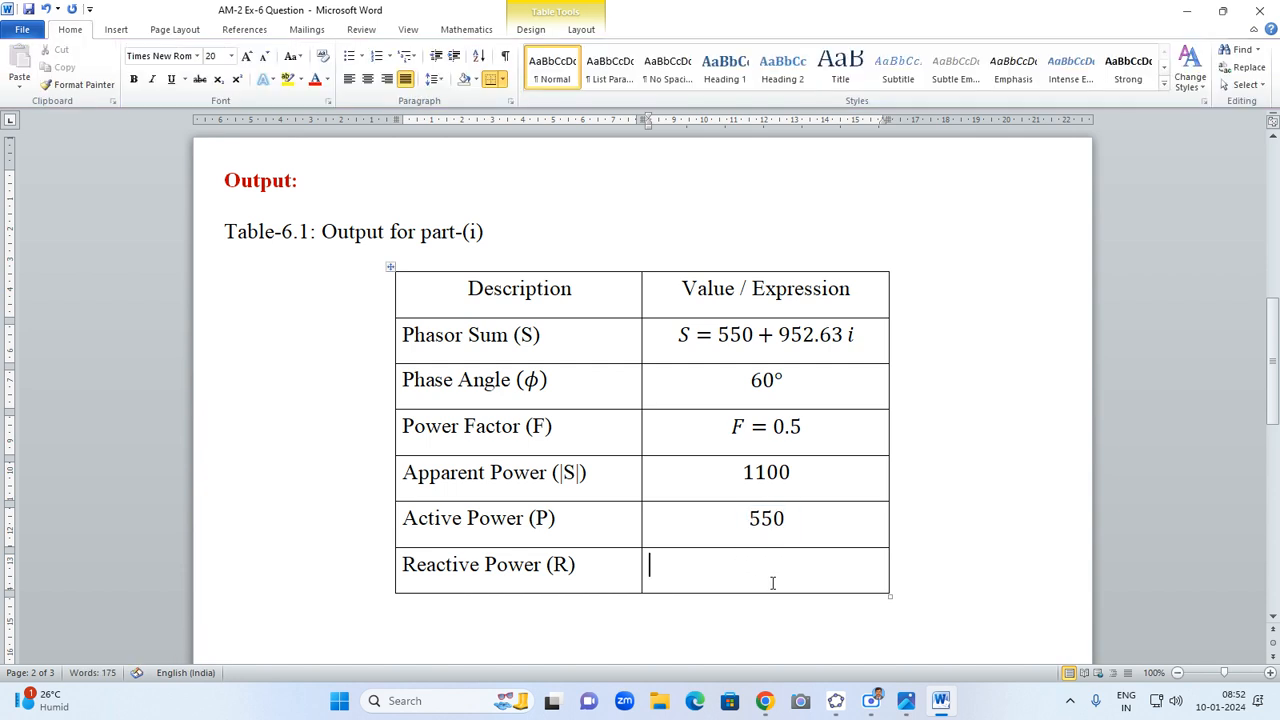
{"action": "left_click_drag", "start_coordinate": [780, 334], "coordinate": [845, 334]}
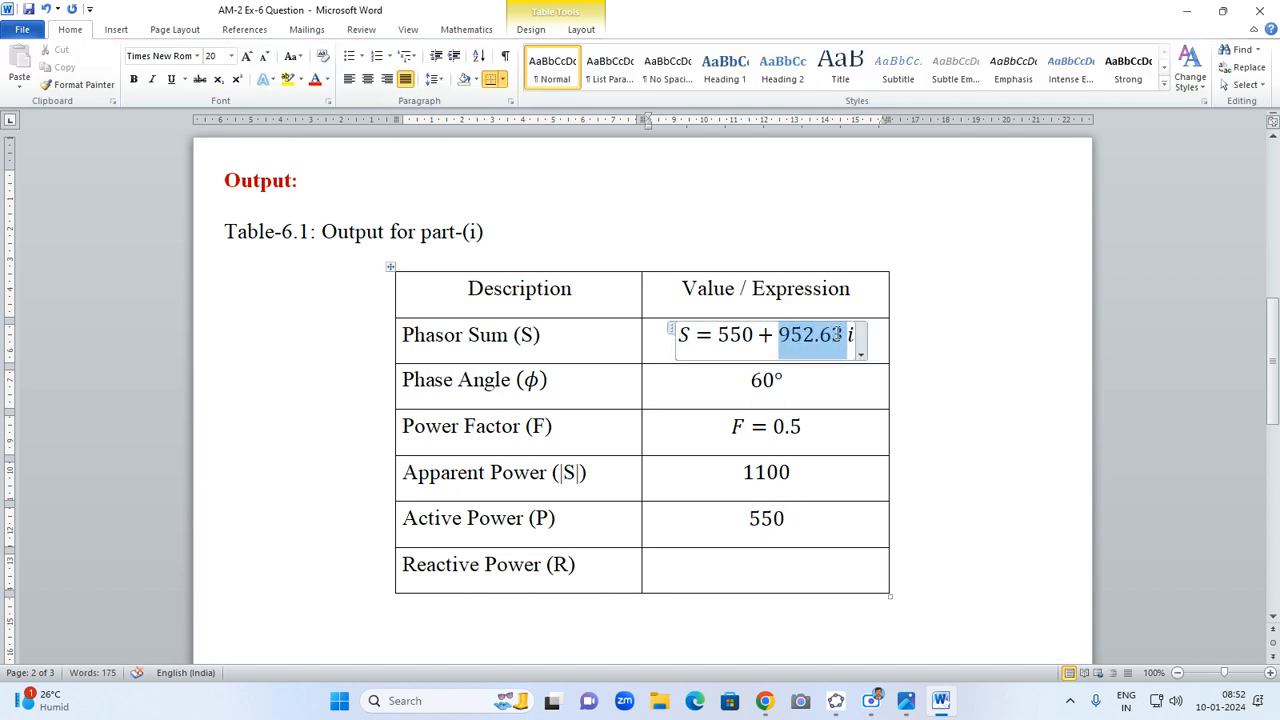
{"action": "left_click", "coordinate": [760, 578]}
{"action": "key", "text": "alt+equal"}
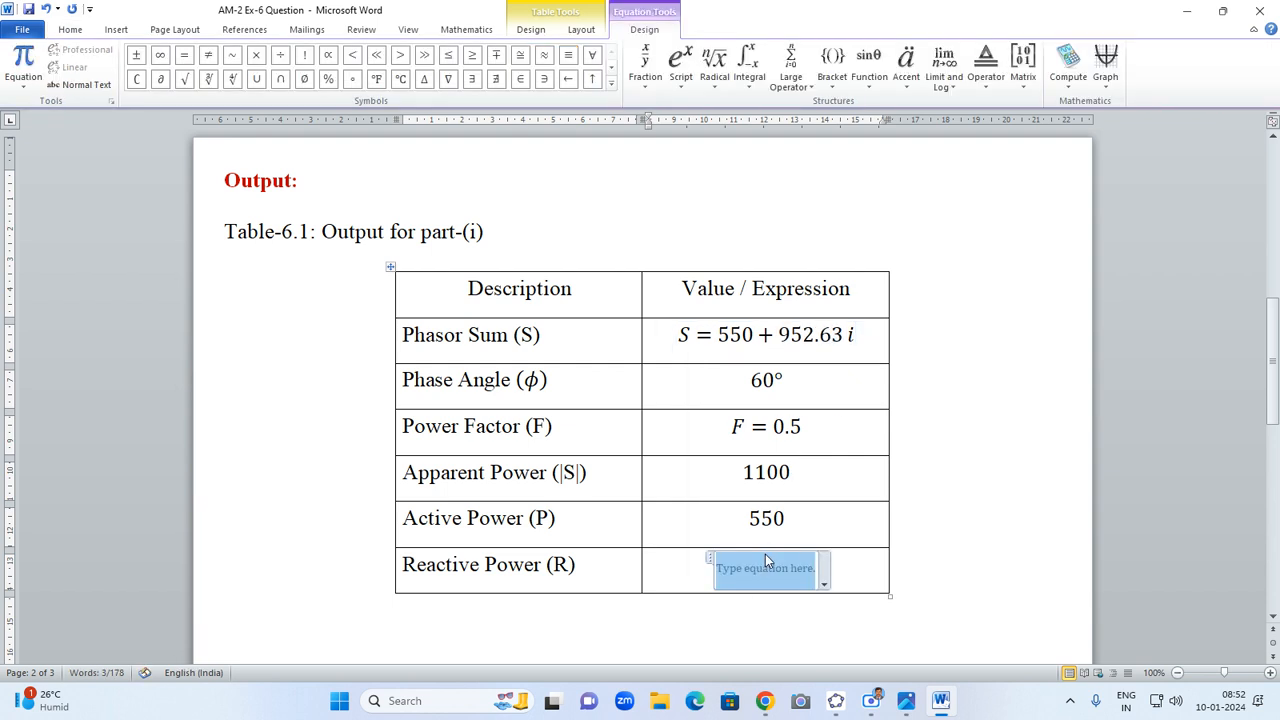
{"action": "type", "text": "95"}
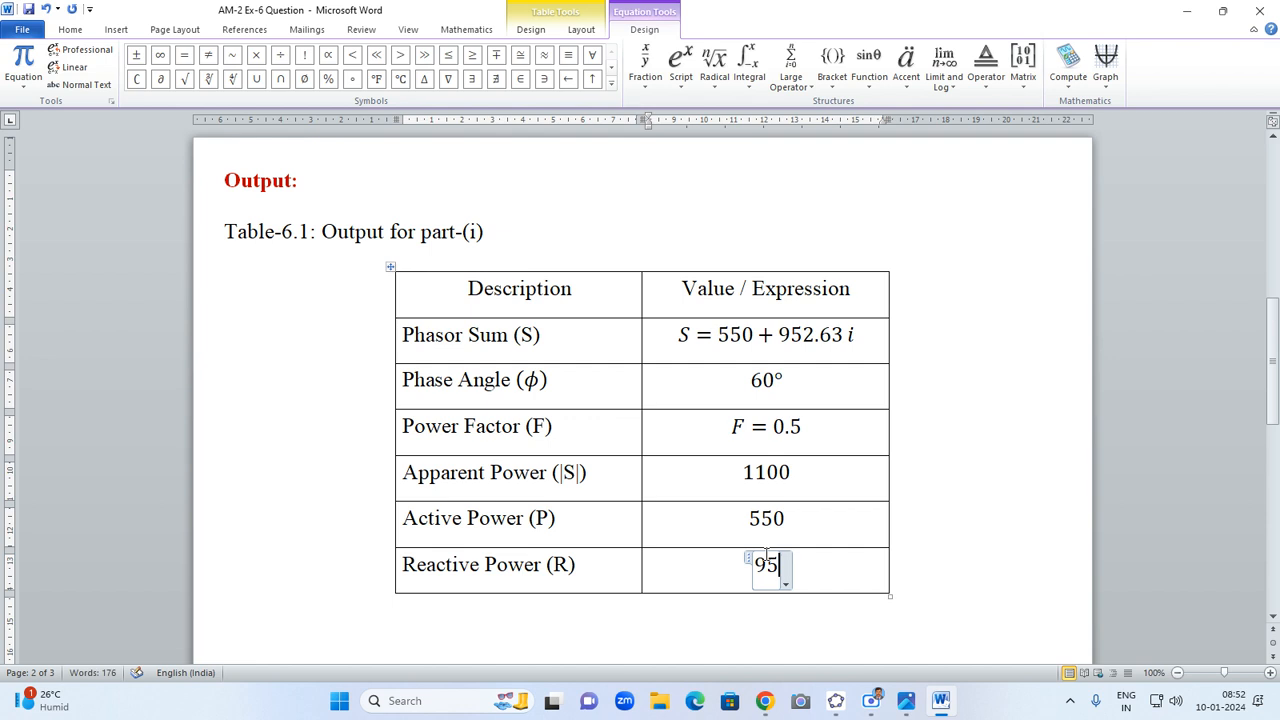
{"action": "type", "text": "2.63"}
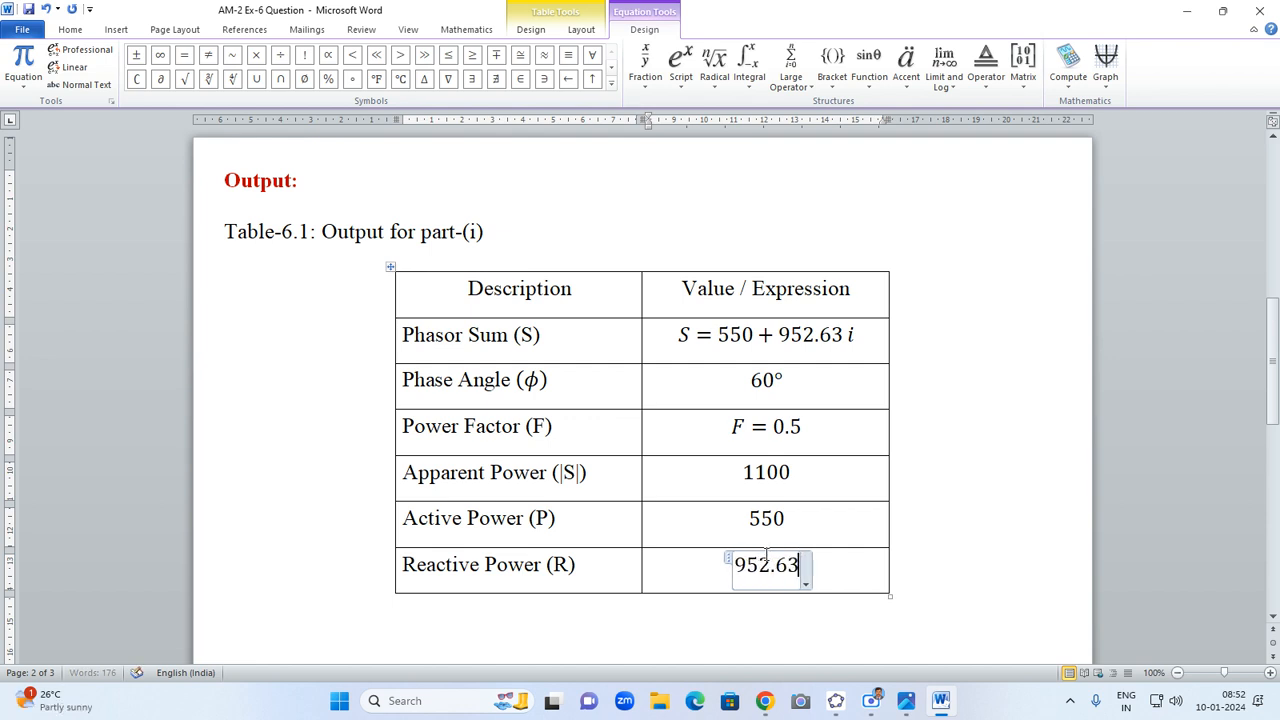
{"action": "left_click", "coordinate": [413, 236]}
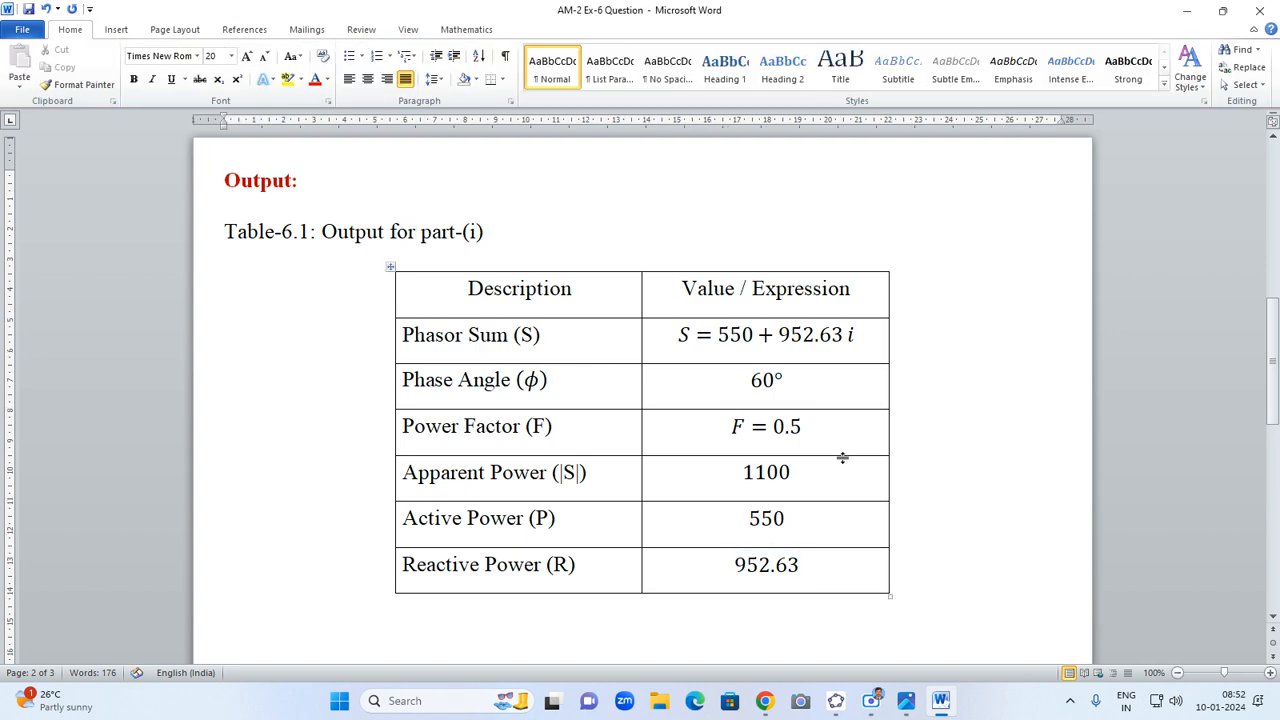
- Review part (ii) of the question in Word, highlighting its given quantities, and switch to the GeoGebra Part-2 window
{"action": "scroll", "coordinate": [858, 454], "scroll_direction": "up", "scroll_amount": 8}
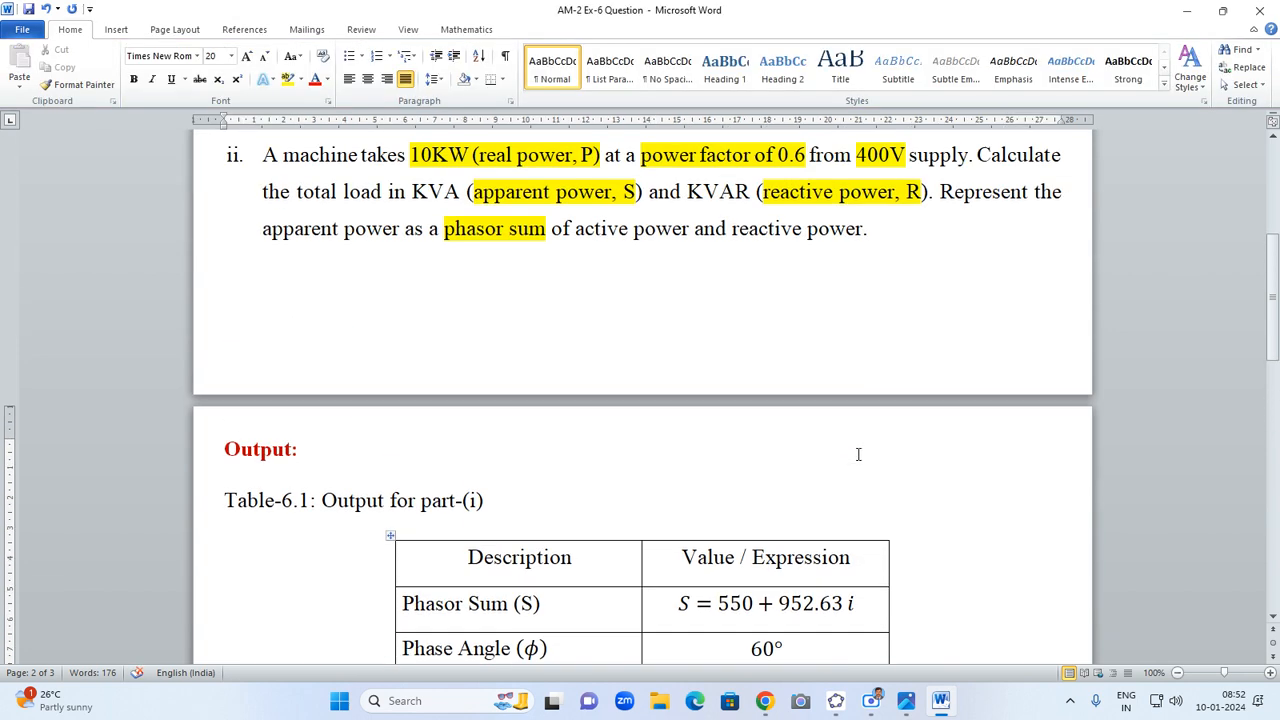
{"action": "scroll", "coordinate": [858, 454], "scroll_direction": "down", "scroll_amount": 2}
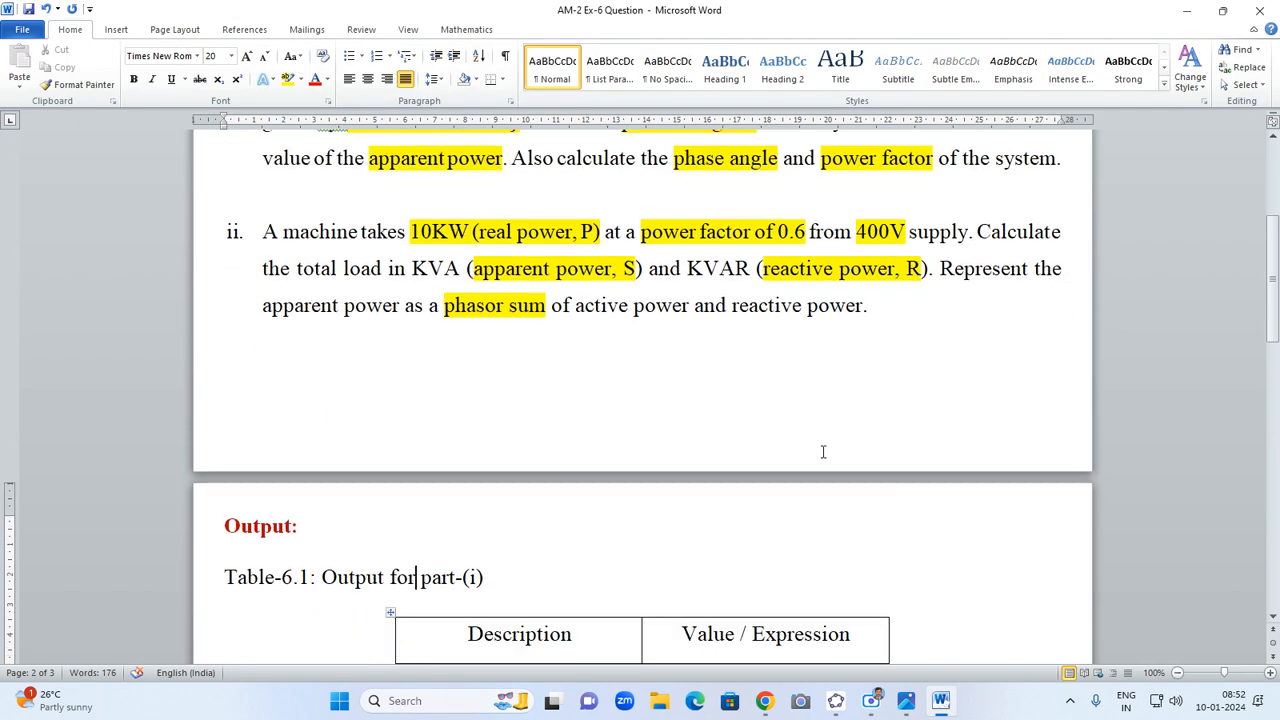
{"action": "left_click_drag", "start_coordinate": [414, 231], "coordinate": [903, 231]}
{"action": "mouse_move", "coordinate": [835, 707]}
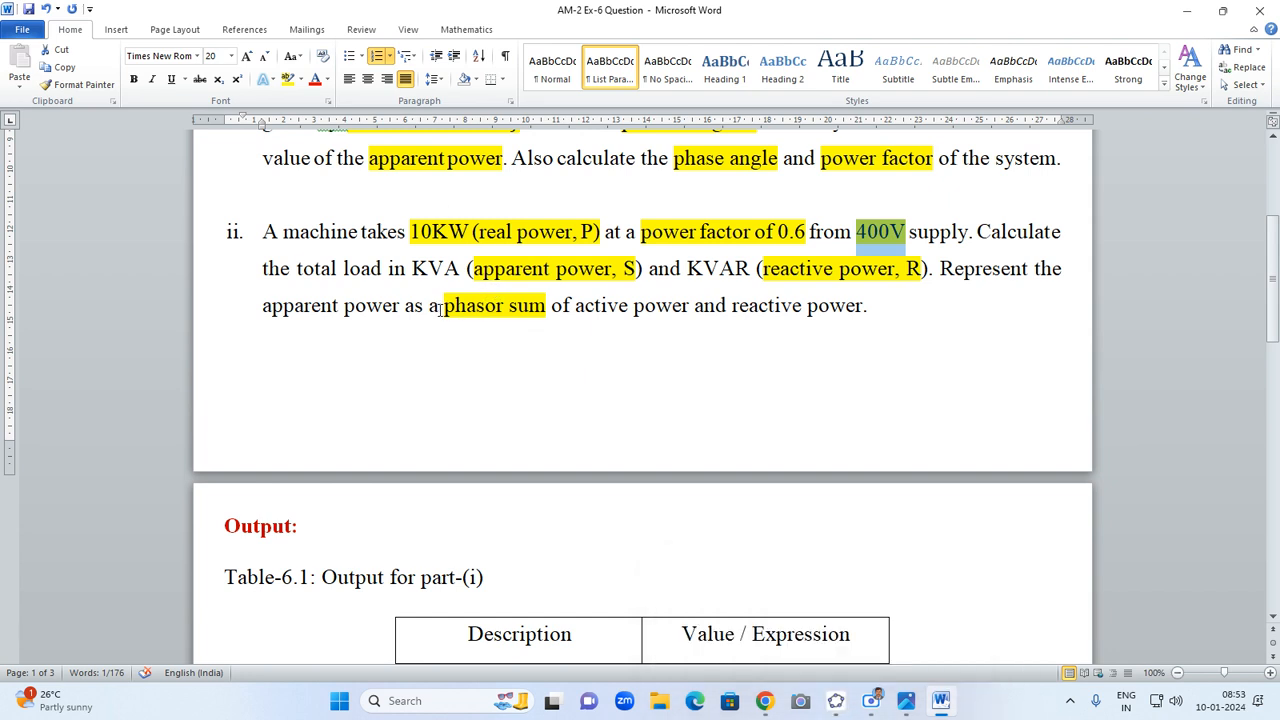
{"action": "left_click", "coordinate": [836, 703]}
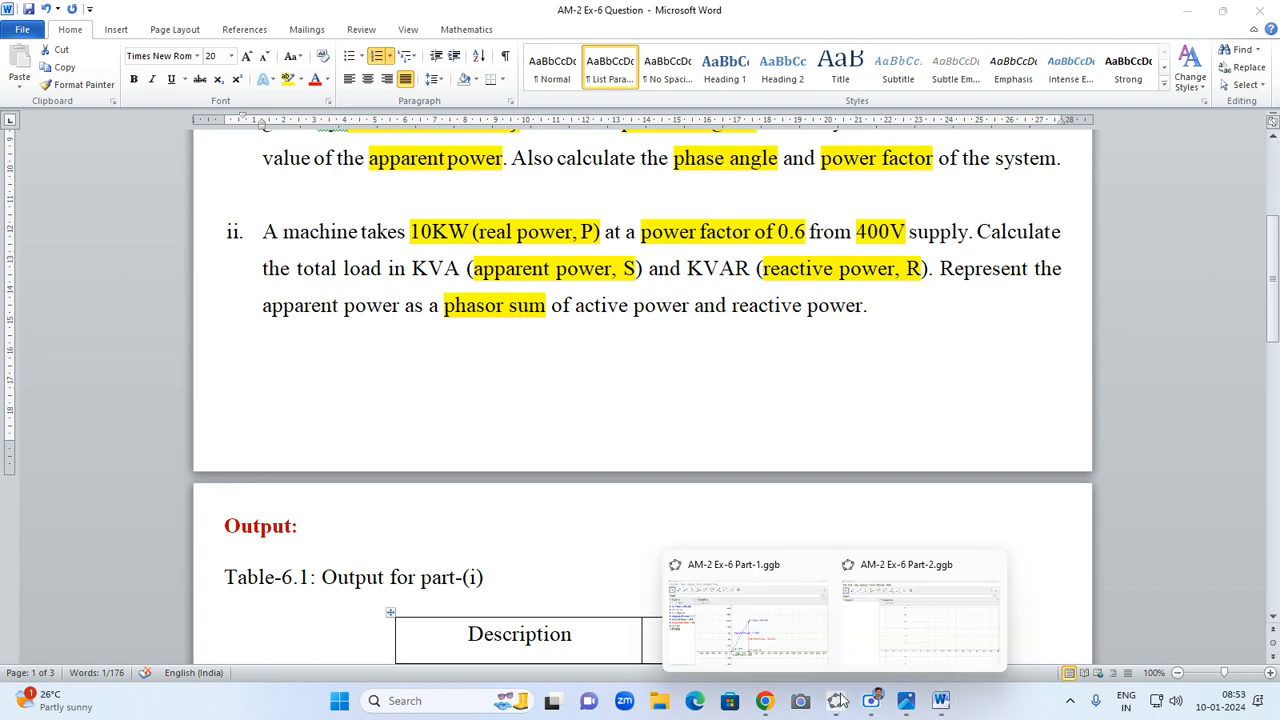
{"action": "left_click", "coordinate": [907, 640]}
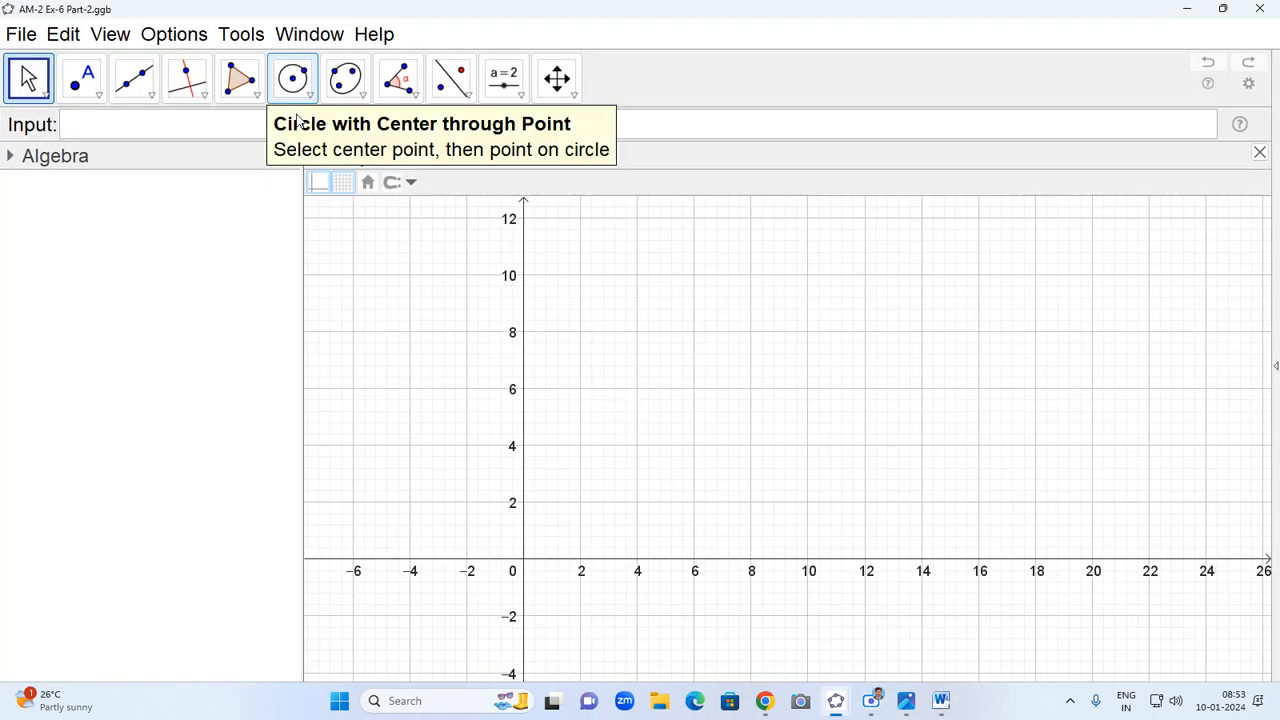
{"action": "left_click", "coordinate": [203, 124]}
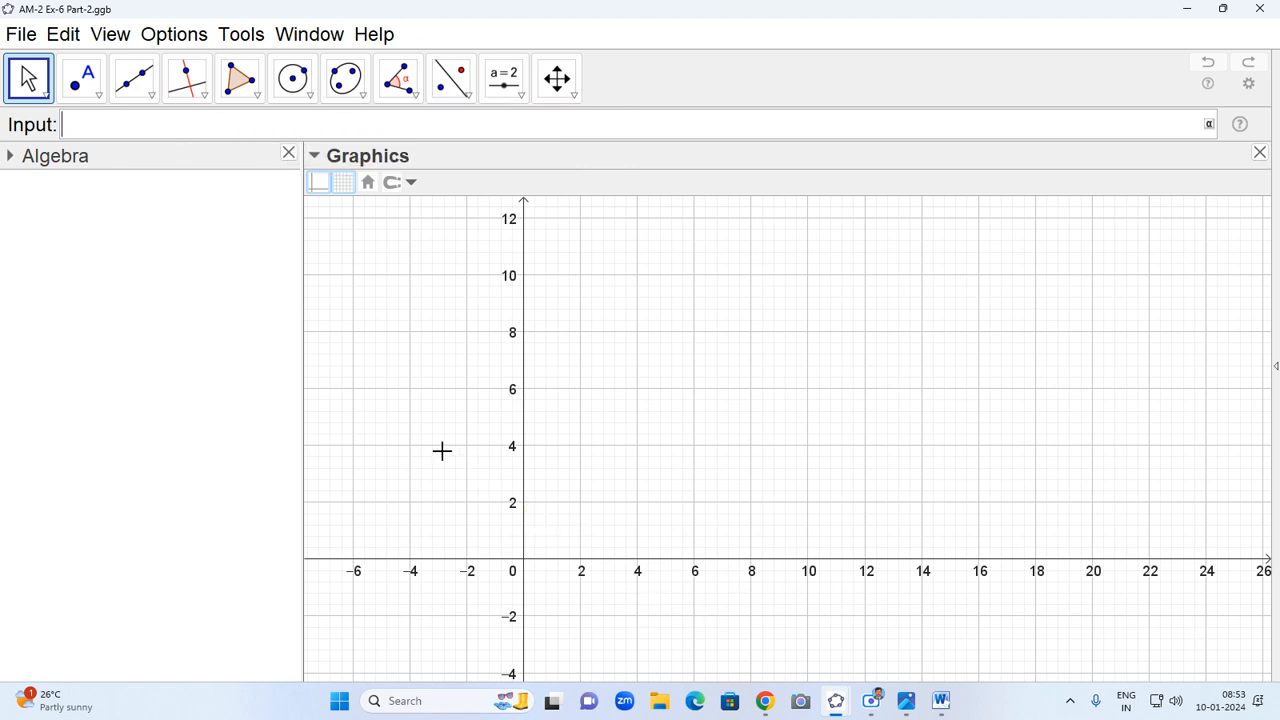
- Highlight the real power of 10KW in the Word question and define P=10 in the GeoGebra Part-2 window
{"action": "left_click", "coordinate": [938, 705]}
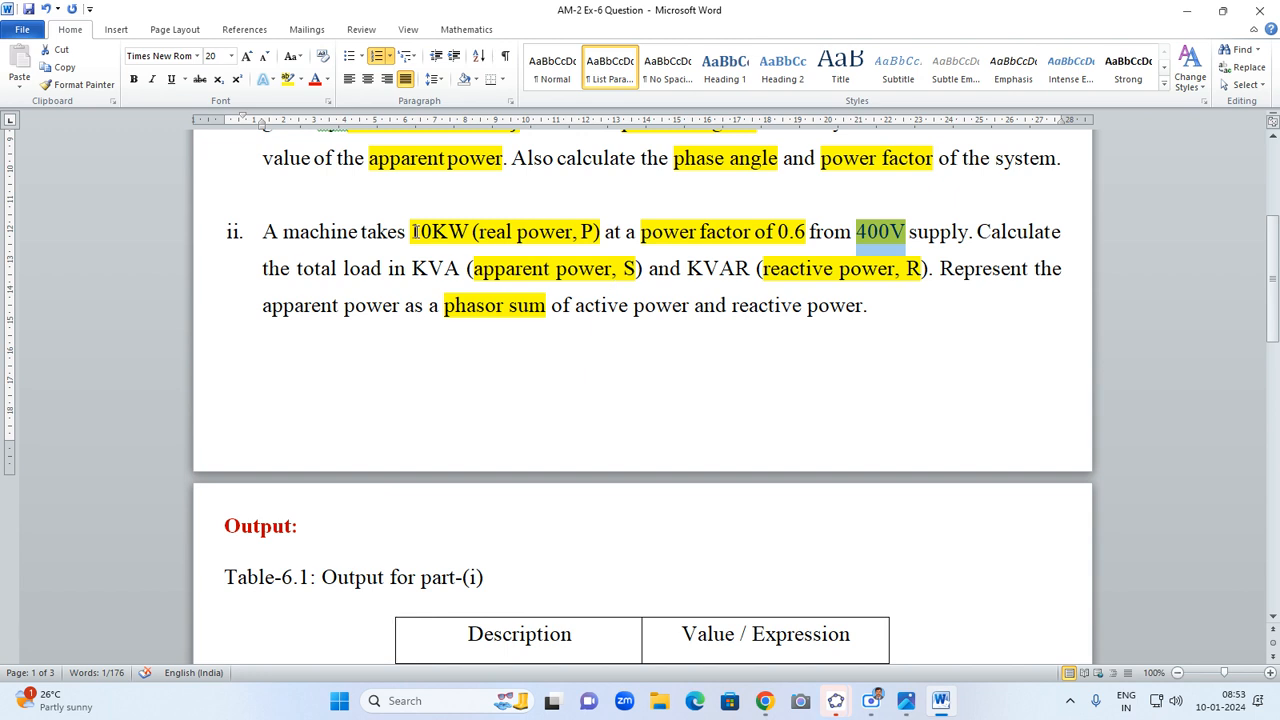
{"action": "left_click_drag", "start_coordinate": [411, 231], "coordinate": [595, 233]}
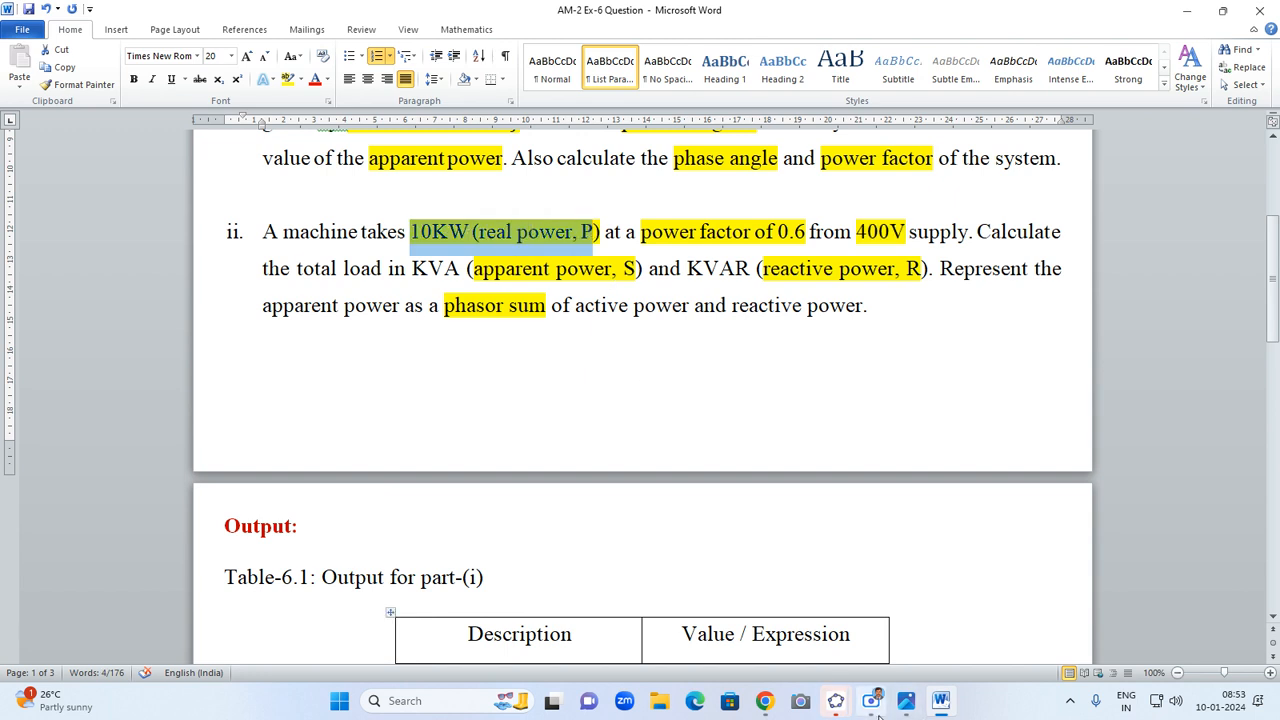
{"action": "mouse_move", "coordinate": [913, 712]}
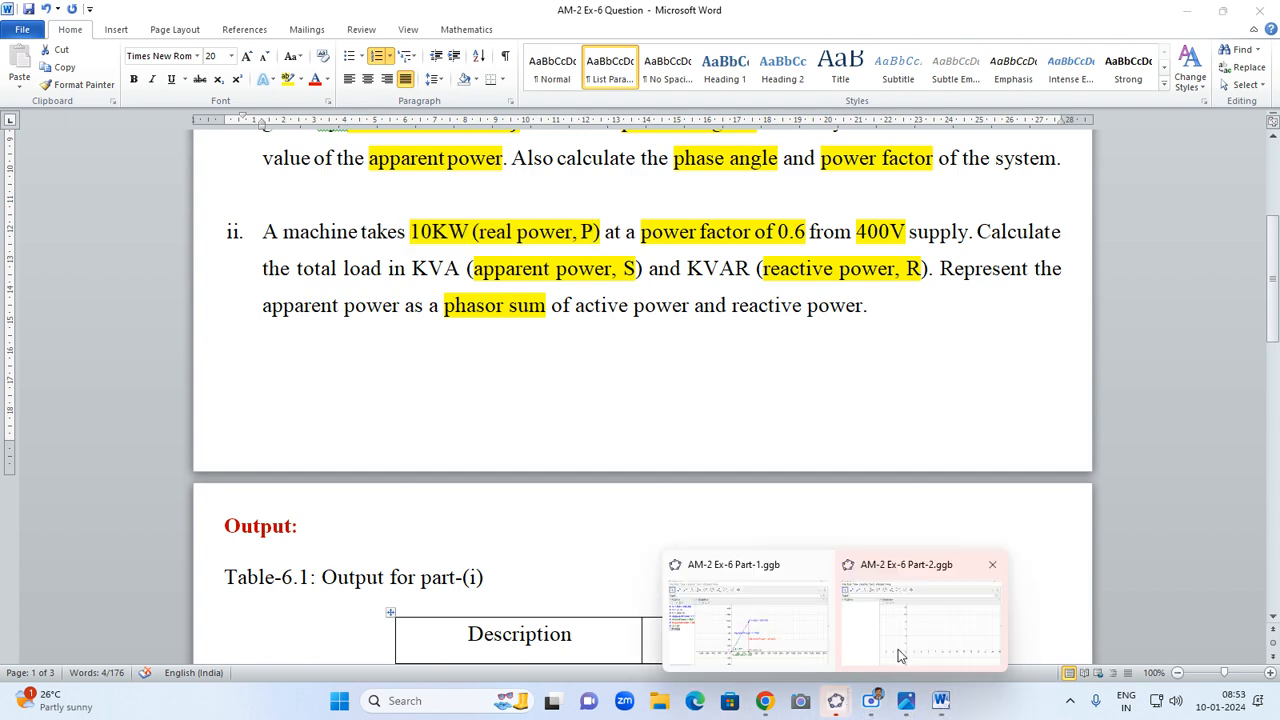
{"action": "left_click", "coordinate": [893, 660]}
{"action": "left_click", "coordinate": [116, 127]}
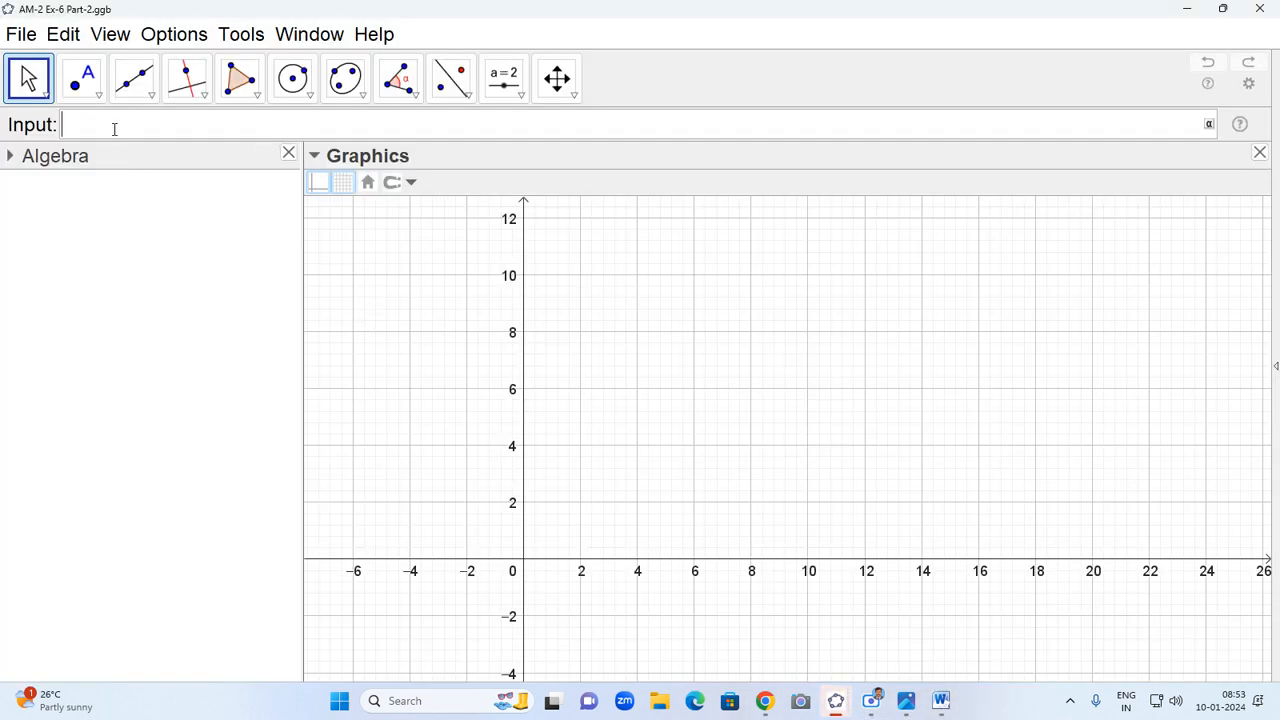
{"action": "type", "text": "P=10"}
{"action": "key", "text": "Return"}
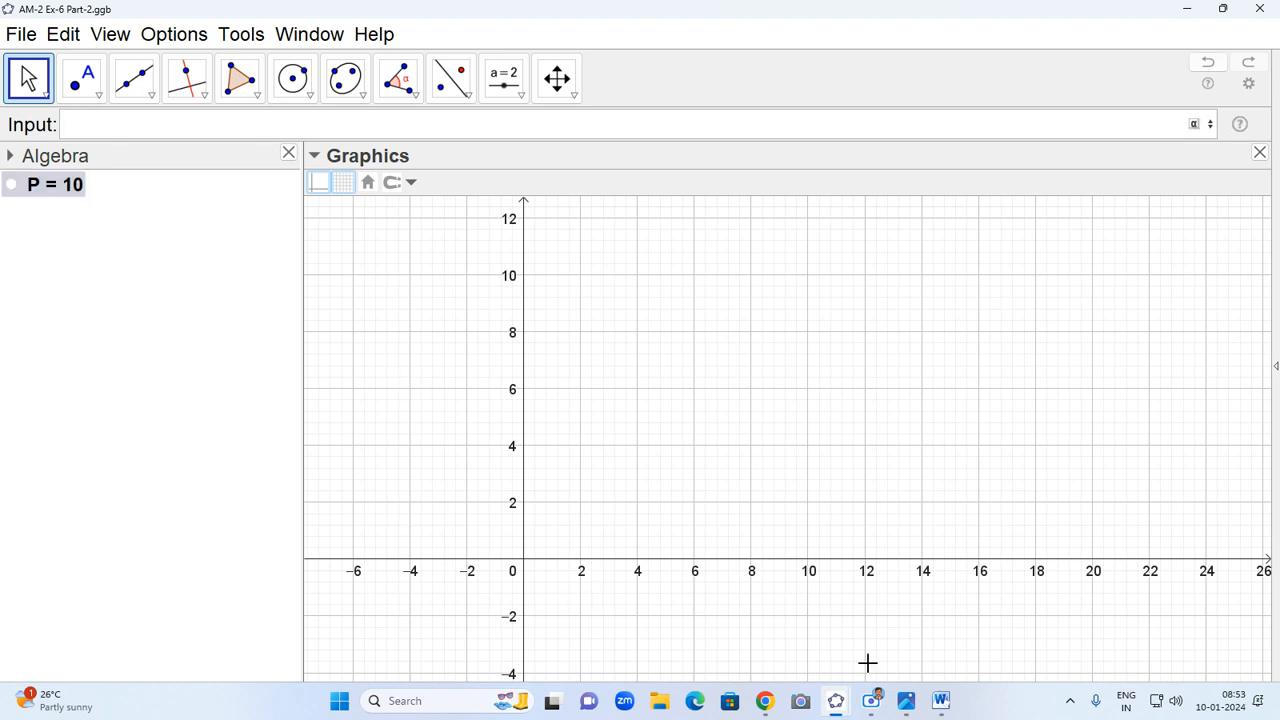
- Highlight the power factor value in the Word question and define F=0.6 in the GeoGebra Part-2 window
{"action": "left_click", "coordinate": [941, 702]}
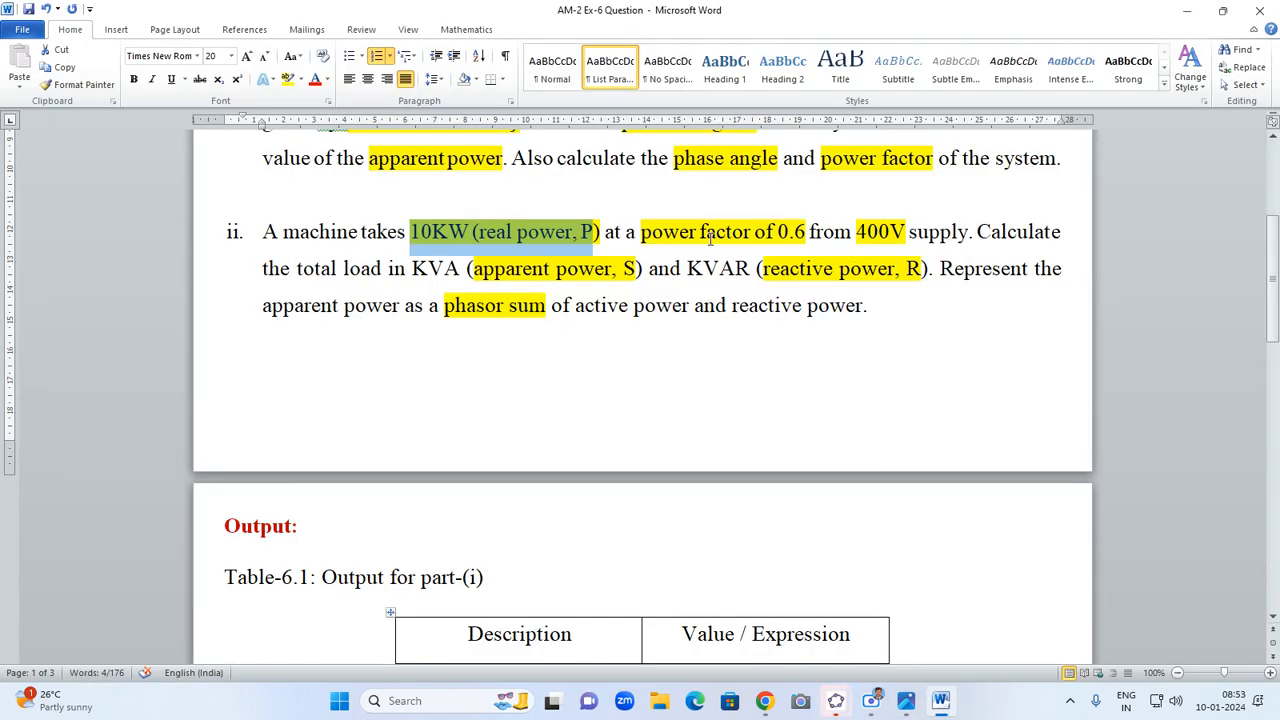
{"action": "left_click_drag", "start_coordinate": [776, 232], "coordinate": [808, 232]}
{"action": "mouse_move", "coordinate": [840, 705]}
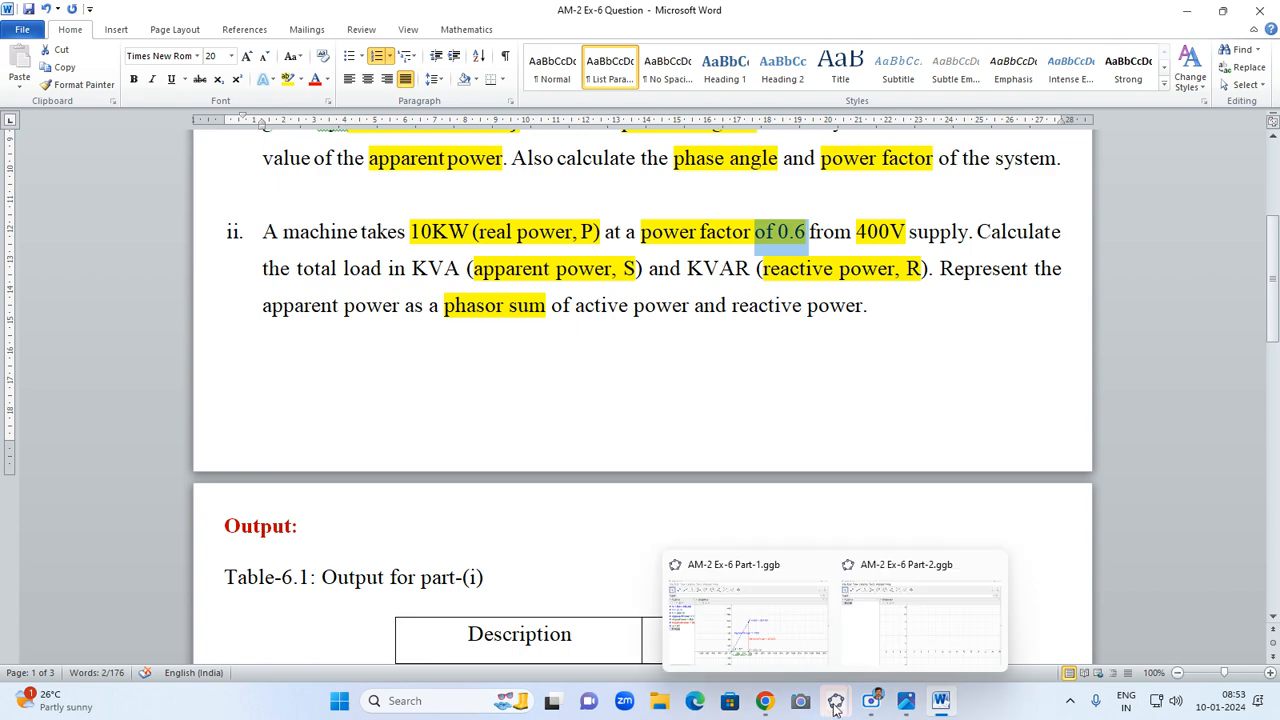
{"action": "left_click", "coordinate": [930, 625]}
{"action": "left_click", "coordinate": [145, 123]}
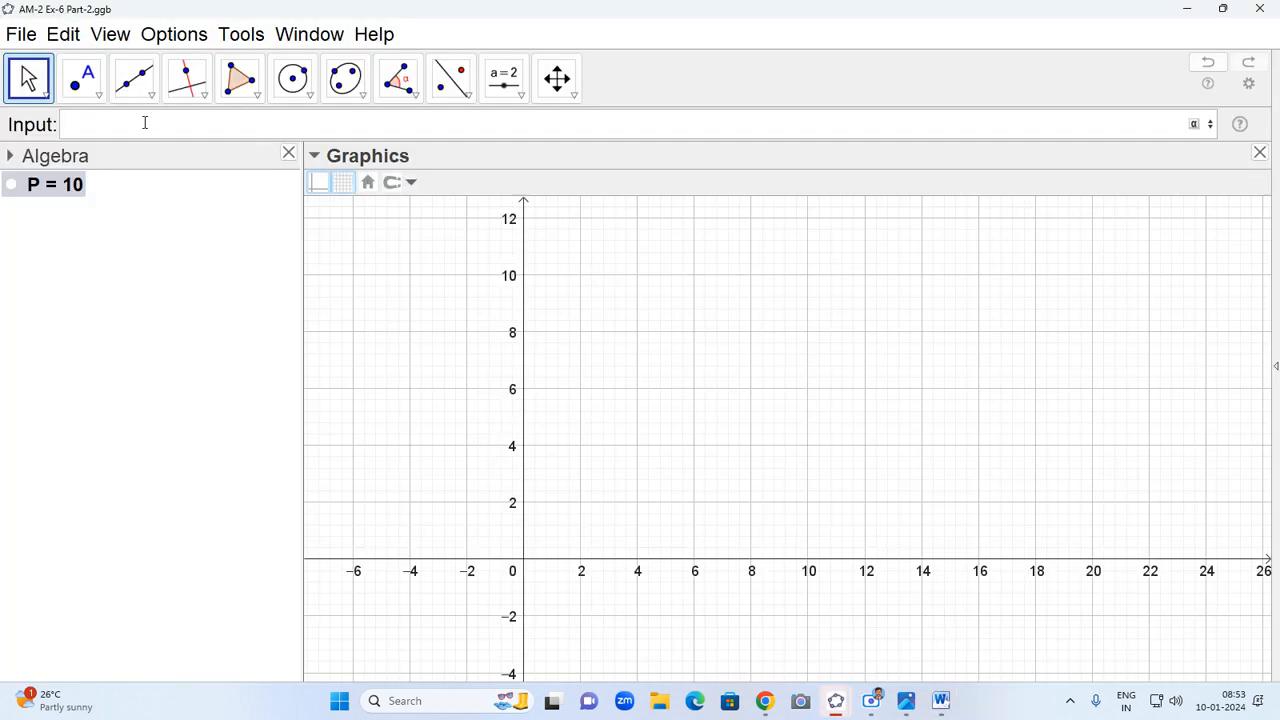
{"action": "type", "text": "F=0.6"}
{"action": "key", "text": "Return"}
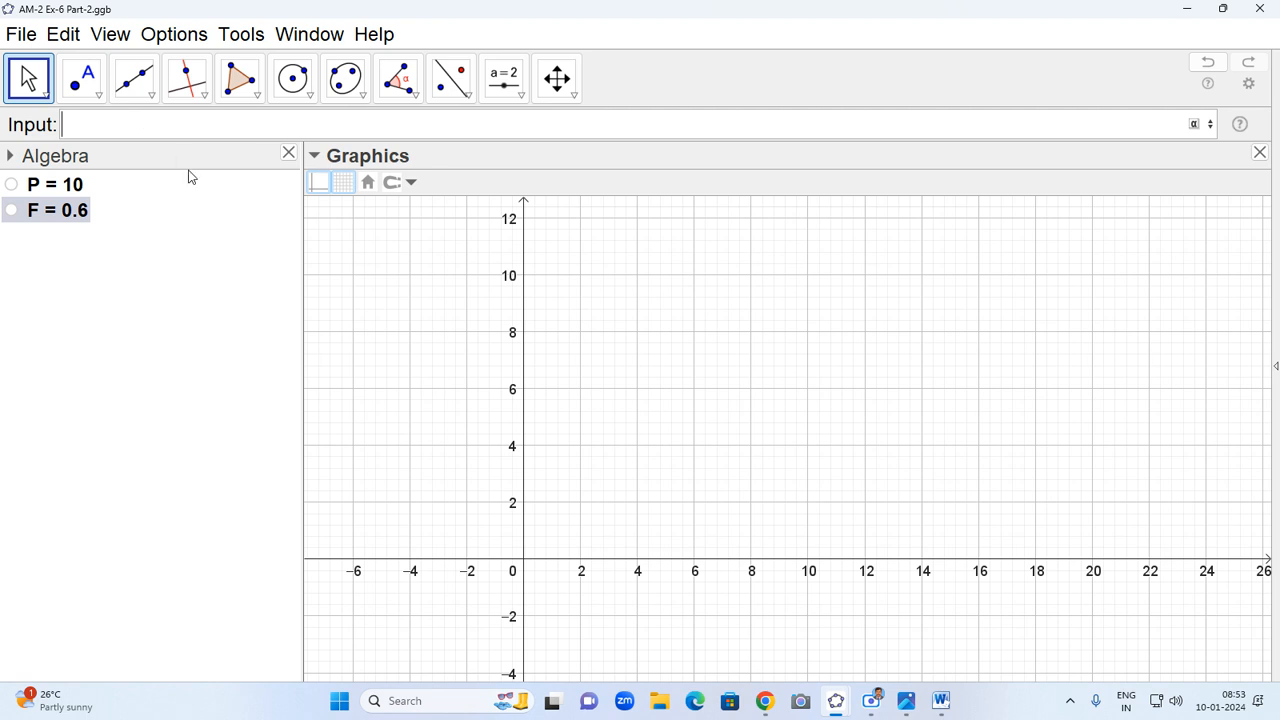
- Check the power triangle in the GeoGebra Part-1 window and define the phase angle as ϕ=acos(F) in the Part-2 window
{"action": "mouse_move", "coordinate": [840, 705]}
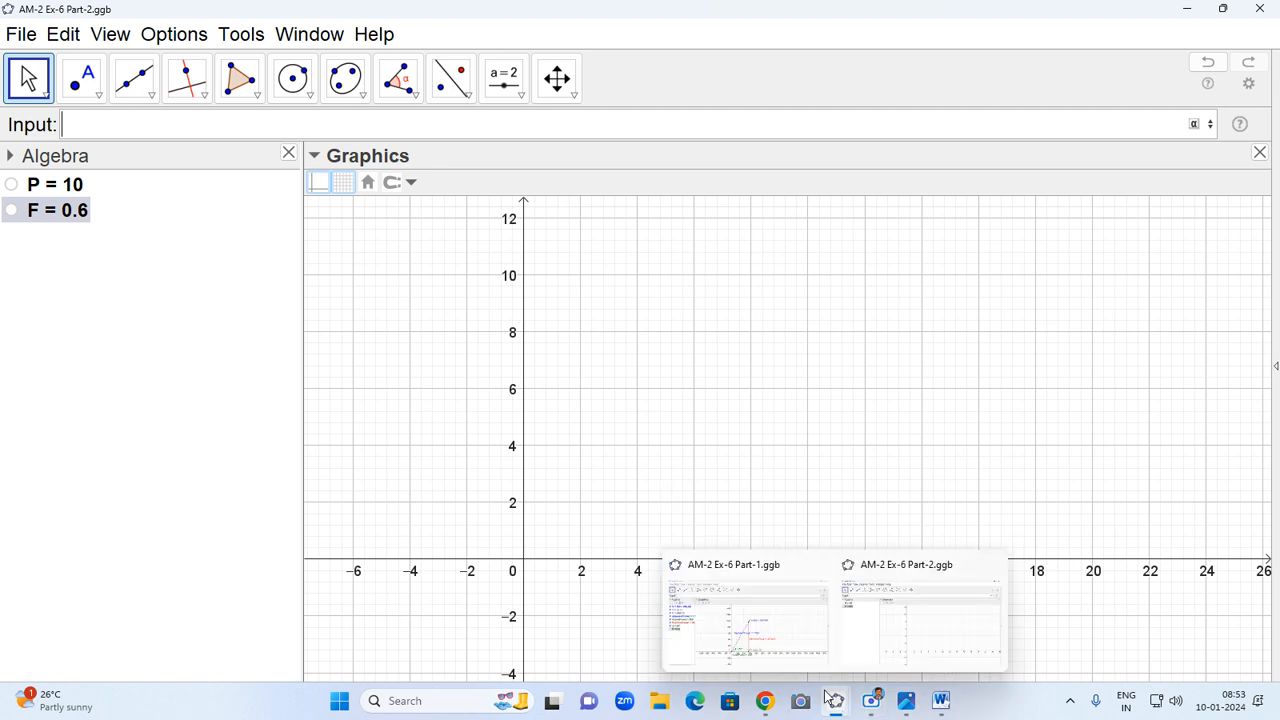
{"action": "left_click", "coordinate": [788, 652]}
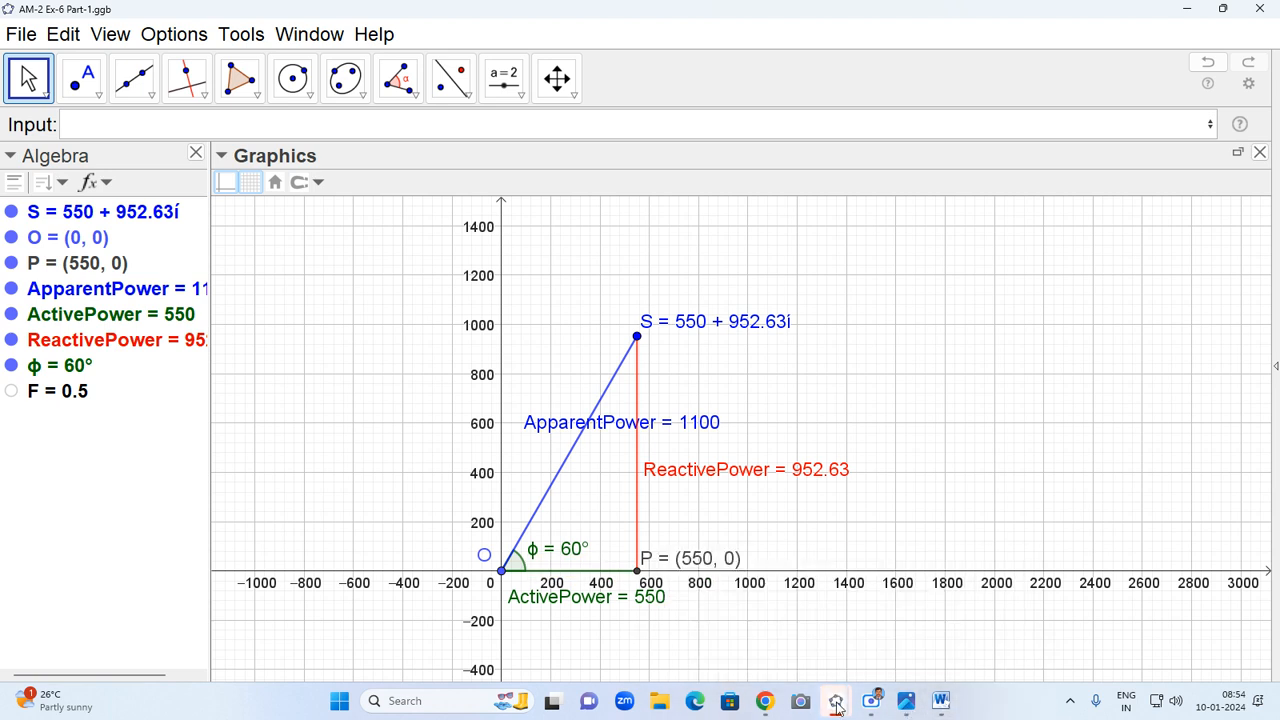
{"action": "mouse_move", "coordinate": [858, 677]}
{"action": "left_click", "coordinate": [920, 648]}
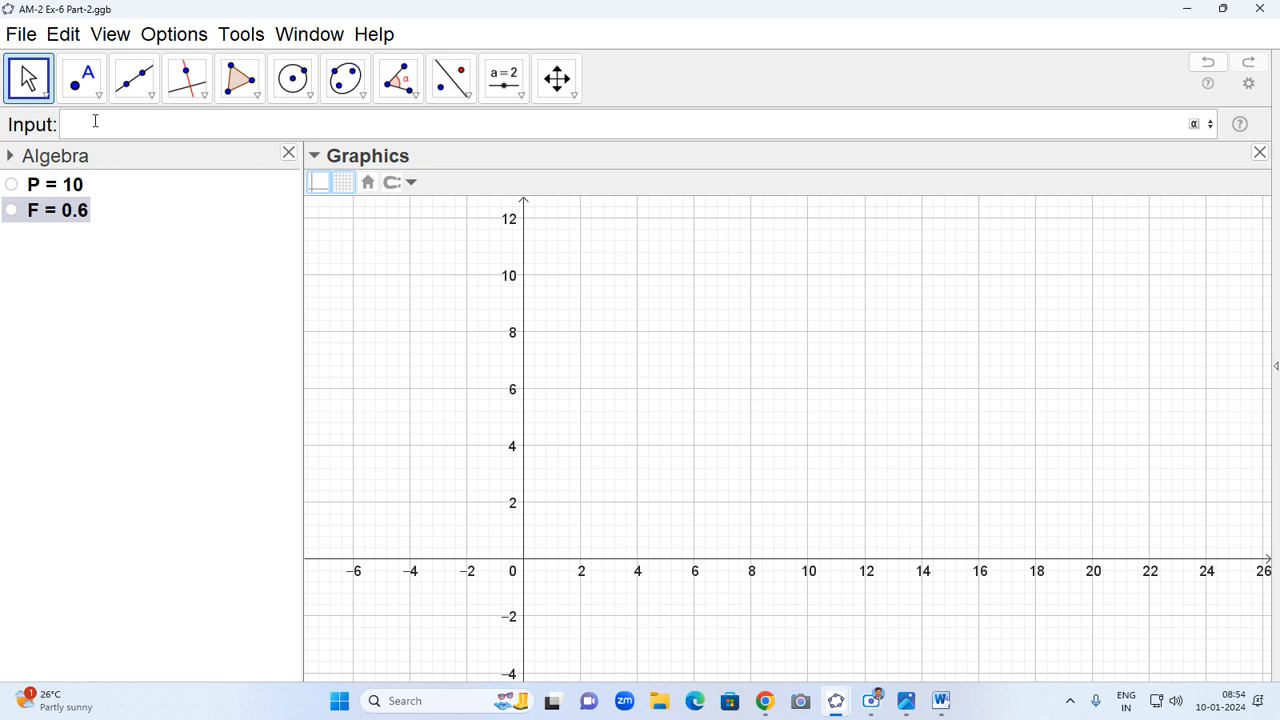
{"action": "left_click", "coordinate": [1194, 124]}
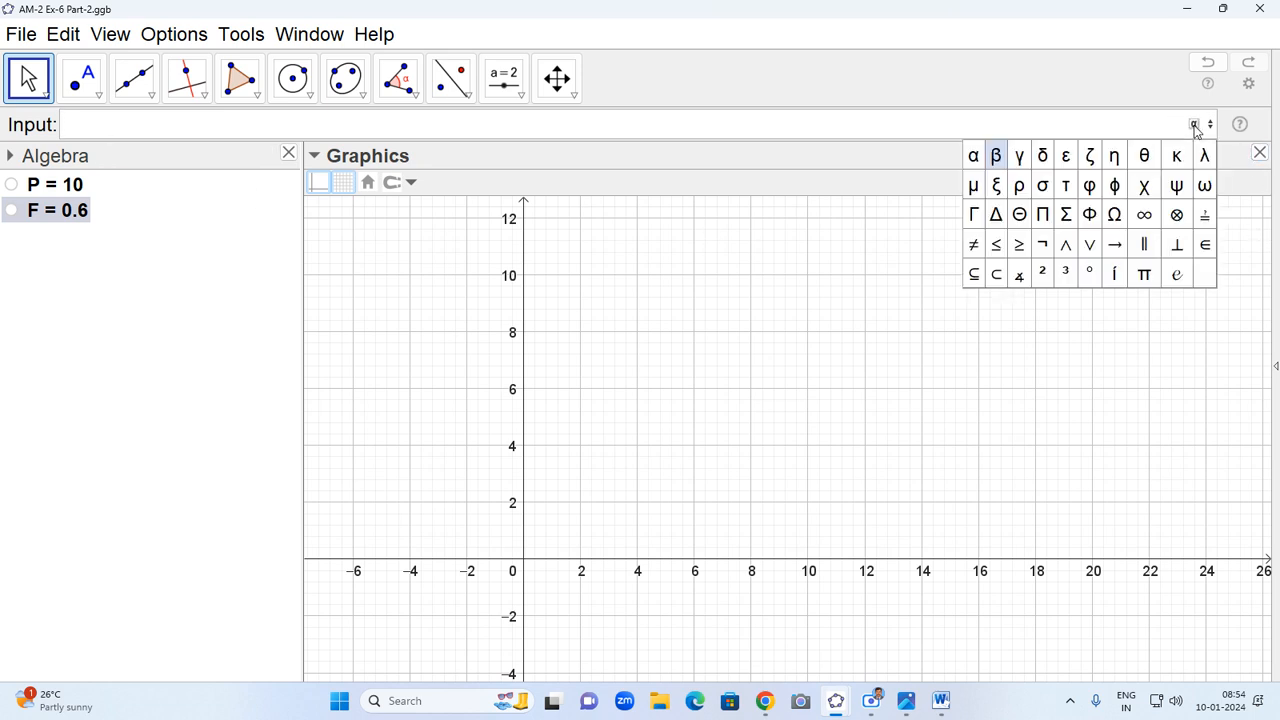
{"action": "left_click", "coordinate": [1110, 185]}
{"action": "type", "text": "="}
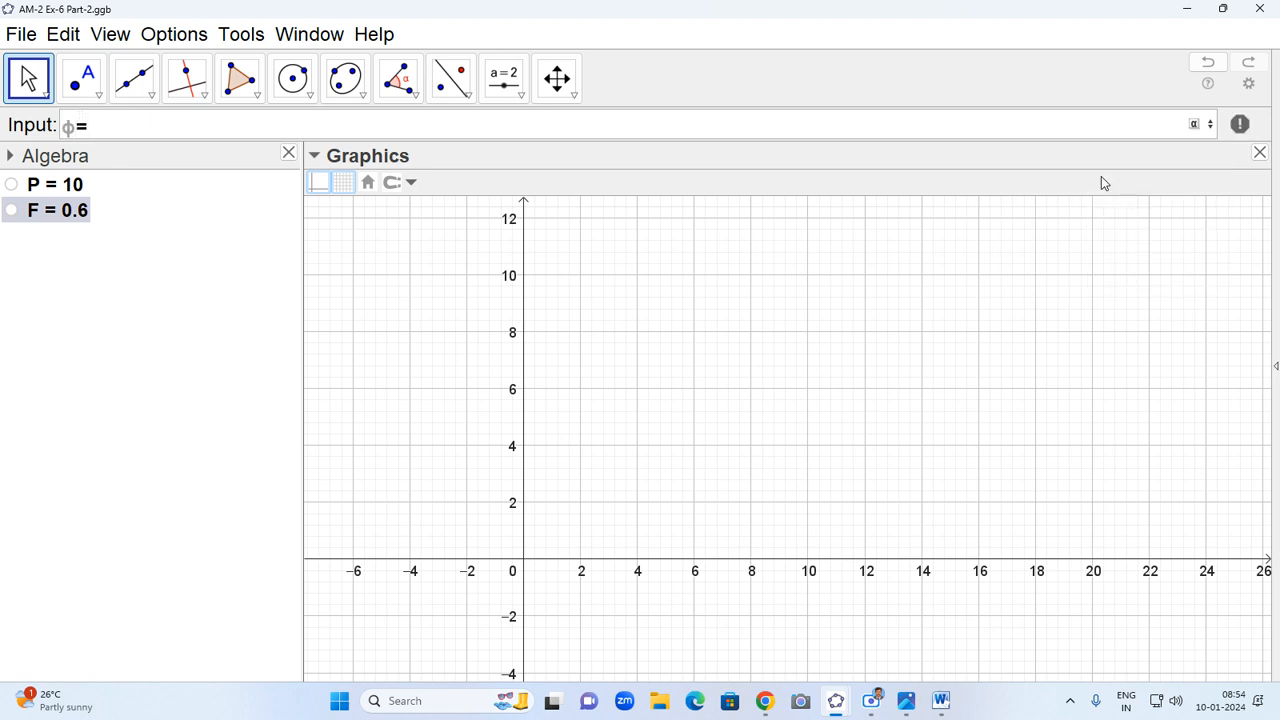
{"action": "type", "text": "acos"}
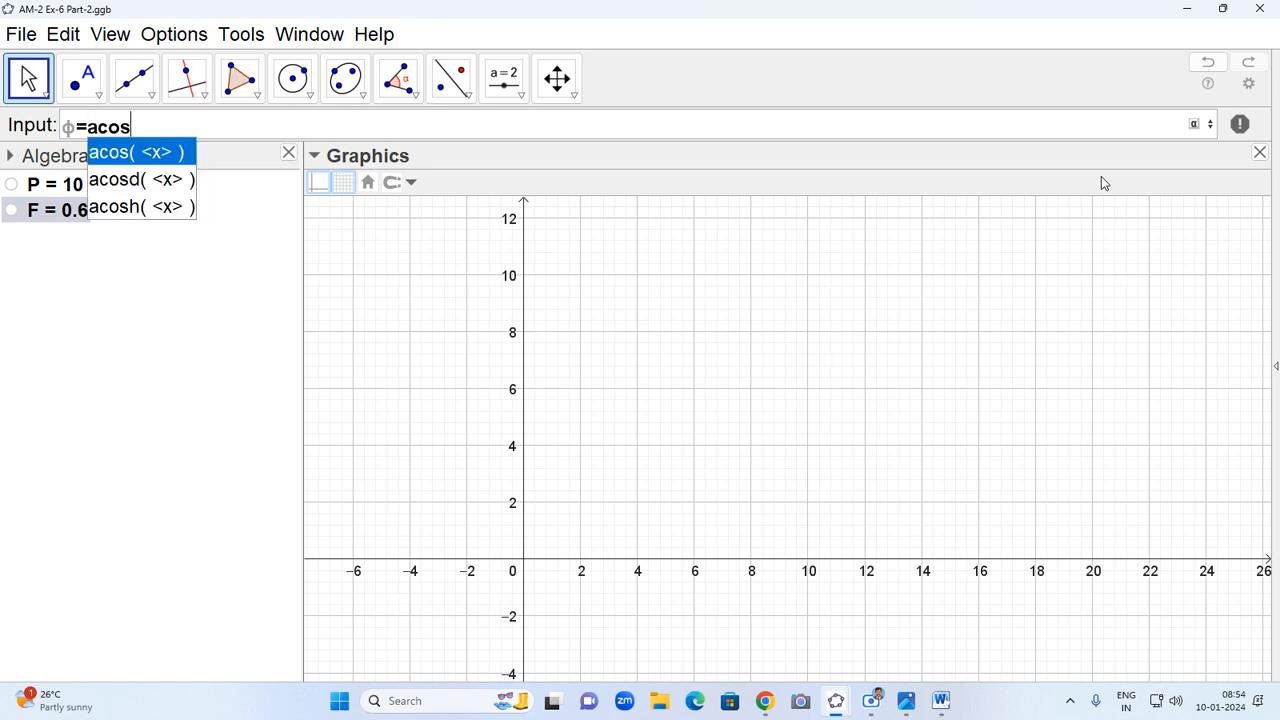
{"action": "key", "text": "Escape"}
{"action": "type", "text": "(F"}
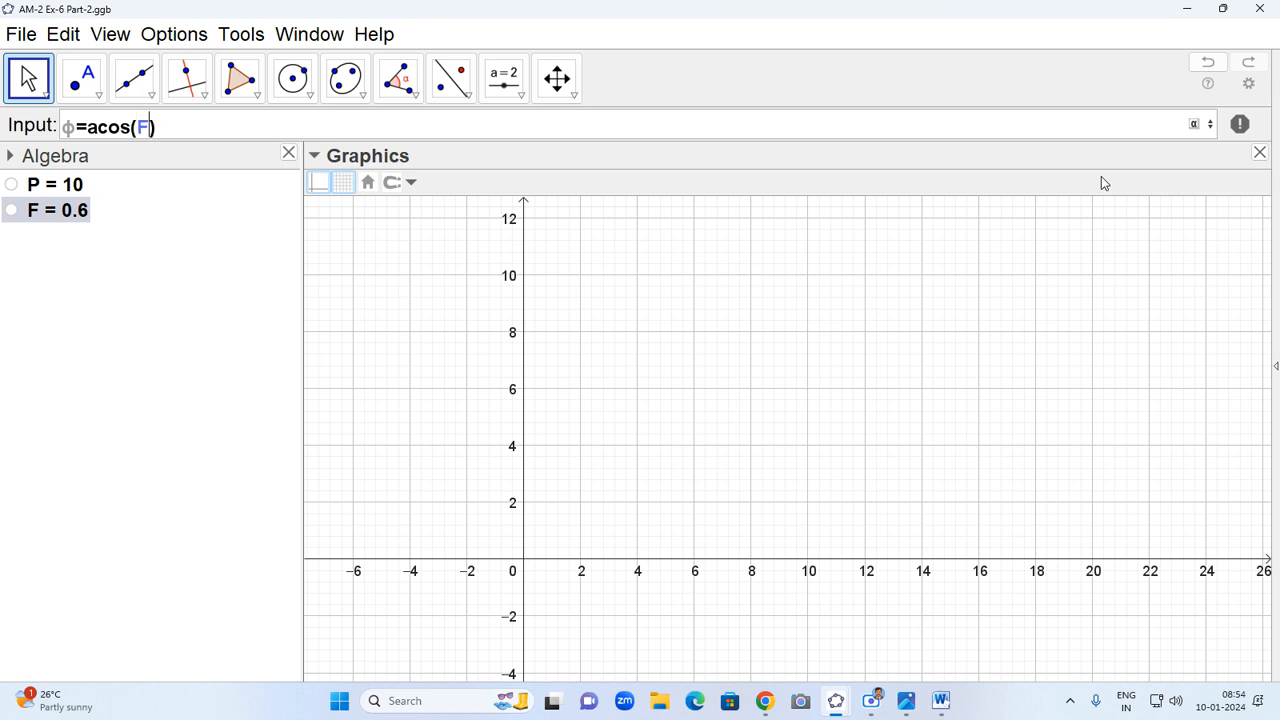
{"action": "key", "text": "Return"}
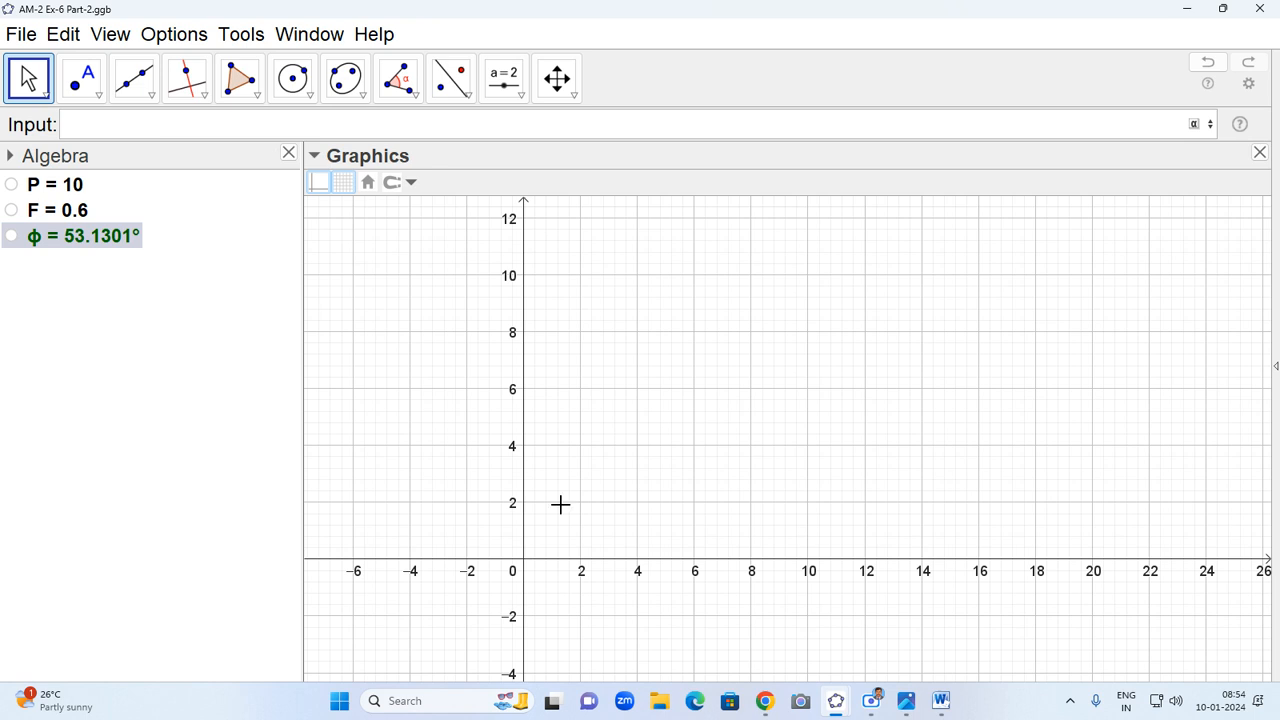
- Highlight the 400V supply in the Word question and define V=400 in the GeoGebra Part-2 window
{"action": "left_click", "coordinate": [938, 702]}
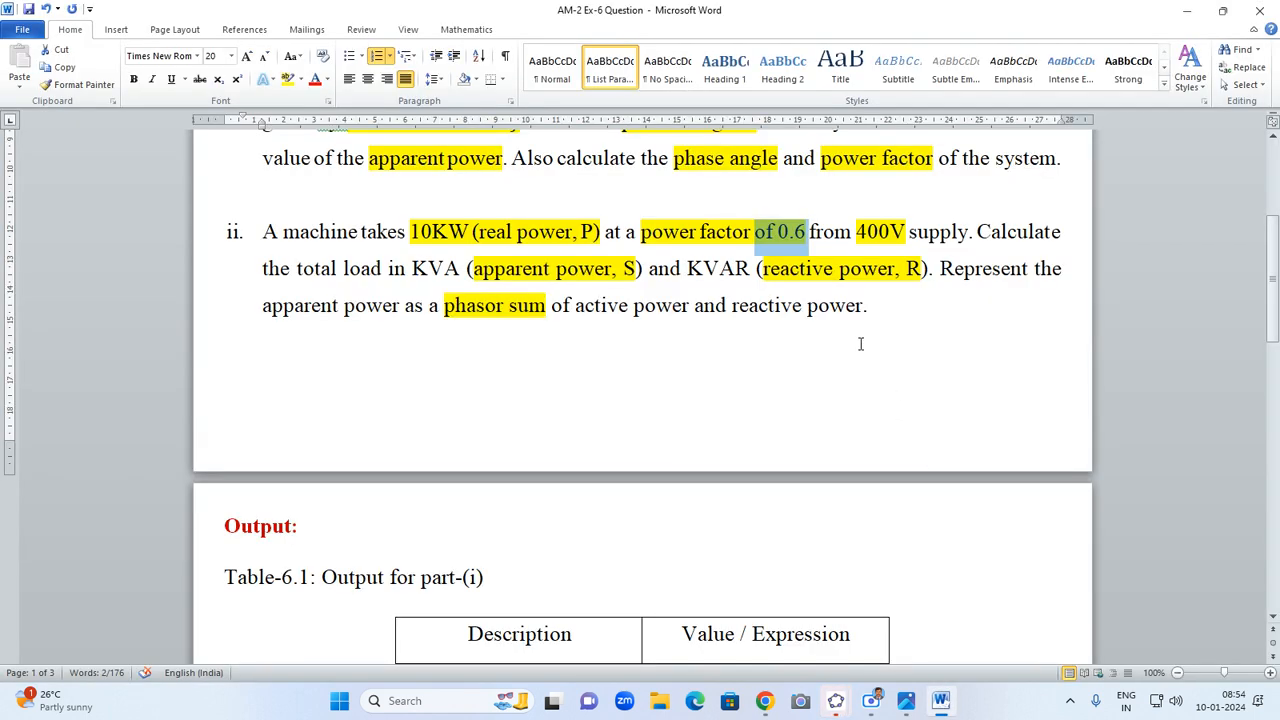
{"action": "left_click_drag", "start_coordinate": [858, 231], "coordinate": [903, 230]}
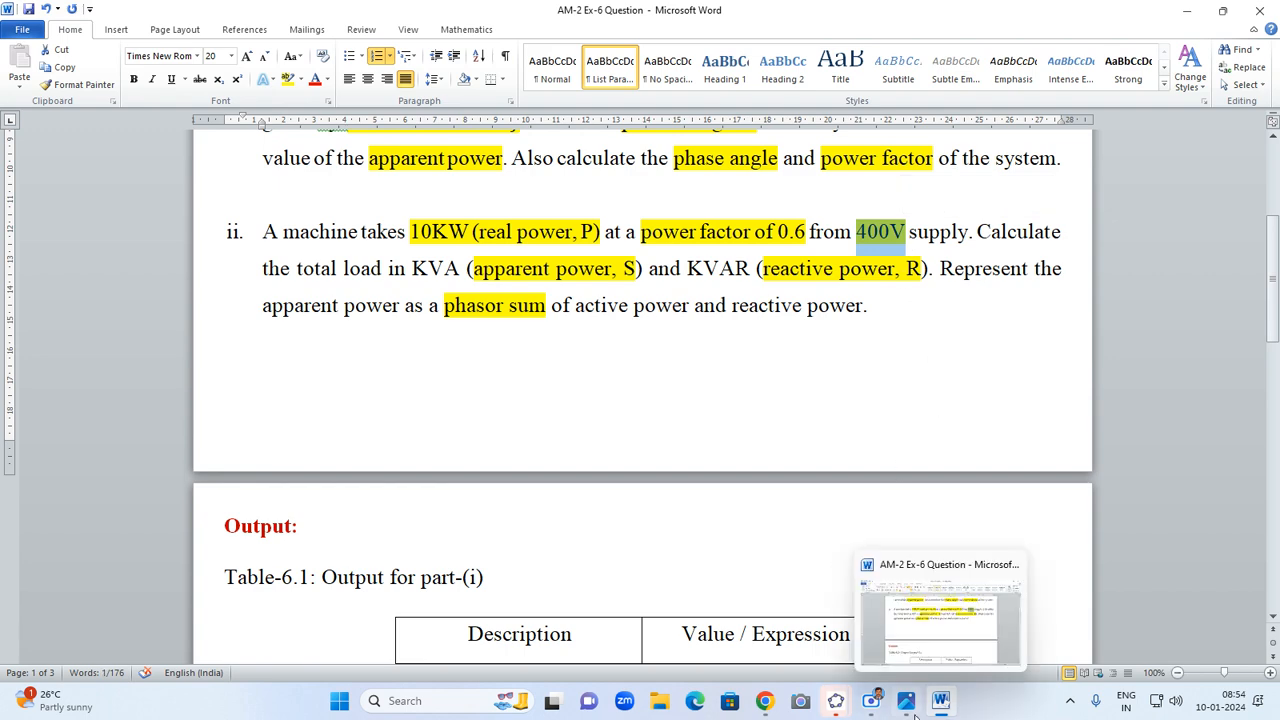
{"action": "left_click", "coordinate": [889, 633]}
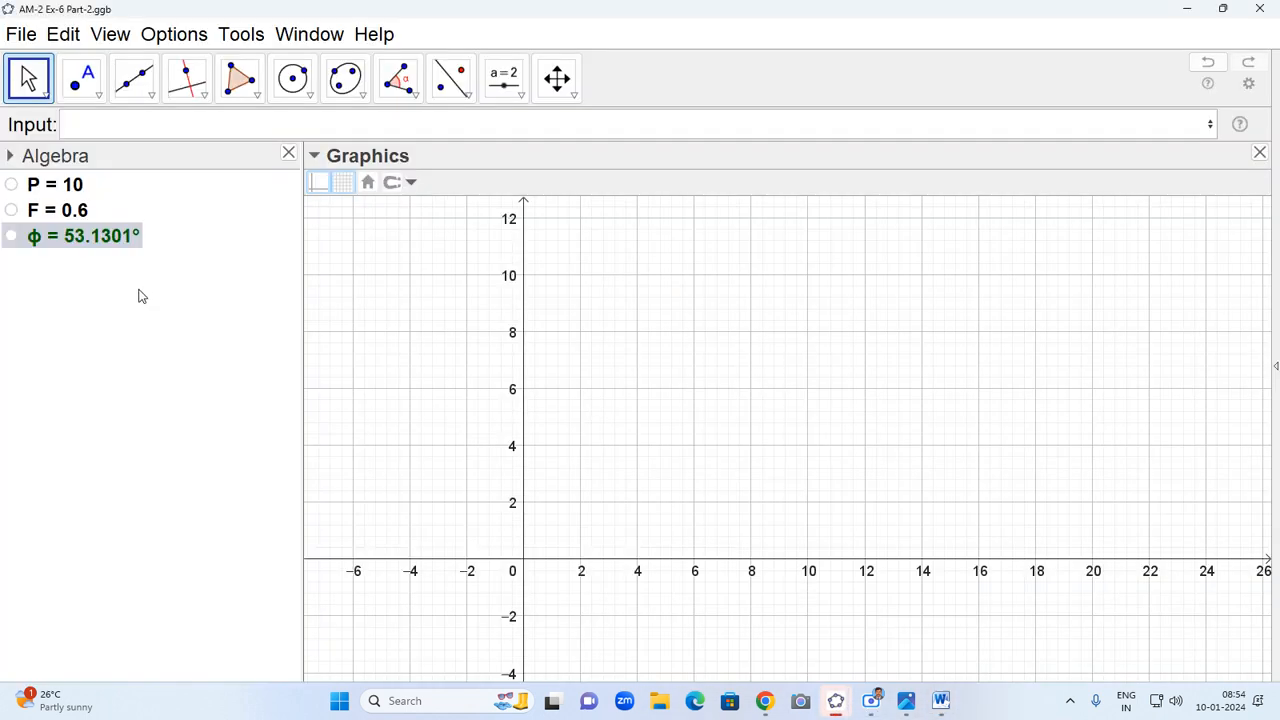
{"action": "left_click", "coordinate": [109, 124]}
{"action": "type", "text": "V=400"}
{"action": "key", "text": "Return"}
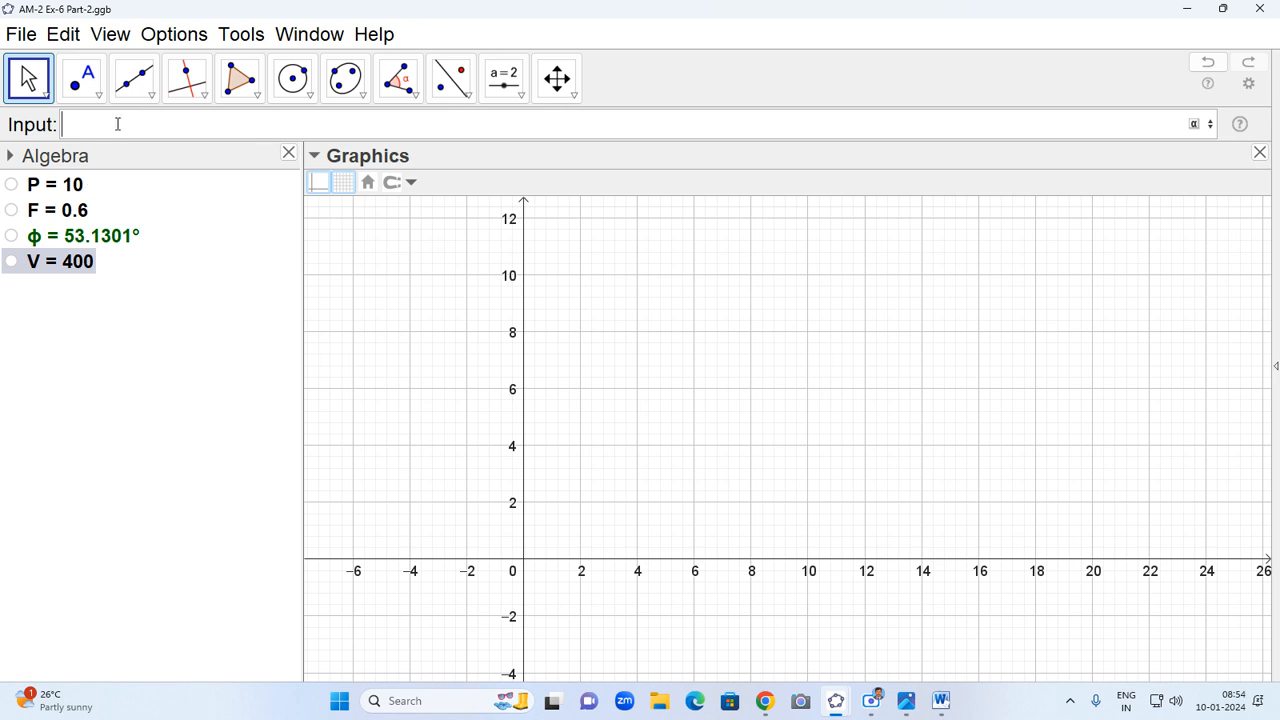
- Define the current as I=P/(V cos(ϕ))
{"action": "type", "text": "I=P/(V cos"}
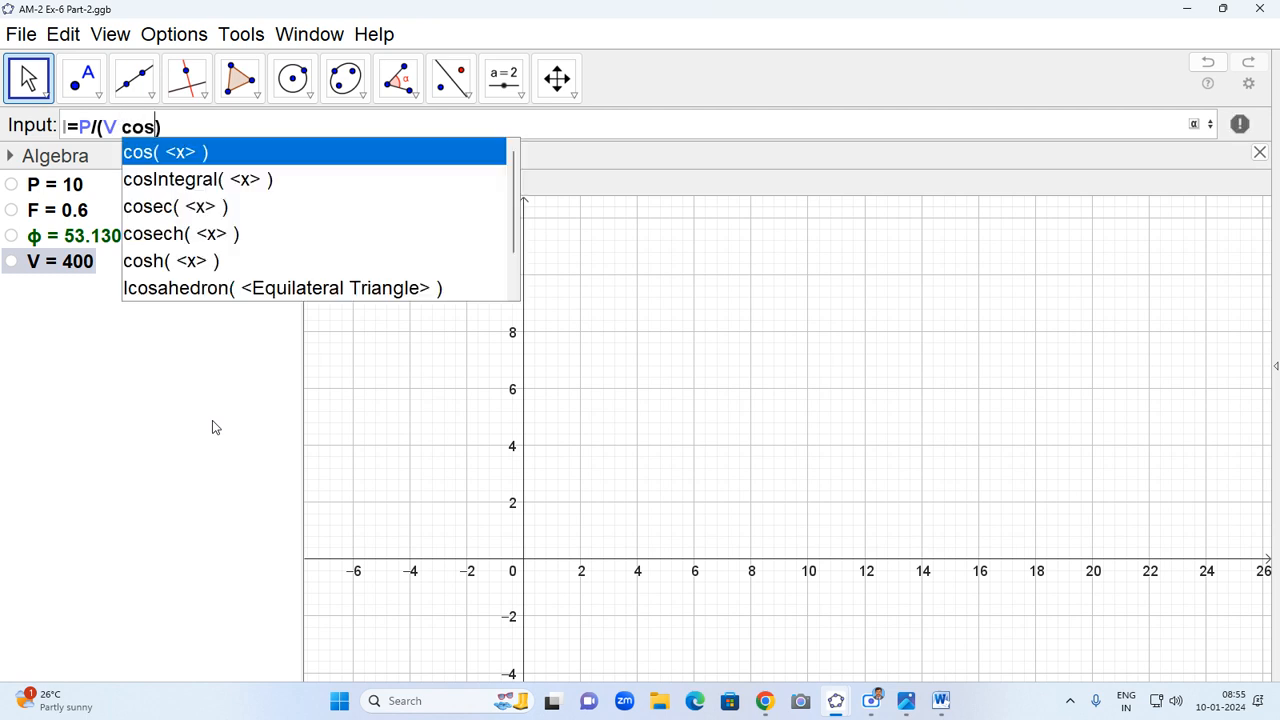
{"action": "key", "text": "Escape"}
{"action": "type", "text": "("}
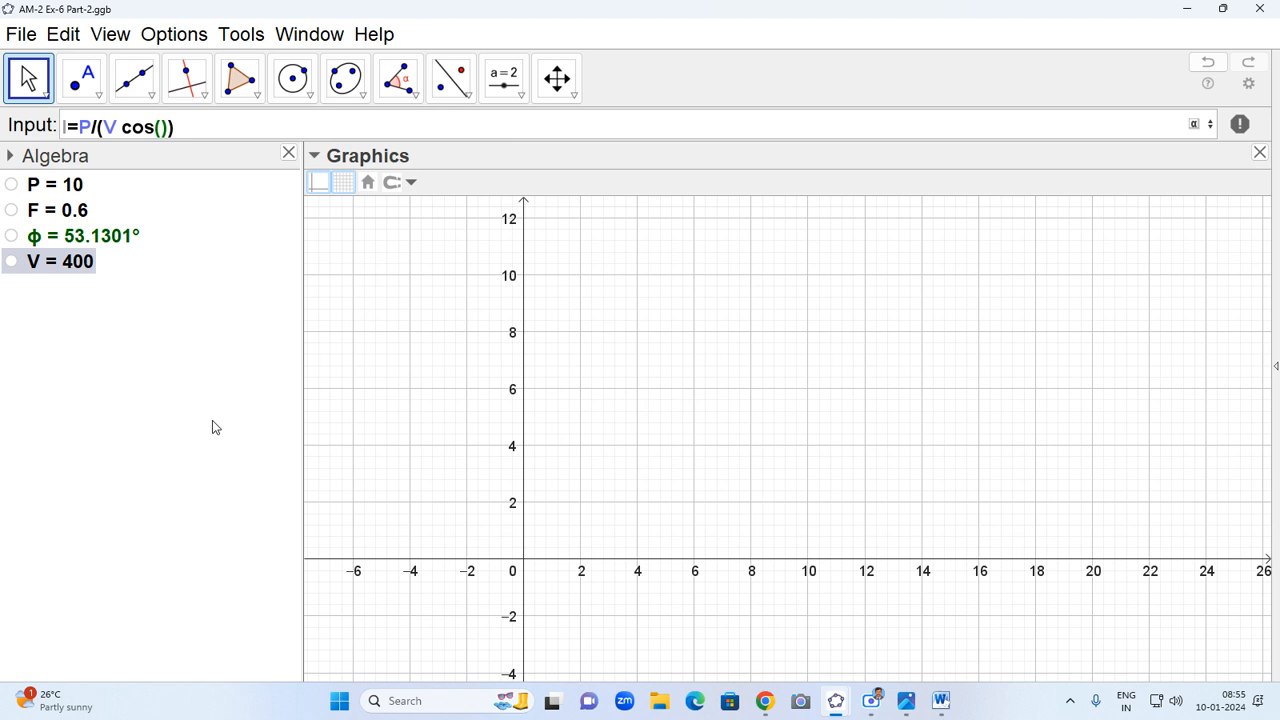
{"action": "left_click", "coordinate": [1197, 125]}
{"action": "left_click", "coordinate": [1115, 186]}
{"action": "key", "text": "Return"}
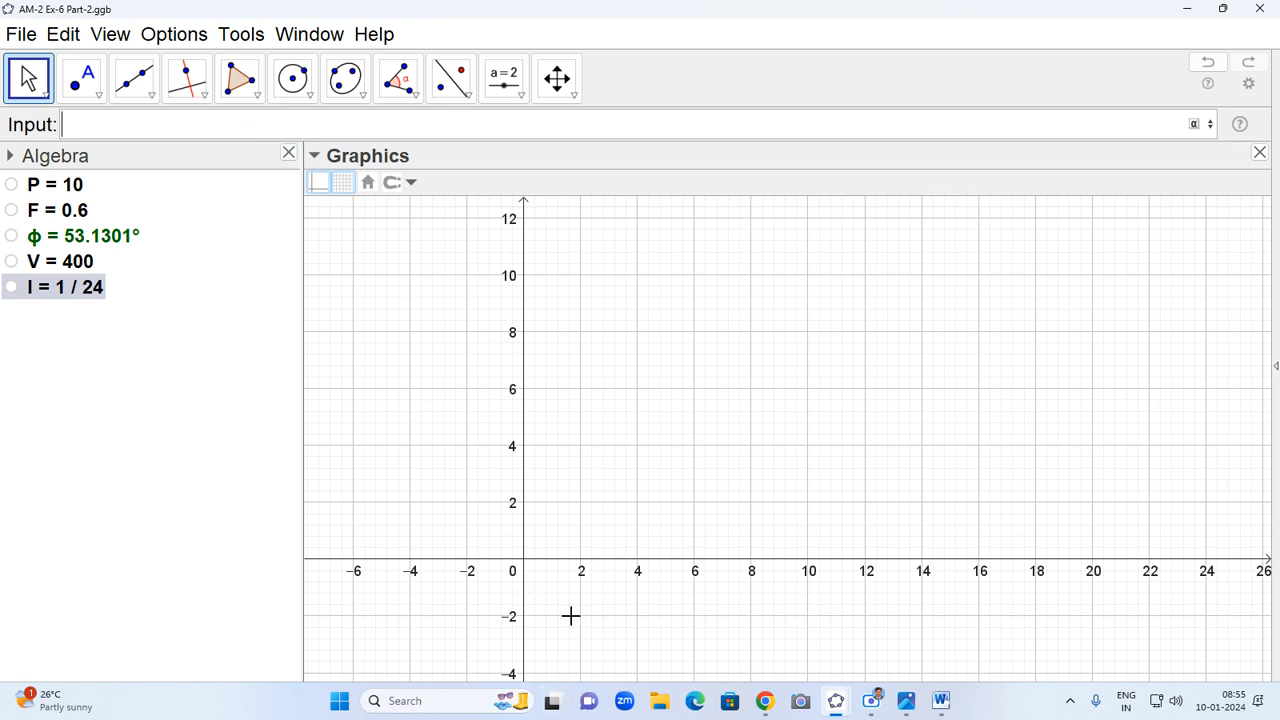
{"action": "type", "text": "Rea"}
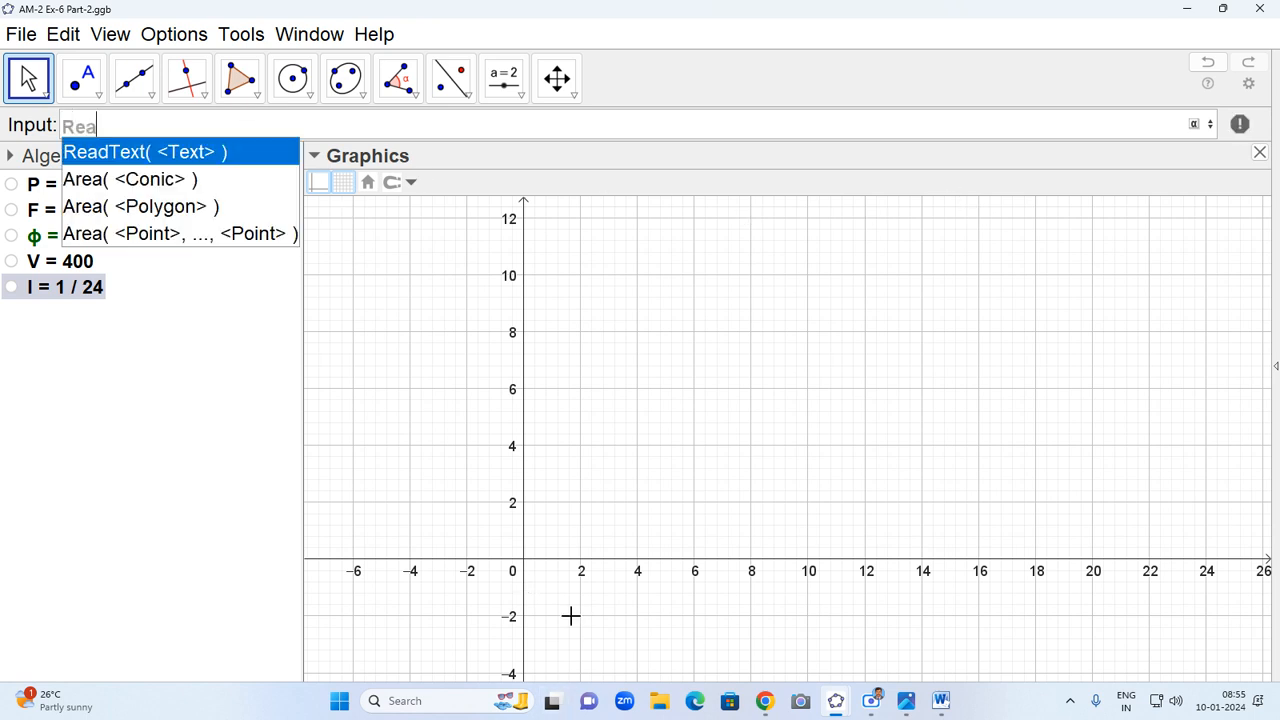
{"action": "type", "text": "ctive"}
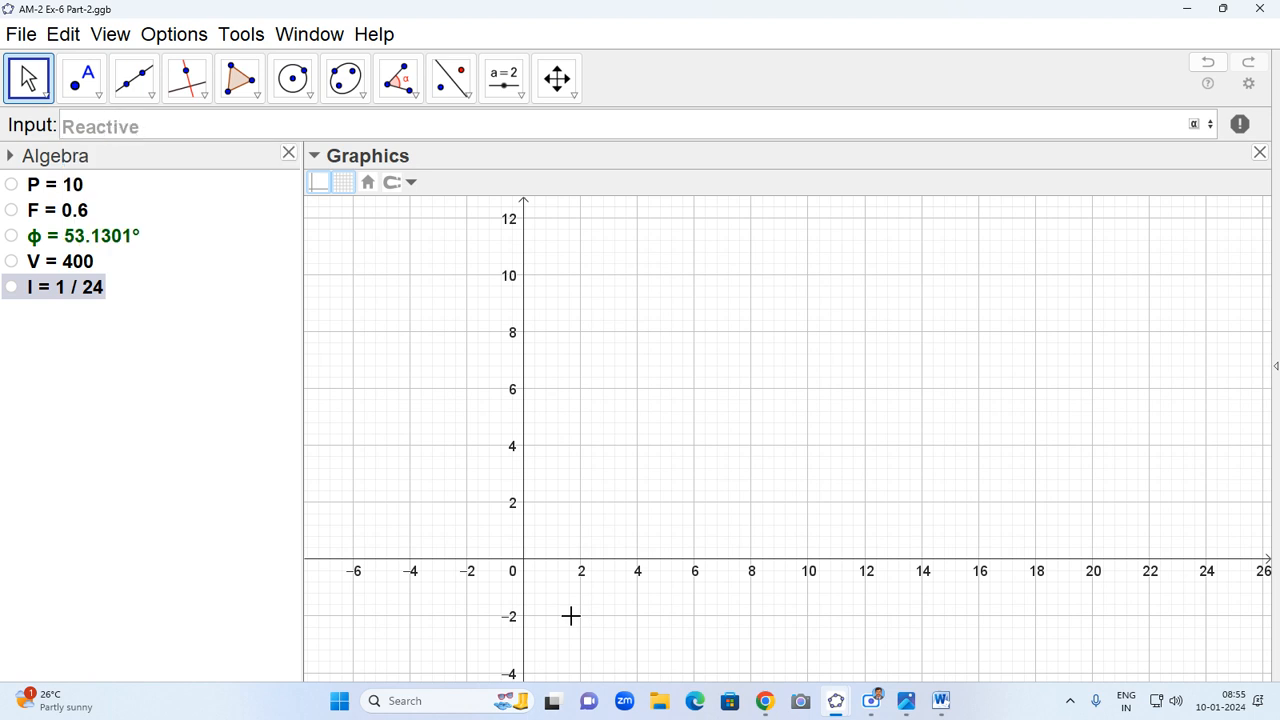
{"action": "type", "text": "Power"}
{"action": "key", "text": "BackSpace"}
{"action": "key", "text": "BackSpace"}
{"action": "key", "text": "BackSpace"}
{"action": "key", "text": "BackSpace"}
{"action": "key", "text": "BackSpace"}
{"action": "key", "text": "BackSpace"}
{"action": "key", "text": "BackSpace"}
{"action": "key", "text": "BackSpace"}
{"action": "key", "text": "BackSpace"}
{"action": "key", "text": "BackSpace"}
{"action": "key", "text": "BackSpace"}
{"action": "key", "text": "BackSpace"}
{"action": "key", "text": "BackSpace"}
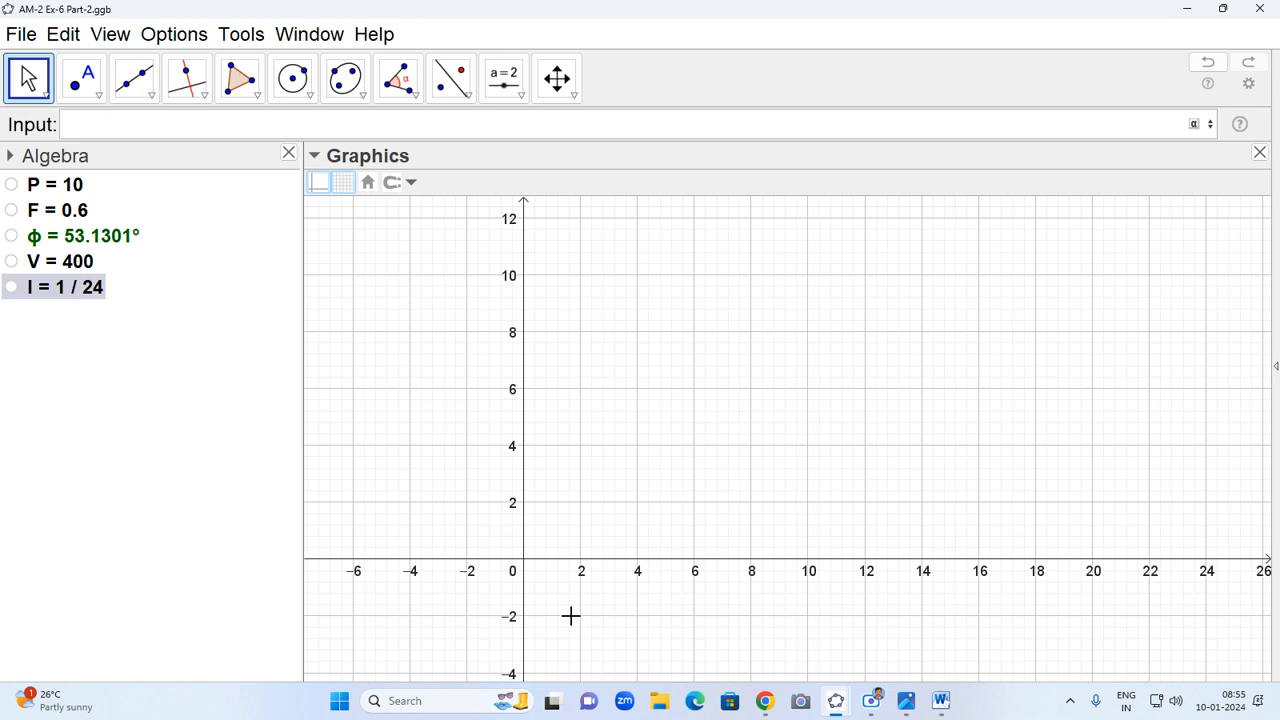
- Define the reactive power as R=V I sin(ϕ)
{"action": "type", "text": "R=V I sin("}
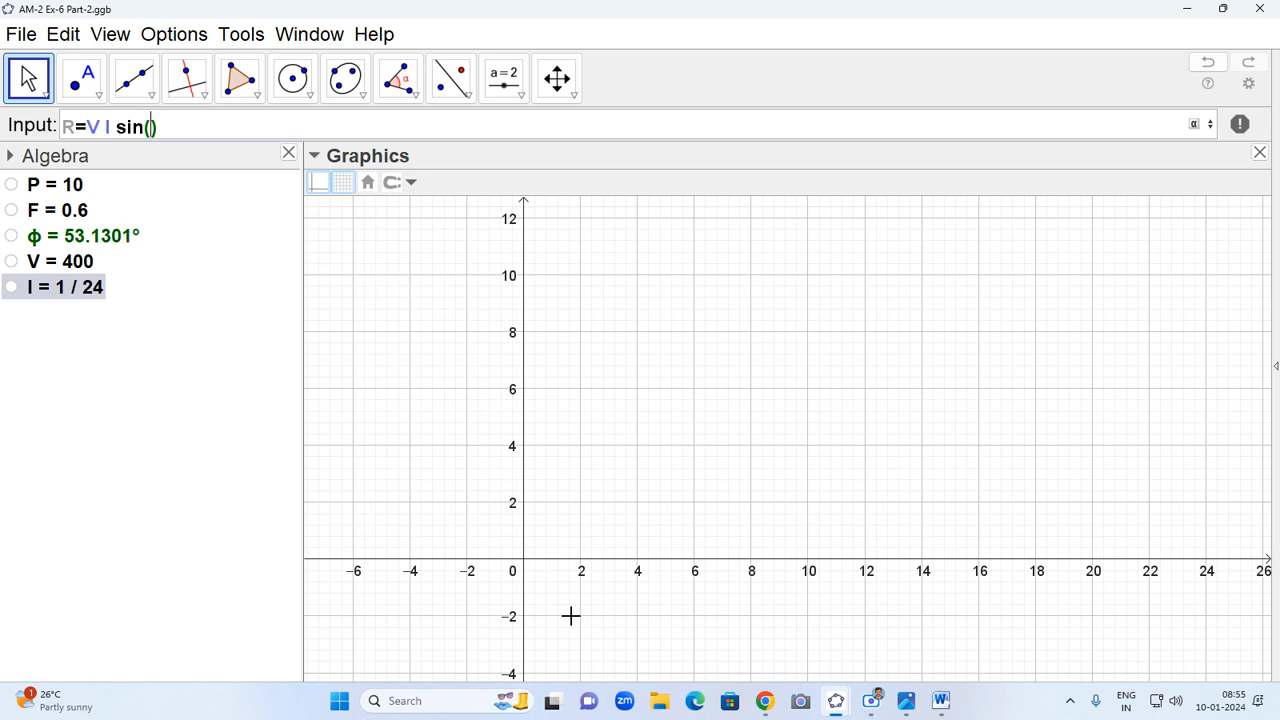
{"action": "left_click", "coordinate": [1195, 125]}
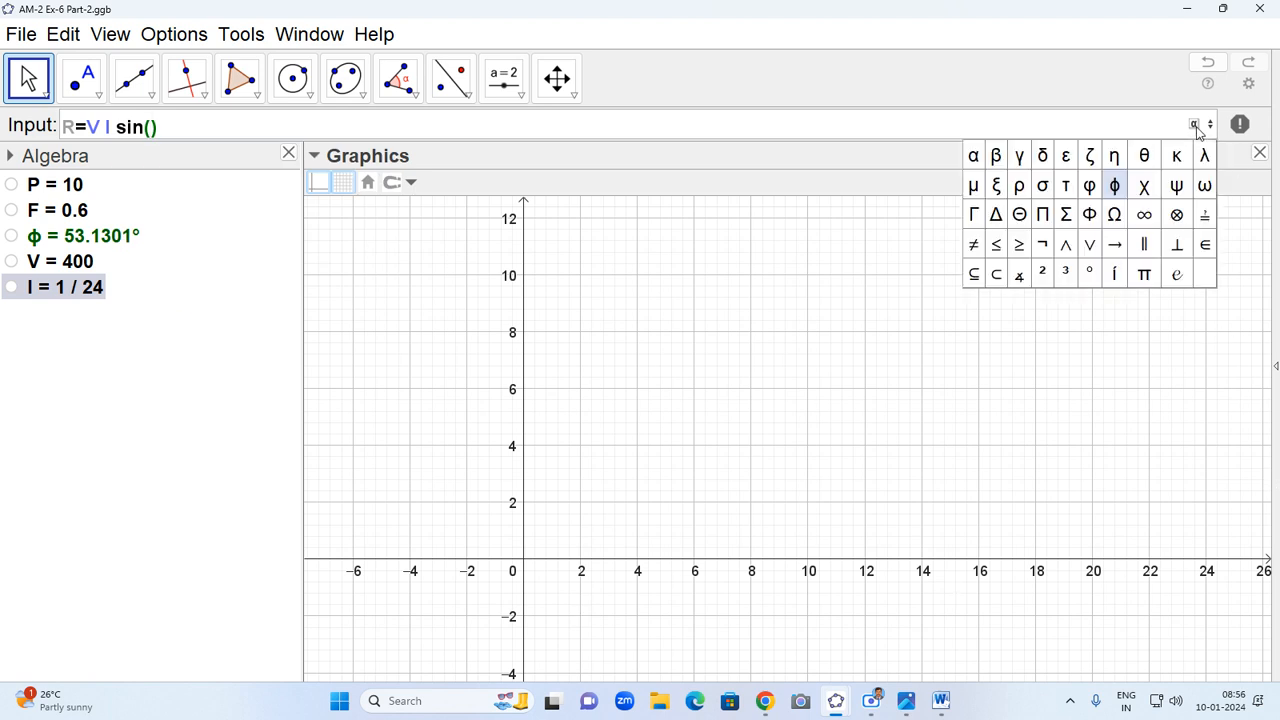
{"action": "left_click", "coordinate": [1115, 186]}
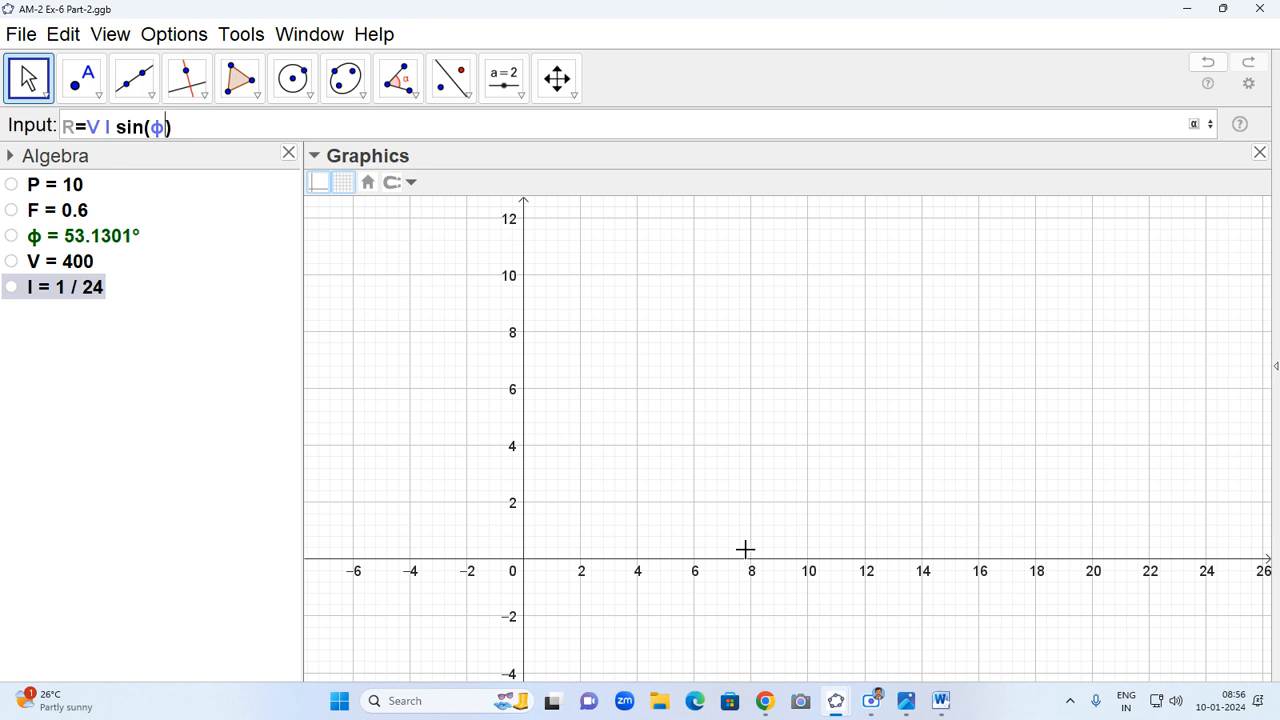
{"action": "key", "text": "Return"}
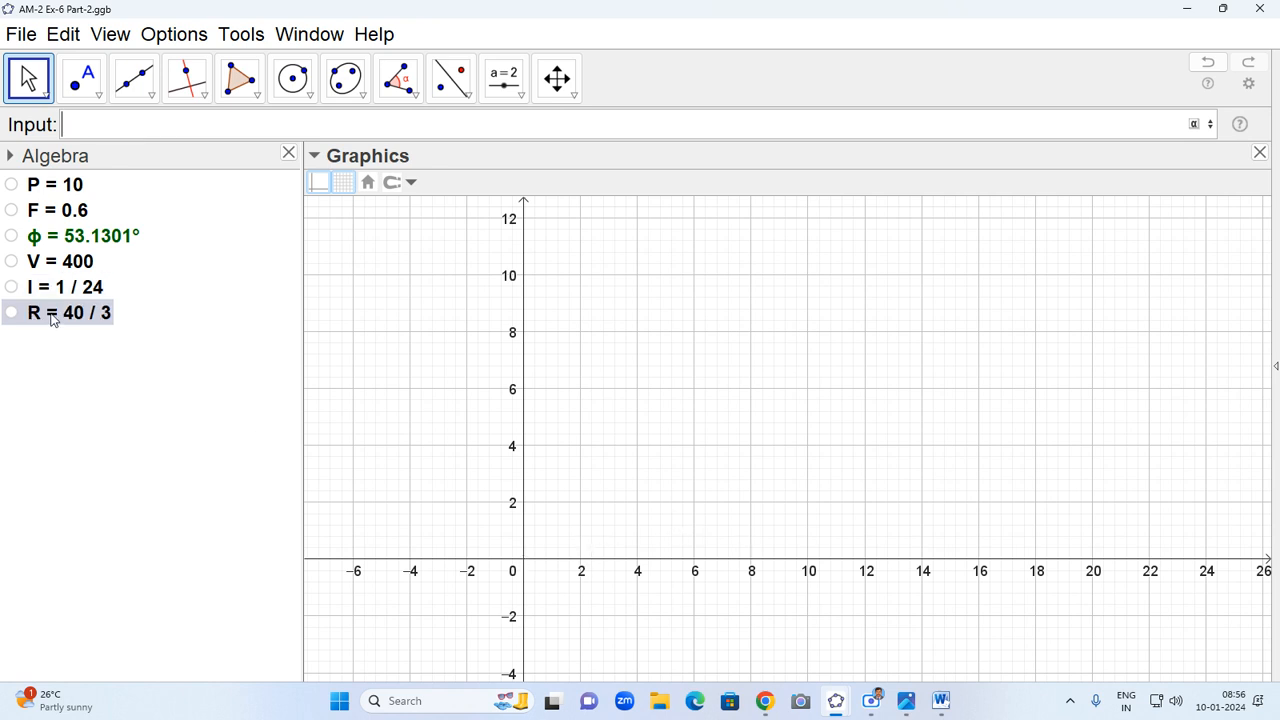
- Define the complex power S from the active and reactive power as S=P+Ri
{"action": "mouse_move", "coordinate": [55, 318]}
{"action": "mouse_move", "coordinate": [62, 191]}
{"action": "type", "text": "S=P+"}
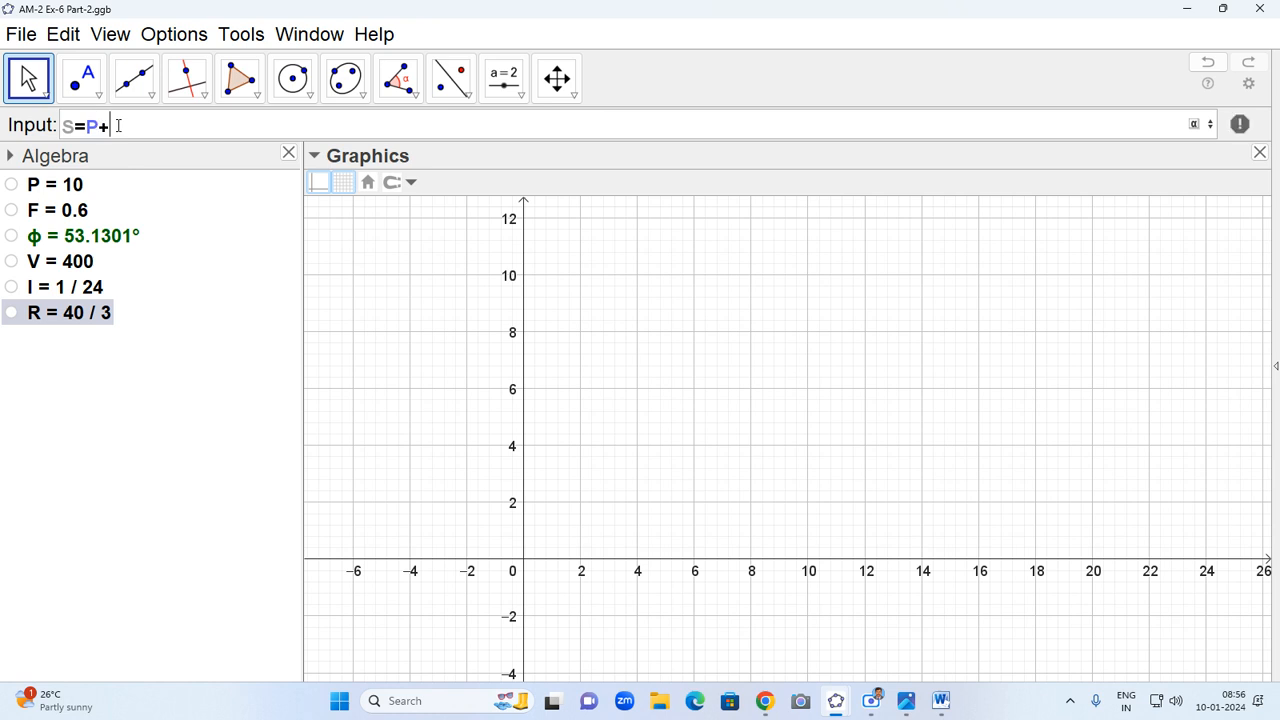
{"action": "type", "text": "F"}
{"action": "key", "text": "BackSpace"}
{"action": "type", "text": "R"}
{"action": "type", "text": "i"}
{"action": "key", "text": "Return"}
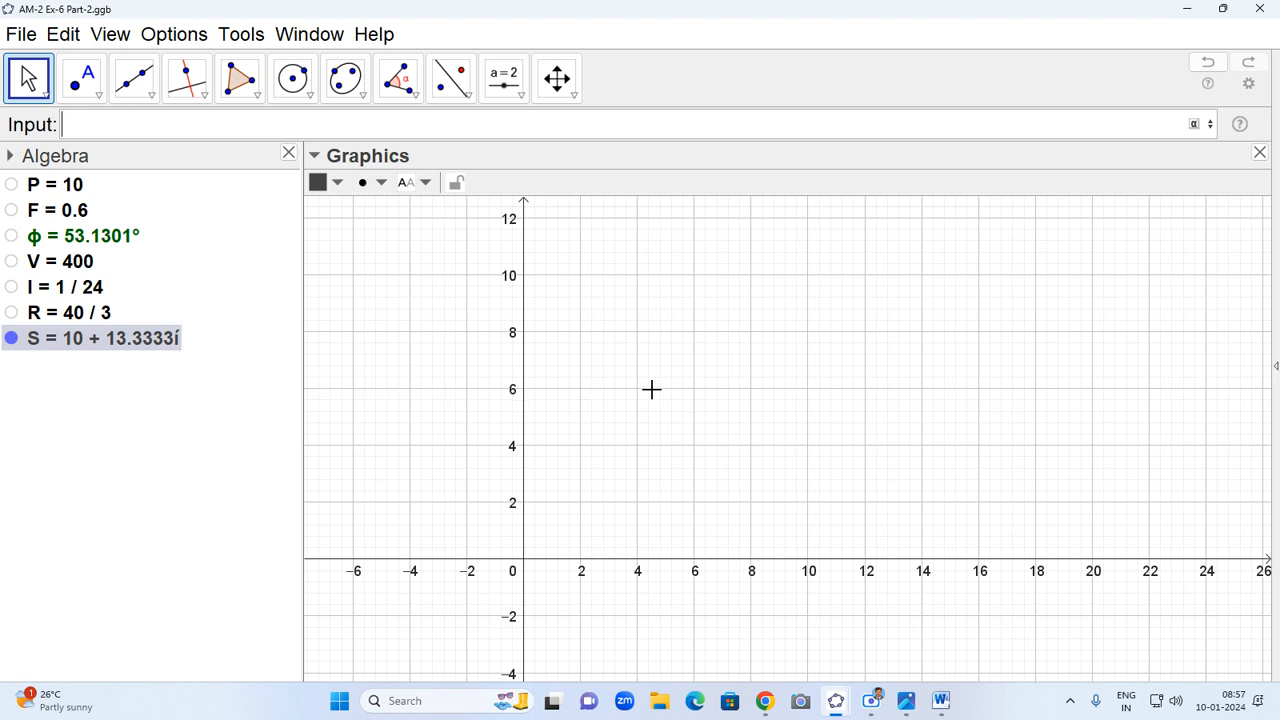
- Set the label of point S to show Name & Value and close its properties
{"action": "scroll", "coordinate": [651, 389], "scroll_direction": "down", "scroll_amount": 3}
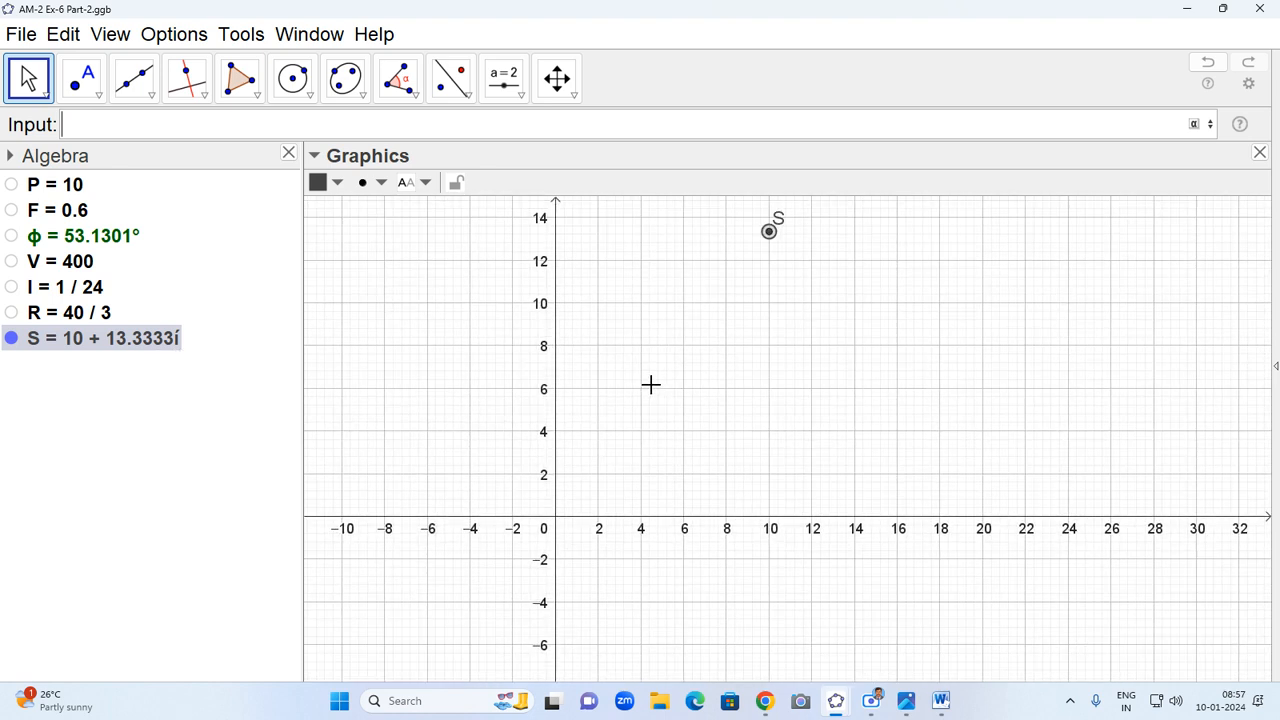
{"action": "scroll", "coordinate": [651, 385], "scroll_direction": "down", "scroll_amount": 3}
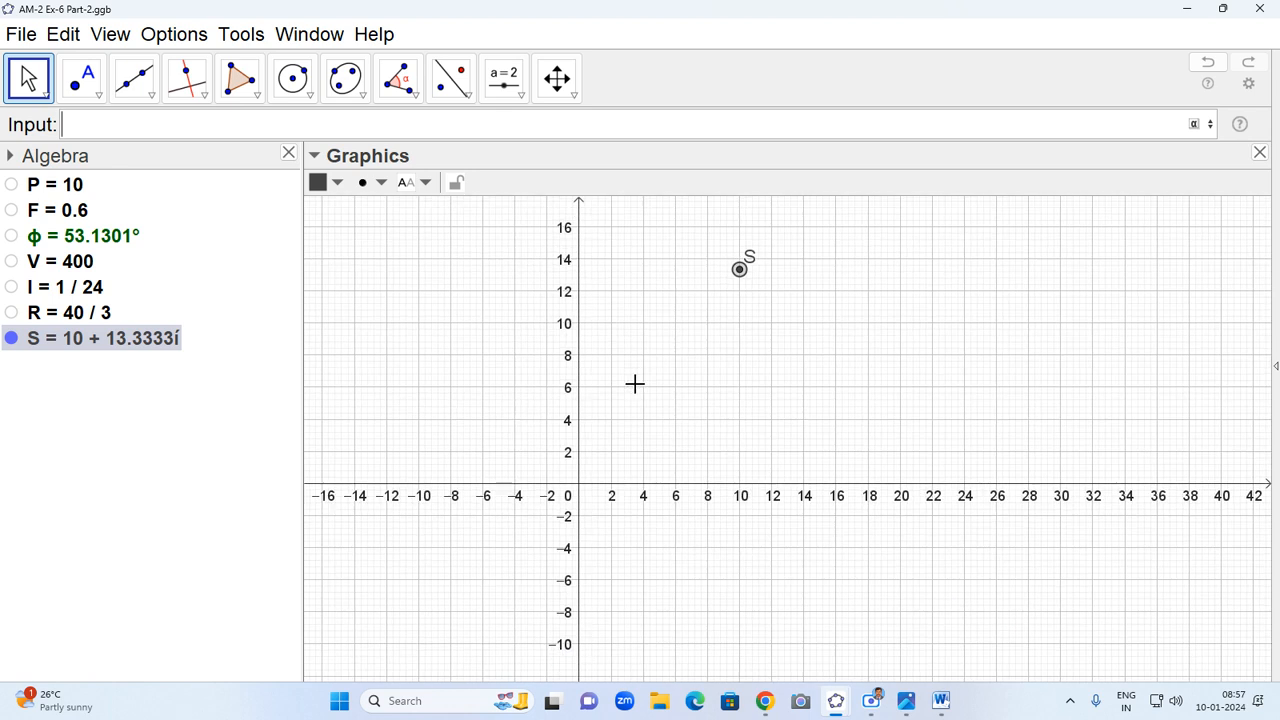
{"action": "left_click_drag", "start_coordinate": [786, 352], "coordinate": [786, 393]}
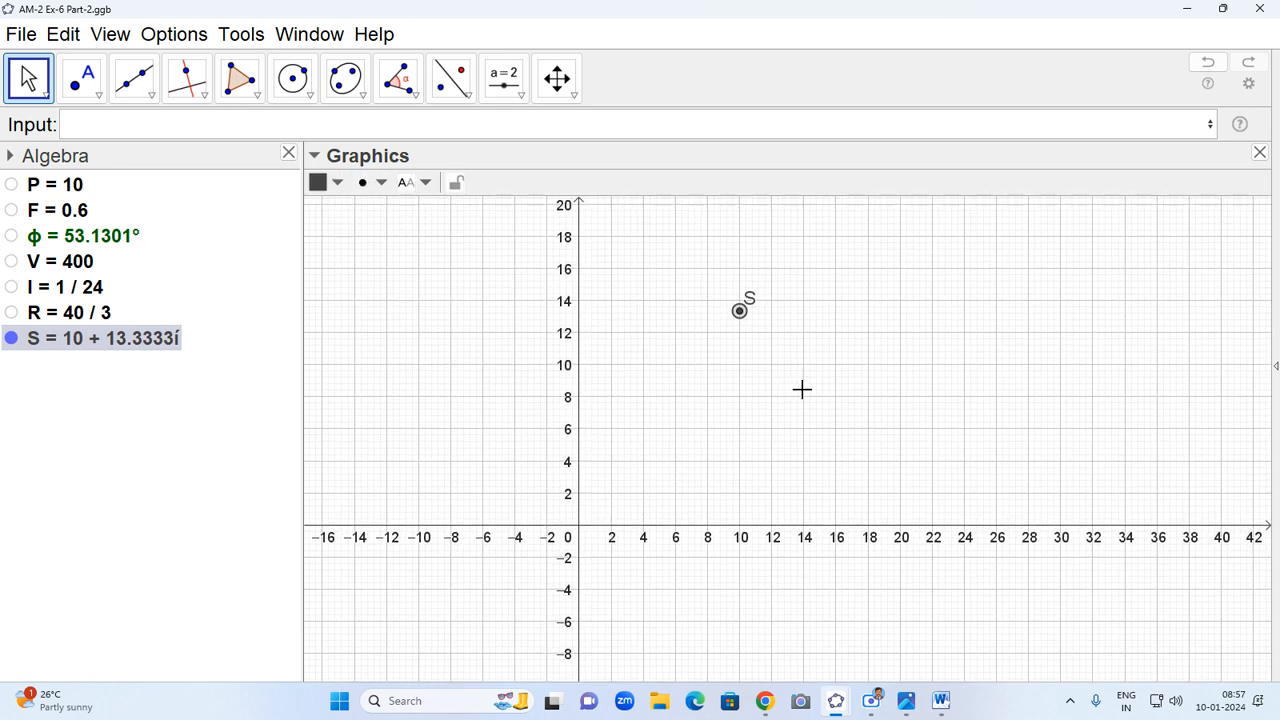
{"action": "scroll", "coordinate": [802, 389], "scroll_direction": "up", "scroll_amount": 1}
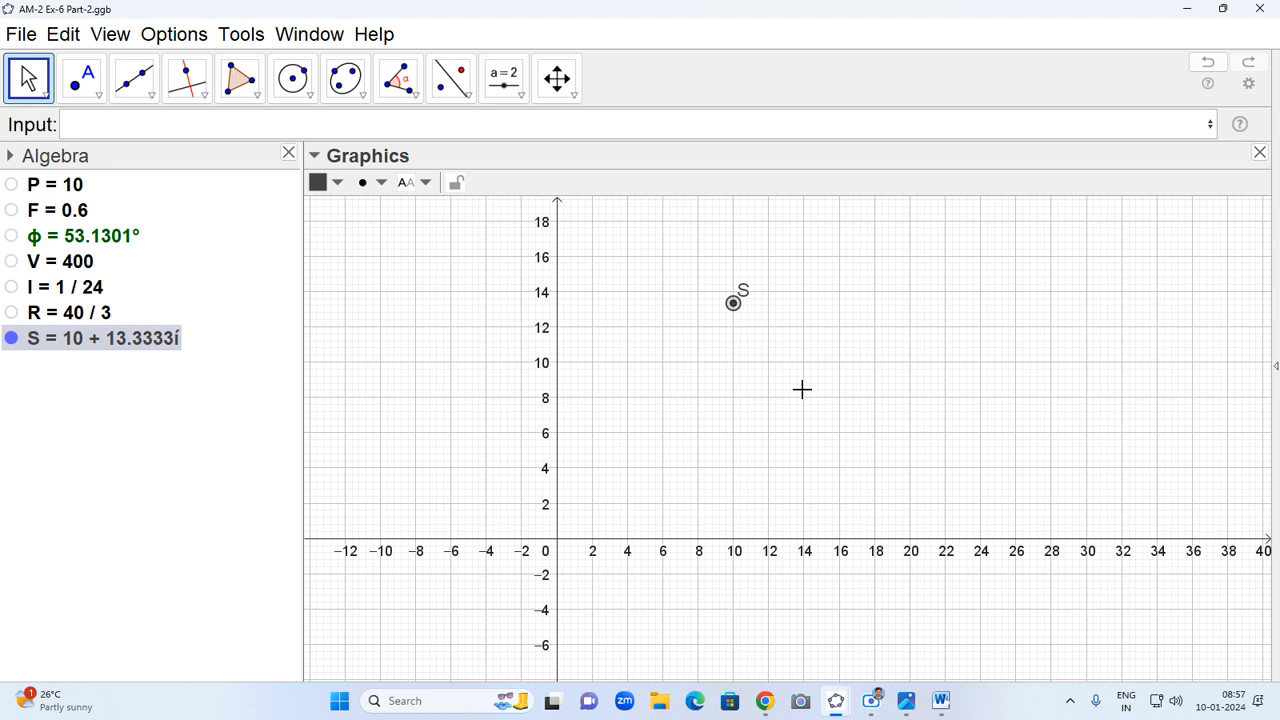
{"action": "right_click", "coordinate": [735, 308]}
{"action": "left_click", "coordinate": [831, 521]}
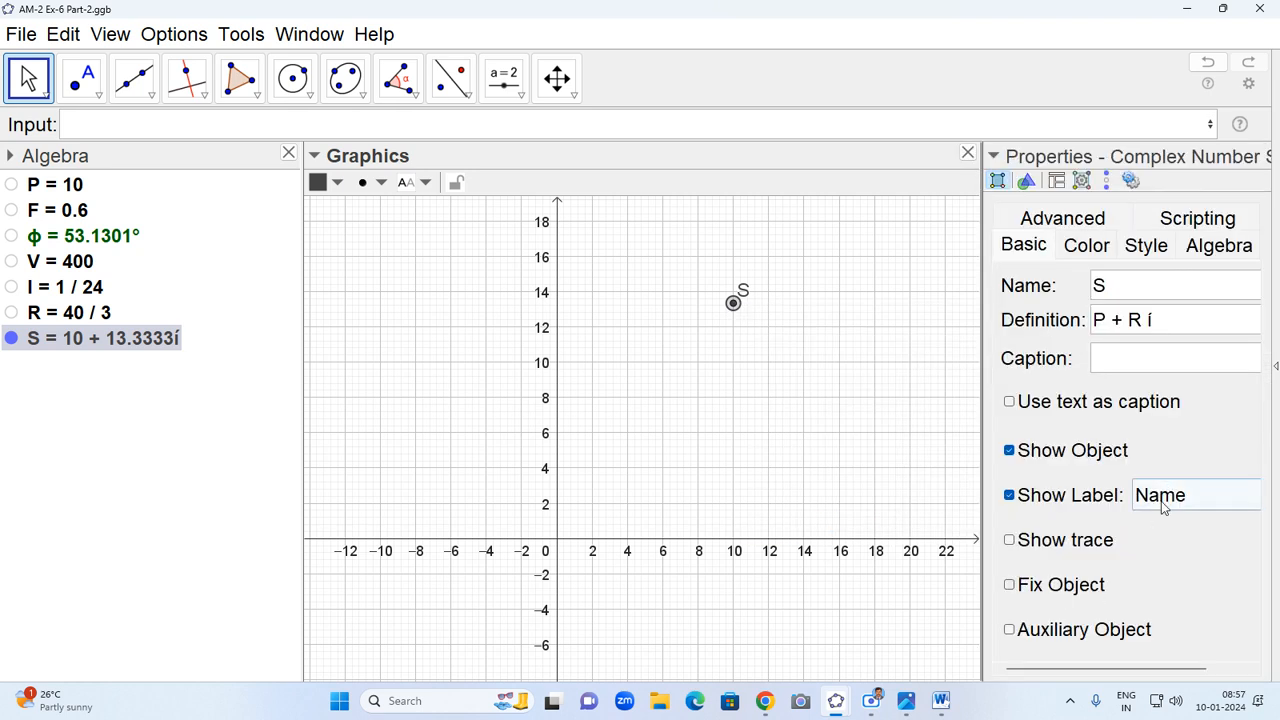
{"action": "left_click", "coordinate": [1162, 507]}
{"action": "left_click", "coordinate": [1160, 552]}
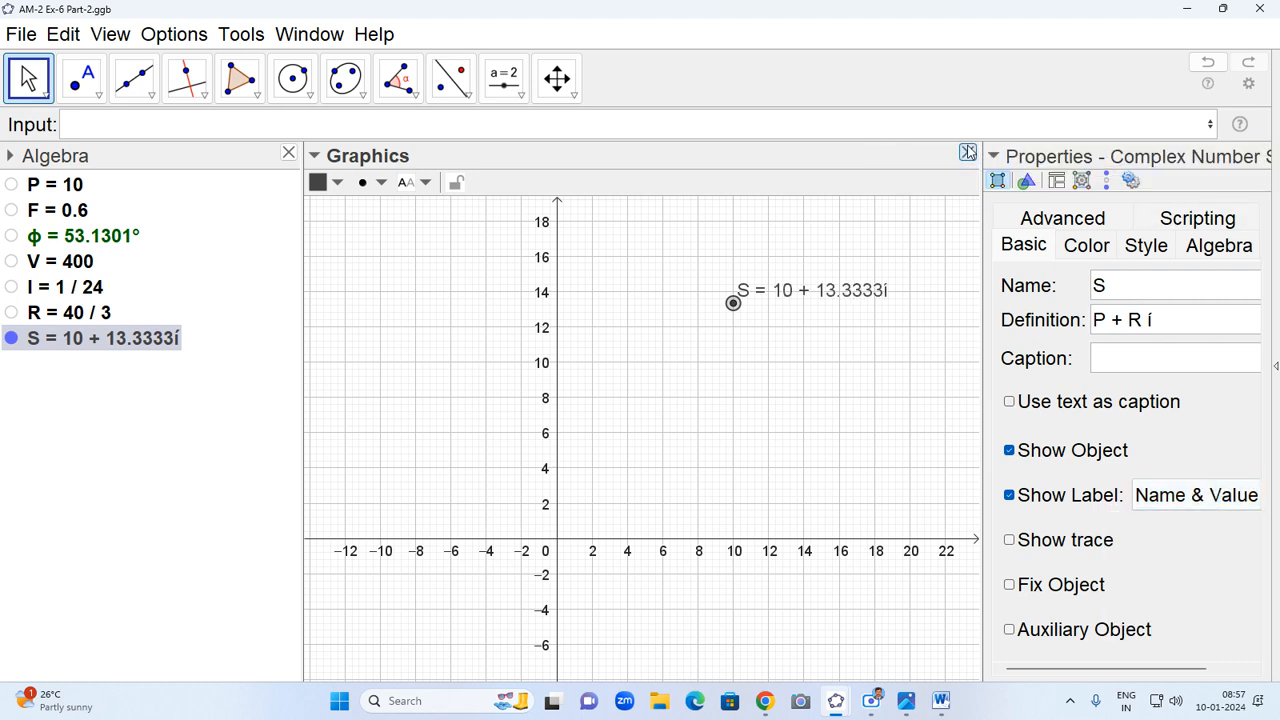
{"action": "left_click", "coordinate": [968, 152]}
{"action": "left_click", "coordinate": [1260, 152]}
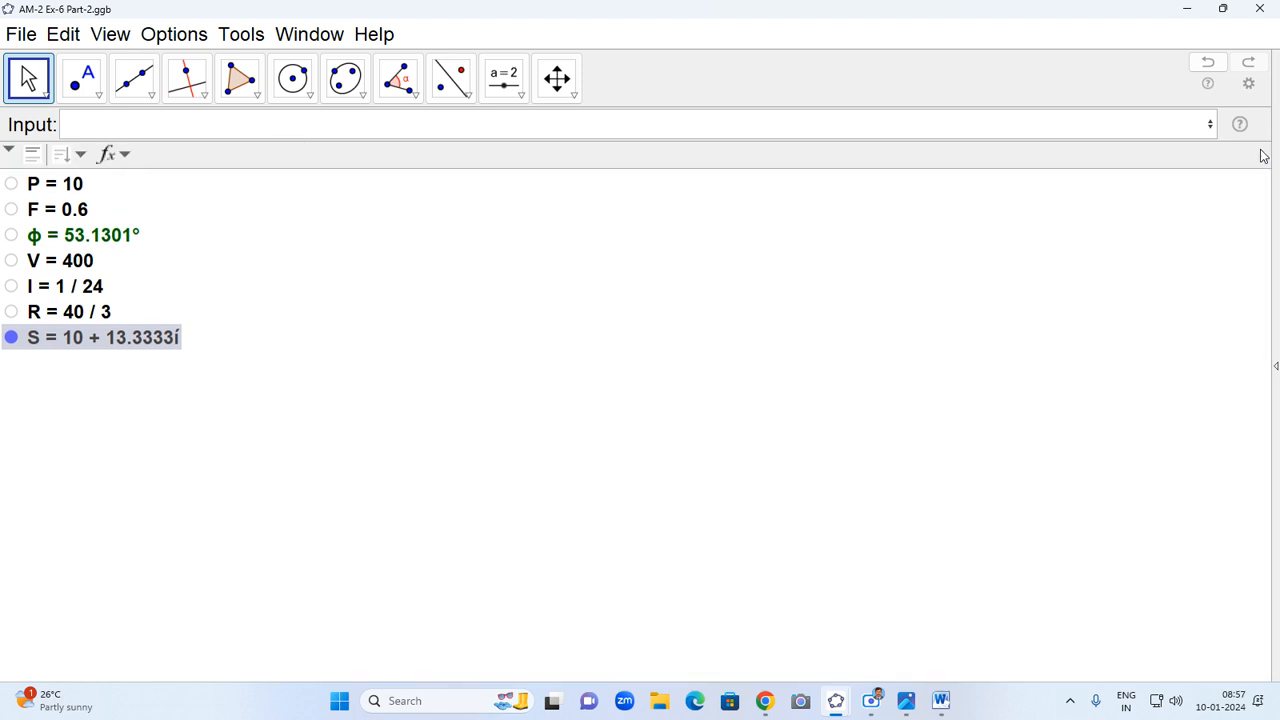
- Restore the Graphics view with a narrowed Algebra view to the left of it, and move the S label slightly higher
{"action": "left_click", "coordinate": [110, 34]}
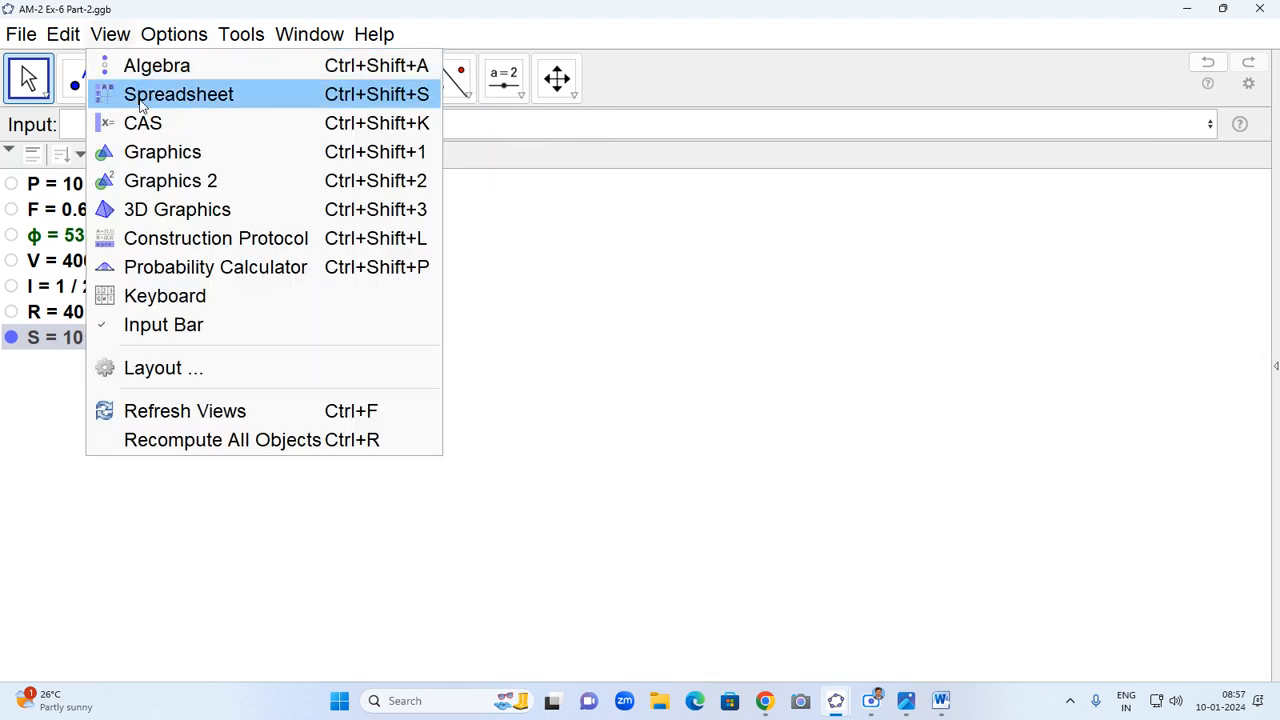
{"action": "left_click", "coordinate": [165, 157]}
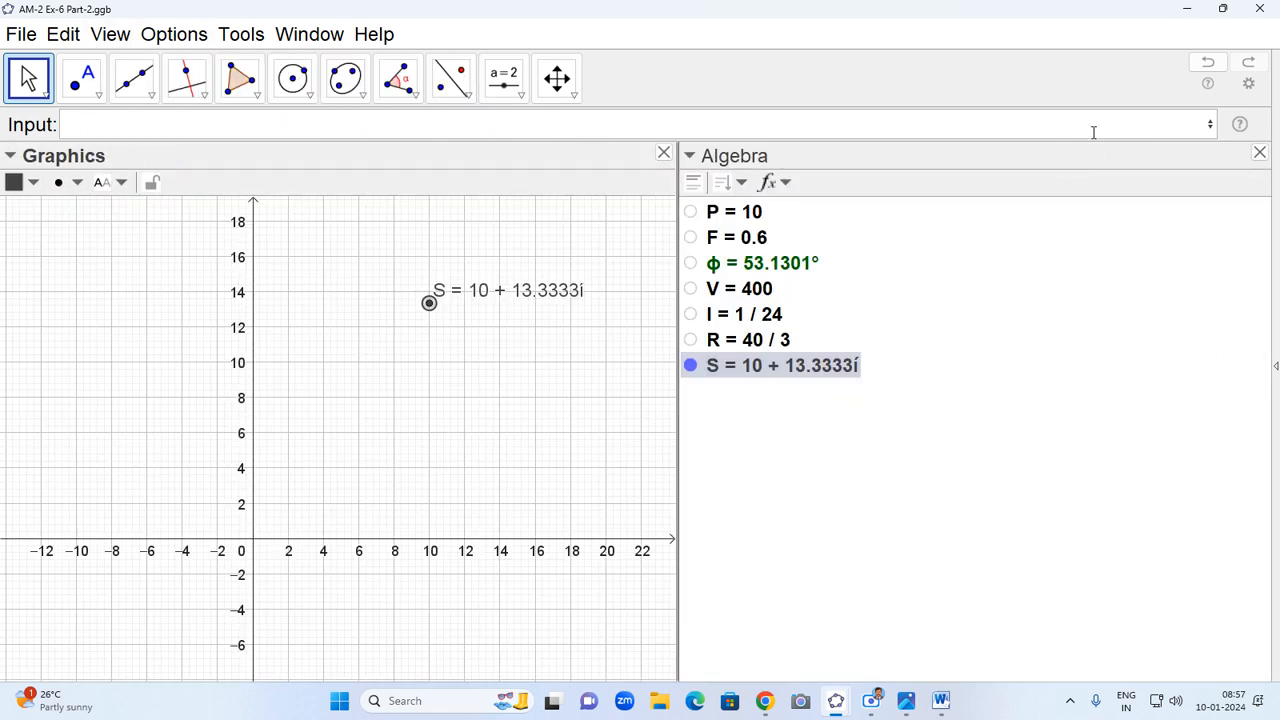
{"action": "left_click_drag", "start_coordinate": [1137, 163], "coordinate": [150, 363]}
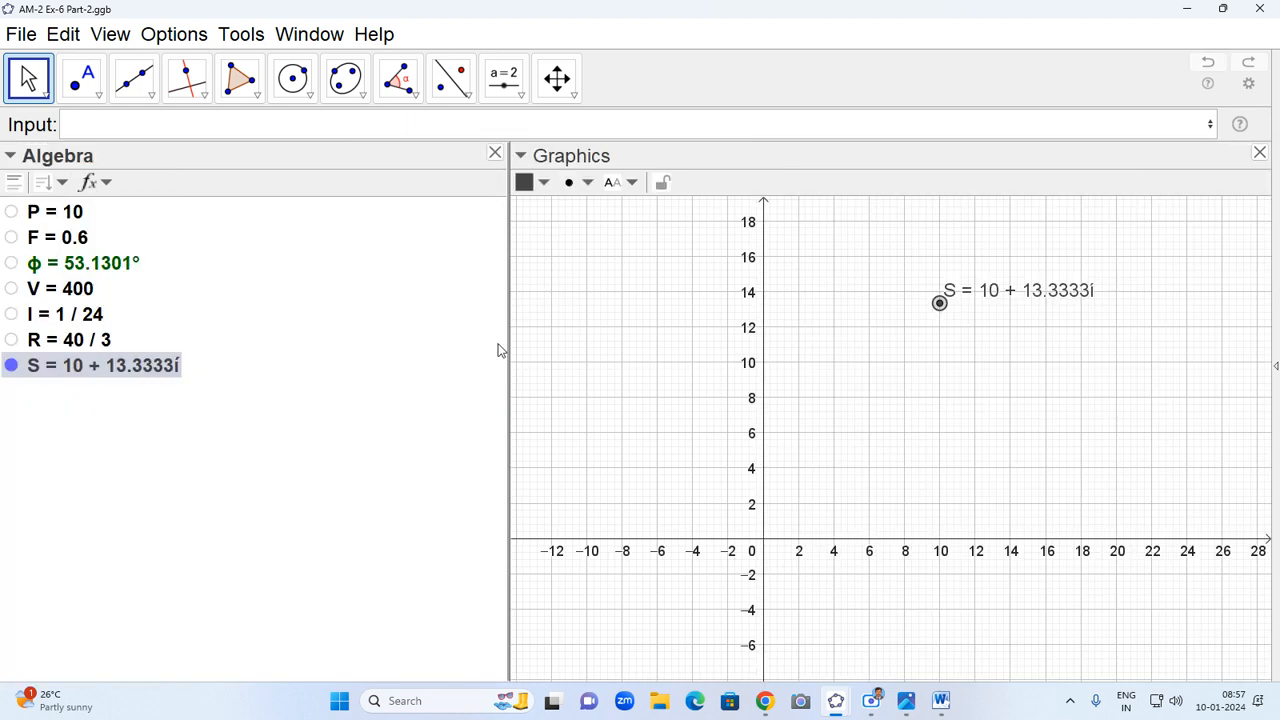
{"action": "left_click_drag", "start_coordinate": [506, 360], "coordinate": [278, 362]}
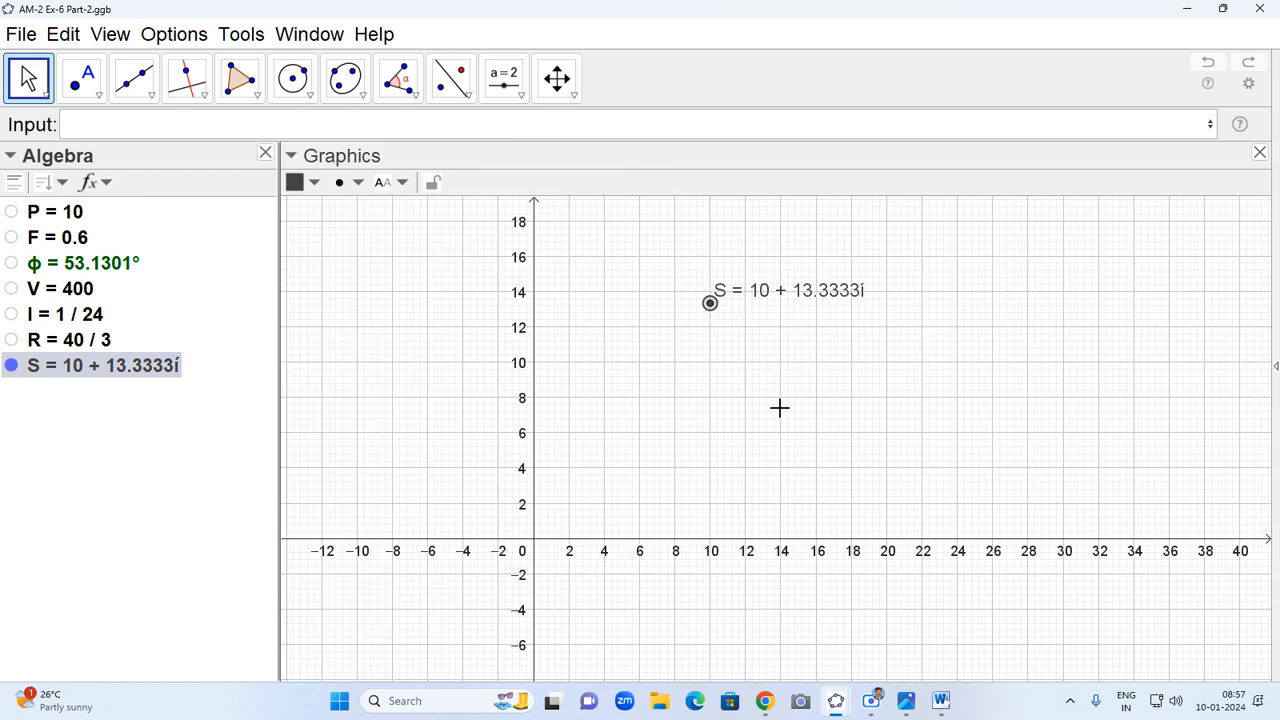
{"action": "left_click_drag", "start_coordinate": [752, 297], "coordinate": [750, 289]}
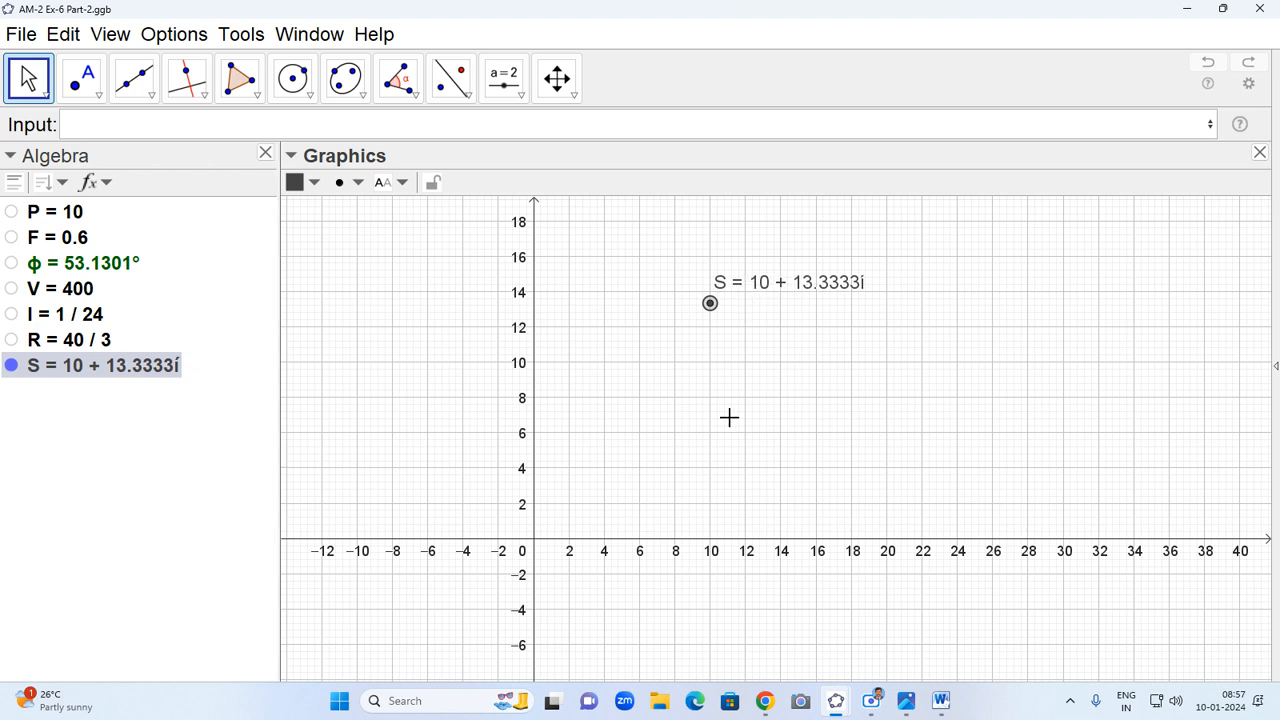
- Check the power triangle in the GeoGebra Part-1 window and define point P_1=(real(S),0) in the Part-2 window
{"action": "left_click", "coordinate": [135, 126]}
{"action": "mouse_move", "coordinate": [836, 700]}
{"action": "left_click", "coordinate": [770, 668]}
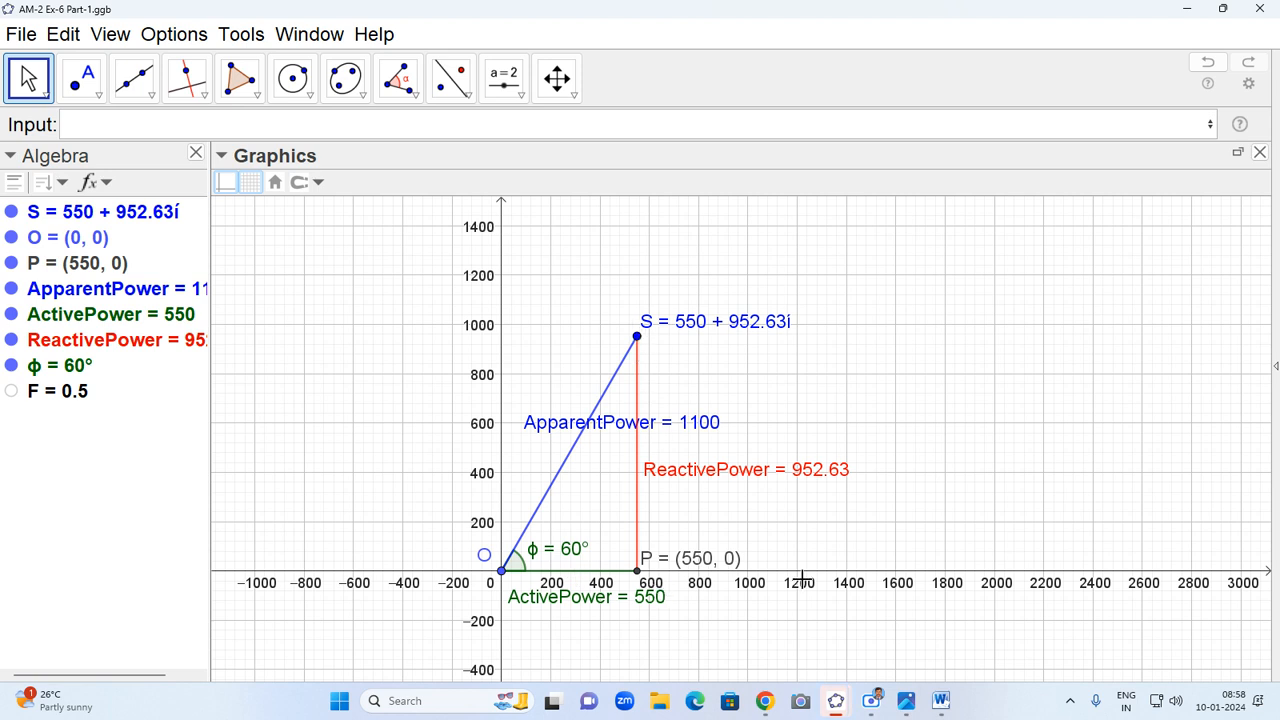
{"action": "mouse_move", "coordinate": [845, 700]}
{"action": "left_click", "coordinate": [910, 646]}
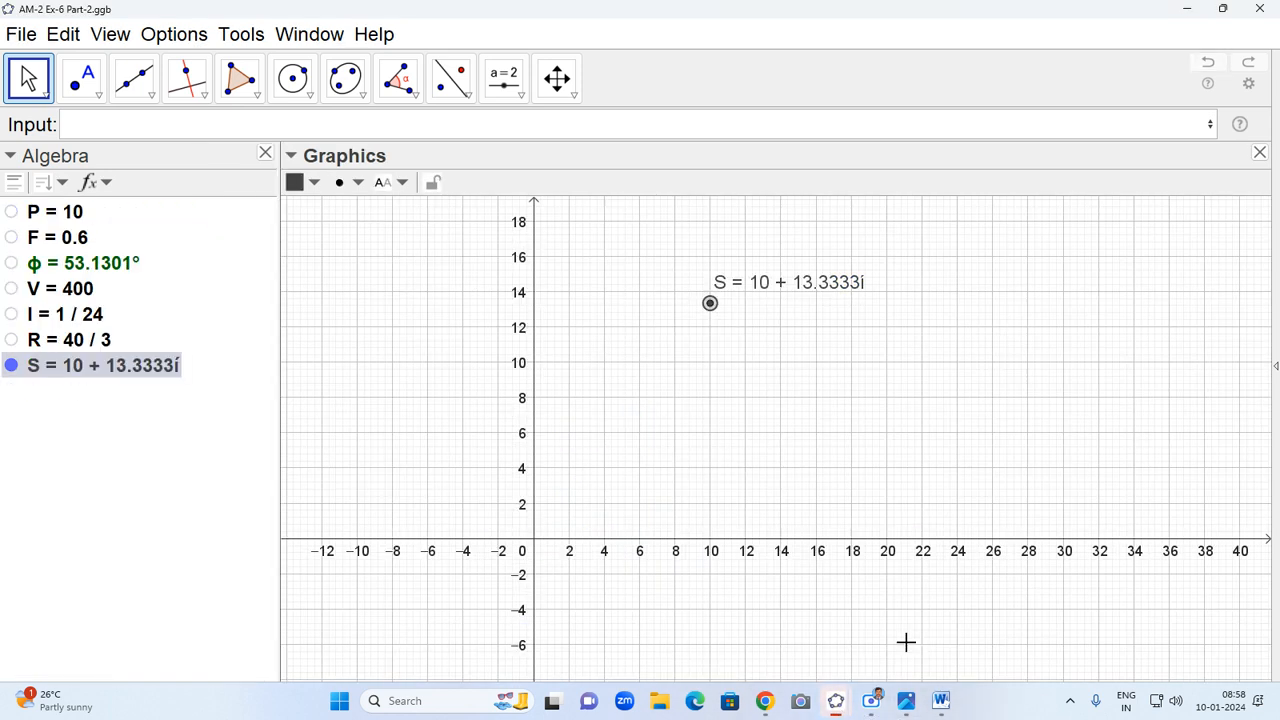
{"action": "left_click", "coordinate": [99, 125]}
{"action": "type", "text": "P_1="}
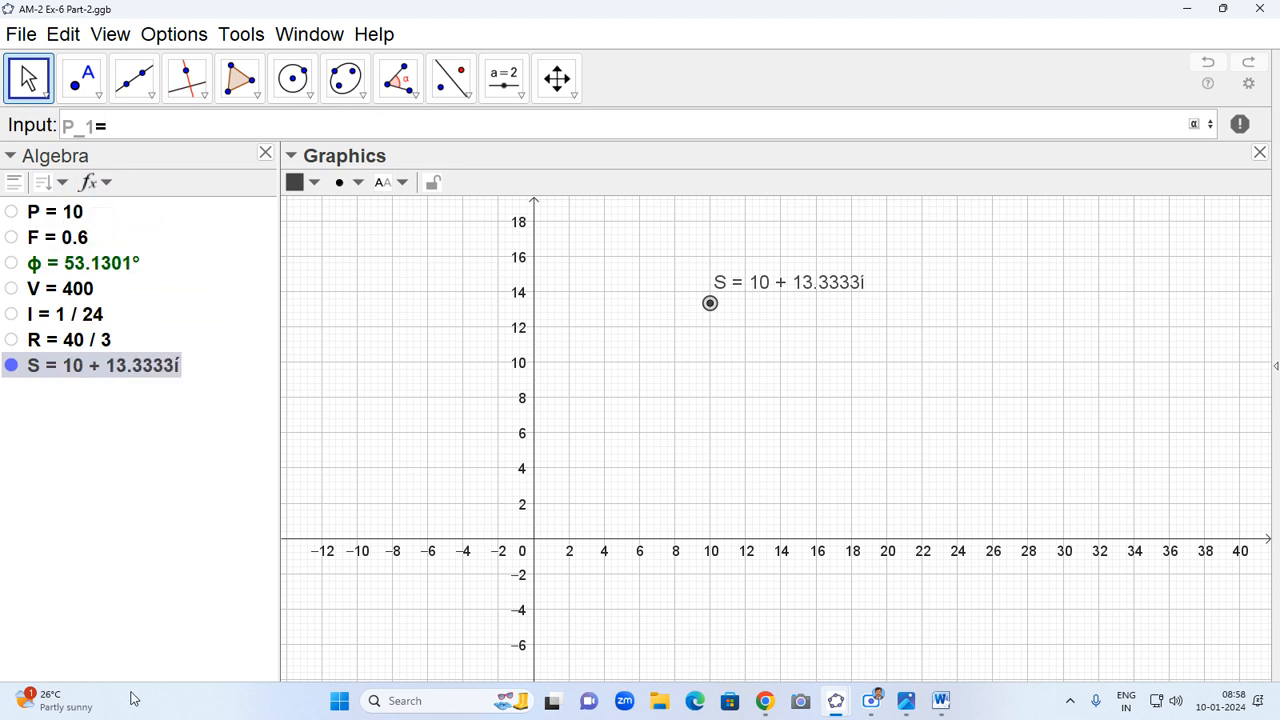
{"action": "type", "text": "(real(S),"}
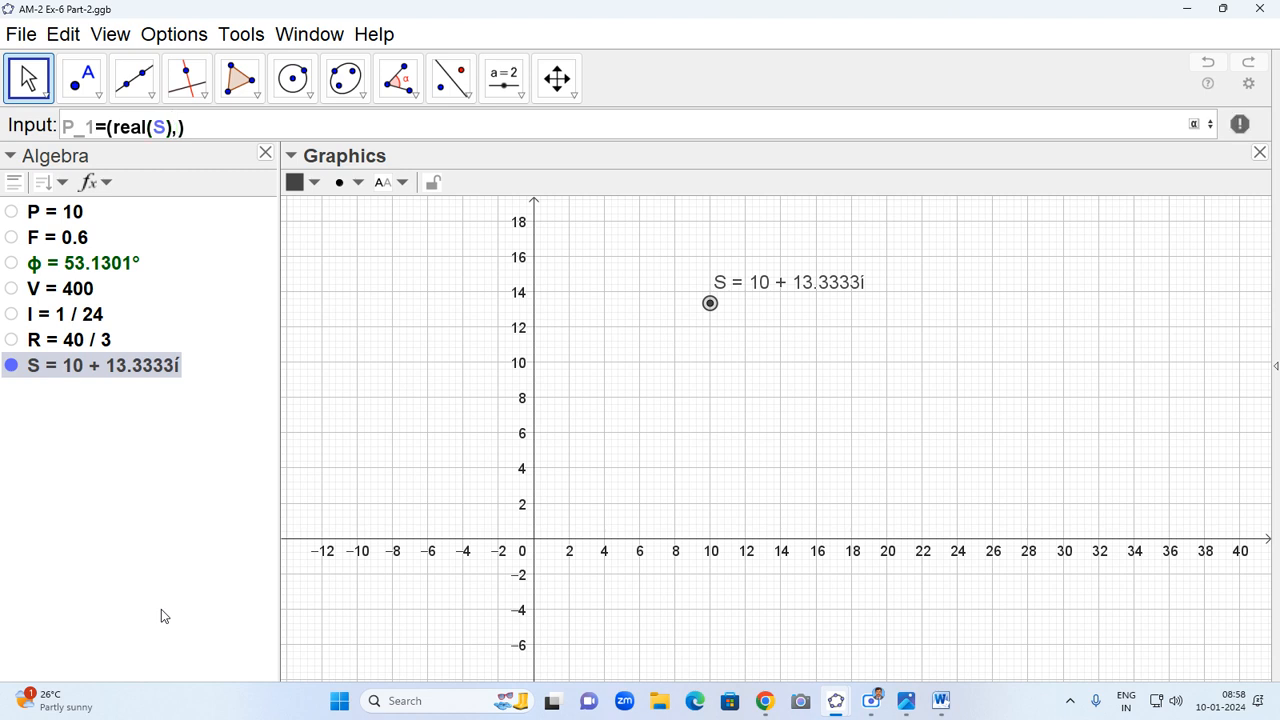
{"action": "type", "text": "0"}
{"action": "key", "text": "Return"}
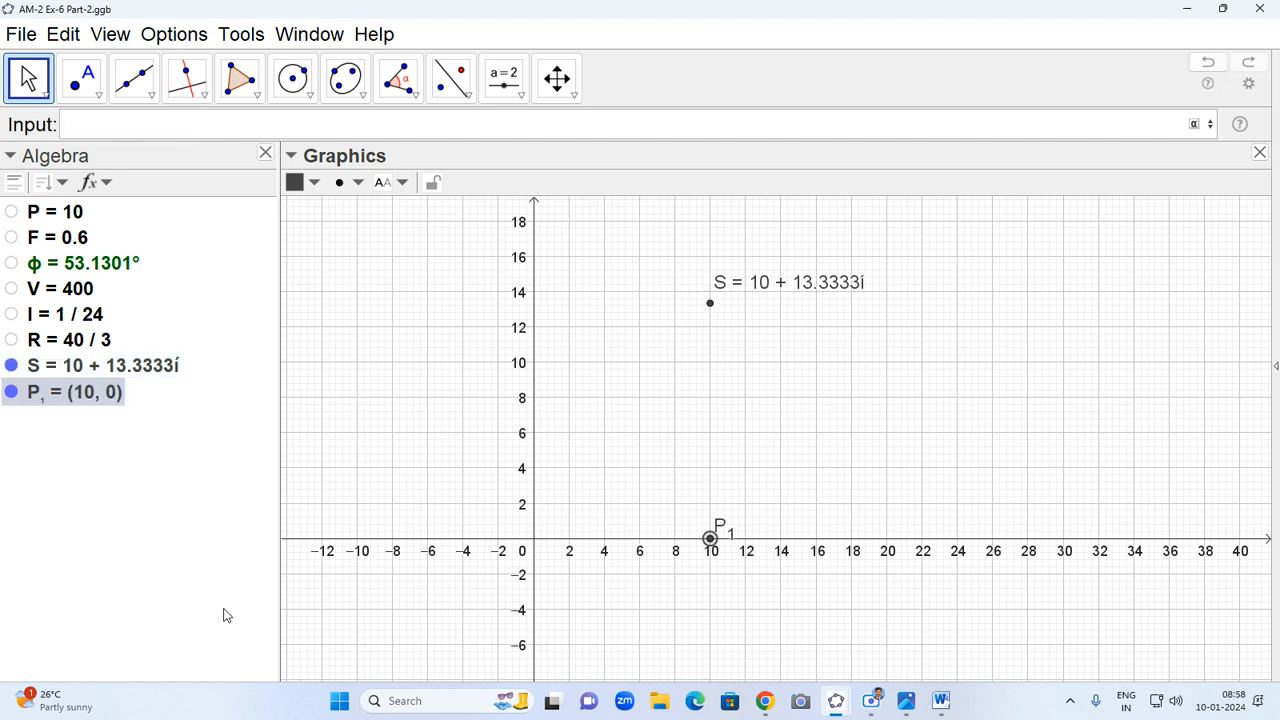
- Shift the label of point P_1 slightly away from the point and set it to show Name & Value
{"action": "left_click_drag", "start_coordinate": [721, 529], "coordinate": [729, 527]}
{"action": "right_click", "coordinate": [728, 533]}
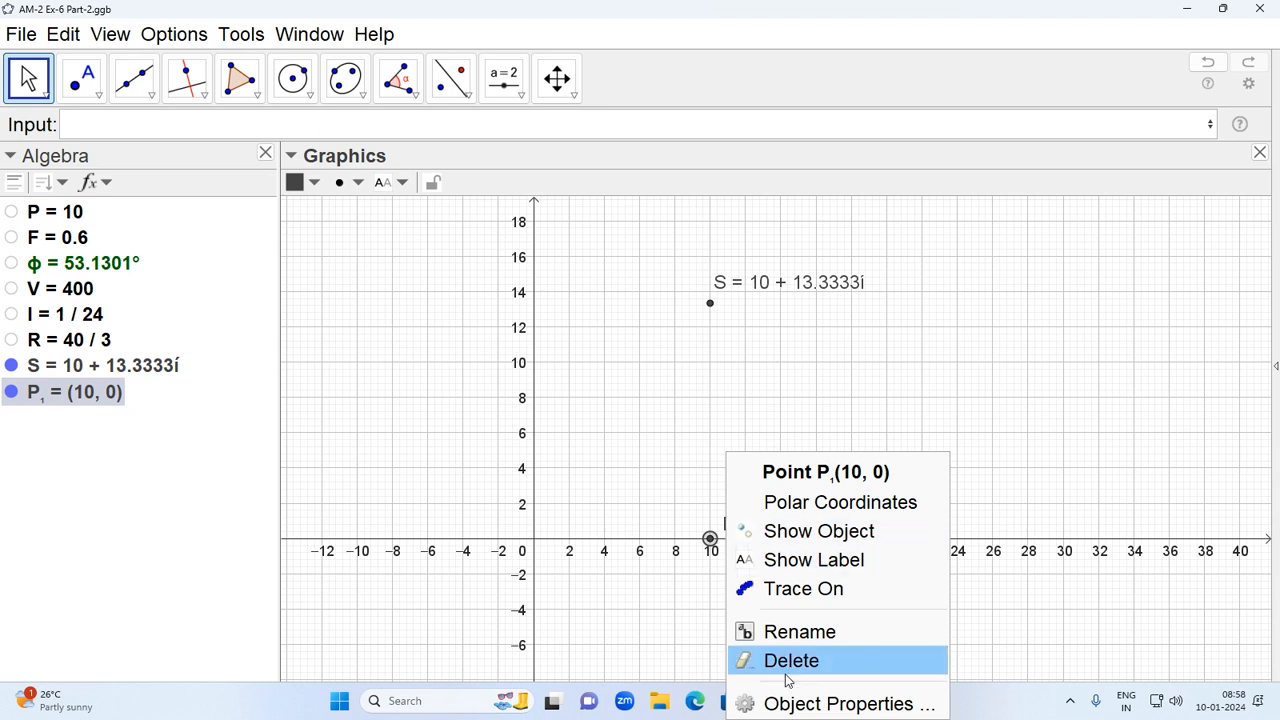
{"action": "left_click", "coordinate": [822, 711]}
{"action": "left_click", "coordinate": [514, 476]}
{"action": "left_click", "coordinate": [540, 528]}
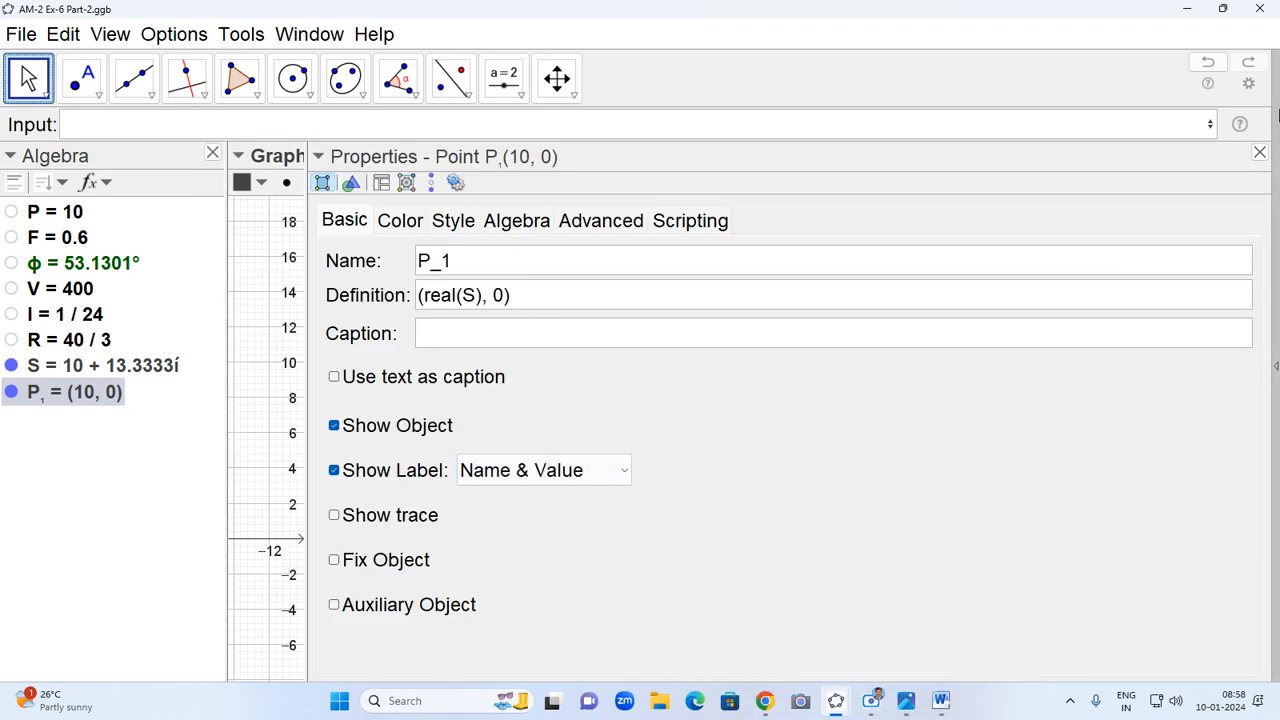
{"action": "left_click", "coordinate": [1259, 152]}
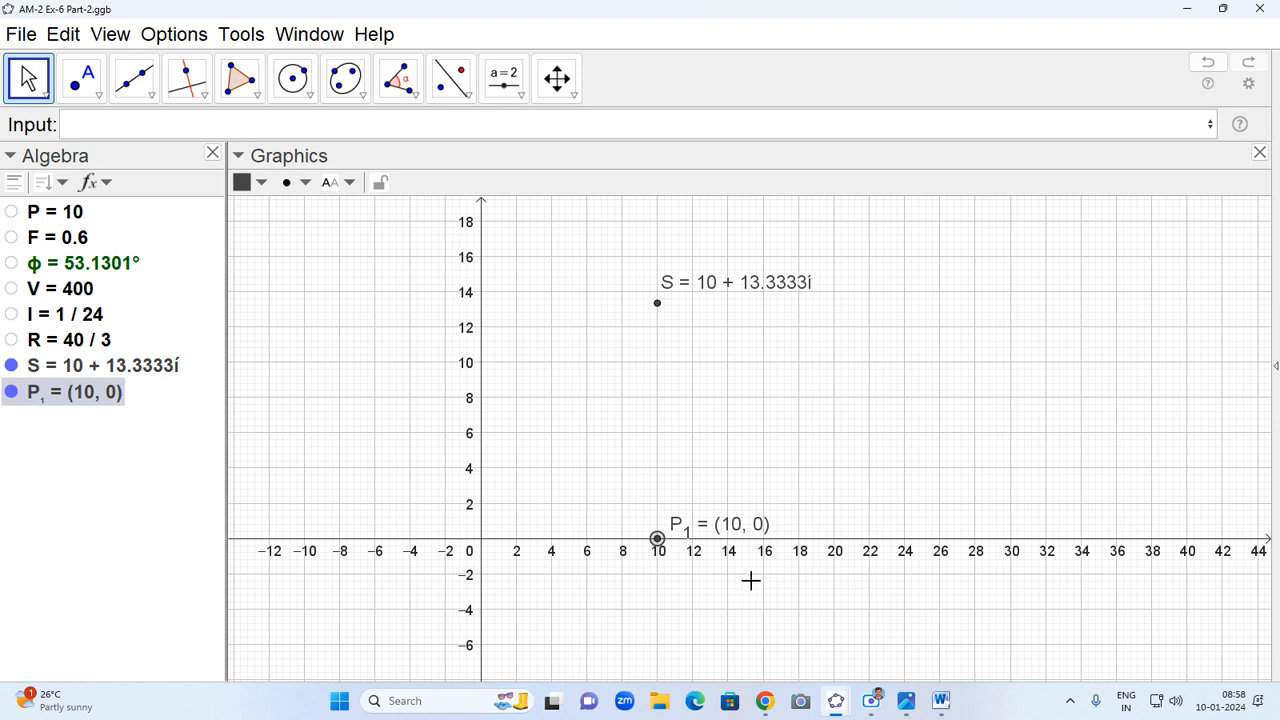
- Define the origin point O=(0,0)
{"action": "left_click", "coordinate": [312, 126]}
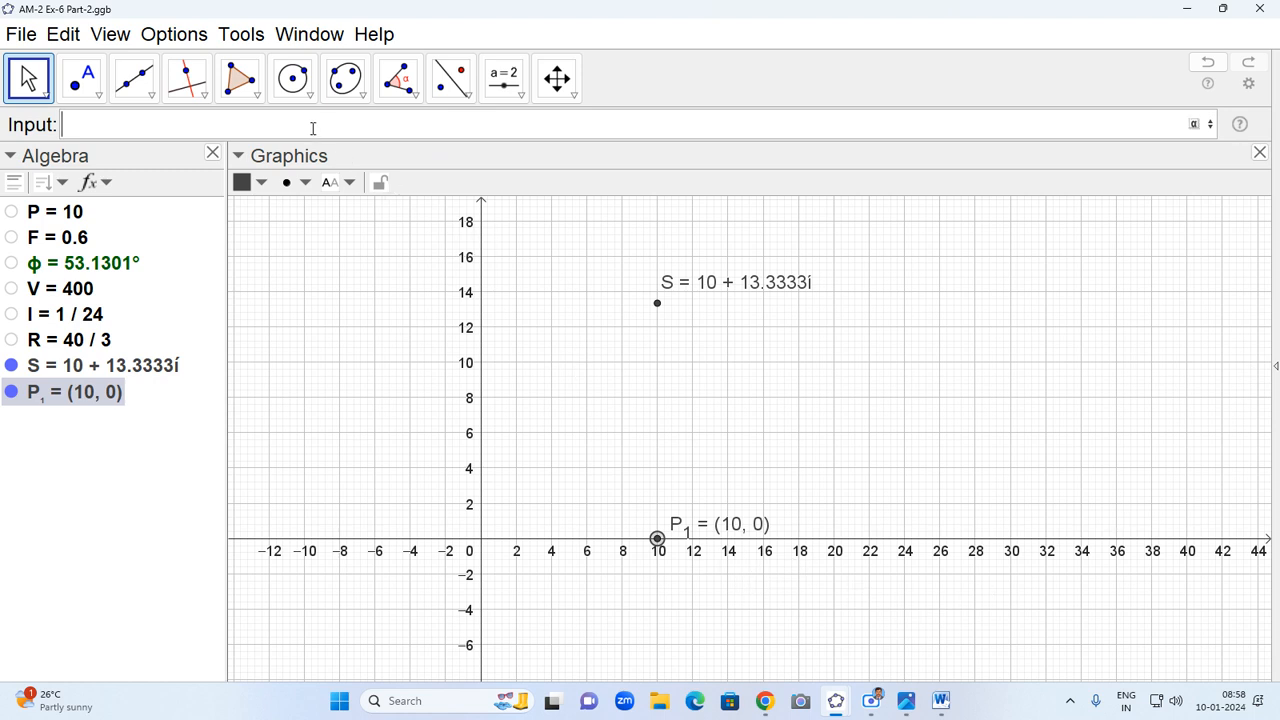
{"action": "type", "text": "O"}
{"action": "type", "text": "(0,0"}
{"action": "key", "text": "Return"}
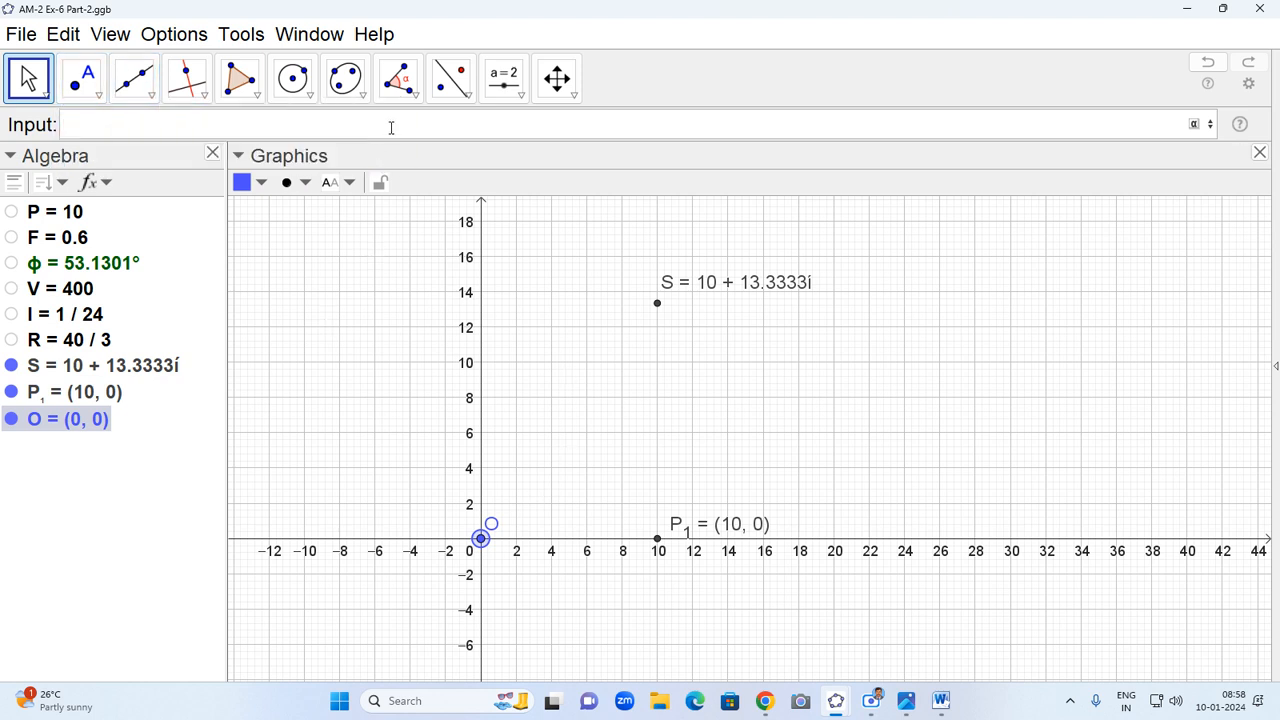
- Create the hypotenuse as ApparentPower=Segment(O,S) and move its label higher, onto the segment
{"action": "type", "text": "ApparentPower="}
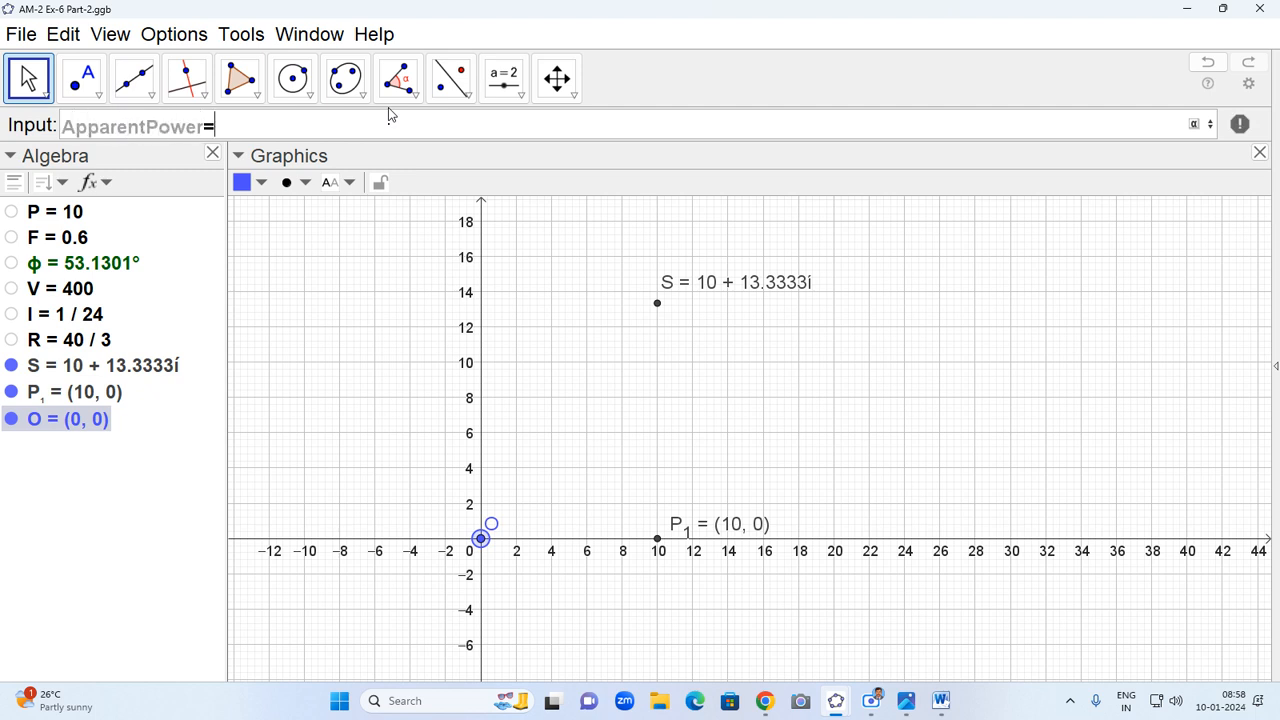
{"action": "type", "text": "Segment("}
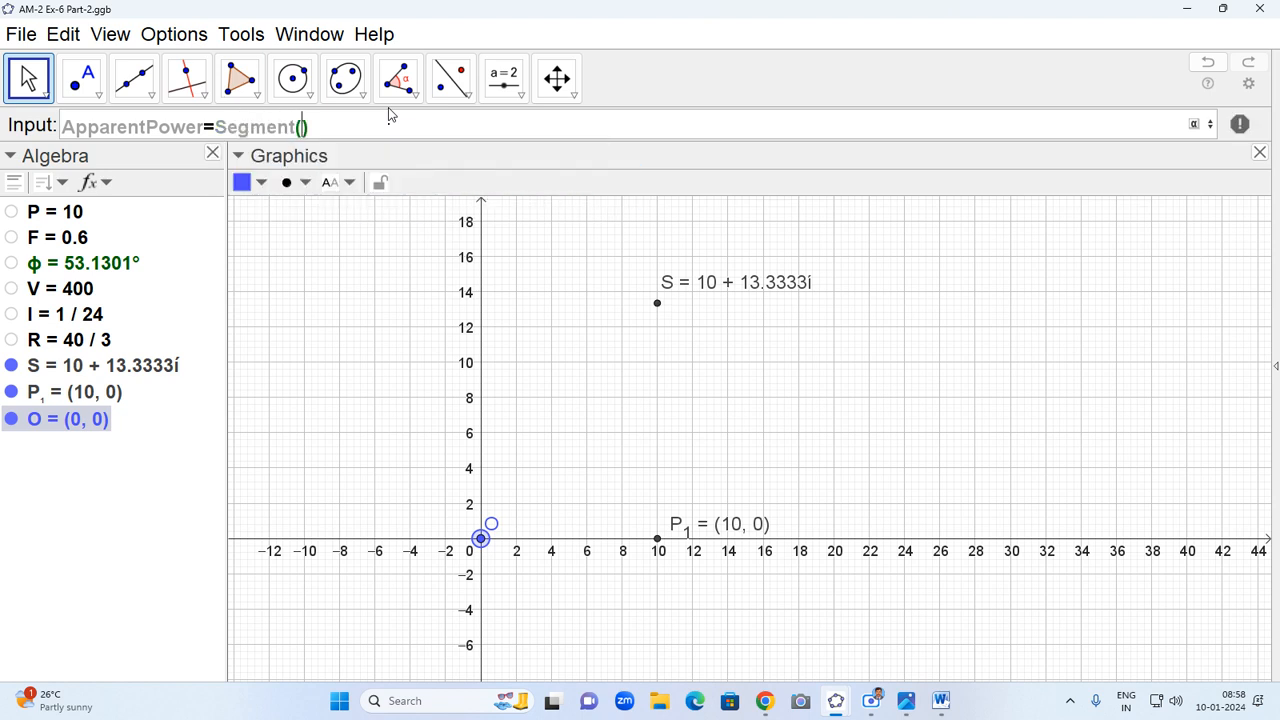
{"action": "type", "text": "O,S"}
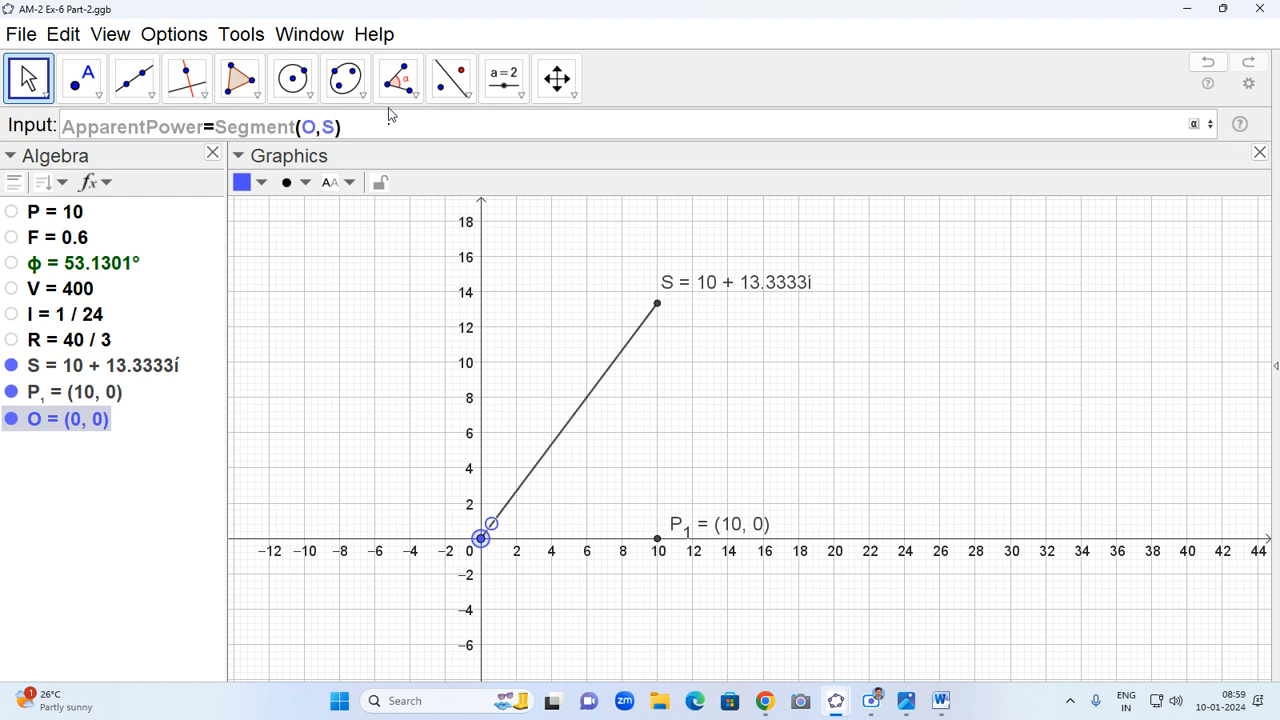
{"action": "key", "text": "Return"}
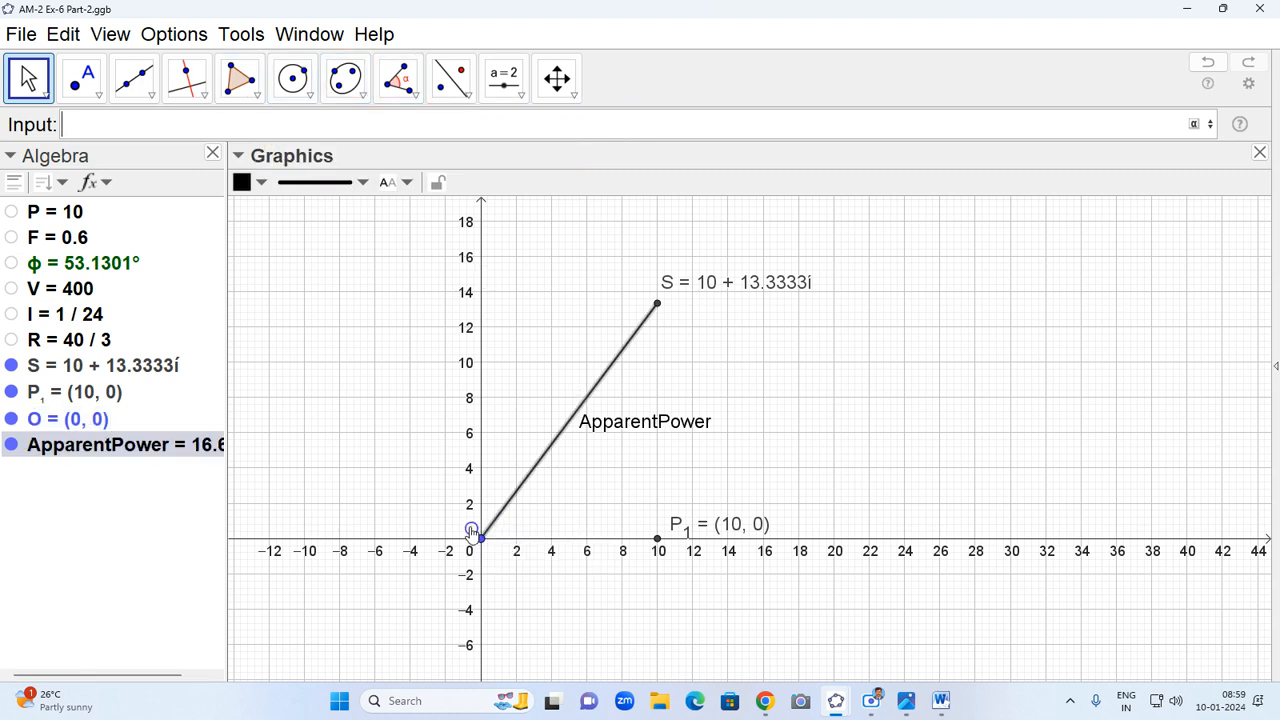
{"action": "left_click_drag", "start_coordinate": [617, 427], "coordinate": [566, 393]}
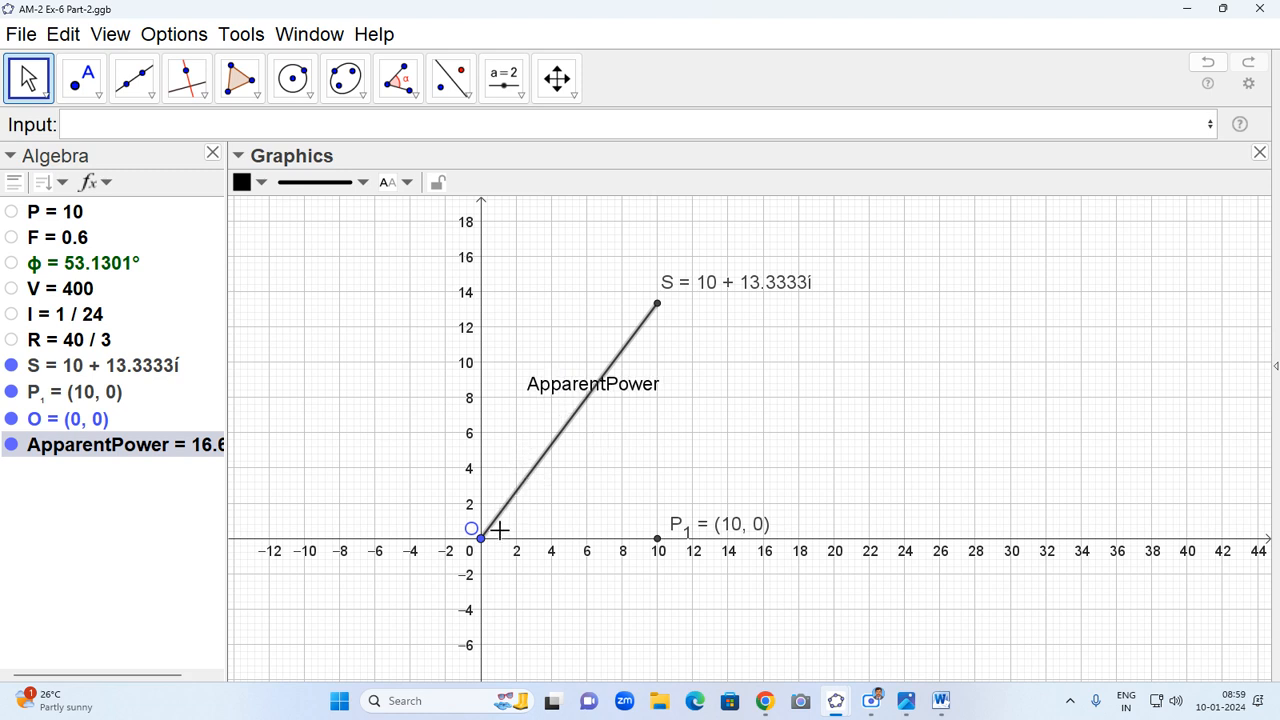
- Color the ApparentPower segment blue, set its label to Name & Value, and nudge the label slightly
{"action": "right_click", "coordinate": [136, 446]}
{"action": "left_click", "coordinate": [255, 680]}
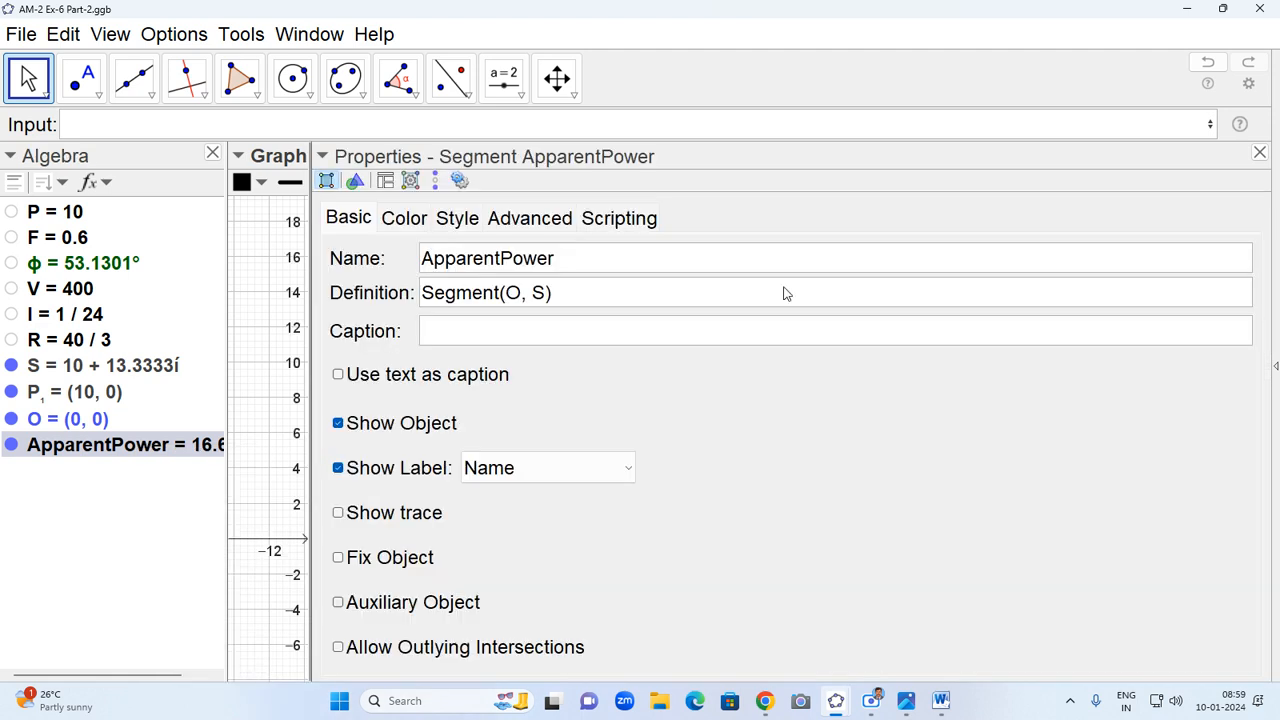
{"action": "left_click", "coordinate": [406, 226]}
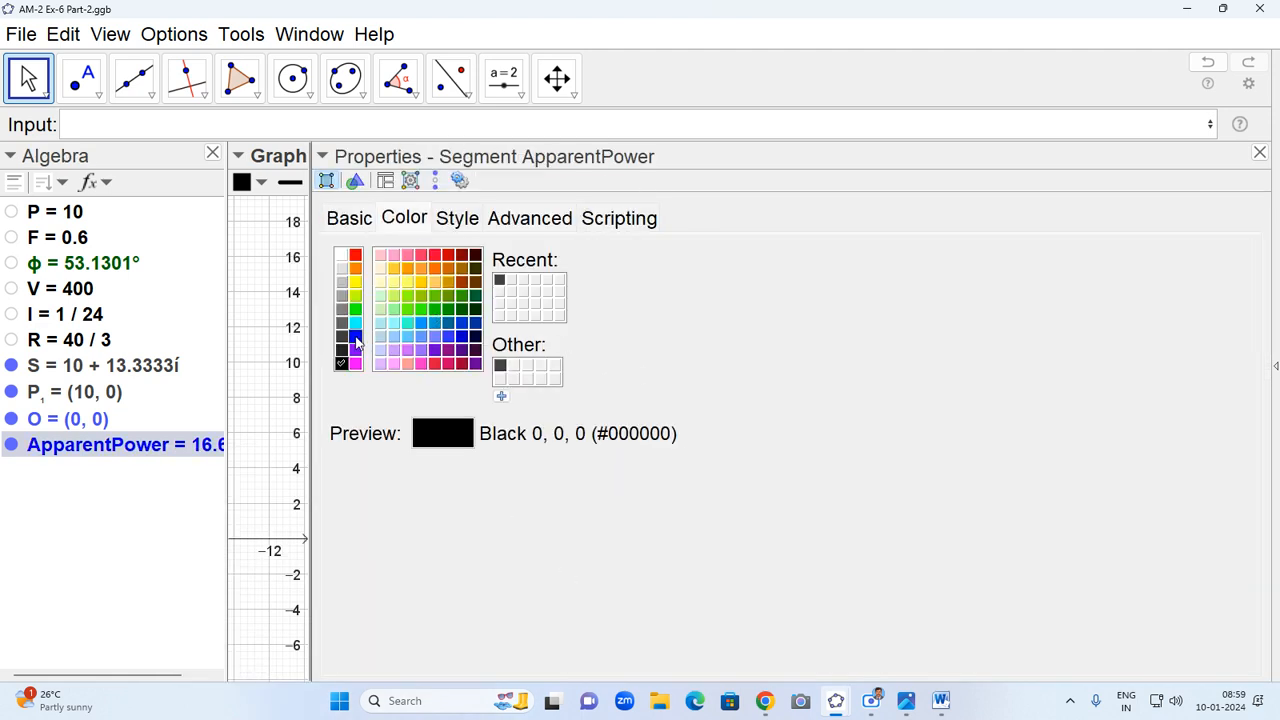
{"action": "left_click", "coordinate": [355, 337]}
{"action": "left_click", "coordinate": [358, 222]}
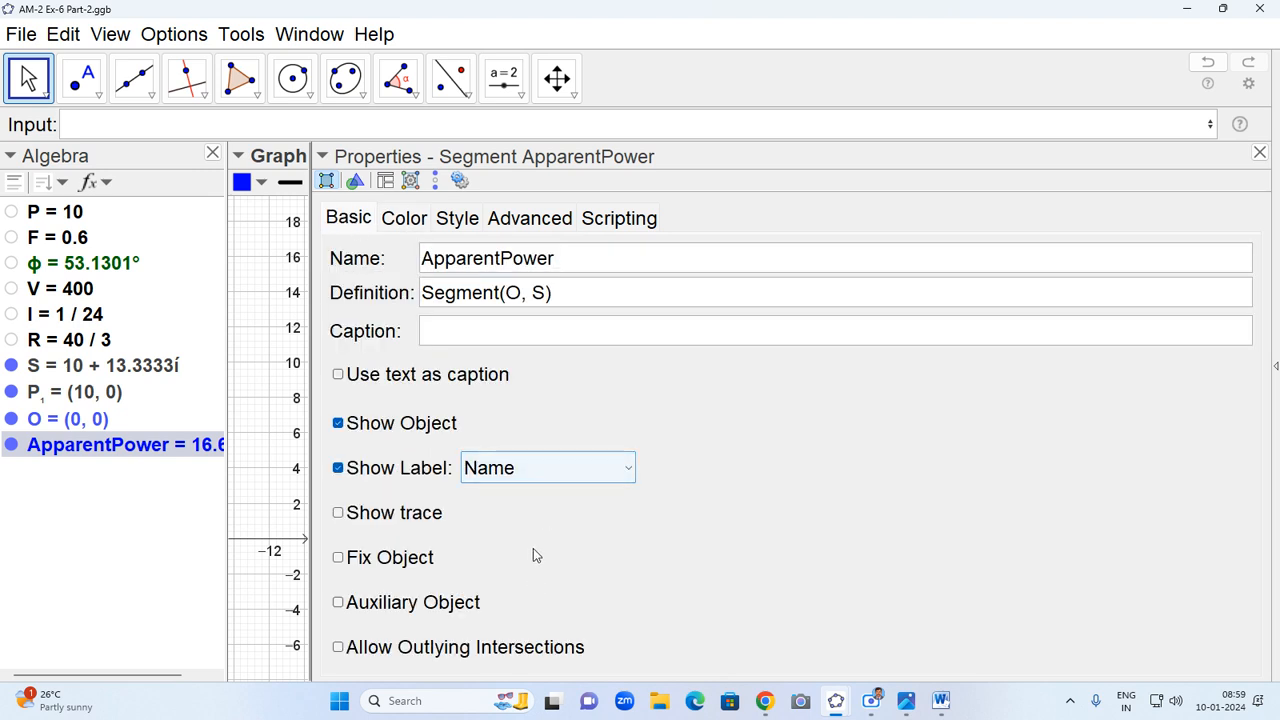
{"action": "left_click", "coordinate": [533, 470]}
{"action": "left_click", "coordinate": [548, 526]}
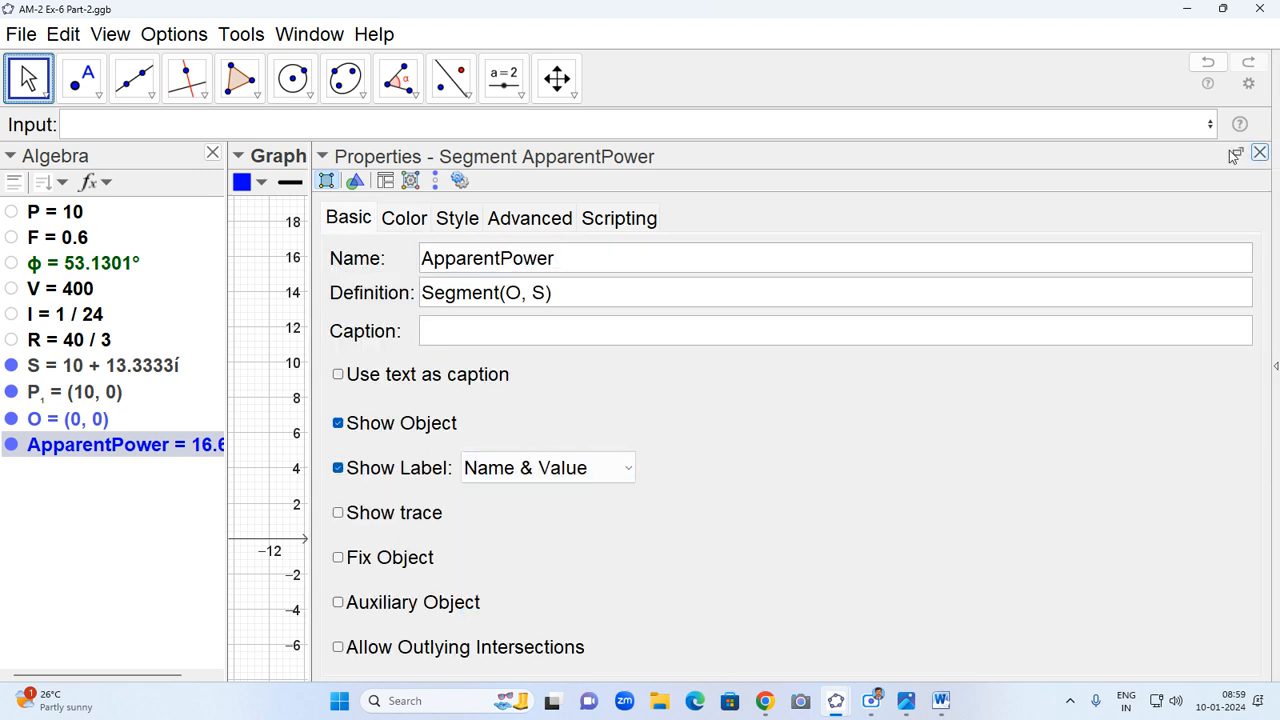
{"action": "left_click", "coordinate": [1260, 153]}
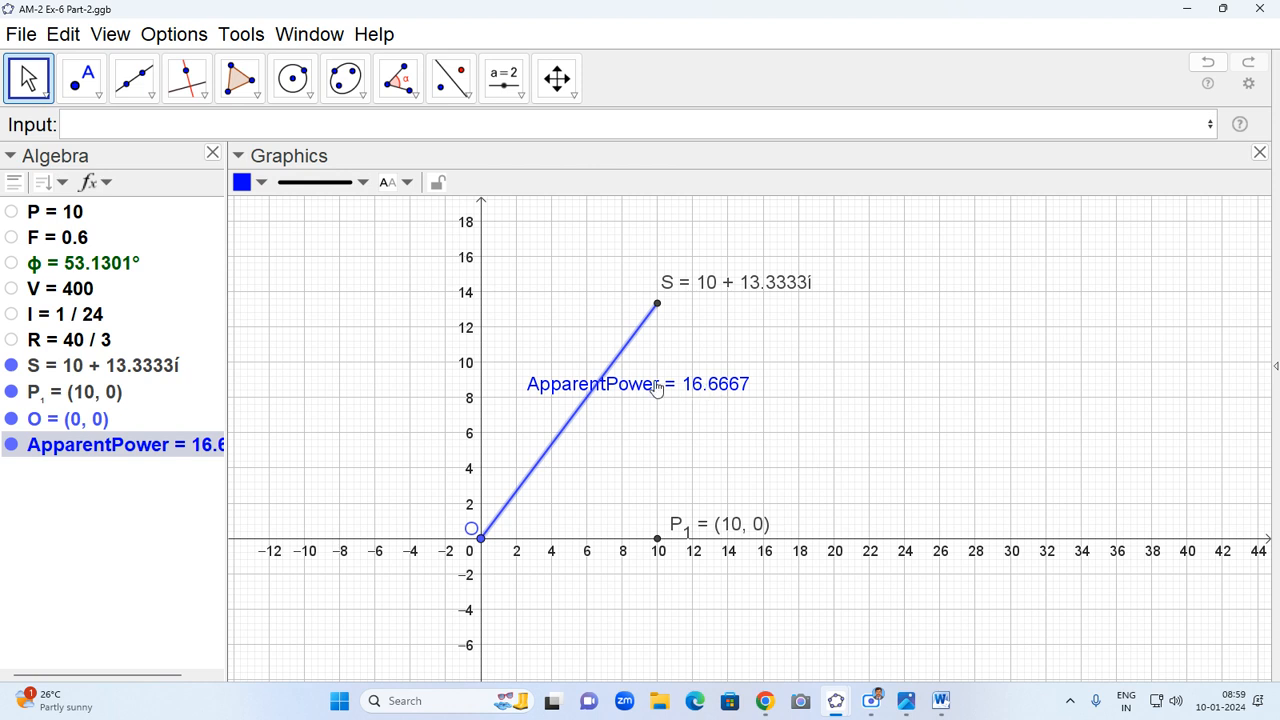
{"action": "left_click_drag", "start_coordinate": [657, 388], "coordinate": [662, 382]}
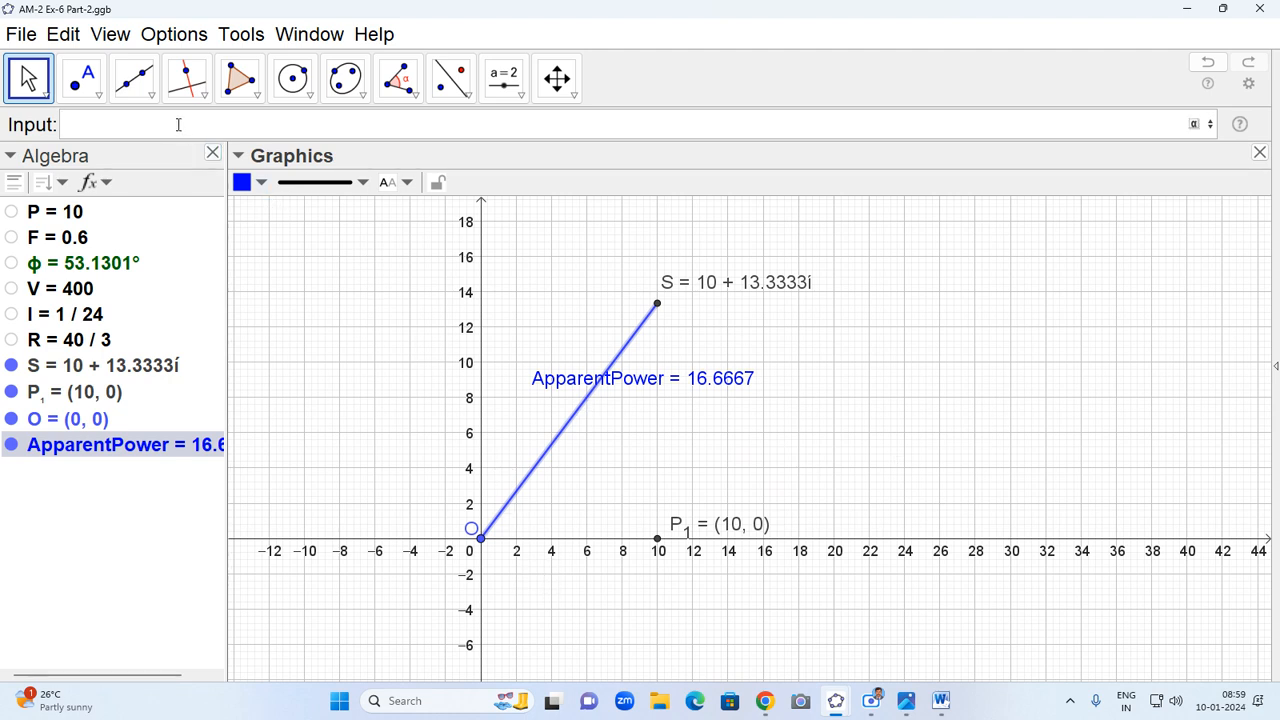
- Create the base as ActivePower=Segment(O,P_1) and move its label below the segment
{"action": "type", "text": "ctive"}
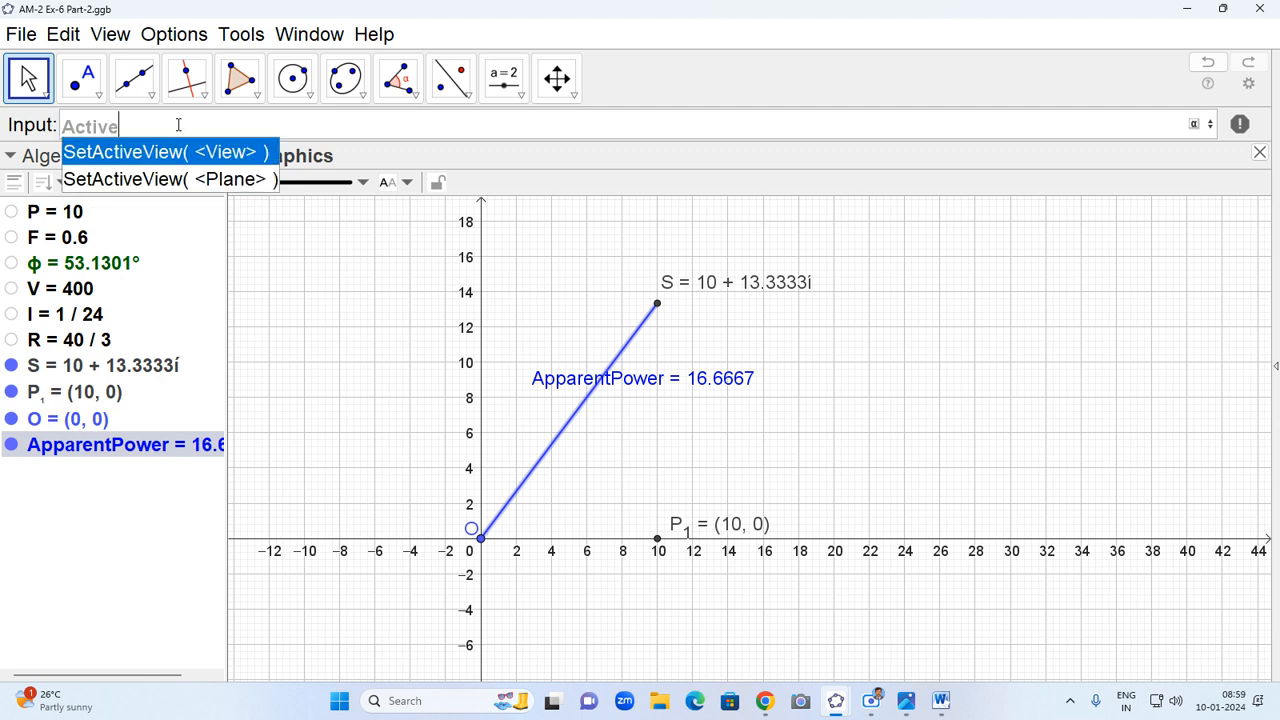
{"action": "type", "text": "Power="}
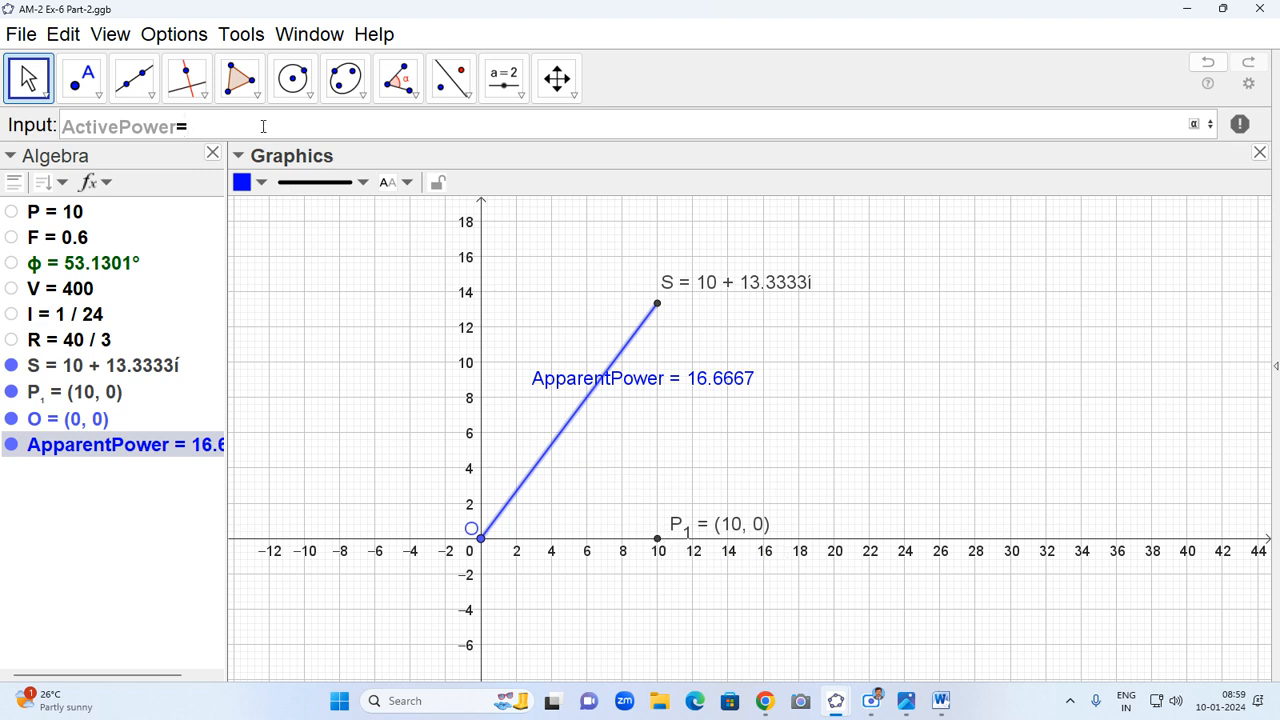
{"action": "type", "text": "Segment(O,P_1"}
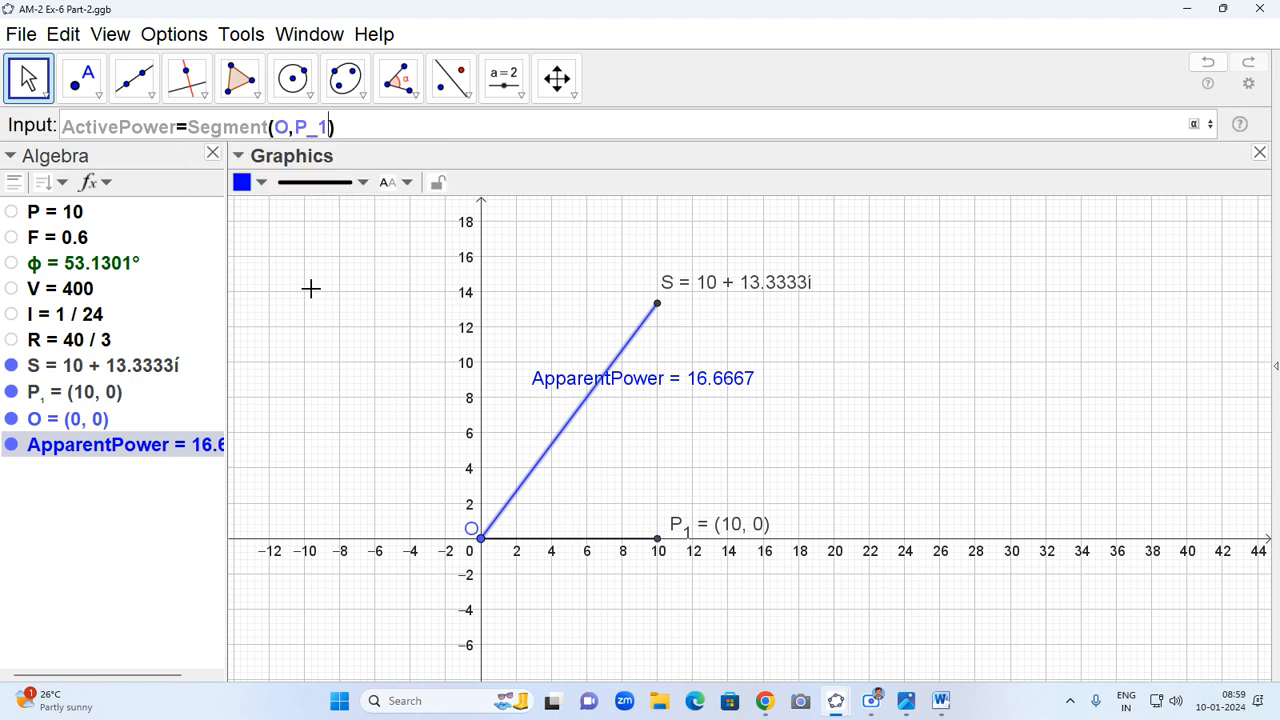
{"action": "key", "text": "Return"}
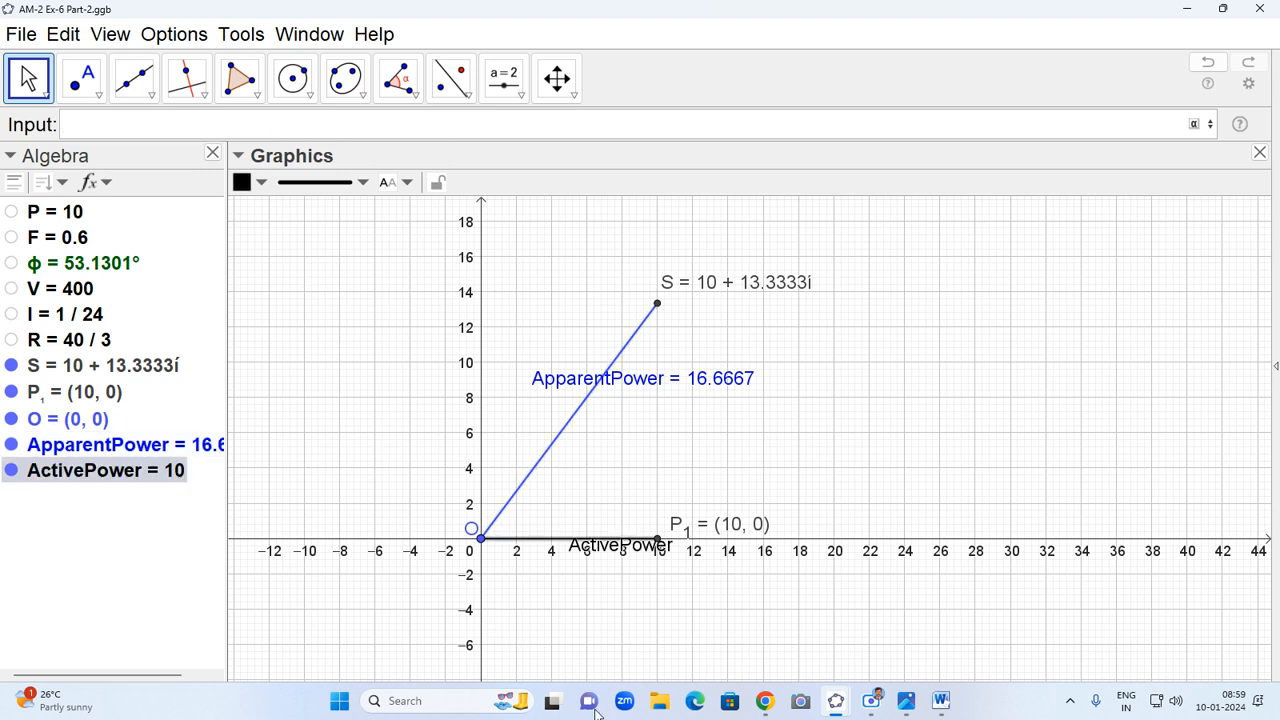
{"action": "left_click_drag", "start_coordinate": [626, 551], "coordinate": [580, 578]}
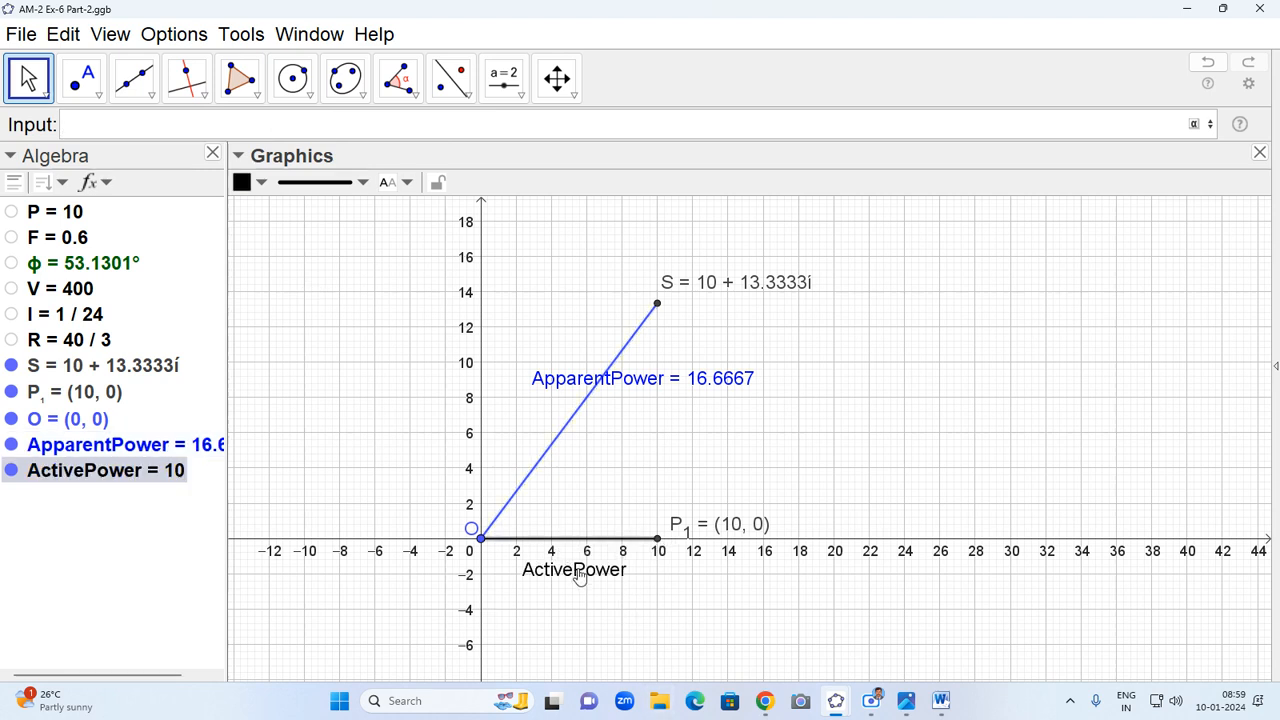
- Set the ActivePower segment's label to Name & Value, color it dark green, and shift the label to centre it beneath the segment
{"action": "right_click", "coordinate": [570, 581]}
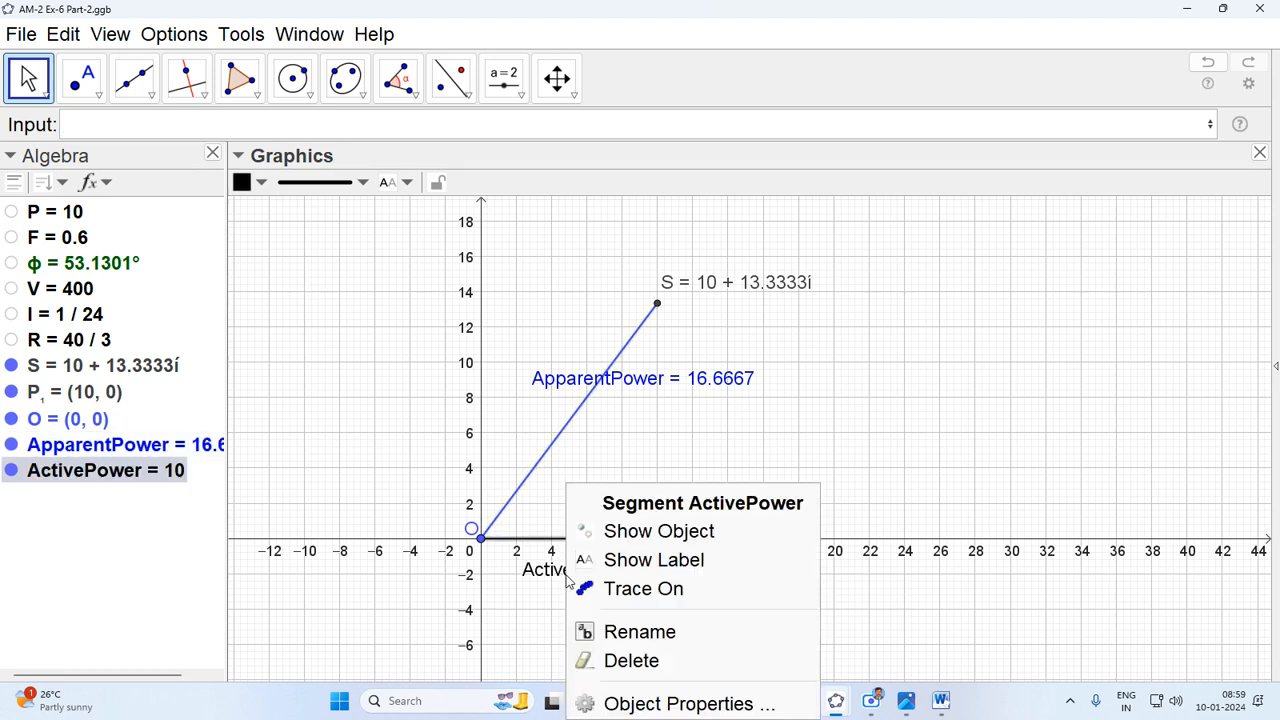
{"action": "left_click", "coordinate": [668, 704]}
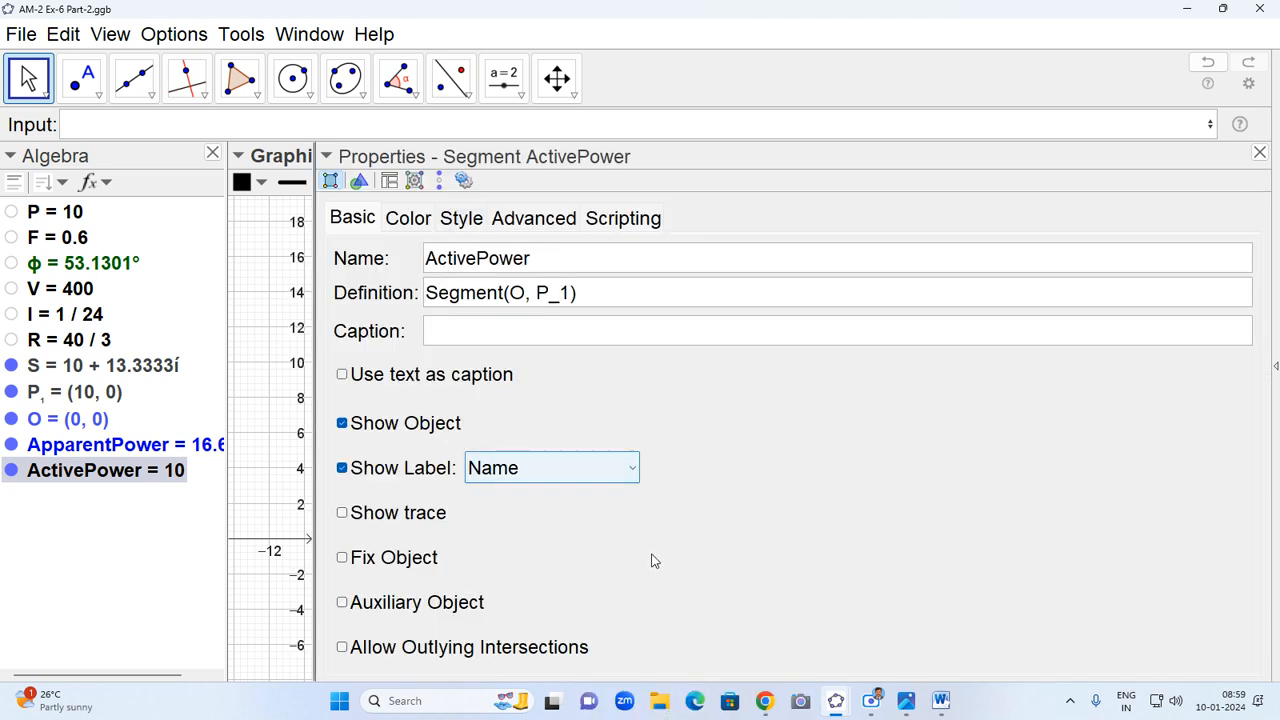
{"action": "left_click", "coordinate": [583, 476]}
{"action": "left_click", "coordinate": [588, 527]}
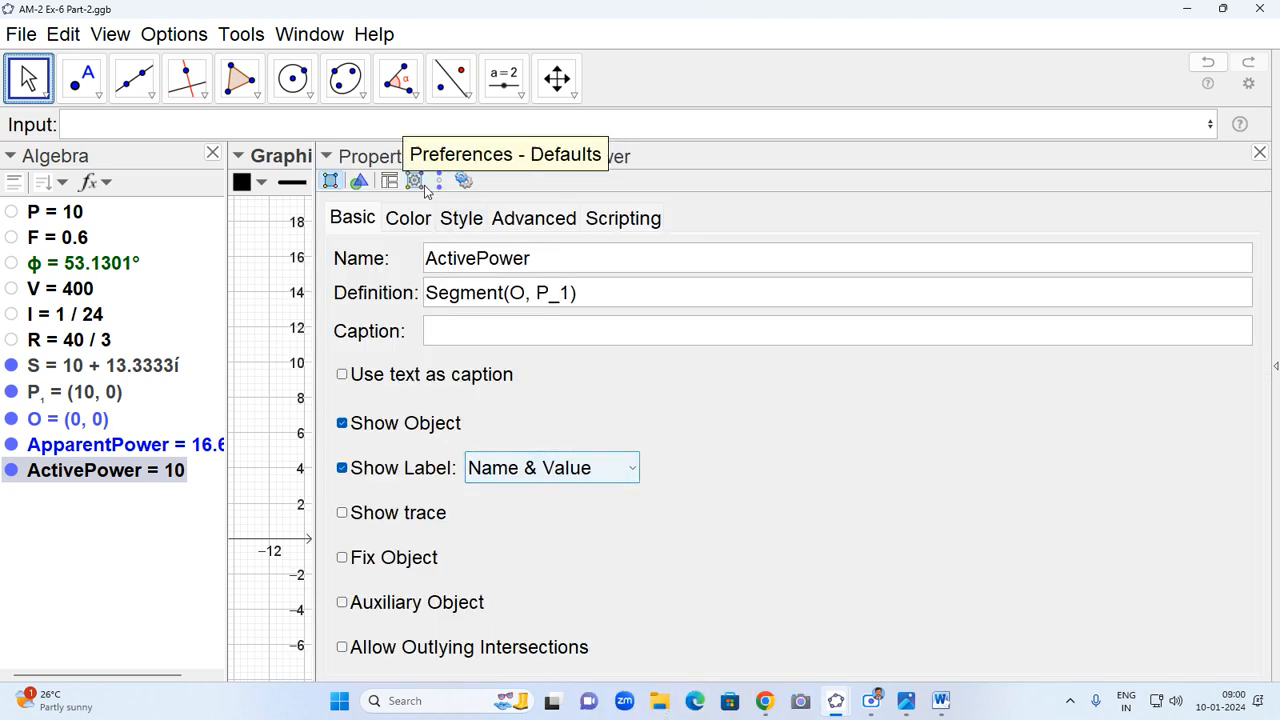
{"action": "left_click", "coordinate": [408, 218]}
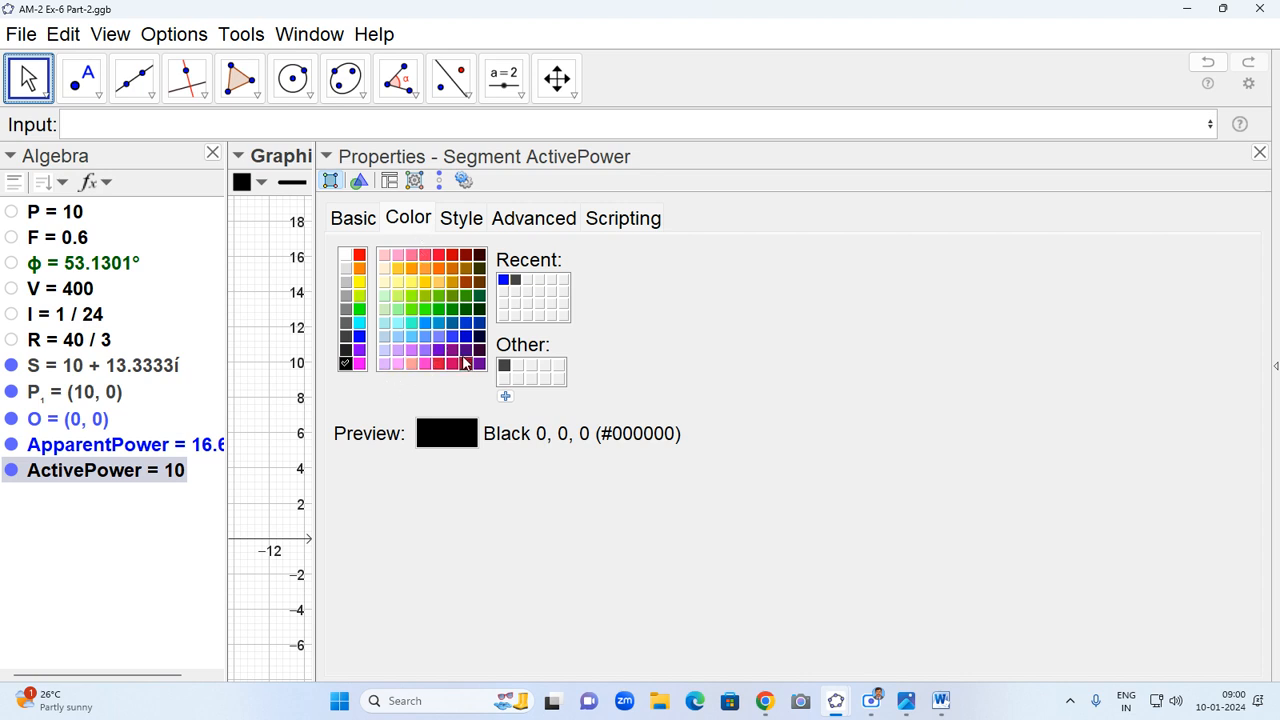
{"action": "left_click", "coordinate": [468, 310]}
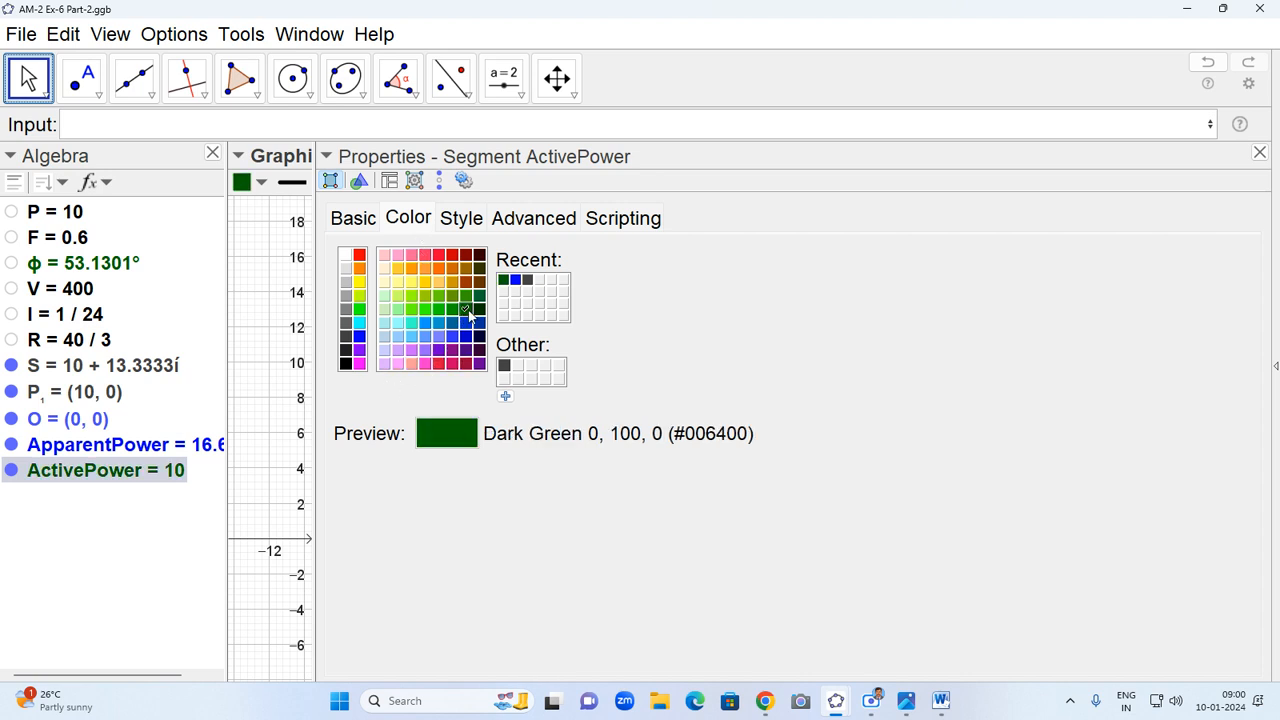
{"action": "left_click", "coordinate": [1259, 153]}
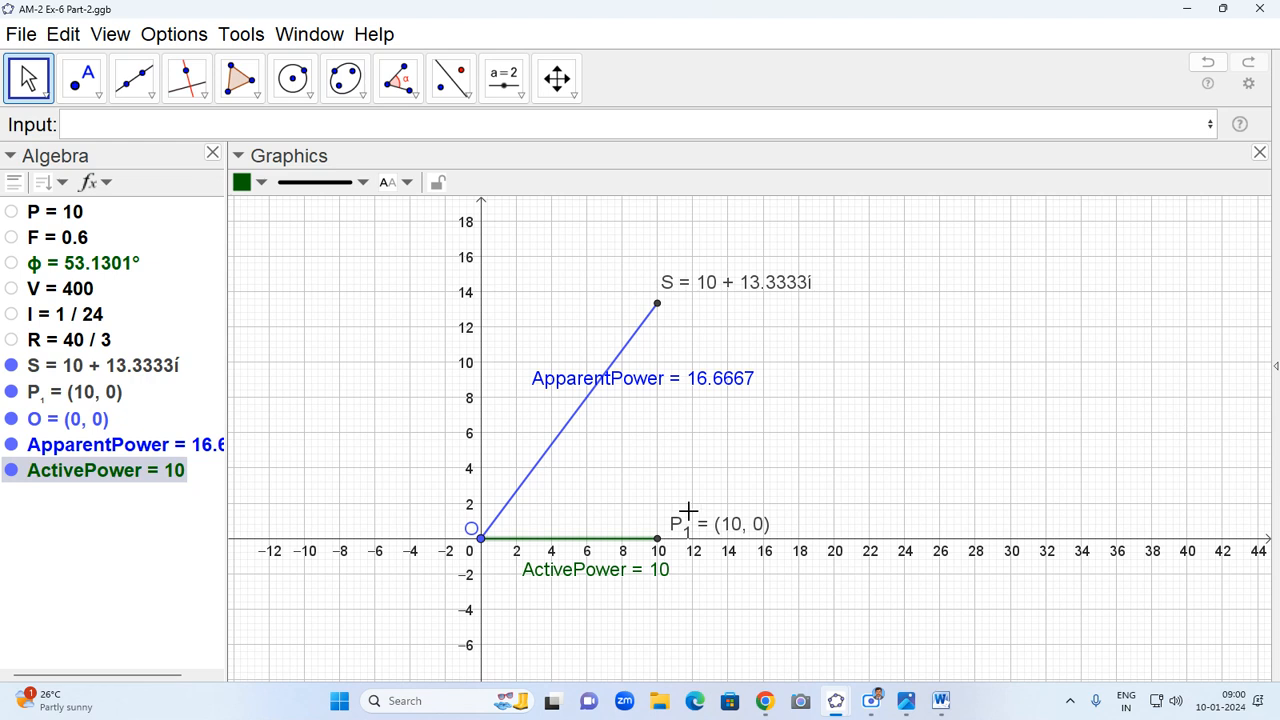
{"action": "left_click_drag", "start_coordinate": [614, 577], "coordinate": [600, 578]}
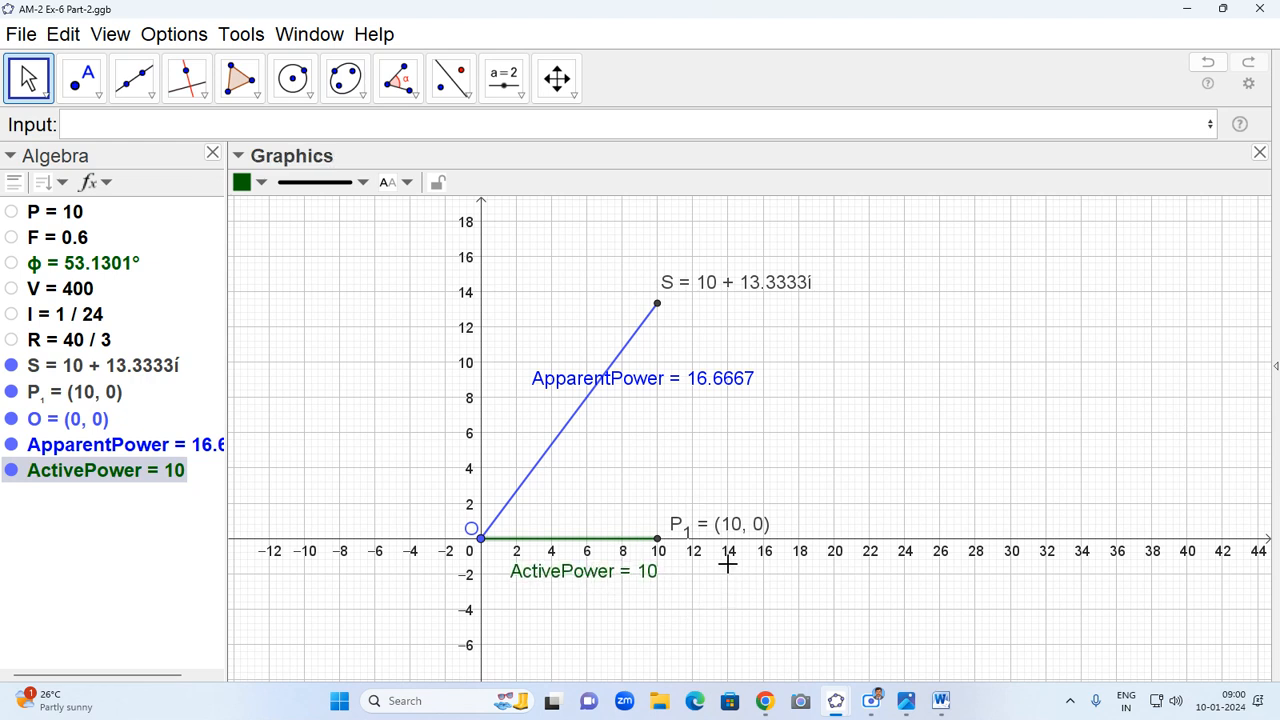
- Create the vertical side as ReactivePower=Segment(S,P_1) and move its label outside the triangle, beside the segment
{"action": "left_click", "coordinate": [237, 120]}
{"action": "type", "text": "Rea"}
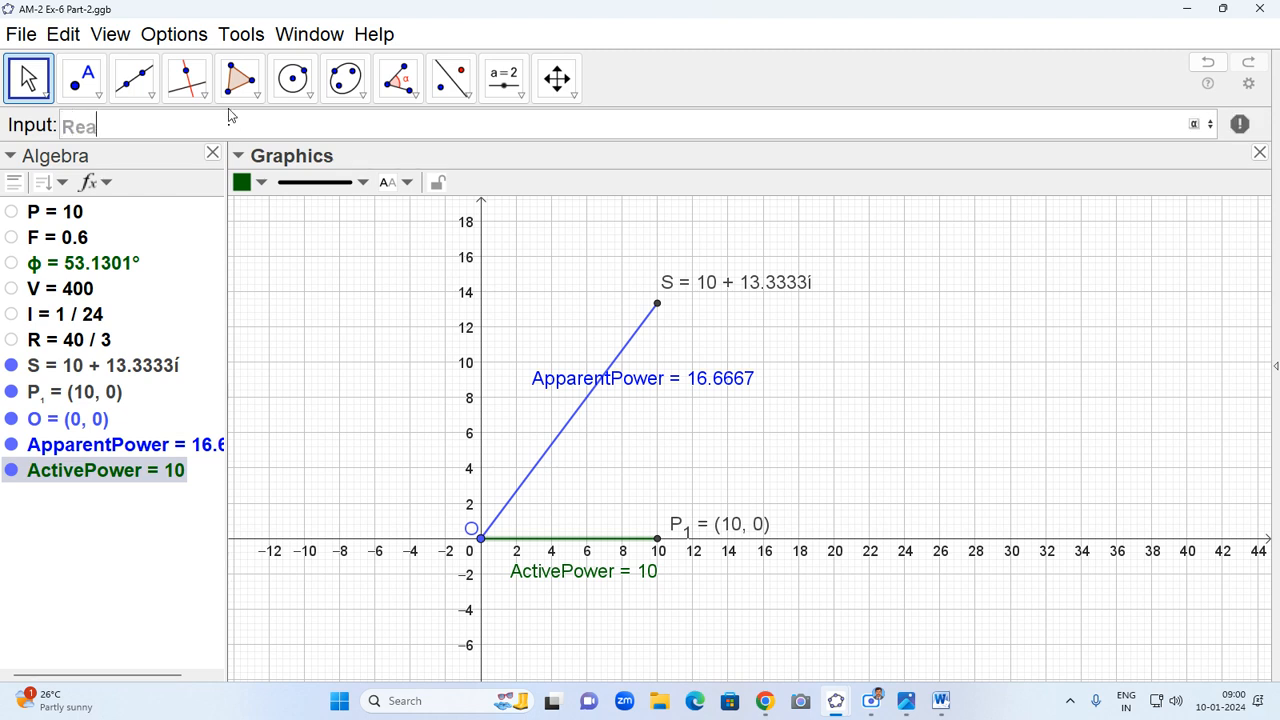
{"action": "type", "text": "ctivePower="}
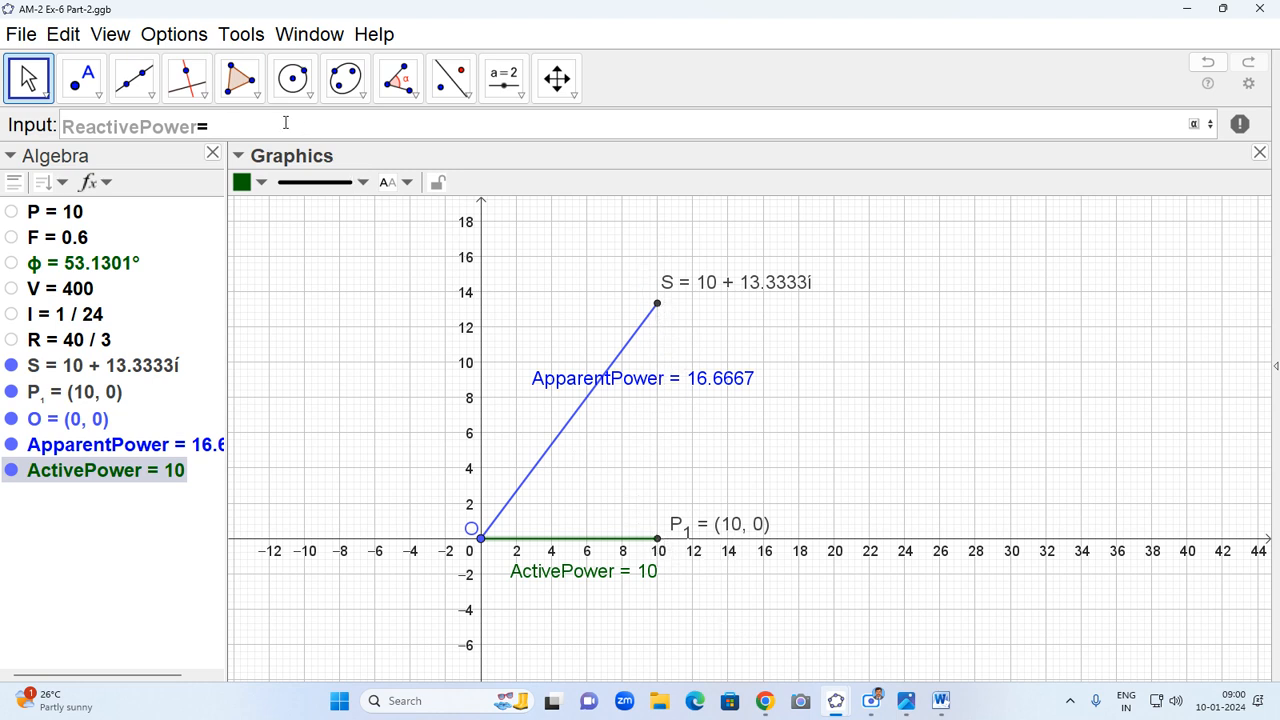
{"action": "type", "text": "Segment("}
{"action": "type", "text": "S,"}
{"action": "type", "text": "P"}
{"action": "type", "text": "_1"}
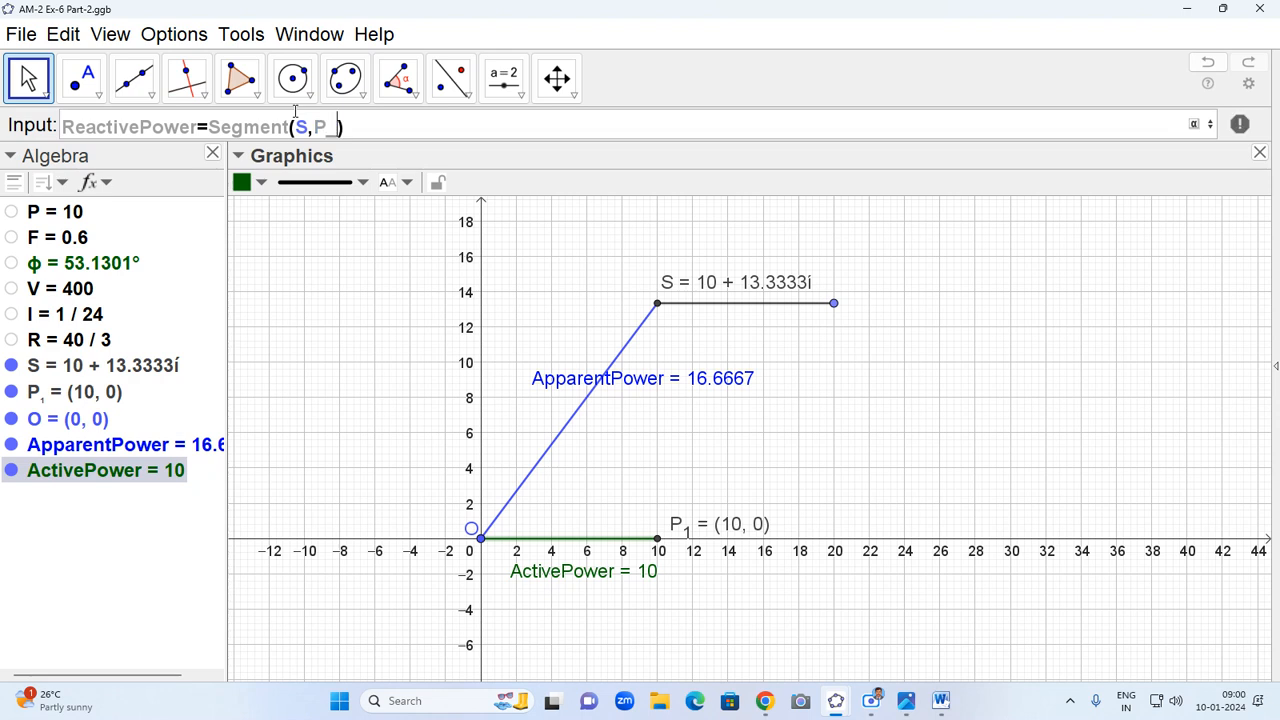
{"action": "key", "text": "Return"}
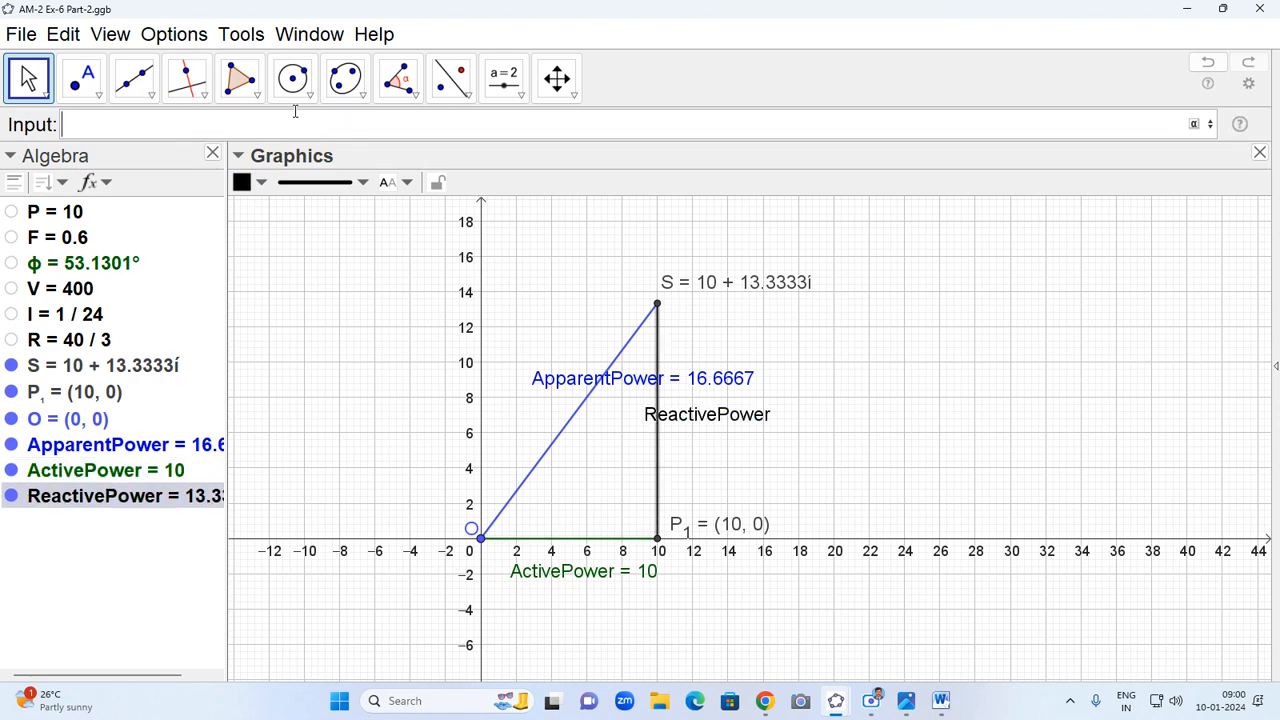
{"action": "left_click_drag", "start_coordinate": [707, 422], "coordinate": [730, 450]}
- Color the ReactivePower segment red with a Name & Value label, and adjust the positions of the ReactivePower and ApparentPower labels
{"action": "right_click", "coordinate": [730, 450]}
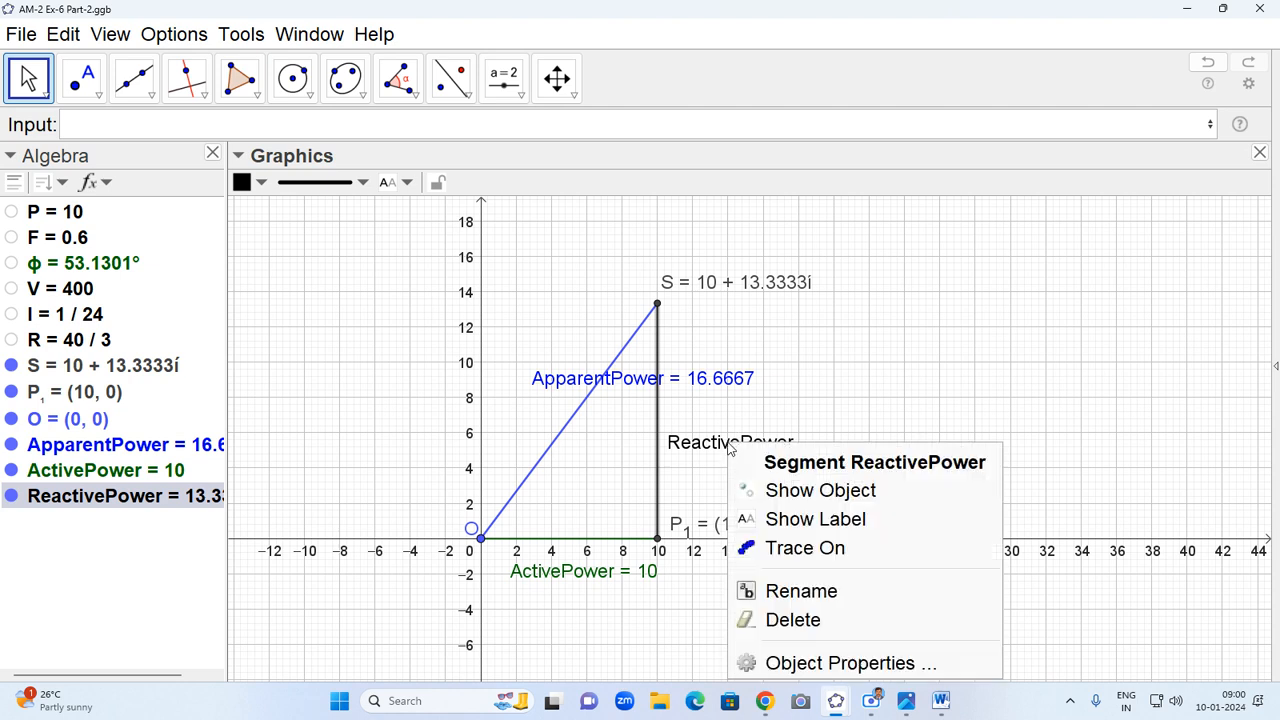
{"action": "left_click", "coordinate": [825, 659]}
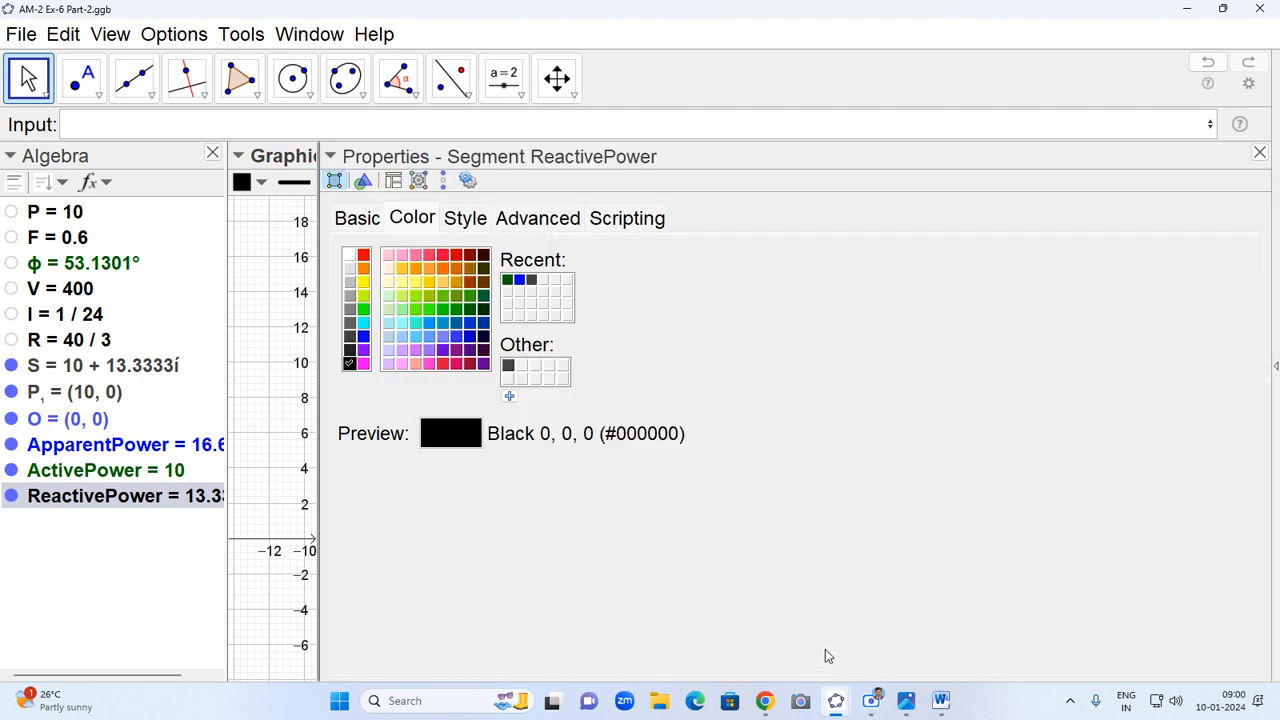
{"action": "left_click", "coordinate": [363, 256]}
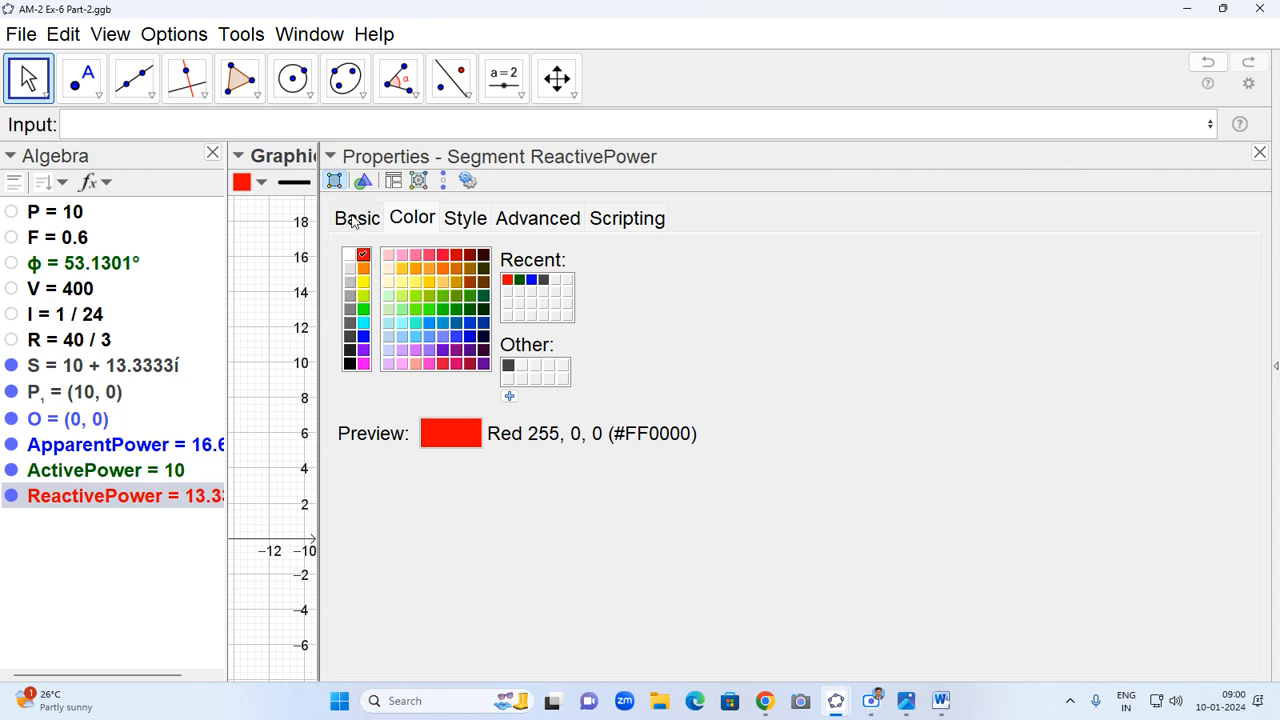
{"action": "left_click", "coordinate": [356, 220]}
{"action": "left_click", "coordinate": [522, 468]}
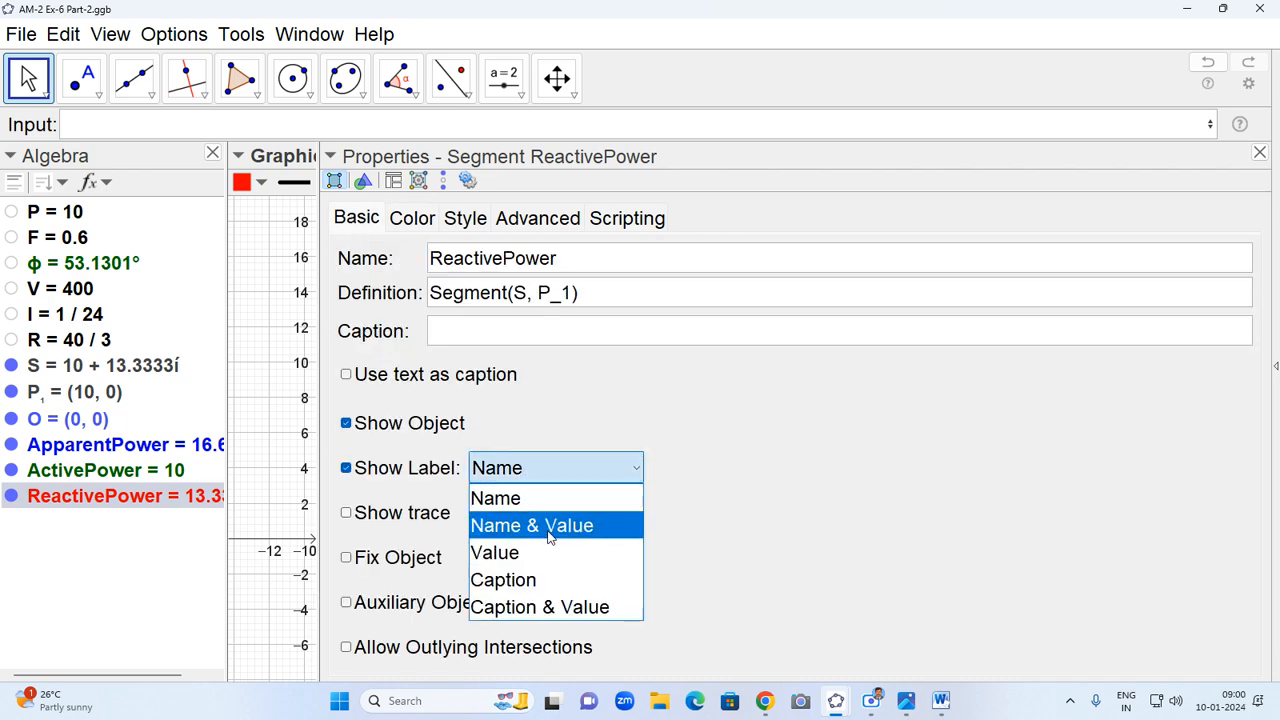
{"action": "left_click", "coordinate": [545, 528]}
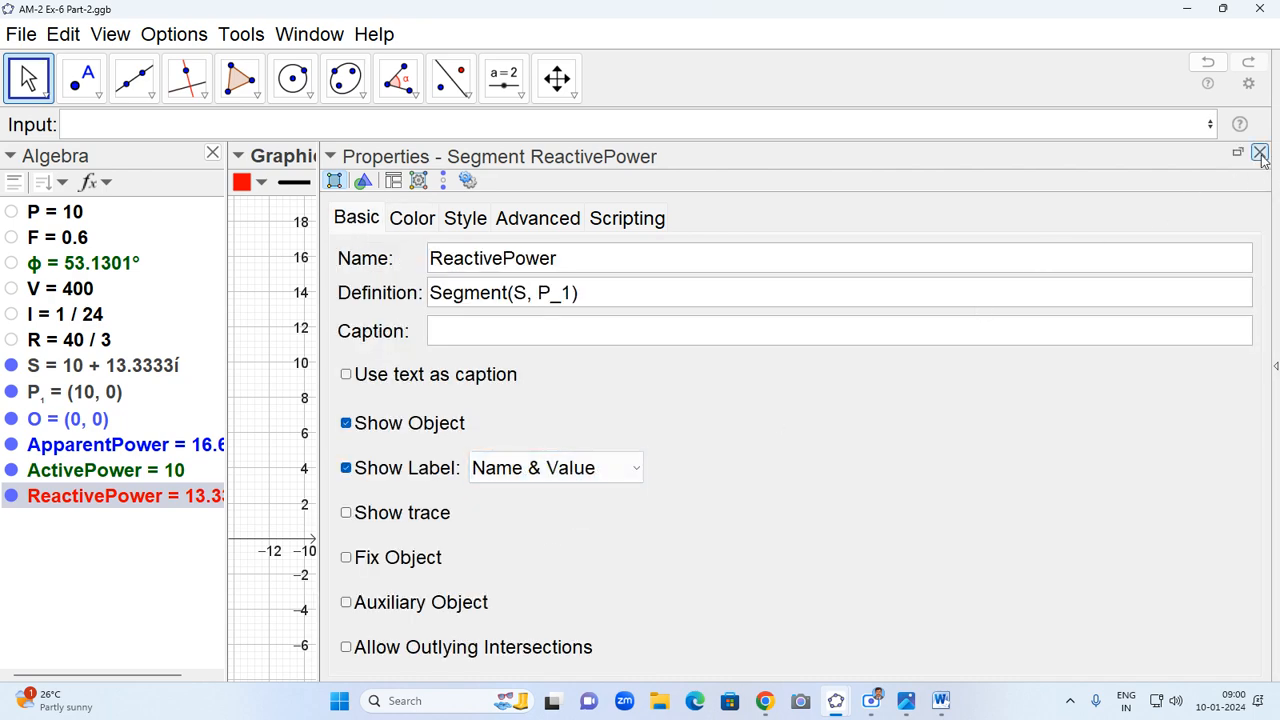
{"action": "left_click", "coordinate": [1260, 153]}
{"action": "left_click_drag", "start_coordinate": [745, 453], "coordinate": [739, 454]}
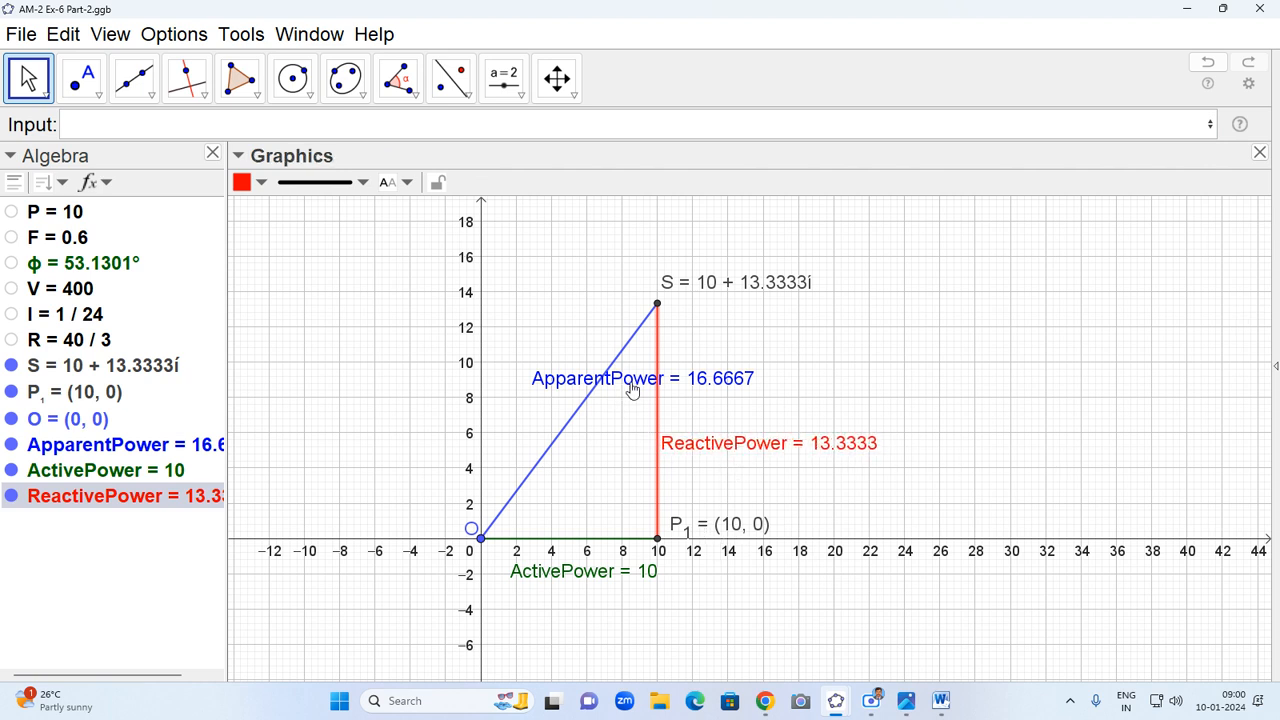
{"action": "left_click_drag", "start_coordinate": [626, 386], "coordinate": [568, 381]}
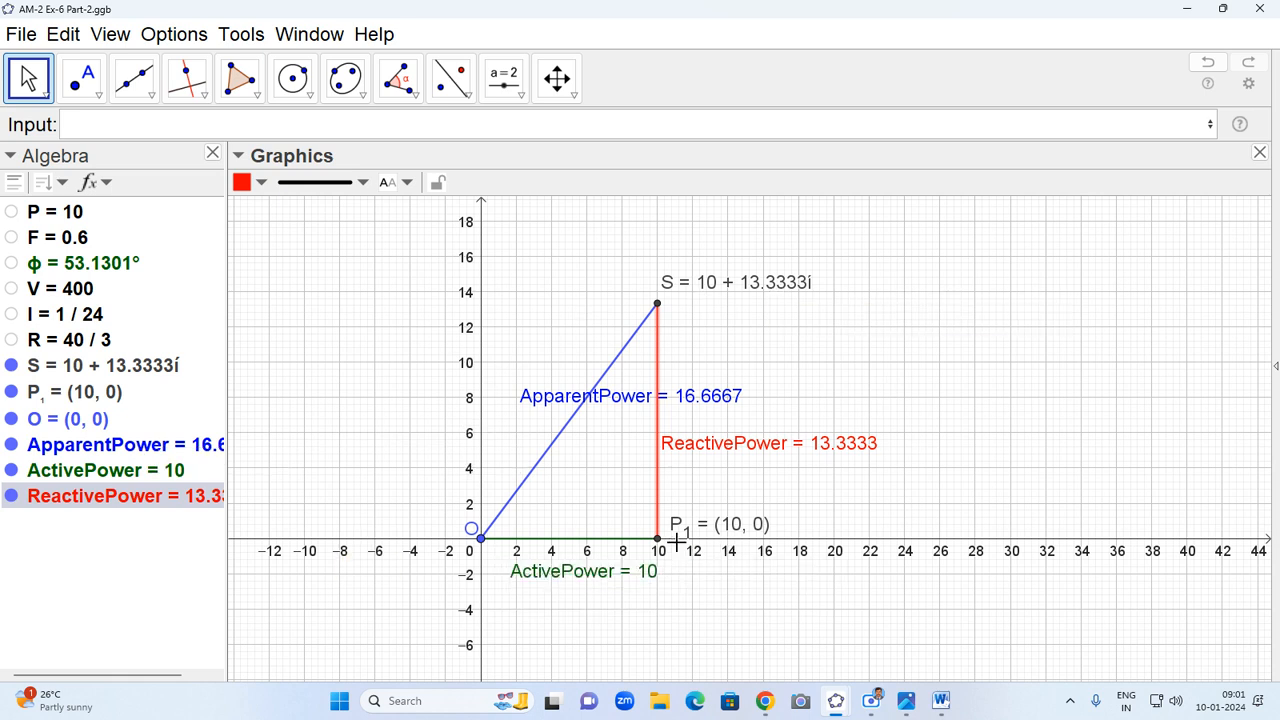
- Switch to the AM-2 Ex-6 Question document in Word and place the cursor in Table-6.2's Active Power (P) value cell
{"action": "mouse_move", "coordinate": [940, 702]}
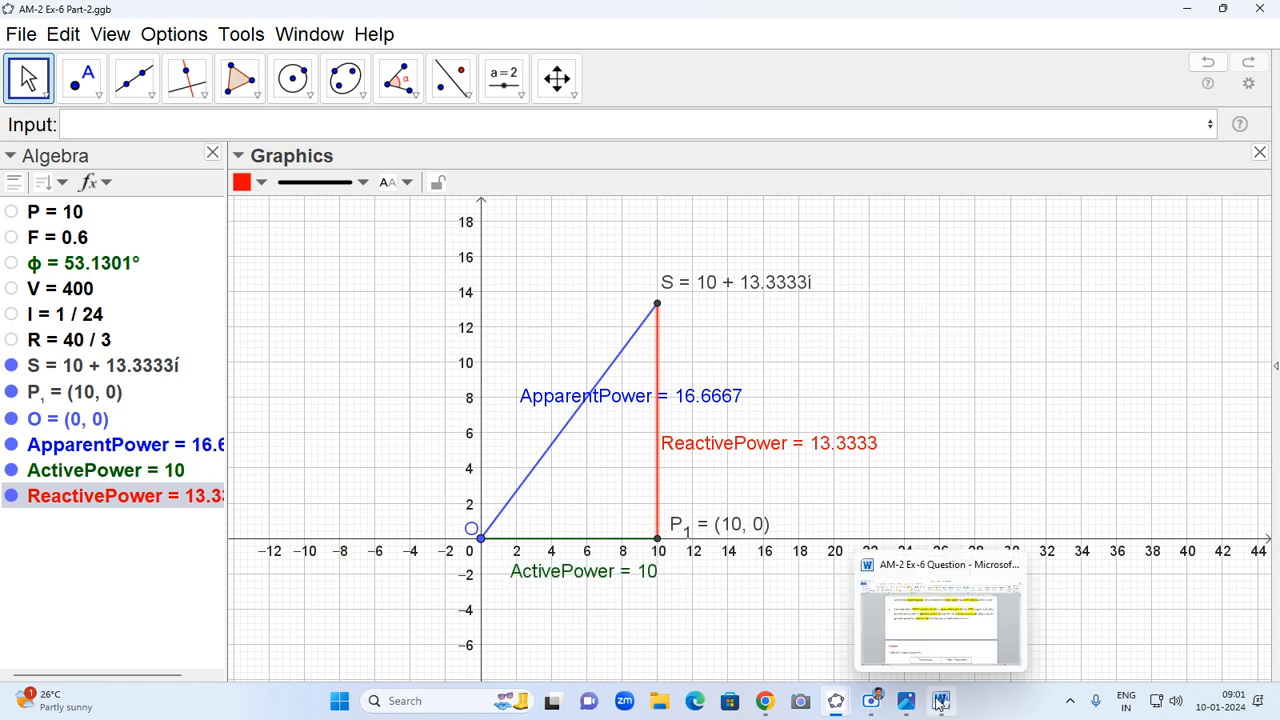
{"action": "left_click", "coordinate": [940, 703]}
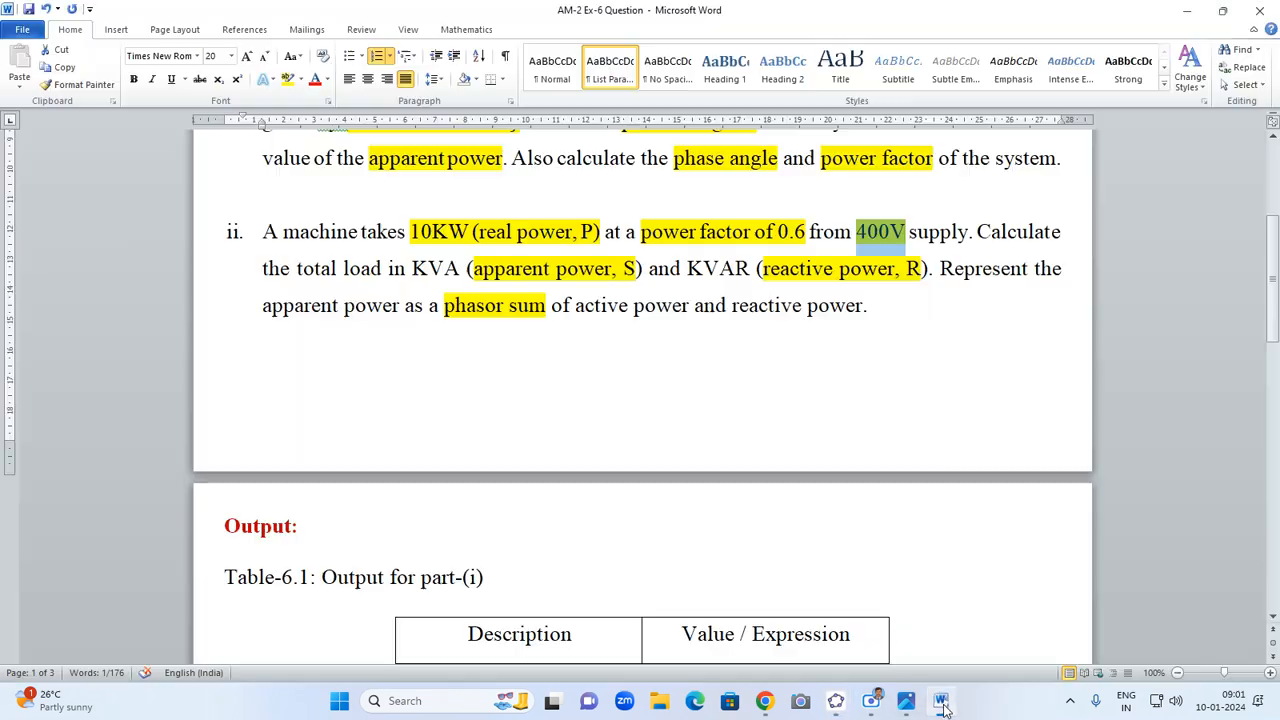
{"action": "scroll", "coordinate": [866, 543], "scroll_direction": "down", "scroll_amount": 15}
{"action": "scroll", "coordinate": [861, 547], "scroll_direction": "down", "scroll_amount": 4}
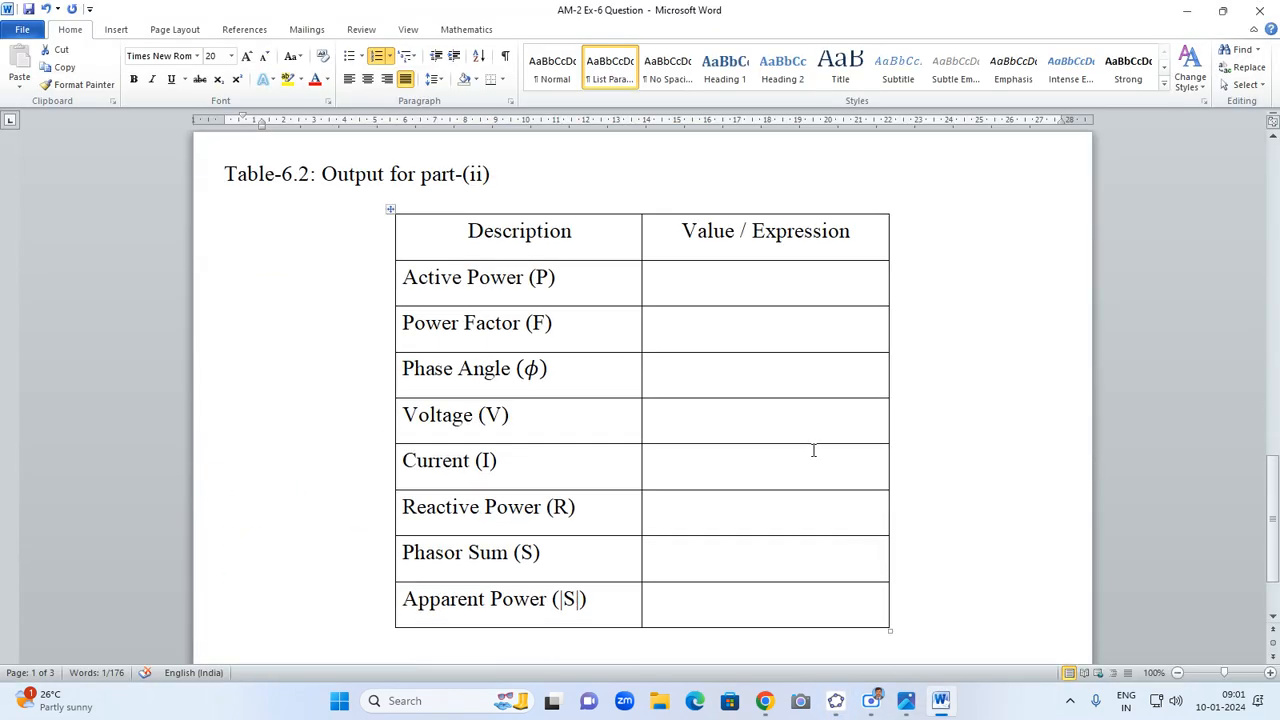
{"action": "left_click", "coordinate": [775, 280]}
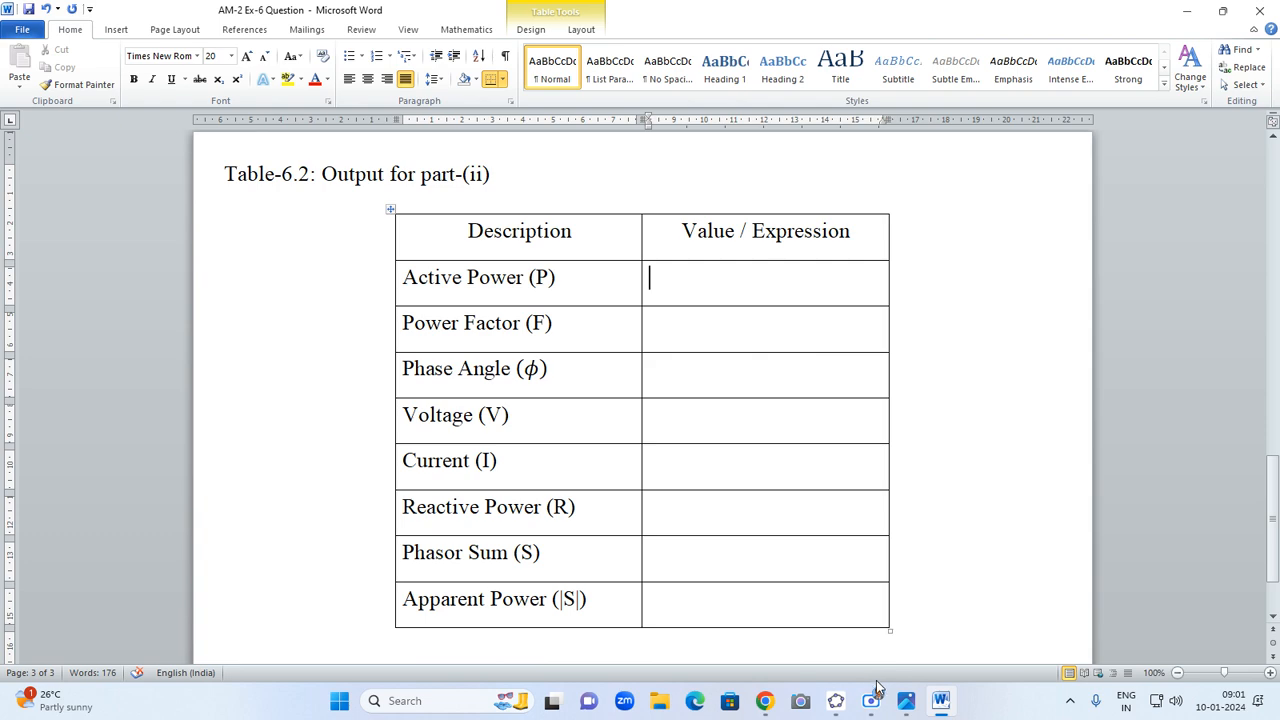
- Consult P in GeoGebra, then return to Word and enter 10 as an equation in Table-6.2's Active Power (P) value cell
{"action": "mouse_move", "coordinate": [836, 705]}
{"action": "left_click", "coordinate": [922, 628]}
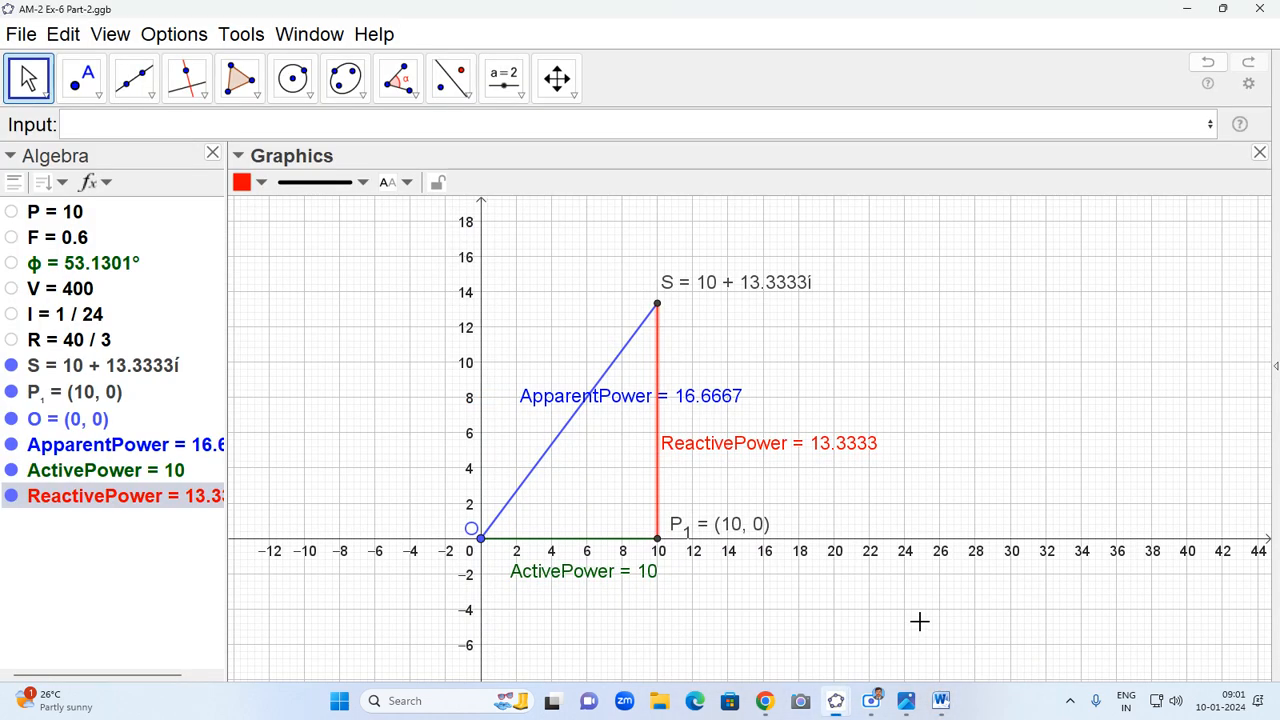
{"action": "mouse_move", "coordinate": [940, 700]}
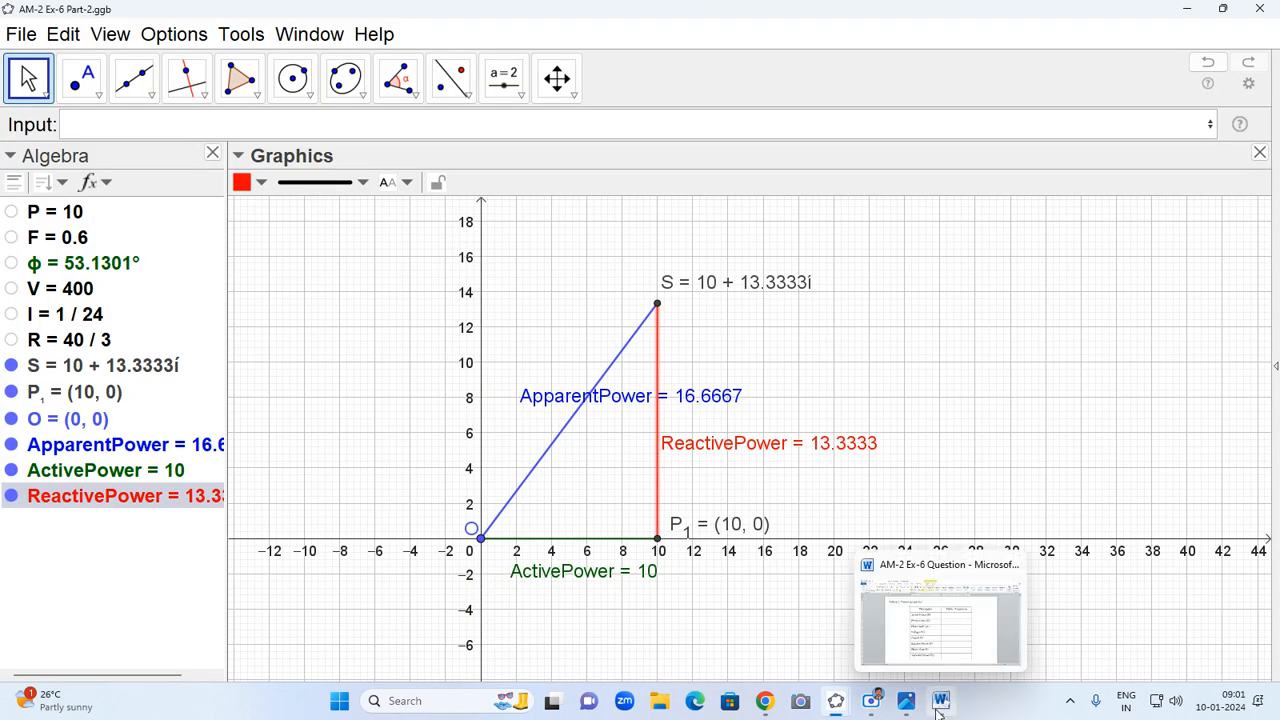
{"action": "left_click", "coordinate": [890, 595]}
{"action": "key", "text": "alt+equal"}
{"action": "type", "text": "10"}
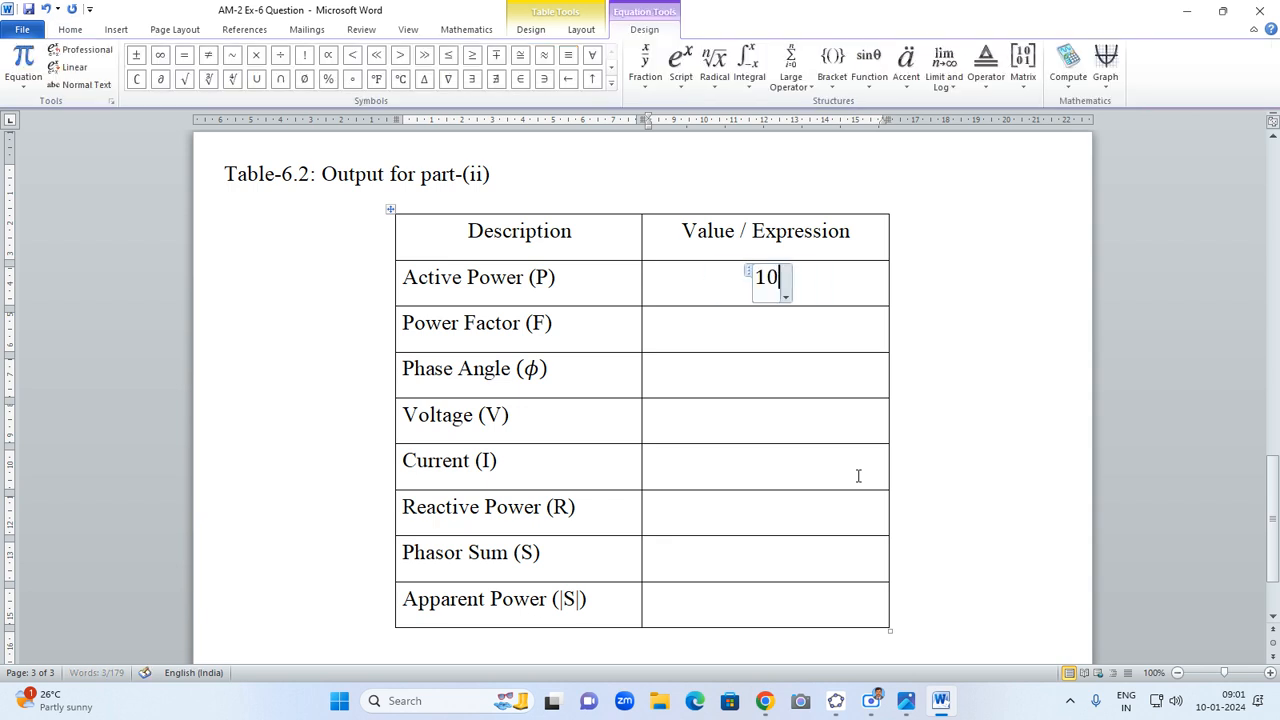
- Enter 0.6 as an equation in the Power Factor (F) value cell in Word, consulting F in GeoGebra
{"action": "left_click", "coordinate": [770, 323]}
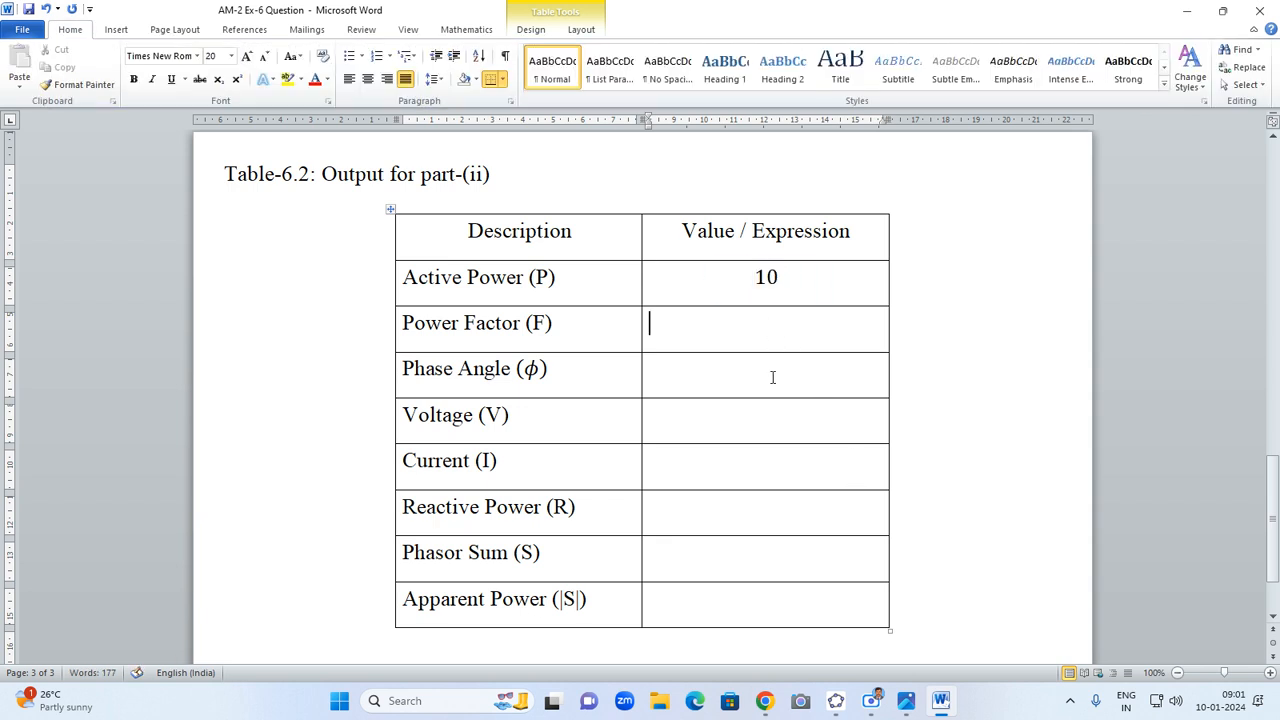
{"action": "key", "text": "alt+equal"}
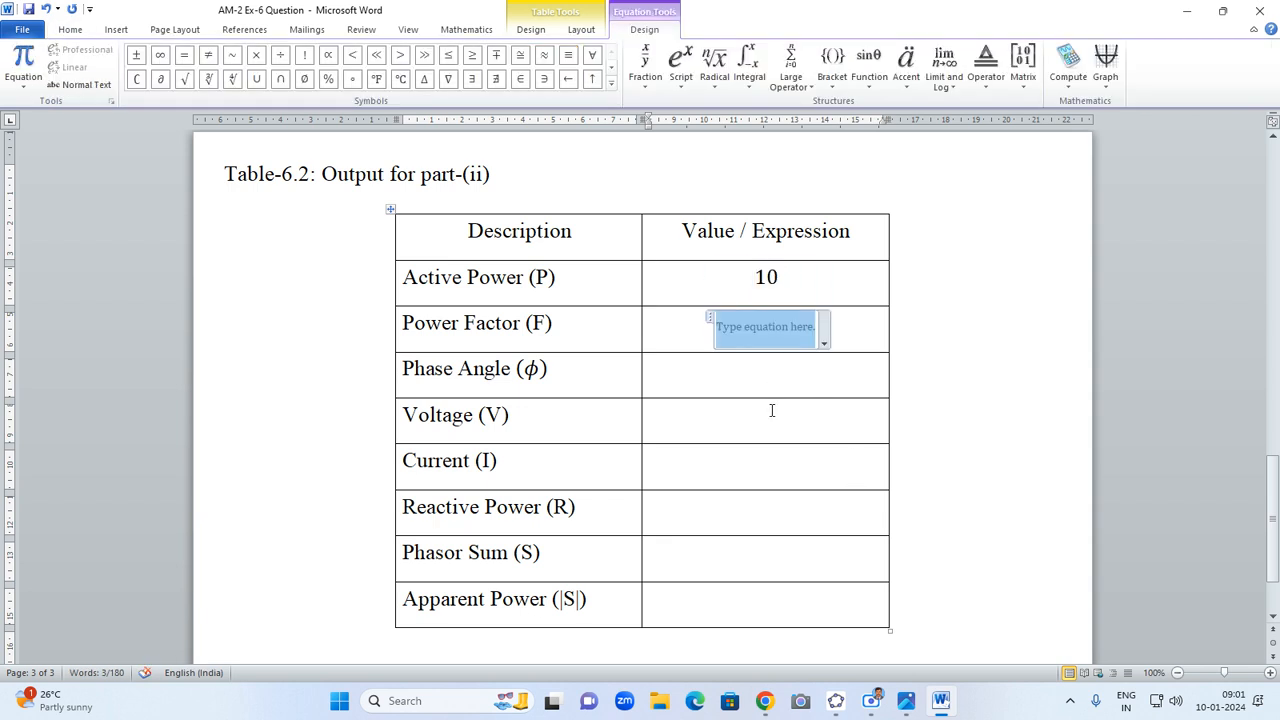
{"action": "mouse_move", "coordinate": [836, 700]}
{"action": "left_click", "coordinate": [887, 640]}
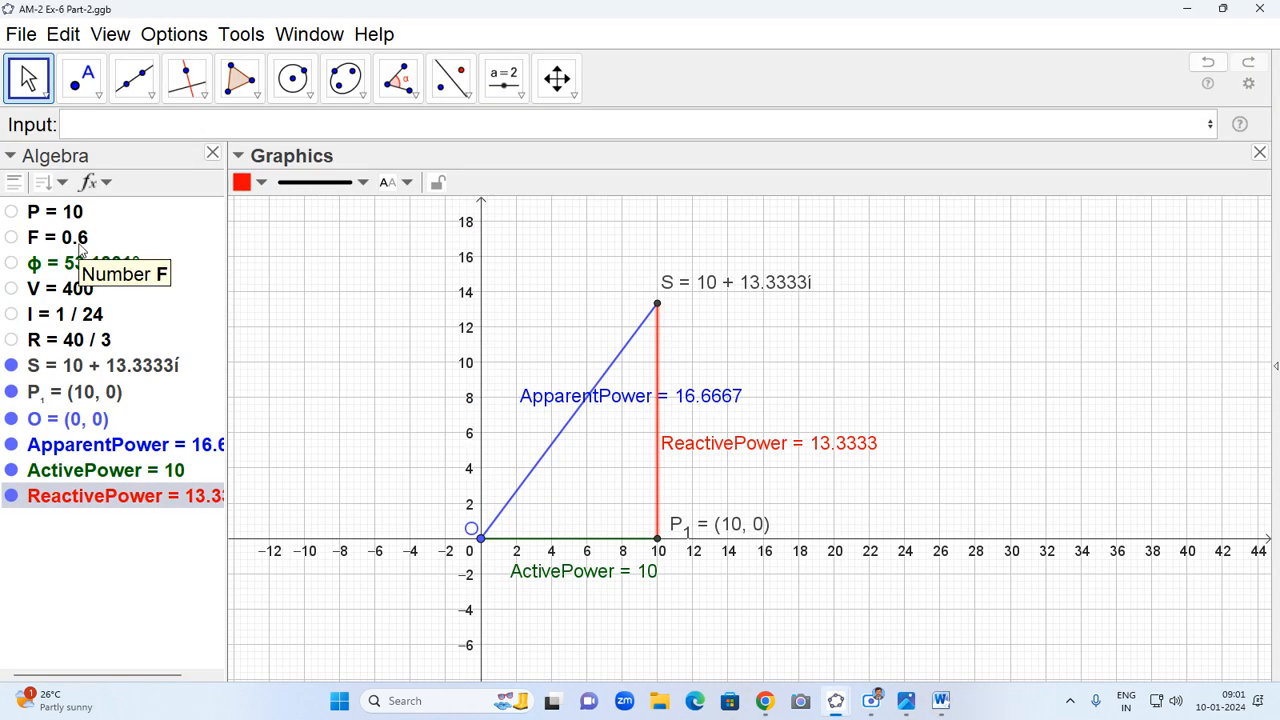
{"action": "mouse_move", "coordinate": [836, 705]}
{"action": "left_click", "coordinate": [941, 700]}
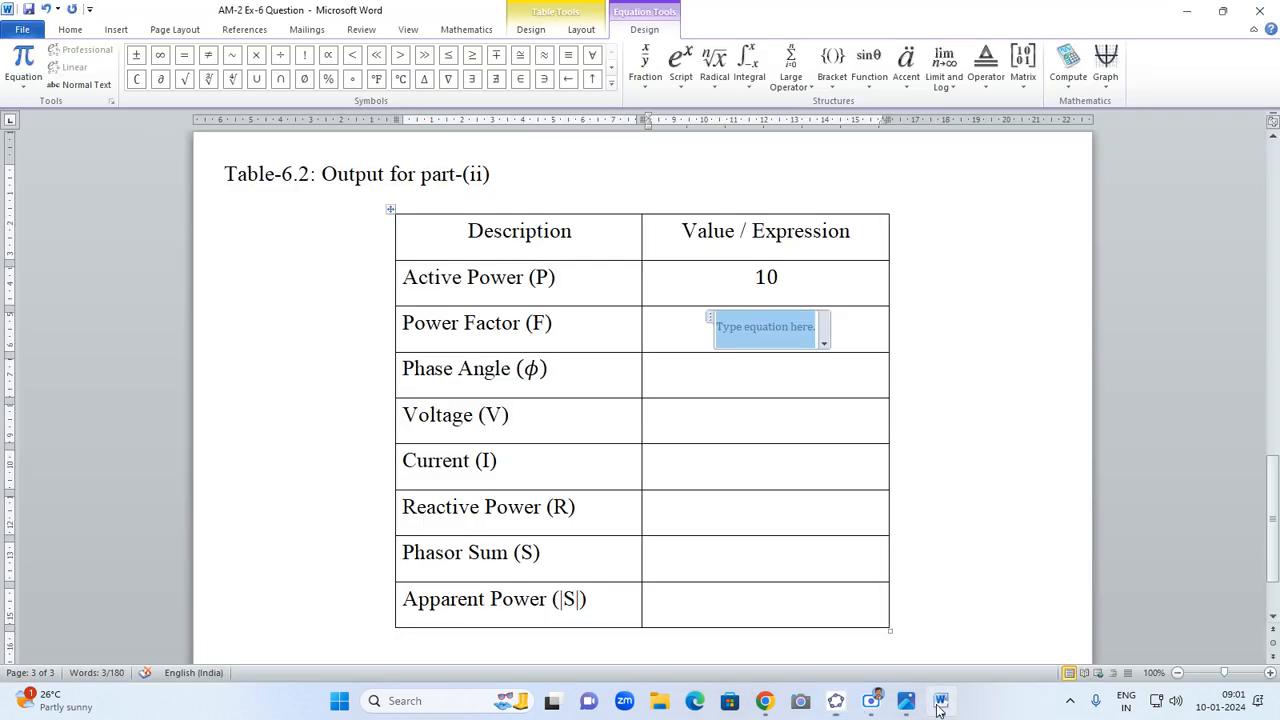
{"action": "type", "text": "0.6"}
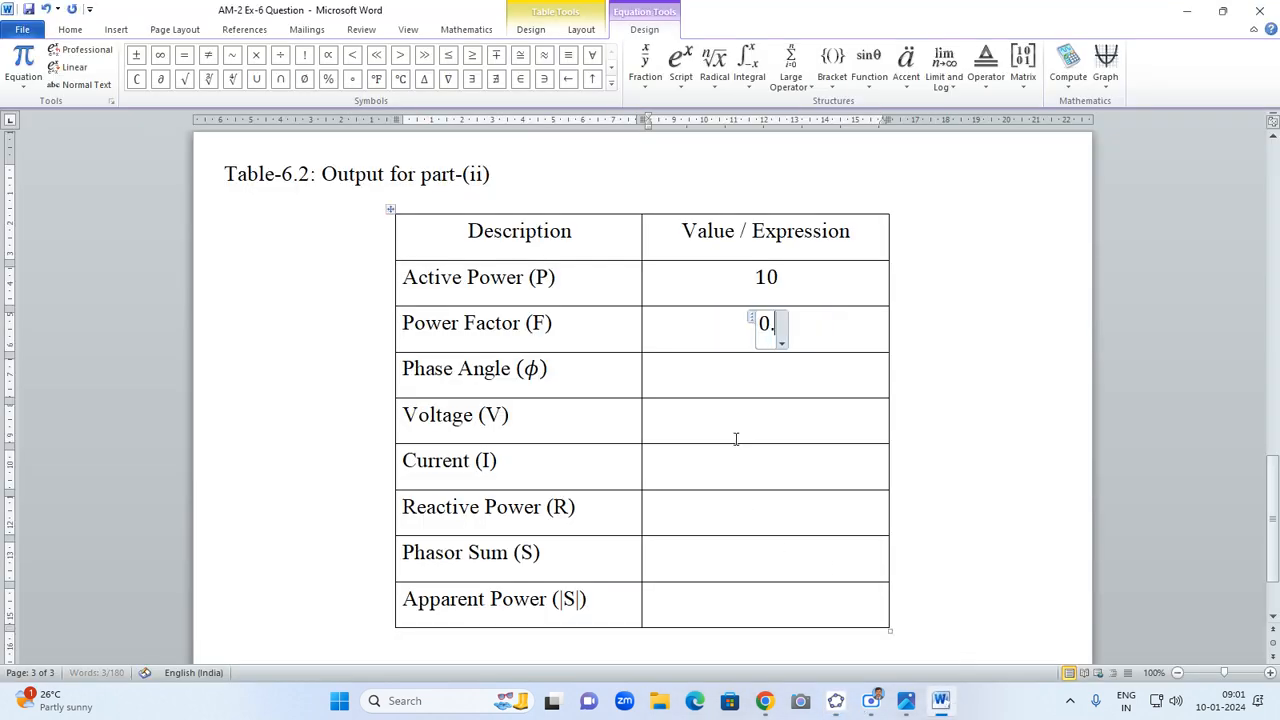
- Enter 53.13° as an equation in the Phase Angle (ϕ) value cell in Word, consulting the angle in GeoGebra
{"action": "left_click", "coordinate": [747, 373]}
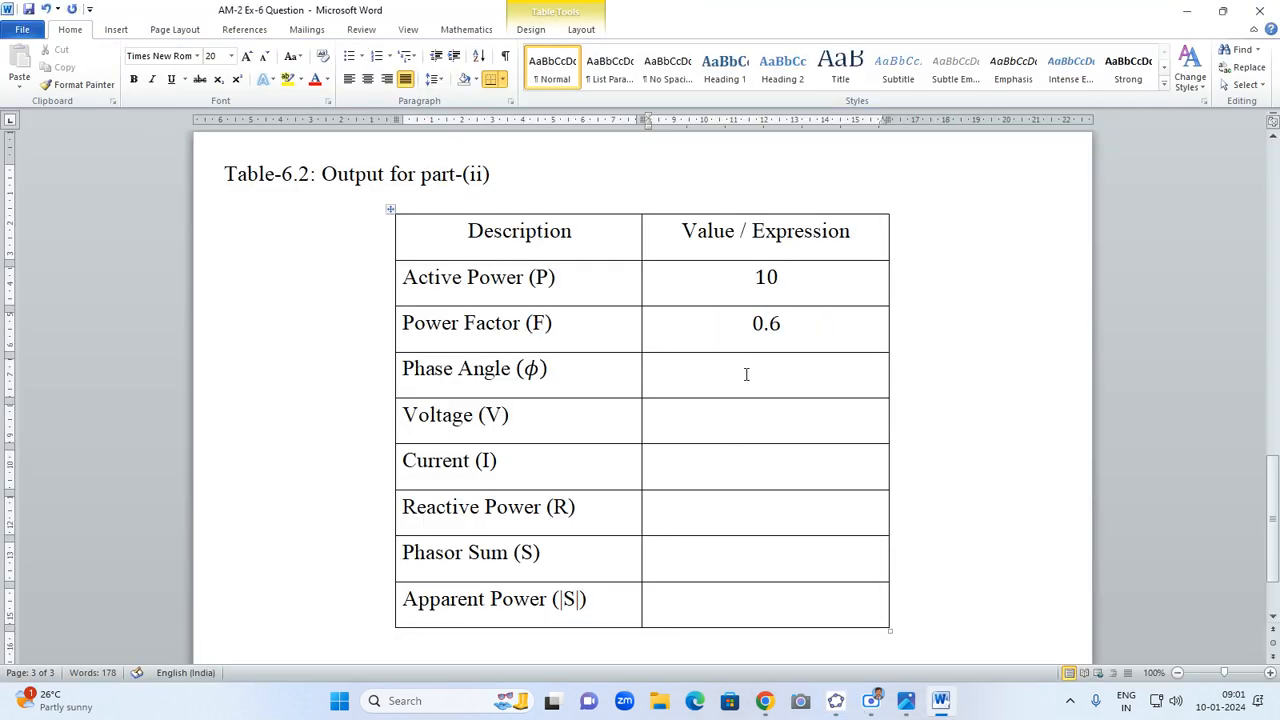
{"action": "key", "text": "alt+equal"}
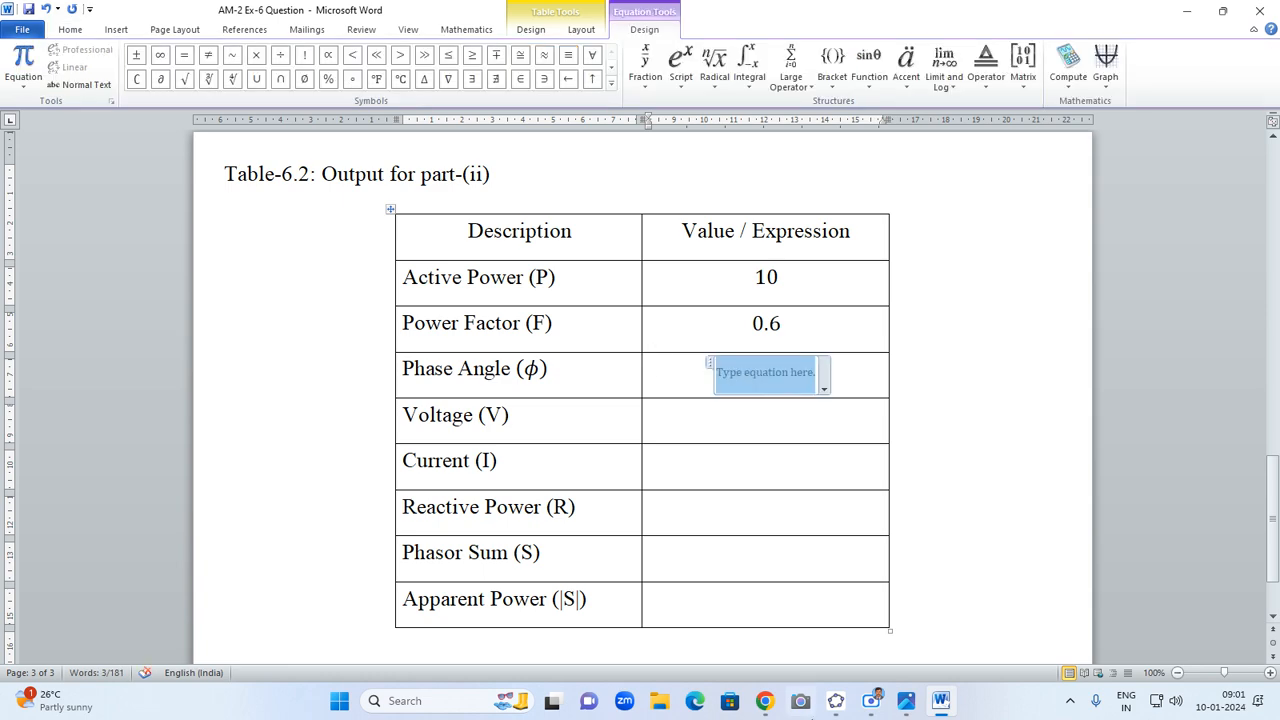
{"action": "left_click", "coordinate": [889, 641]}
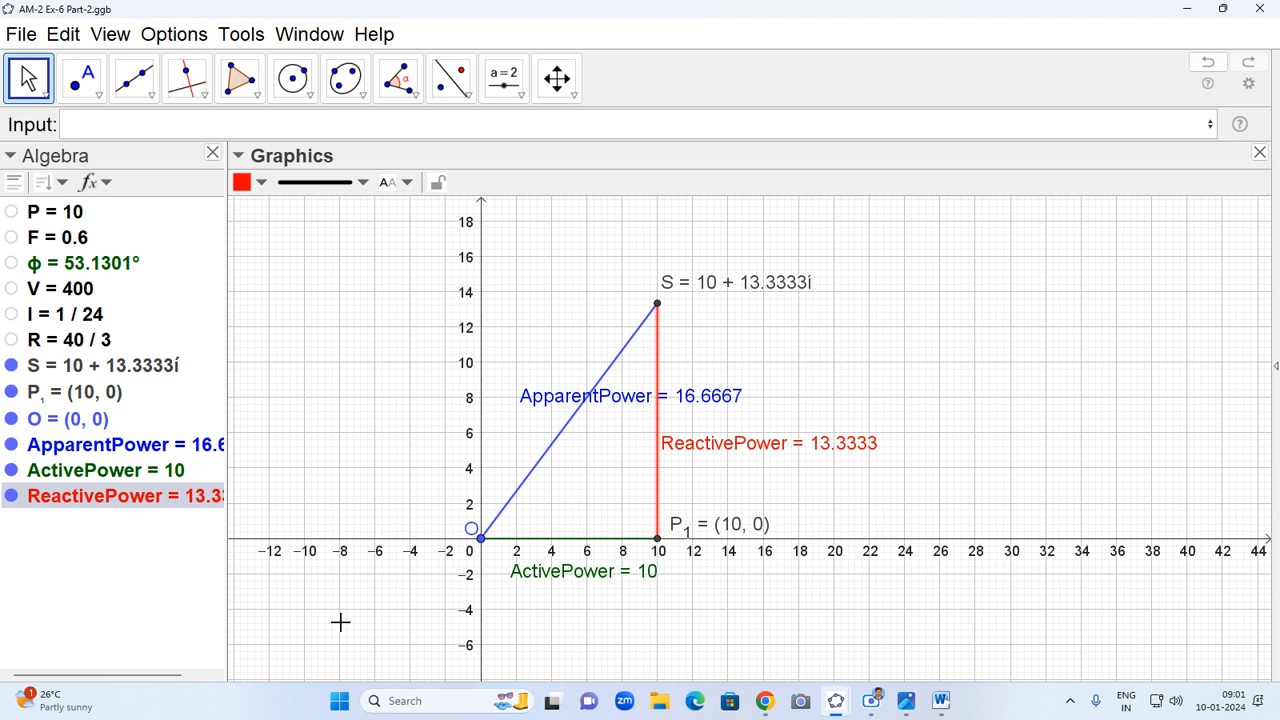
{"action": "left_click", "coordinate": [940, 704]}
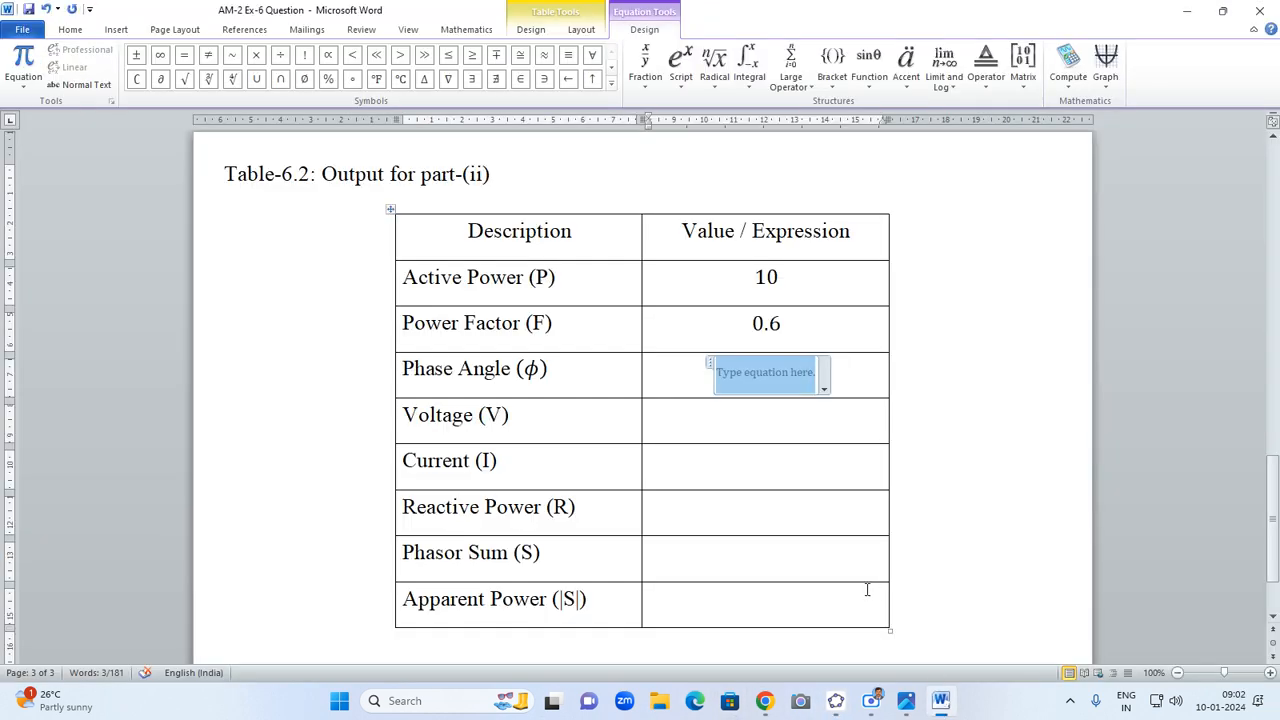
{"action": "type", "text": "53"}
{"action": "type", "text": ".13"}
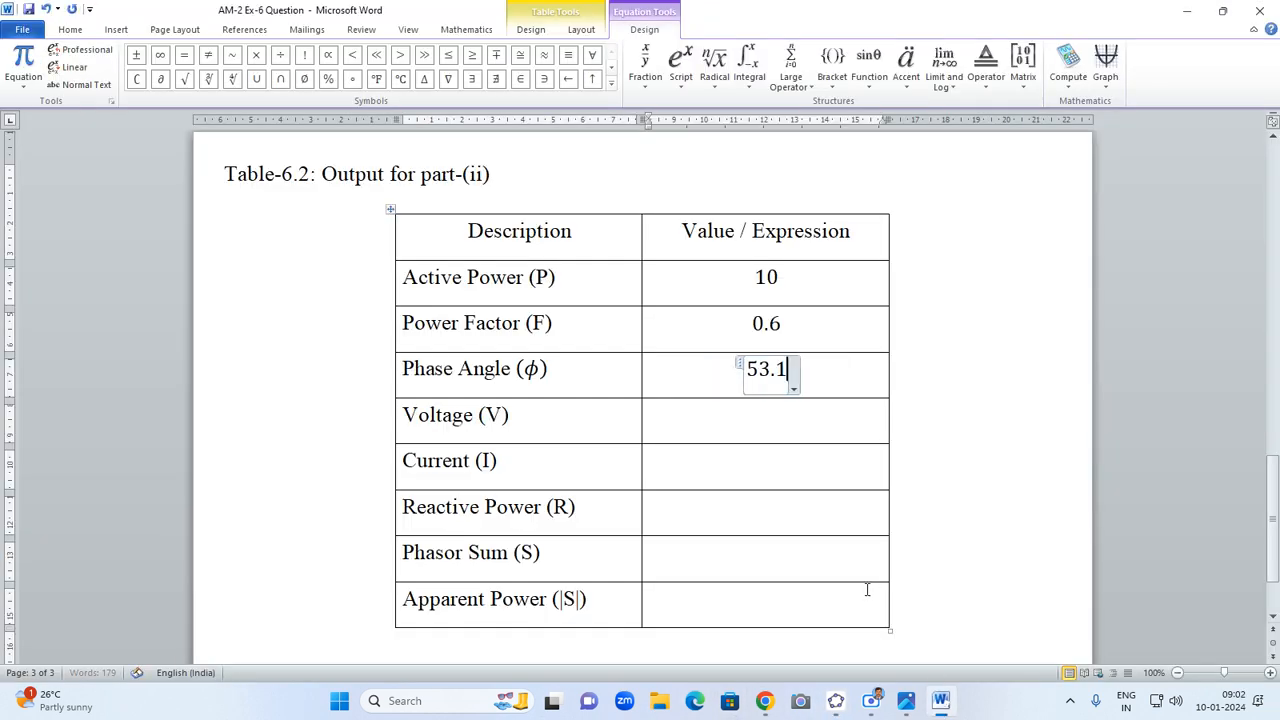
{"action": "left_click", "coordinate": [352, 80]}
- Enter 400 as an equation in the Voltage (V) value cell of Table-6.2
{"action": "left_click", "coordinate": [780, 426]}
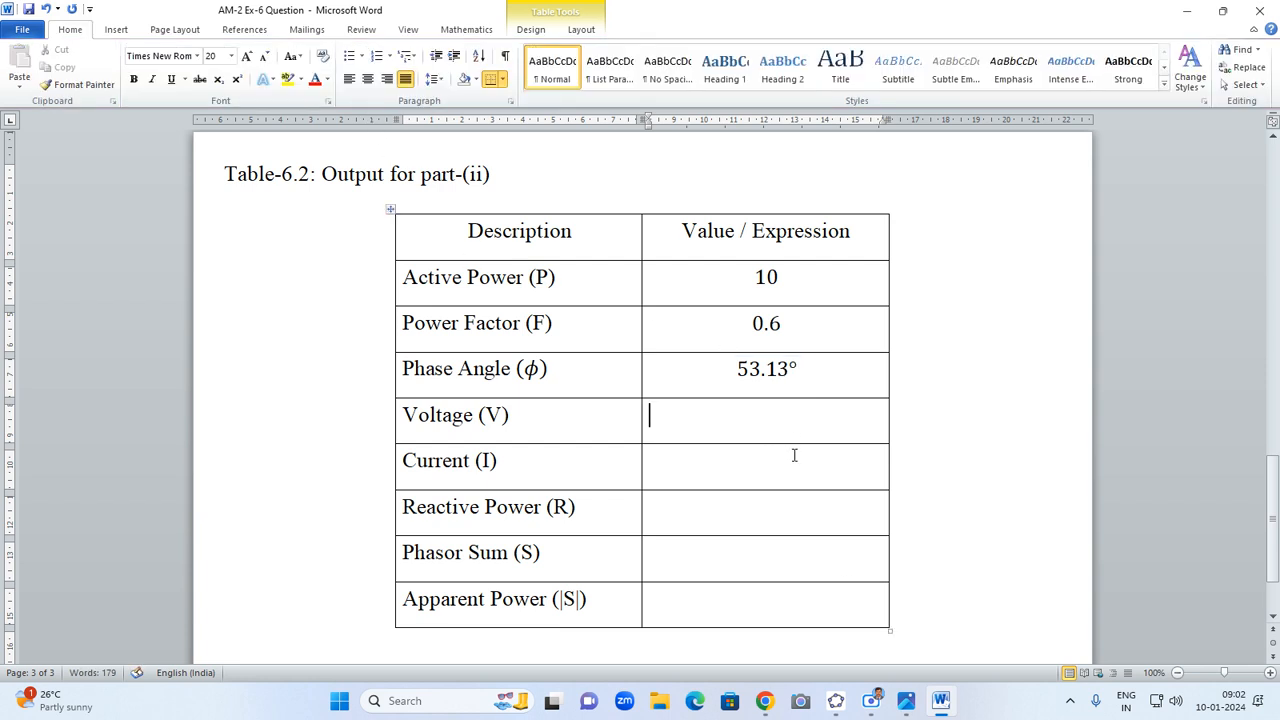
{"action": "key", "text": "alt+equal"}
{"action": "type", "text": "400"}
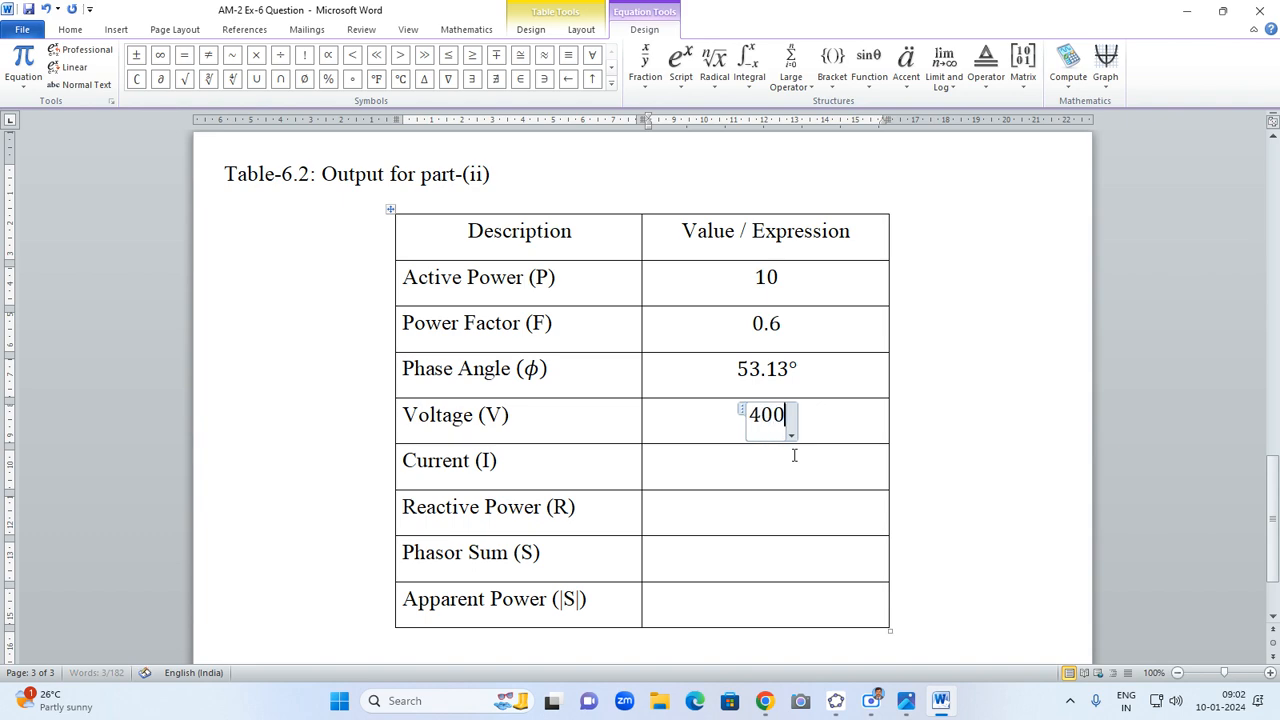
- Enter 1/24 as a stacked fraction equation in the Current (I) value cell in Word, consulting I in GeoGebra
{"action": "left_click", "coordinate": [784, 471]}
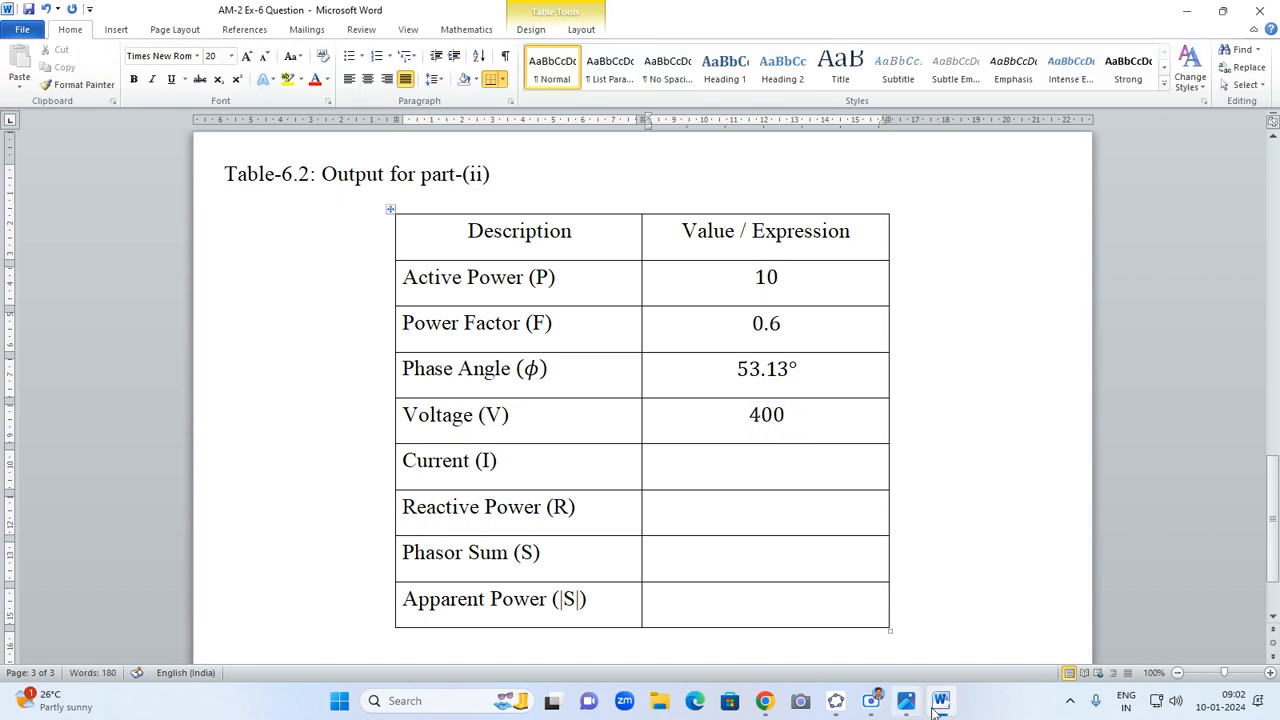
{"action": "mouse_move", "coordinate": [837, 703]}
{"action": "left_click", "coordinate": [866, 645]}
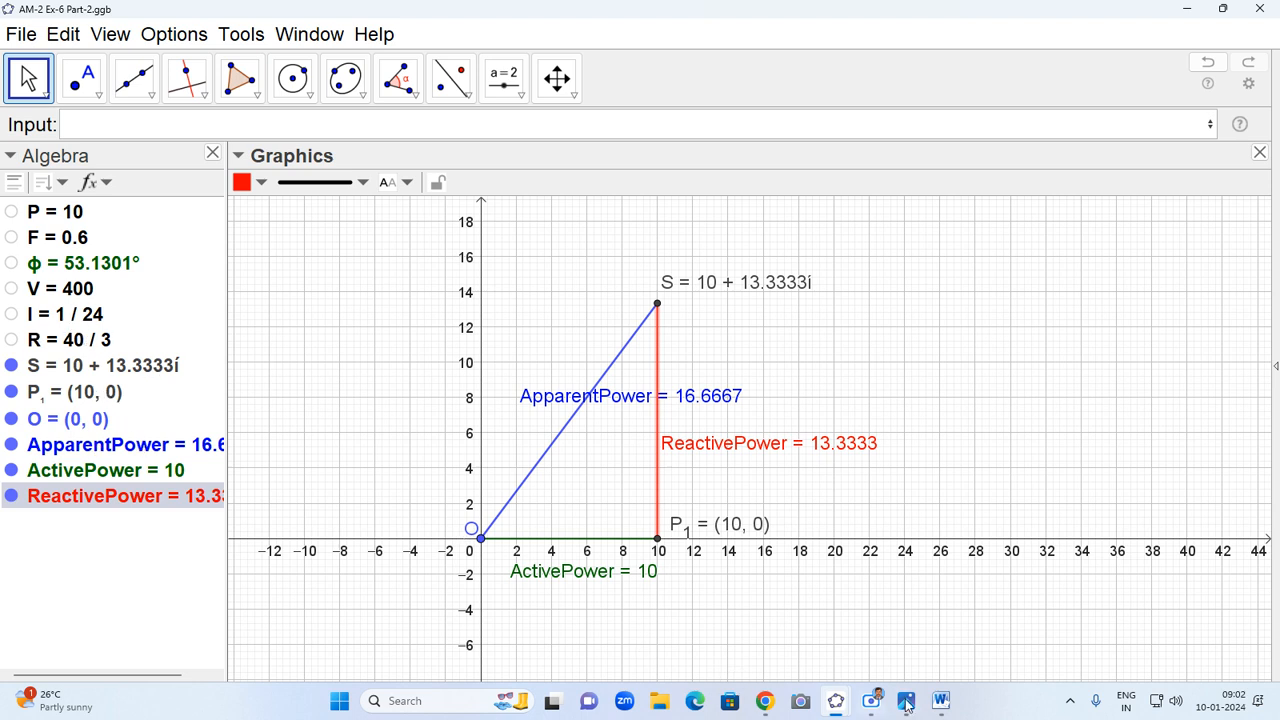
{"action": "left_click", "coordinate": [944, 703]}
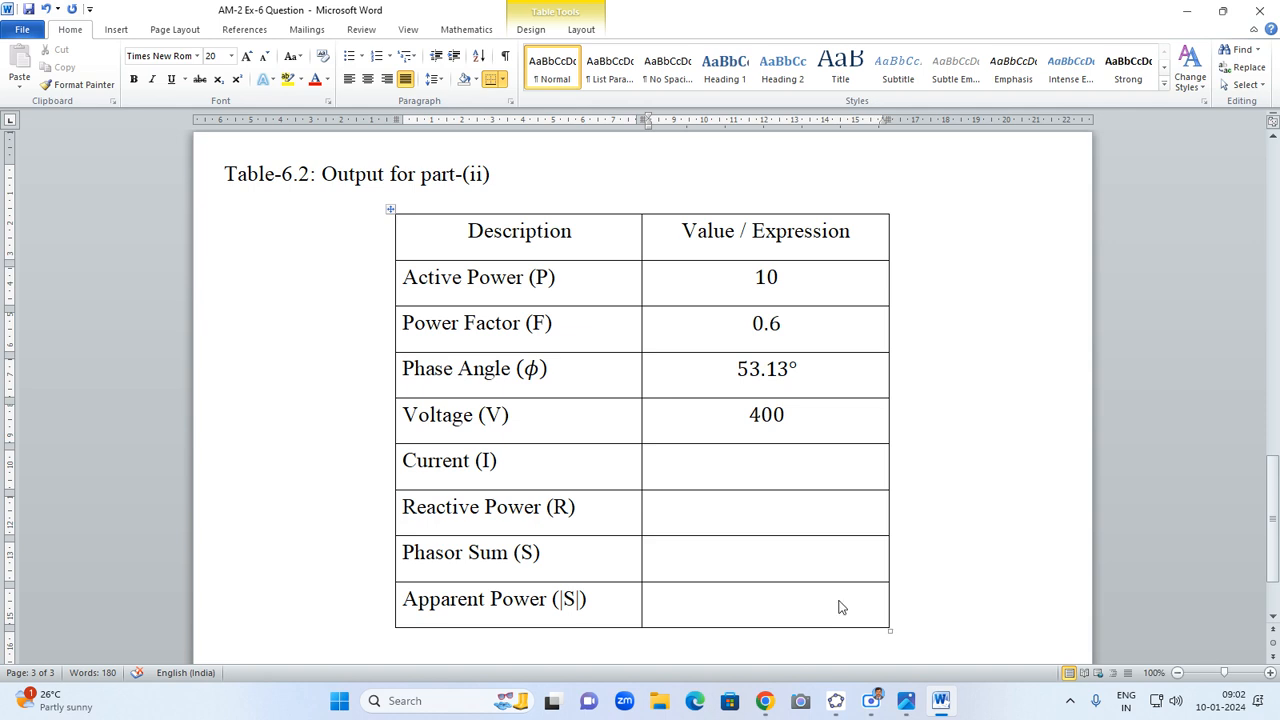
{"action": "key", "text": "alt+equal"}
{"action": "type", "text": "1/24"}
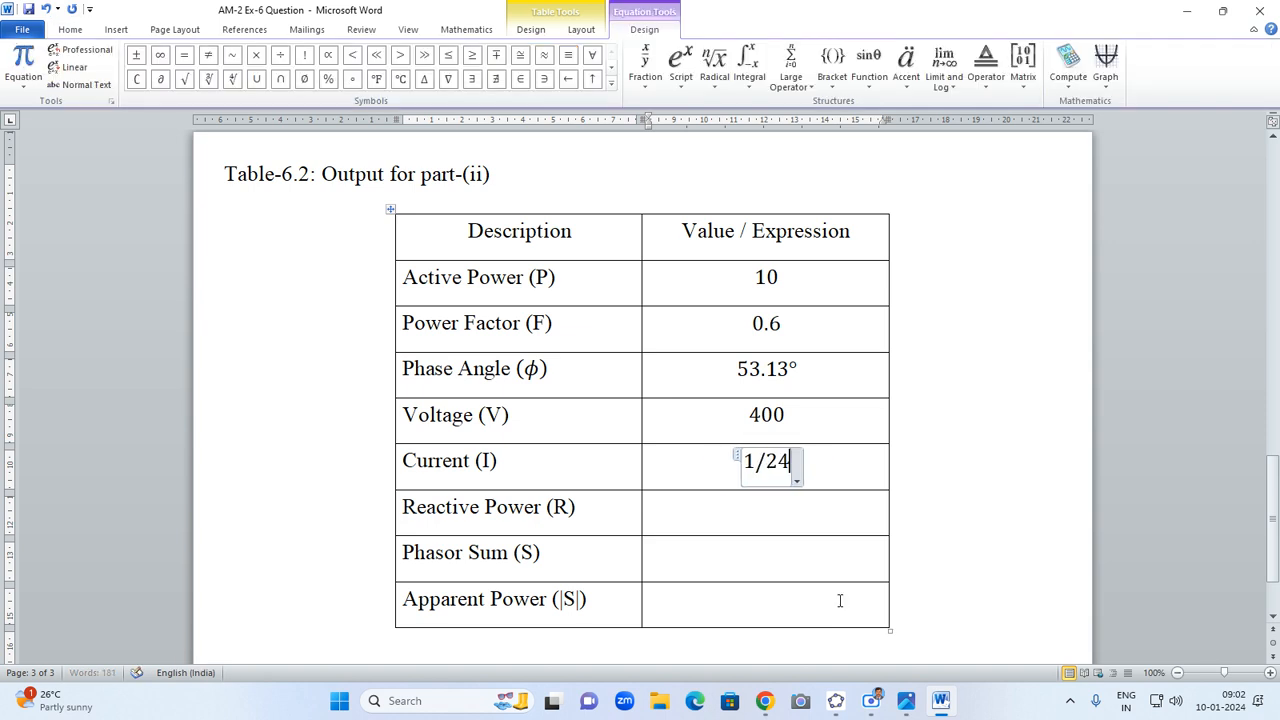
{"action": "key", "text": "space"}
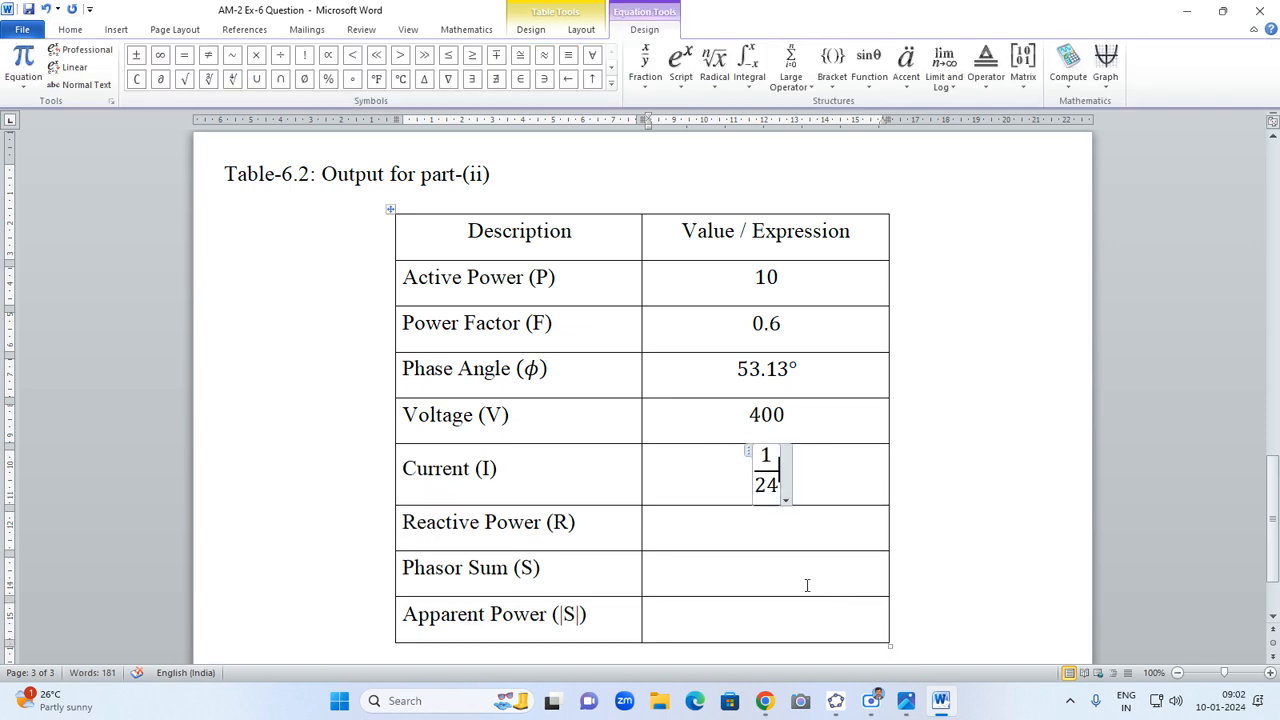
- Enter 40/3 as a stacked fraction equation in the Reactive Power (R) value cell in Word, consulting R in GeoGebra
{"action": "left_click", "coordinate": [749, 533]}
{"action": "mouse_move", "coordinate": [843, 706]}
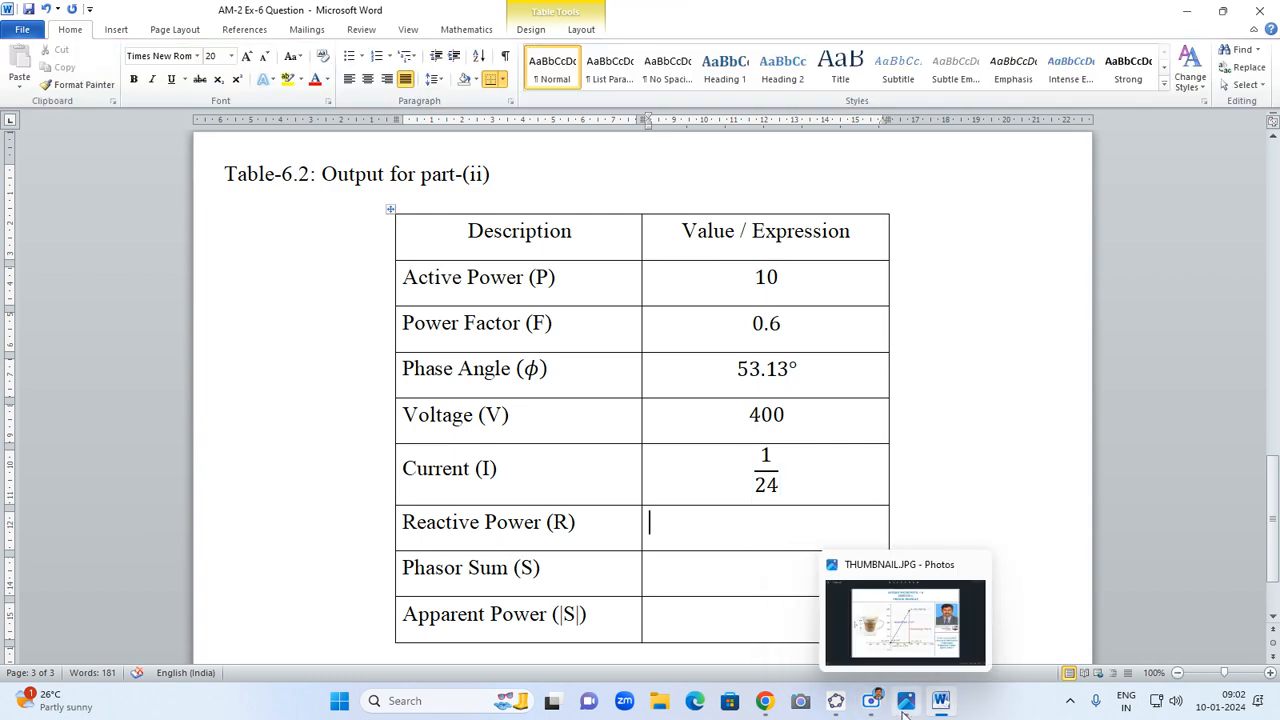
{"action": "left_click", "coordinate": [902, 648]}
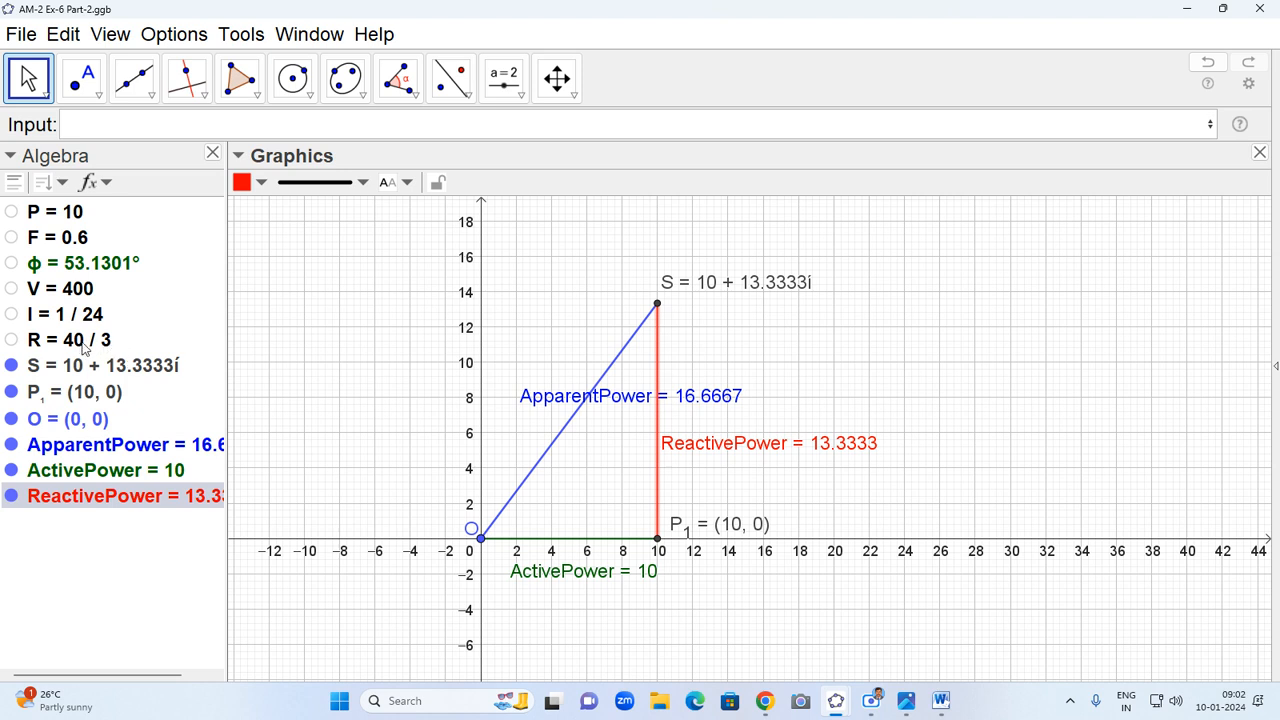
{"action": "mouse_move", "coordinate": [83, 346]}
{"action": "left_click", "coordinate": [941, 702]}
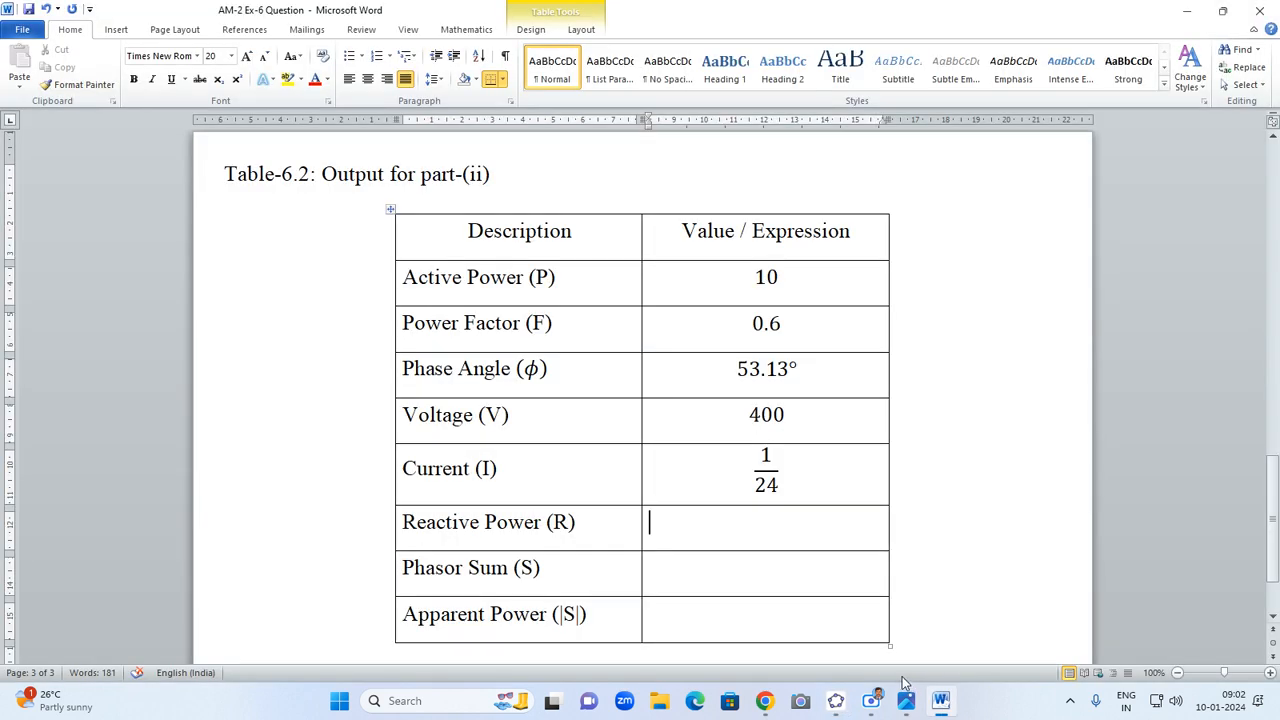
{"action": "key", "text": "alt+equal"}
{"action": "type", "text": "40/3"}
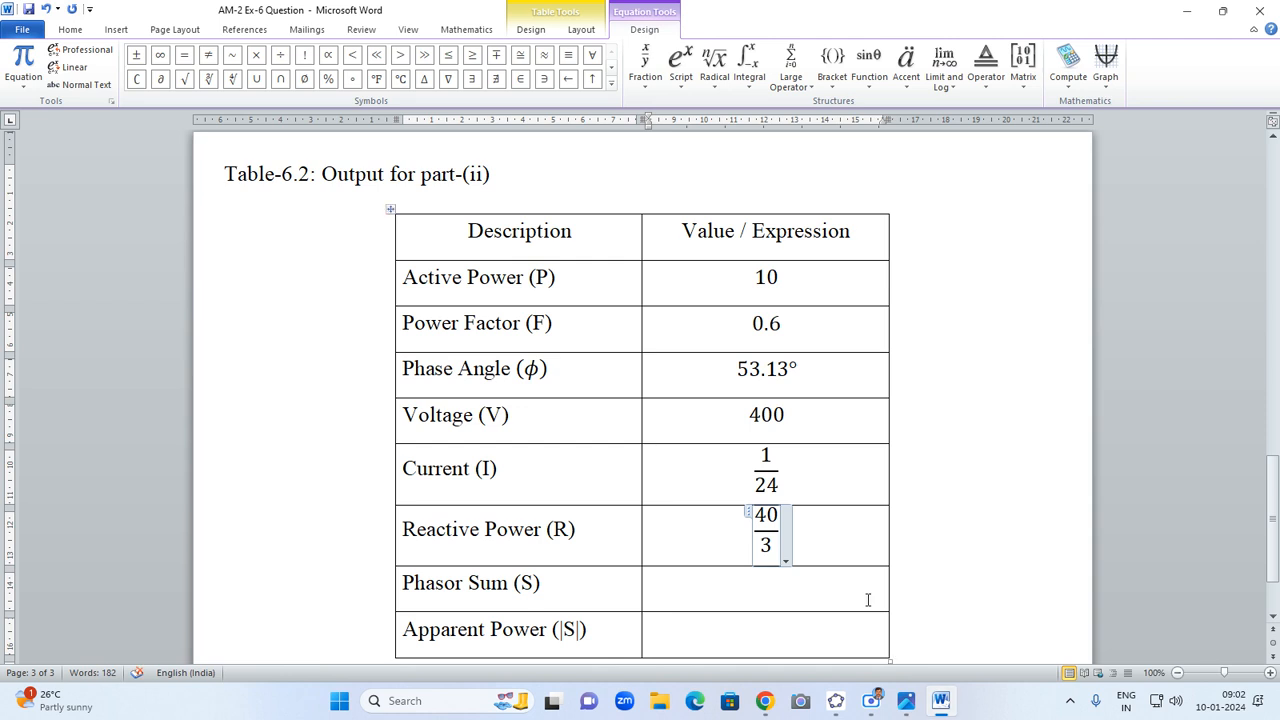
- Write the equation S = P + R i in the Phasor Sum (S) value cell of Table-6.2
{"action": "left_click", "coordinate": [758, 598]}
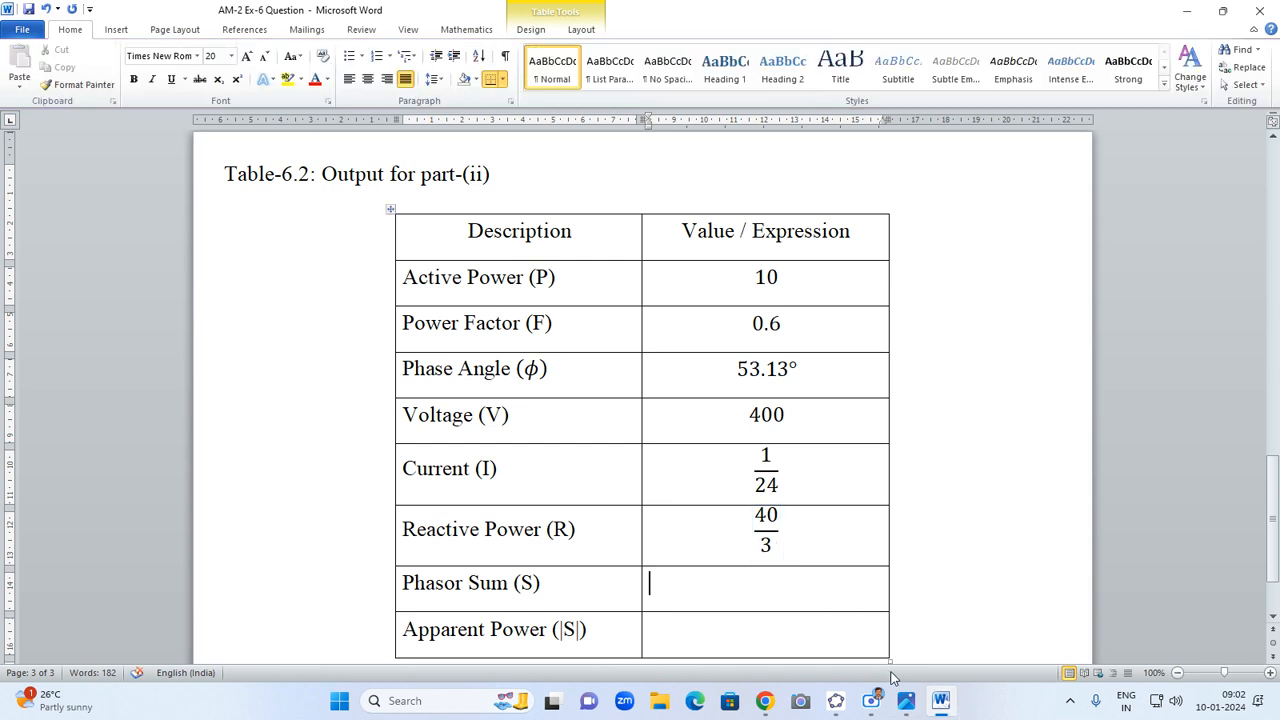
{"action": "key", "text": "alt+equal"}
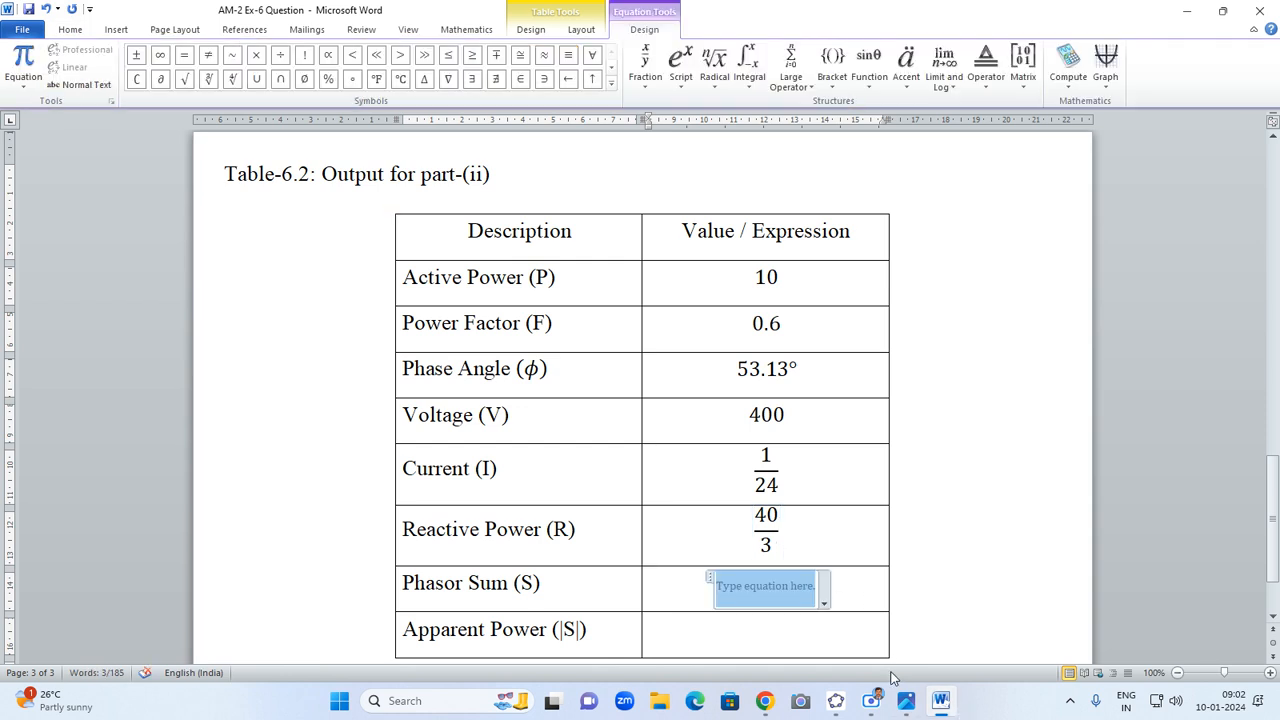
{"action": "type", "text": "S = "}
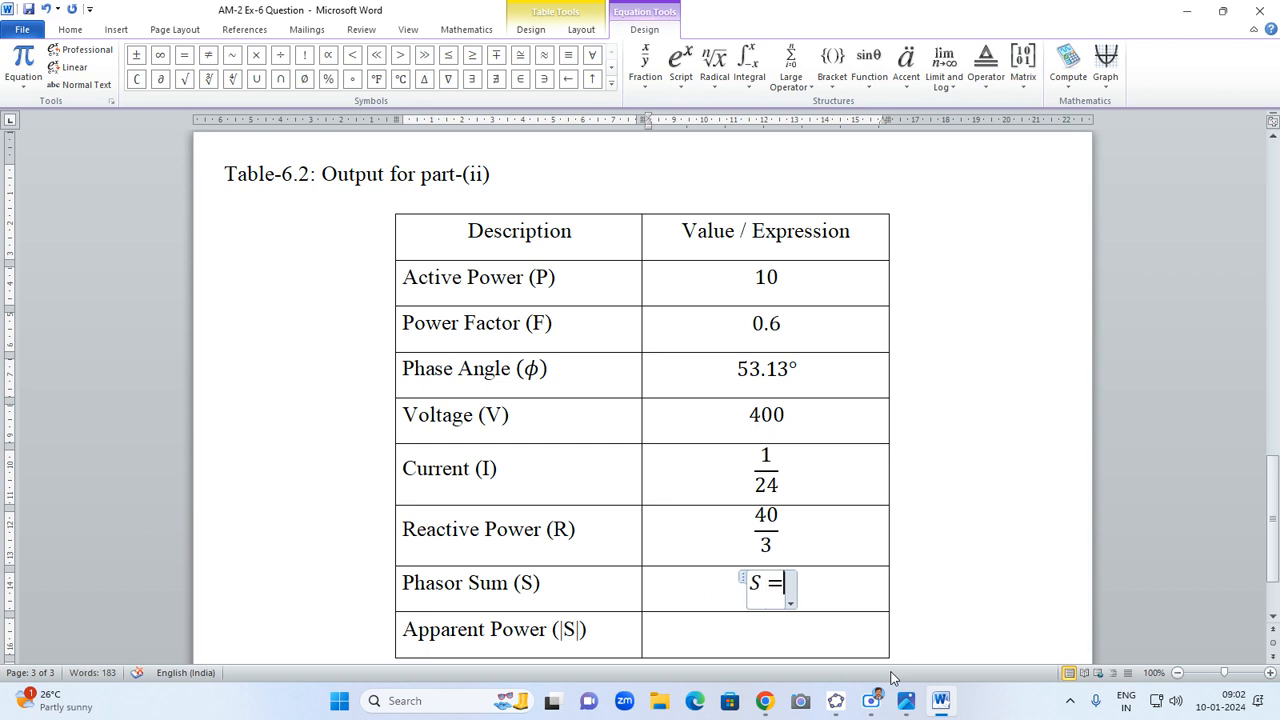
{"action": "type", "text": "10"}
{"action": "key", "text": "BackSpace"}
{"action": "key", "text": "BackSpace"}
{"action": "type", "text": "P "}
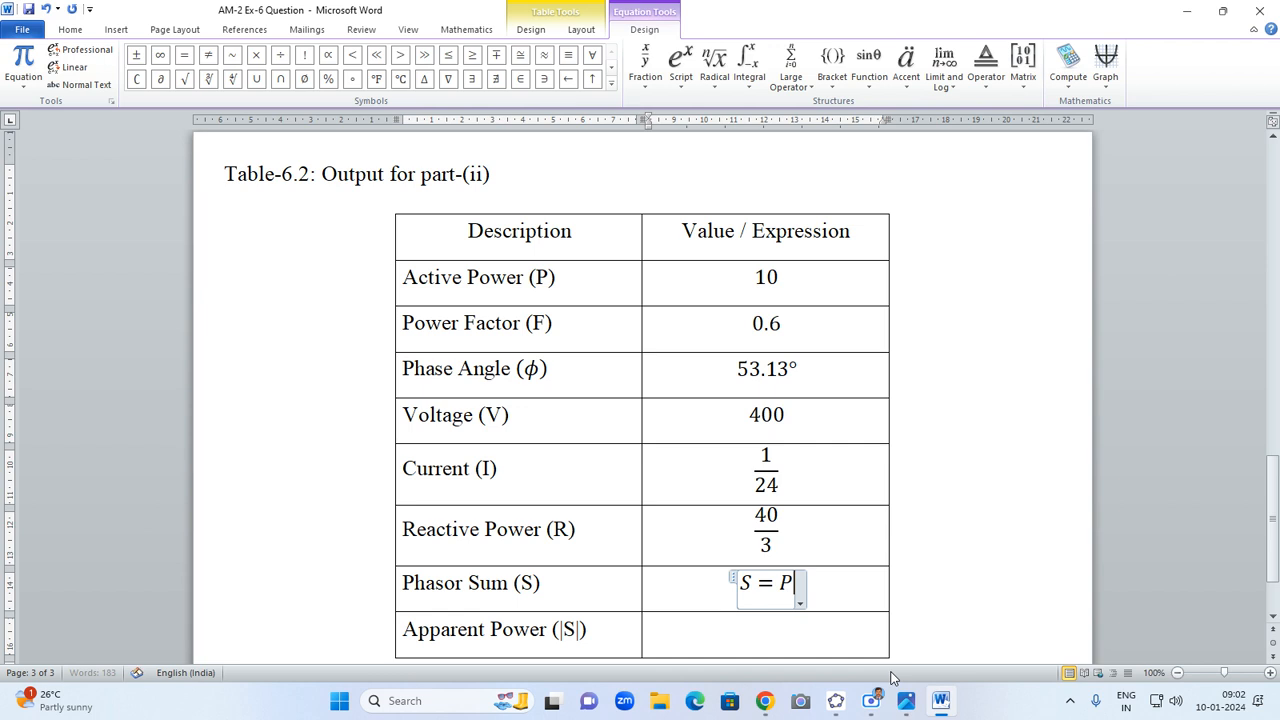
{"action": "type", "text": "+ R"}
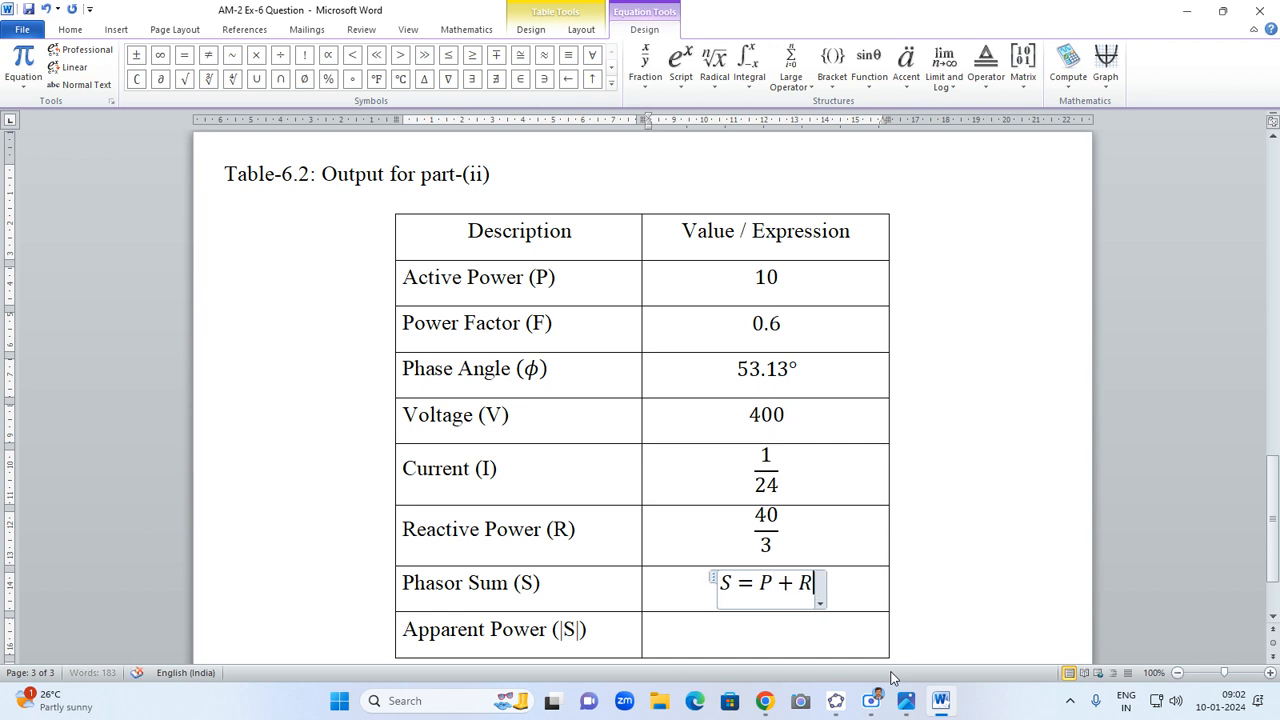
{"action": "type", "text": " i"}
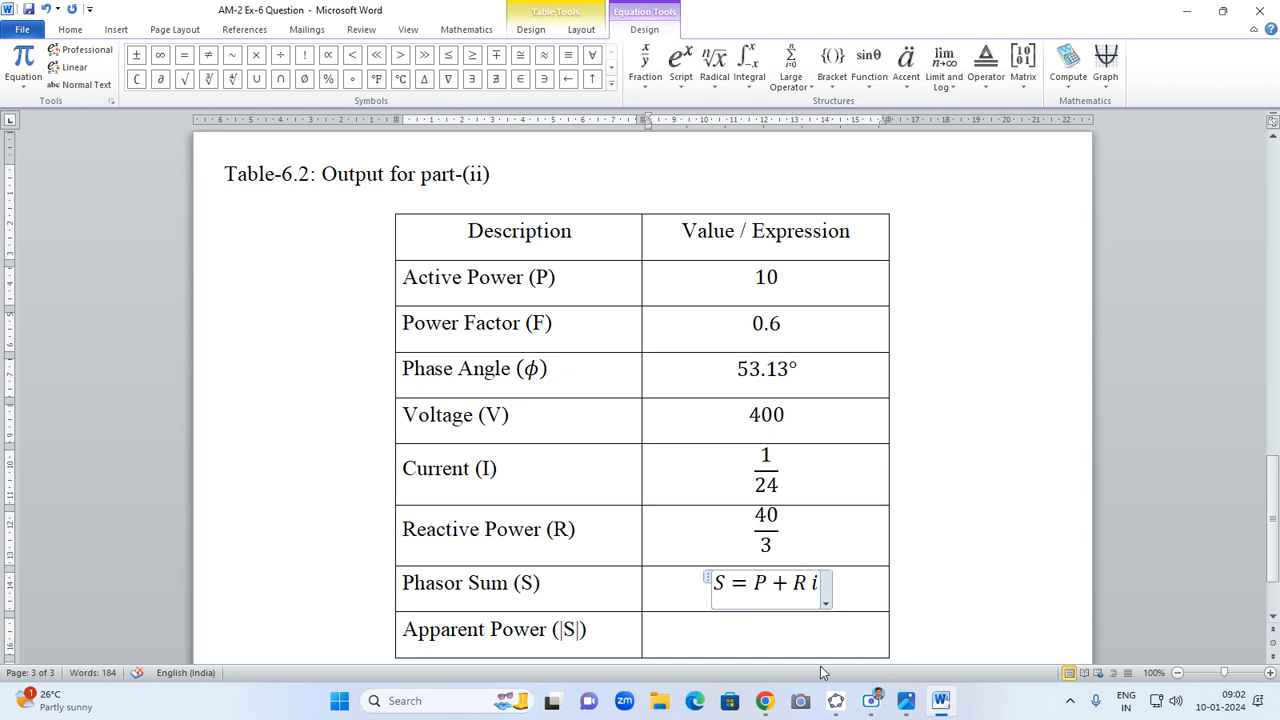
- Replace P with 10 and R with the stacked fraction 40/3 in the Phasor Sum equation
{"action": "double_click", "coordinate": [757, 582]}
{"action": "type", "text": "10"}
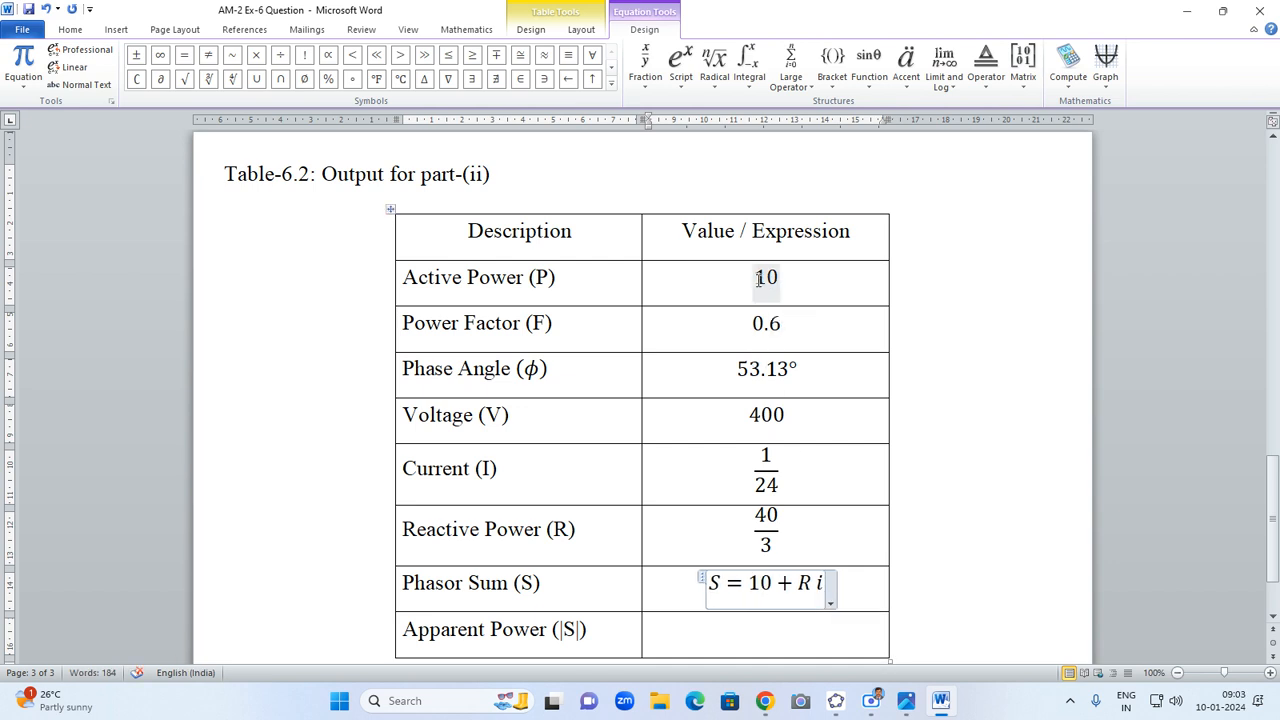
{"action": "double_click", "coordinate": [804, 584]}
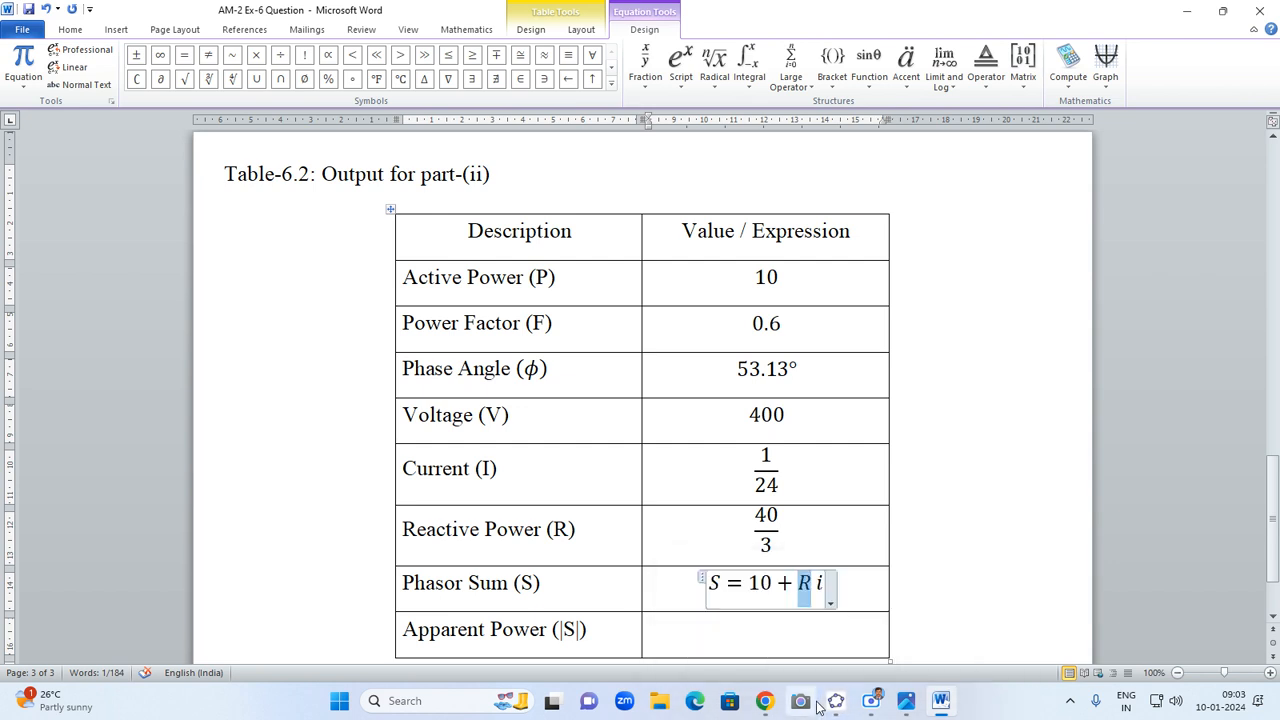
{"action": "type", "text": "40/"}
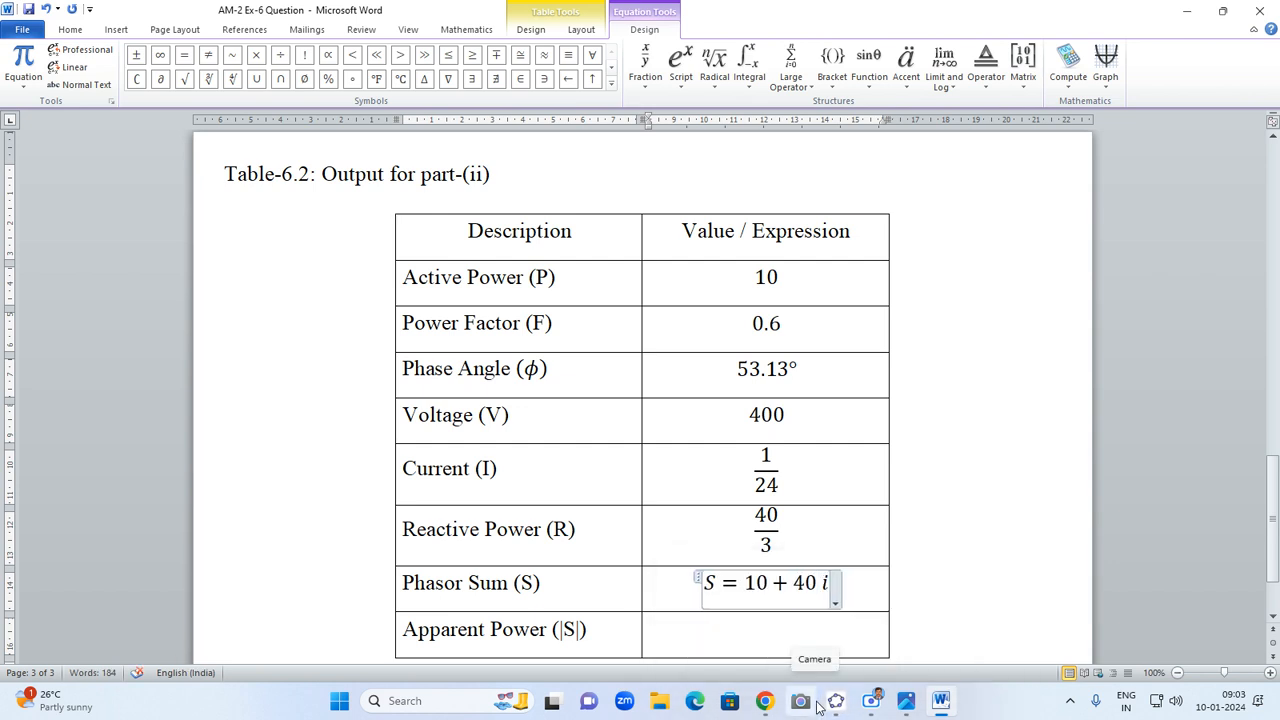
{"action": "type", "text": "3"}
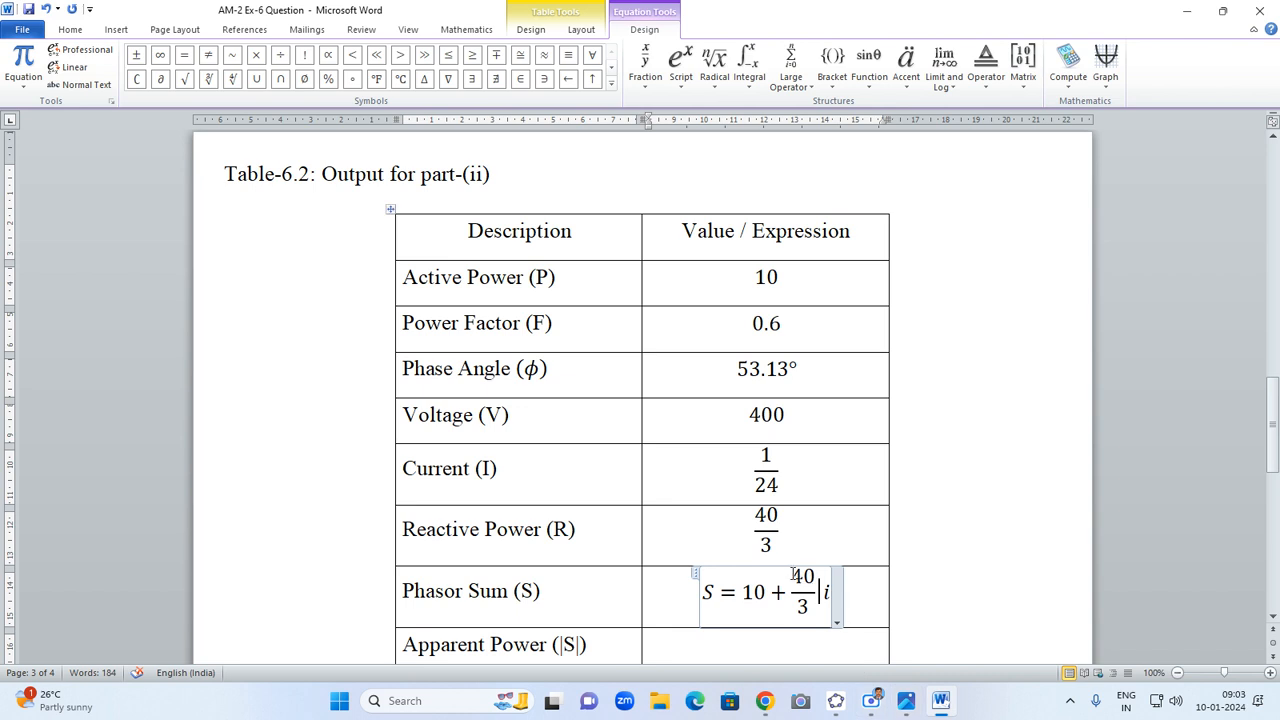
{"action": "left_click_drag", "start_coordinate": [795, 575], "coordinate": [812, 612]}
{"action": "mouse_move", "coordinate": [840, 706]}
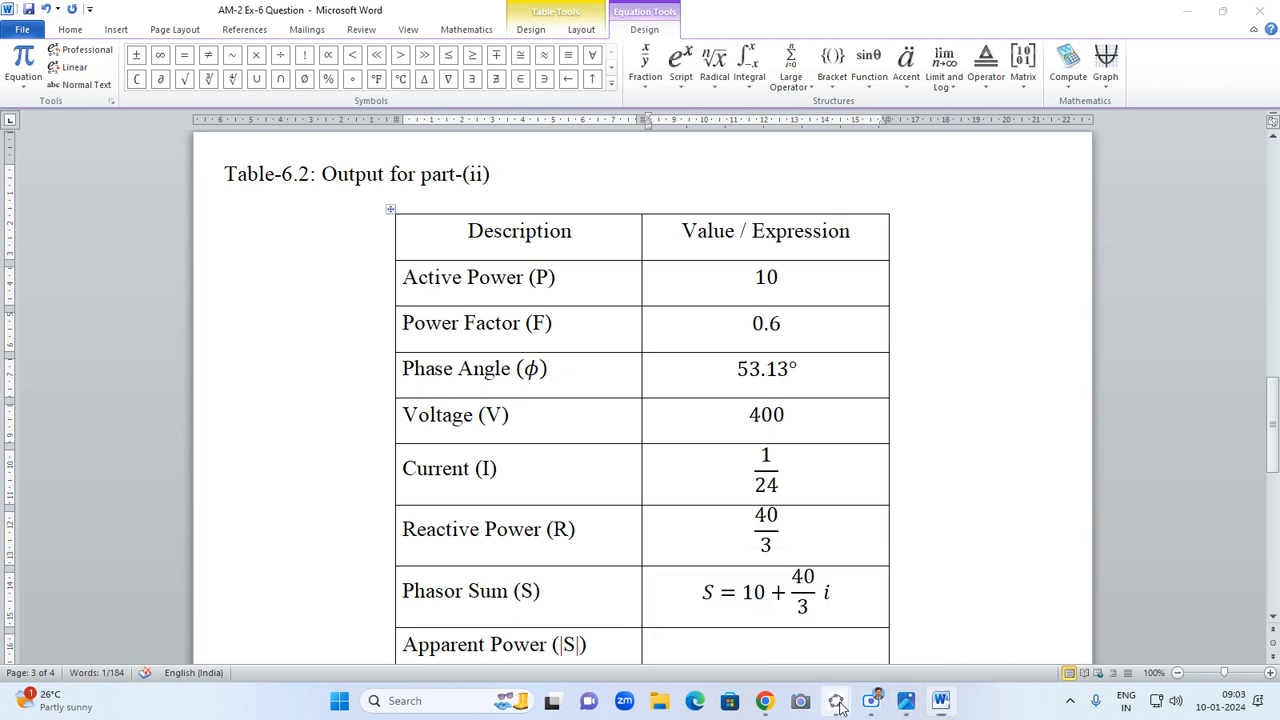
- Replace the 40/3 fraction in Word's Phasor Sum equation with the decimal 13.3333, consulting S in GeoGebra
{"action": "left_click", "coordinate": [884, 640]}
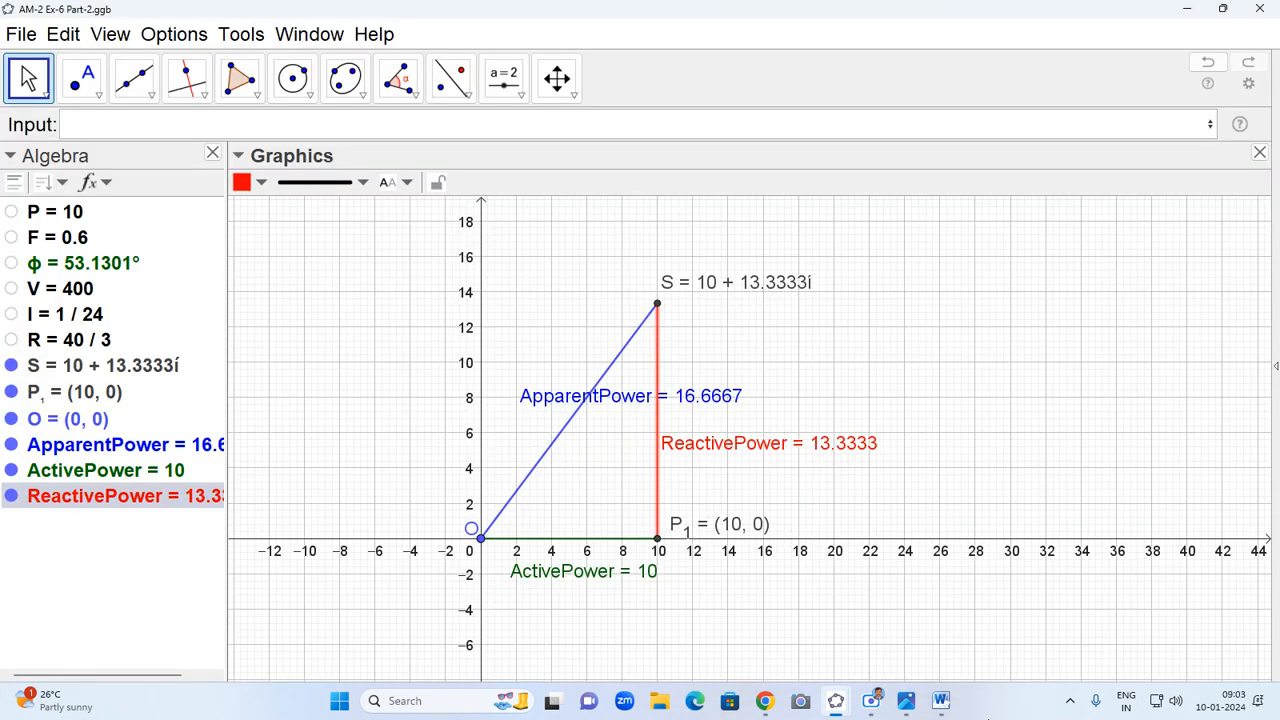
{"action": "left_click", "coordinate": [940, 700]}
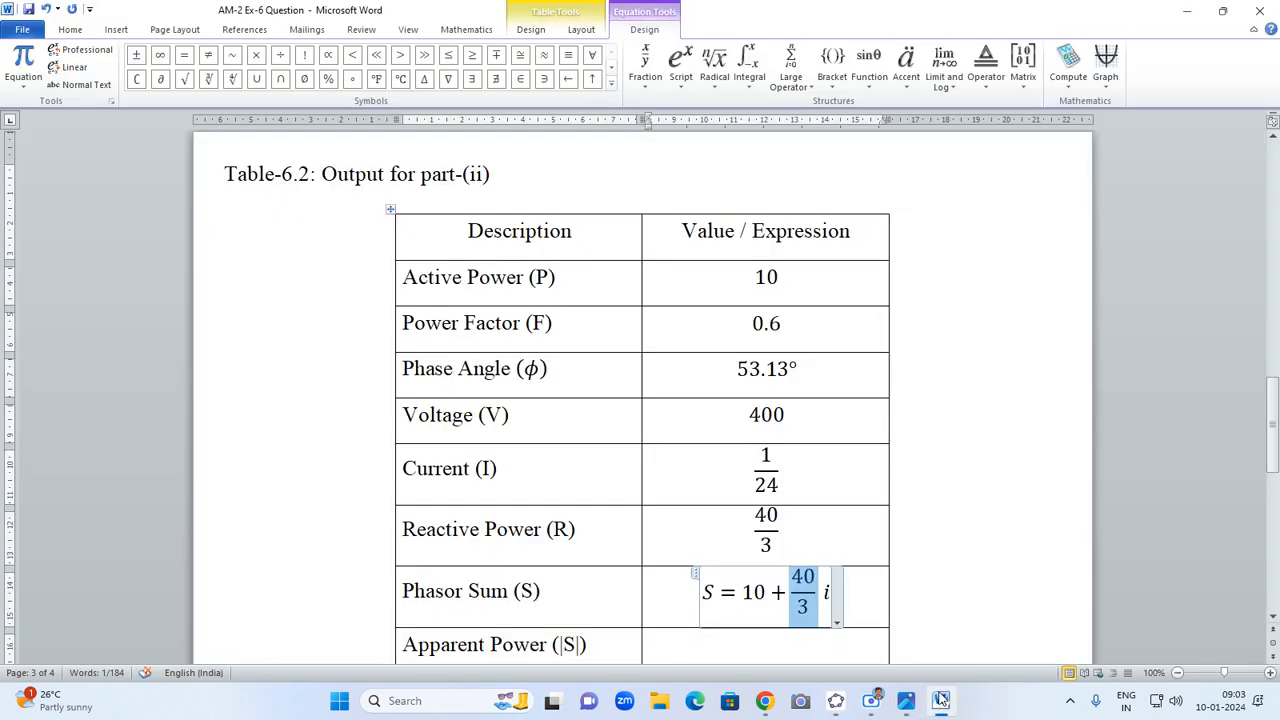
{"action": "type", "text": "13.333"}
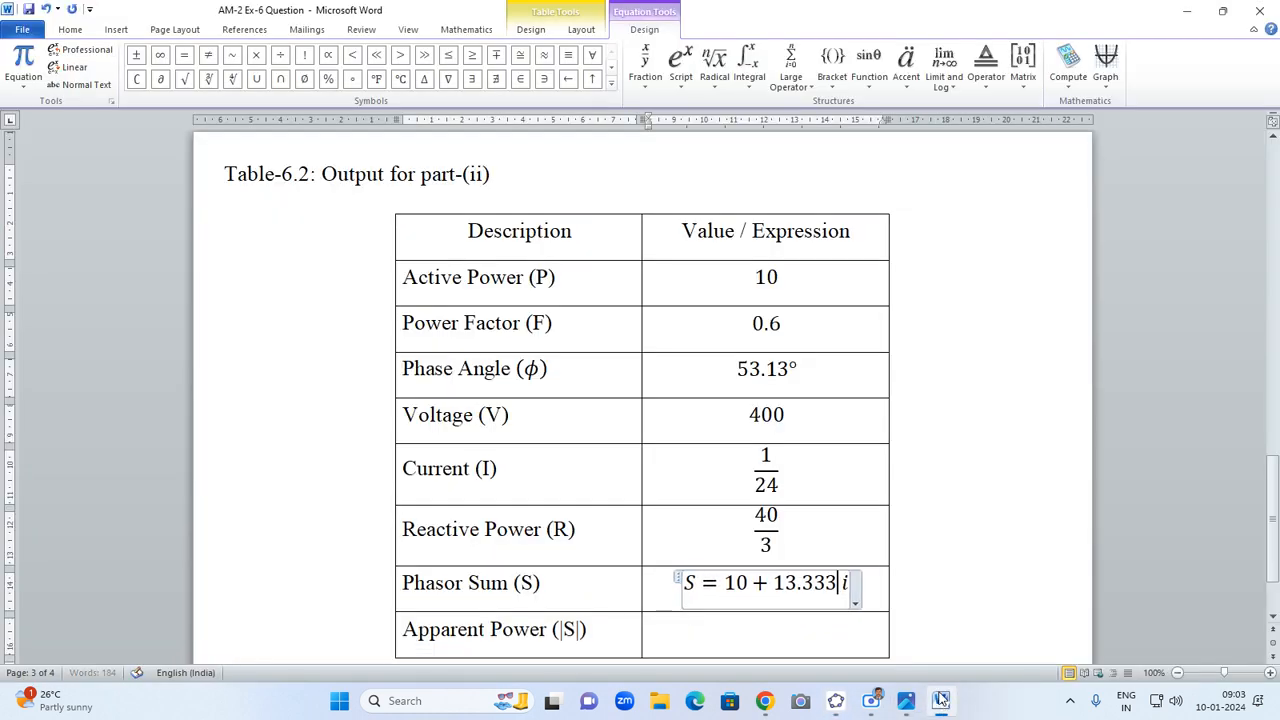
{"action": "type", "text": "3"}
{"action": "scroll", "coordinate": [742, 631], "scroll_direction": "down", "scroll_amount": 1}
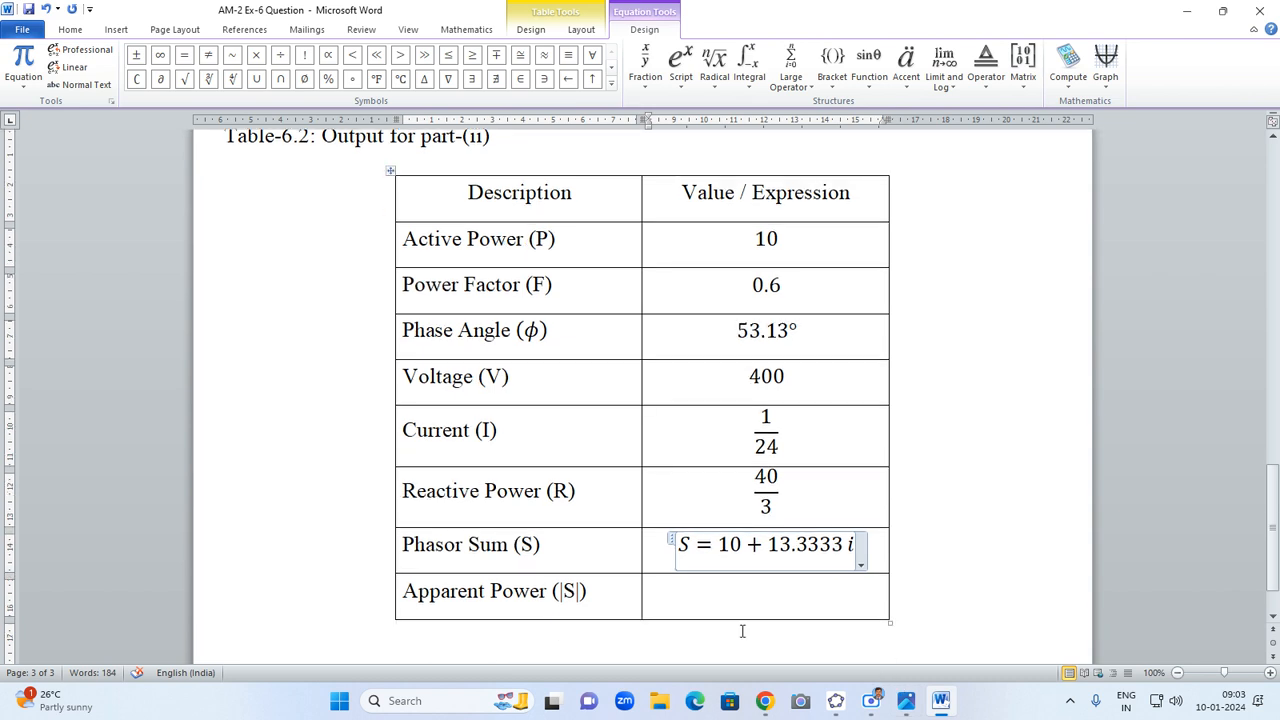
{"action": "scroll", "coordinate": [742, 631], "scroll_direction": "down", "scroll_amount": 1}
- Enter 16.6667 as an equation in the Apparent Power (|S|) value cell of Table-6.2 in Word, consulting ApparentPower in GeoGebra
{"action": "left_click", "coordinate": [737, 563]}
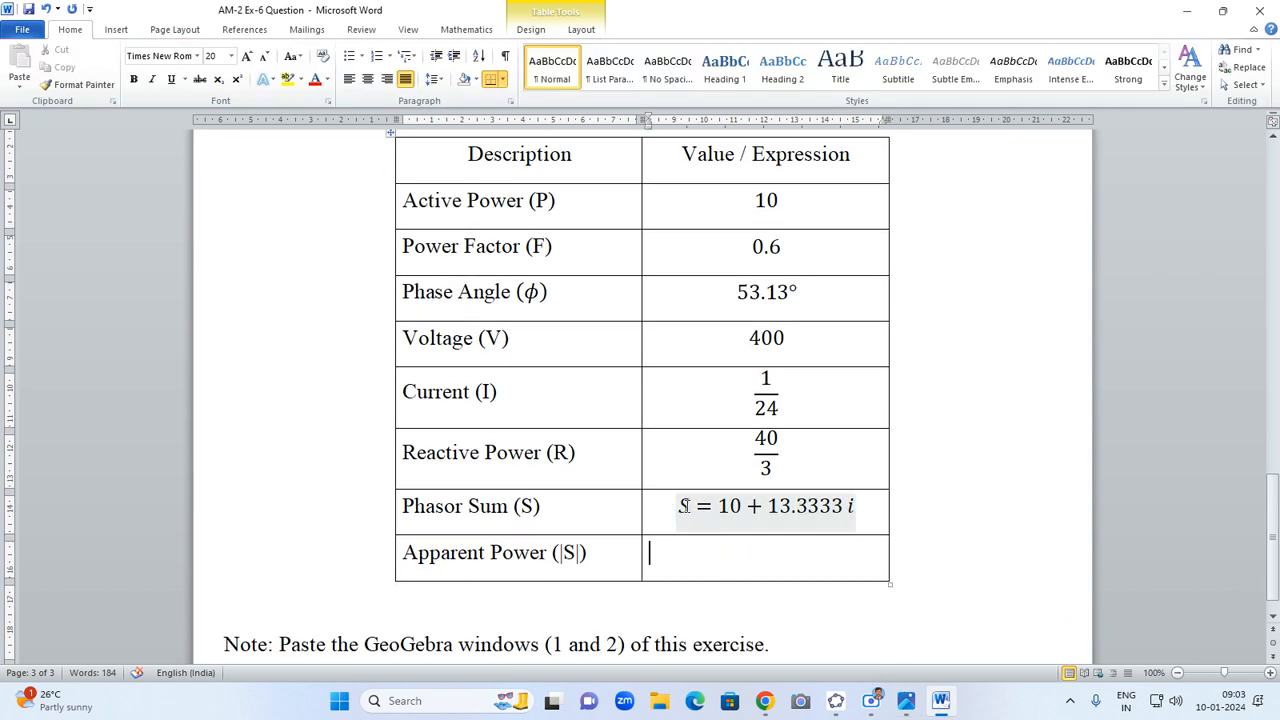
{"action": "left_click_drag", "start_coordinate": [680, 506], "coordinate": [860, 507]}
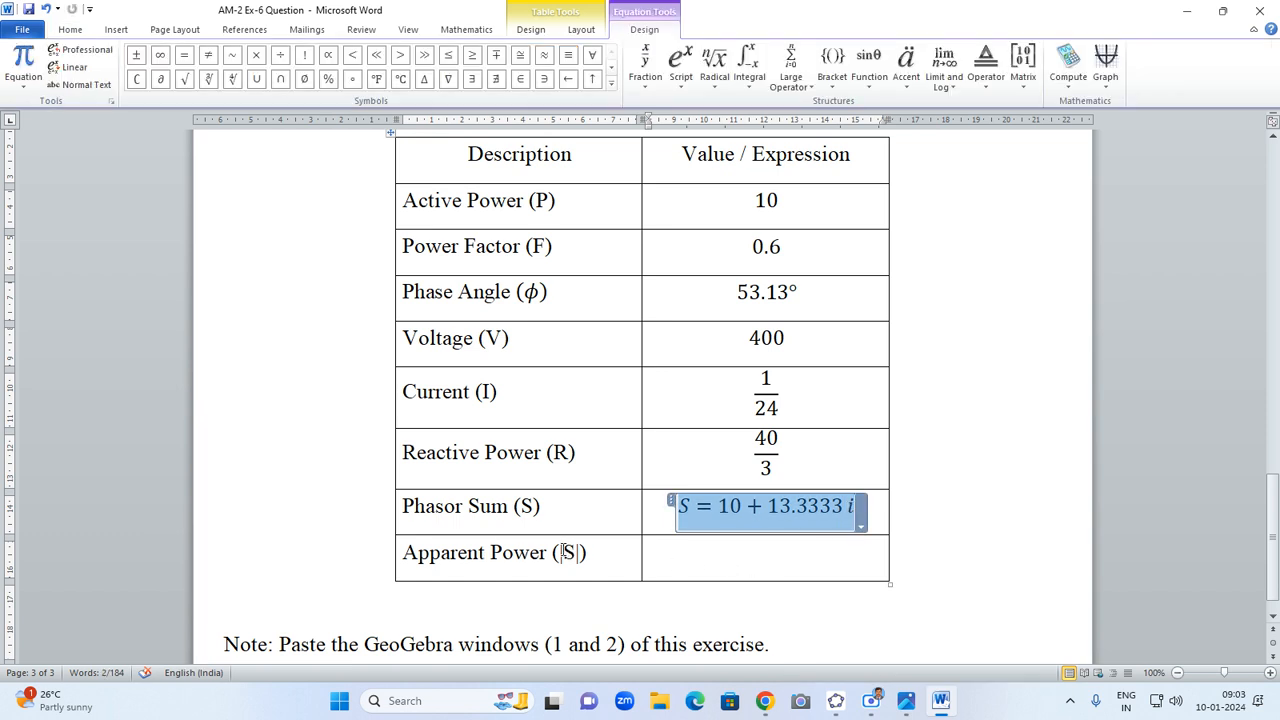
{"action": "left_click_drag", "start_coordinate": [558, 552], "coordinate": [575, 553]}
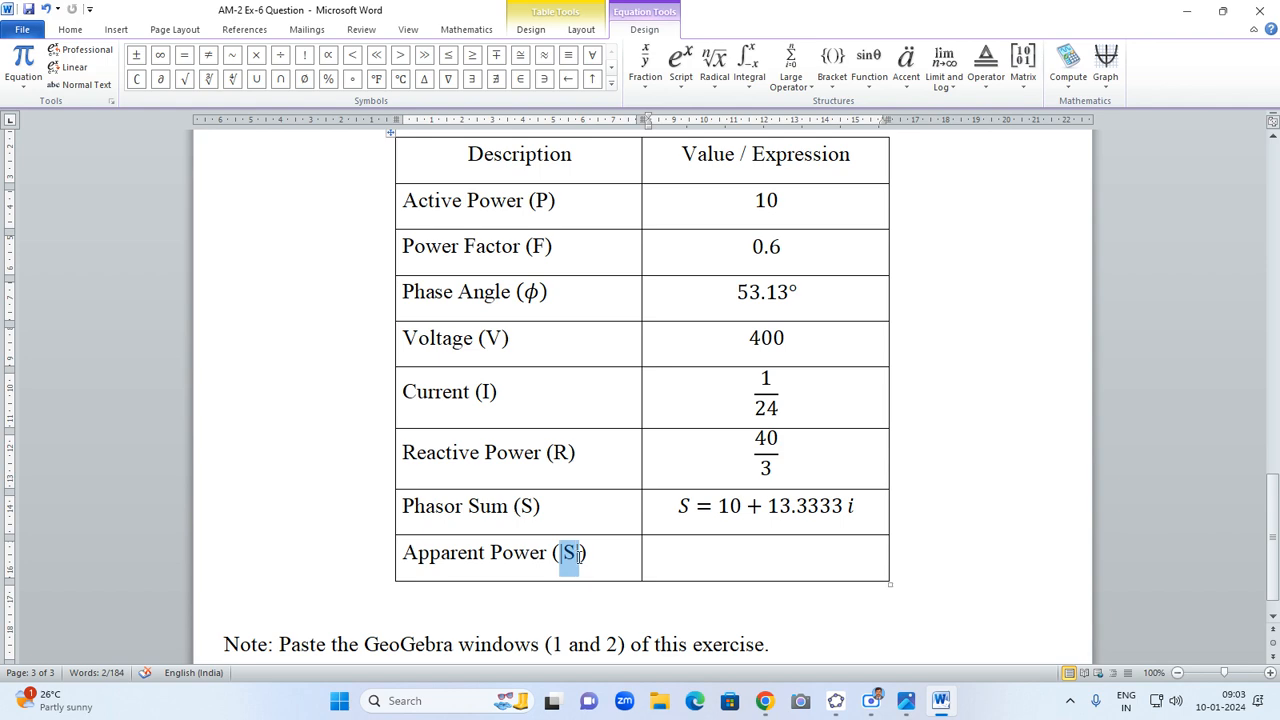
{"action": "left_click", "coordinate": [714, 557]}
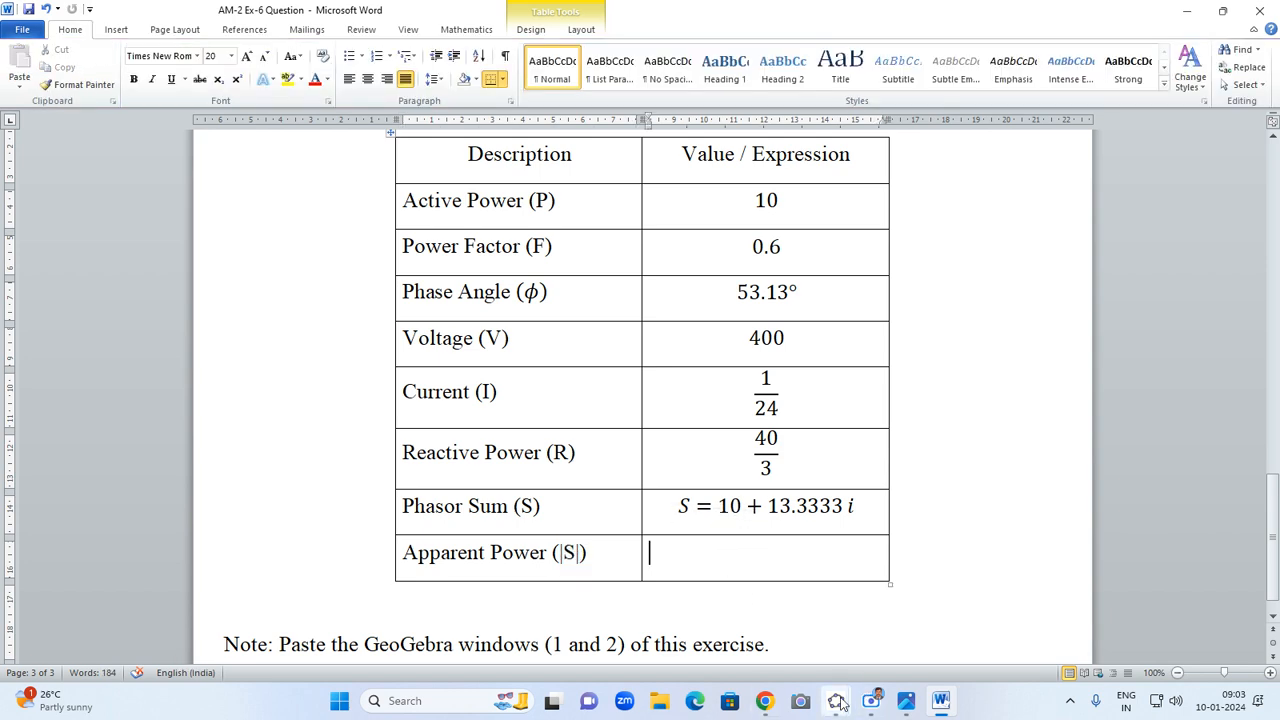
{"action": "mouse_move", "coordinate": [838, 708]}
{"action": "left_click", "coordinate": [886, 640]}
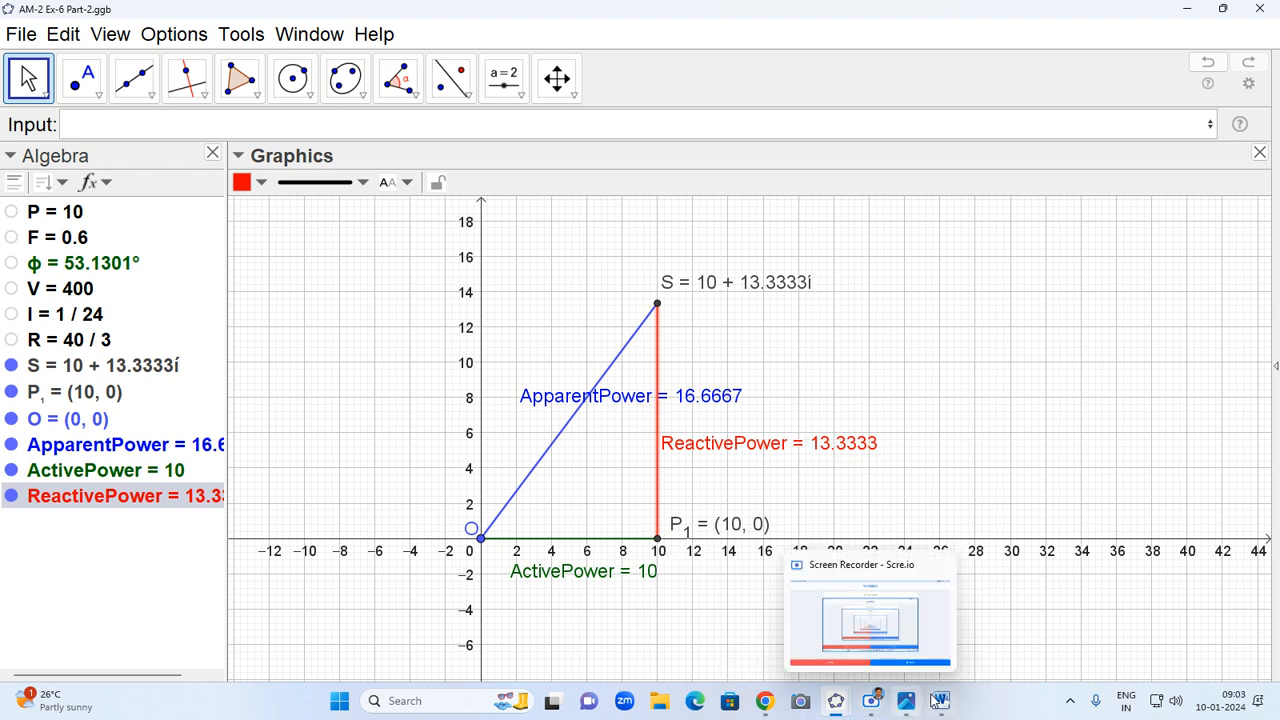
{"action": "left_click", "coordinate": [940, 700]}
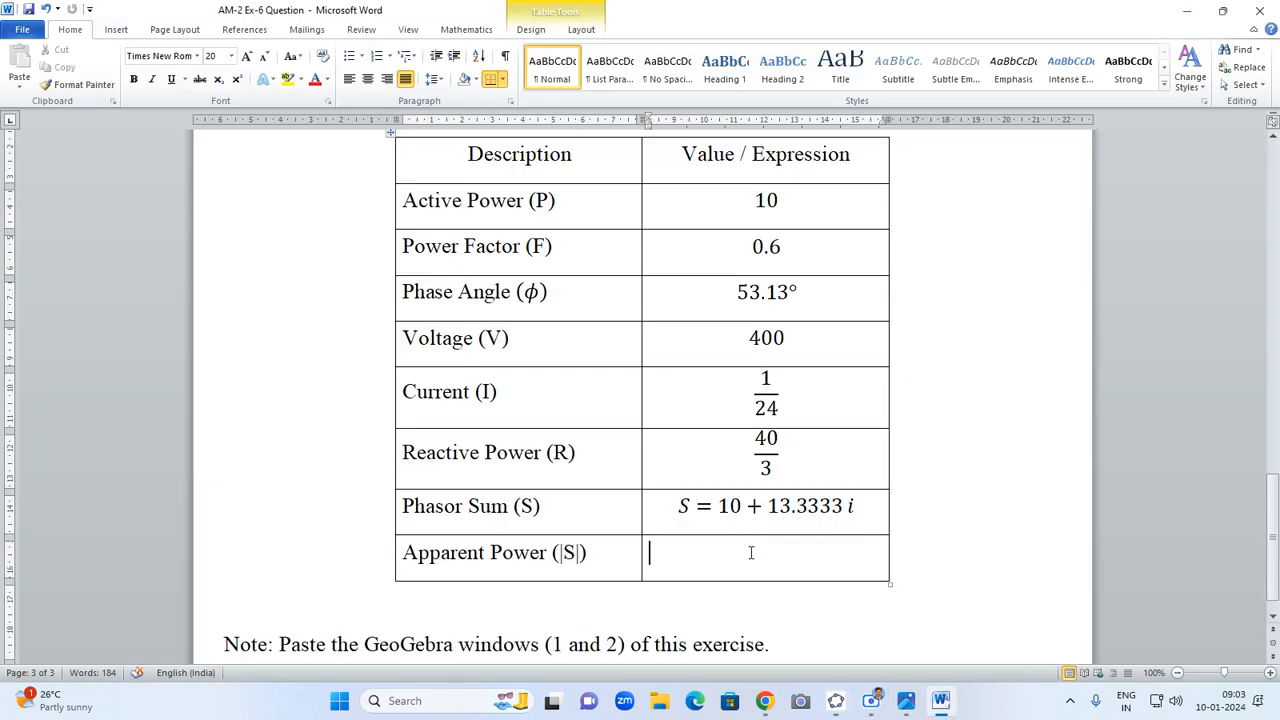
{"action": "key", "text": "alt+equal"}
{"action": "type", "text": "16.6667"}
{"action": "left_click", "coordinate": [792, 639]}
{"action": "scroll", "coordinate": [817, 630], "scroll_direction": "down", "scroll_amount": 1}
{"action": "scroll", "coordinate": [820, 615], "scroll_direction": "up", "scroll_amount": 1}
{"action": "scroll", "coordinate": [819, 615], "scroll_direction": "up", "scroll_amount": 1}
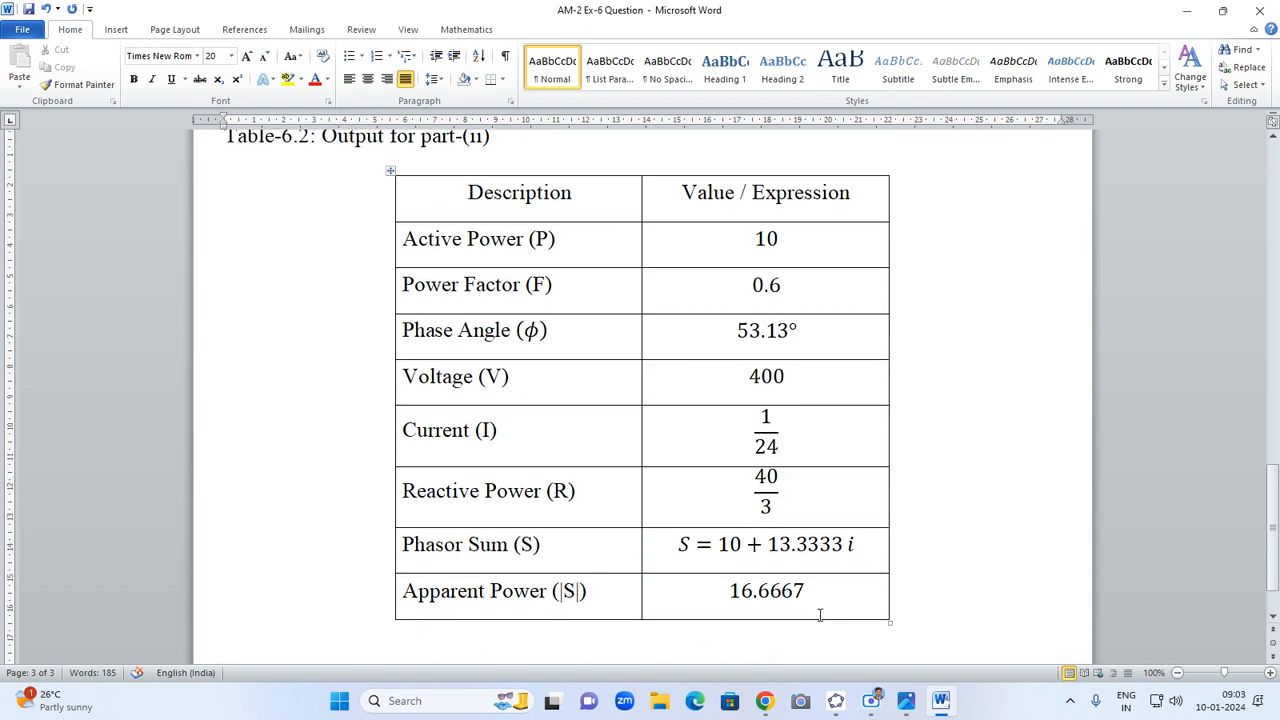
{"action": "scroll", "coordinate": [818, 615], "scroll_direction": "up", "scroll_amount": 15}
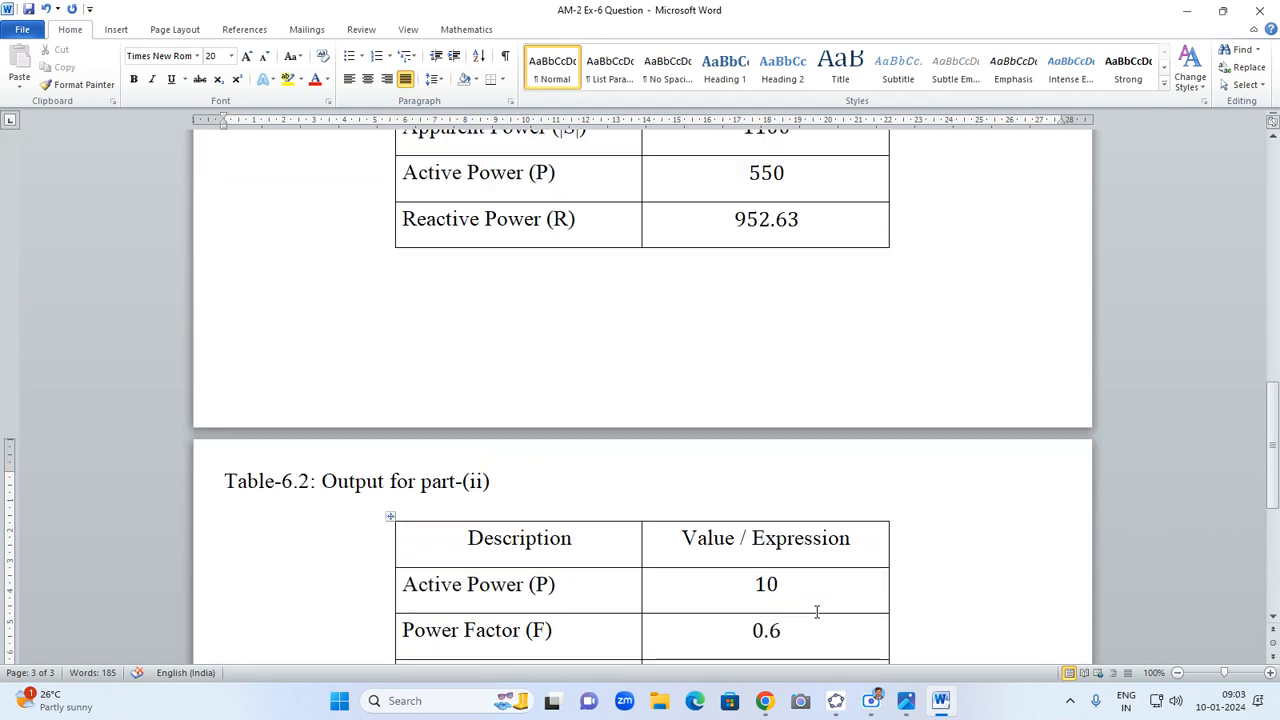
{"action": "scroll", "coordinate": [825, 603], "scroll_direction": "up", "scroll_amount": 12}
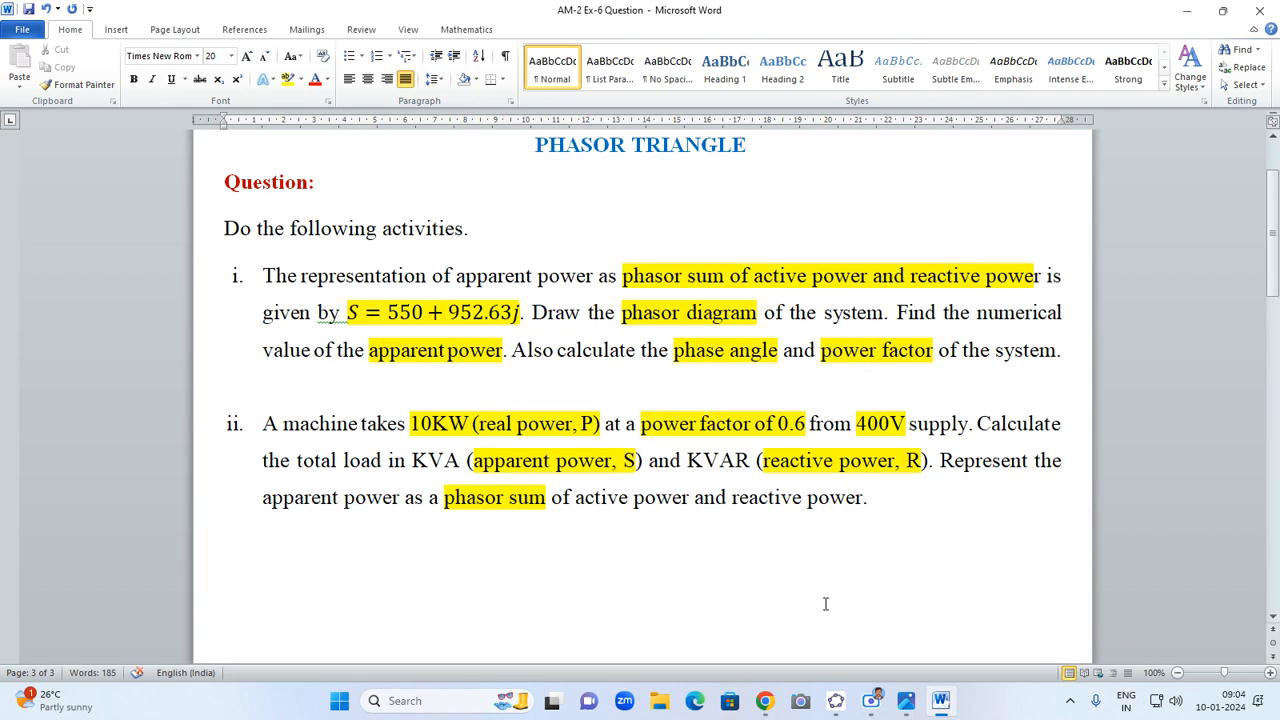